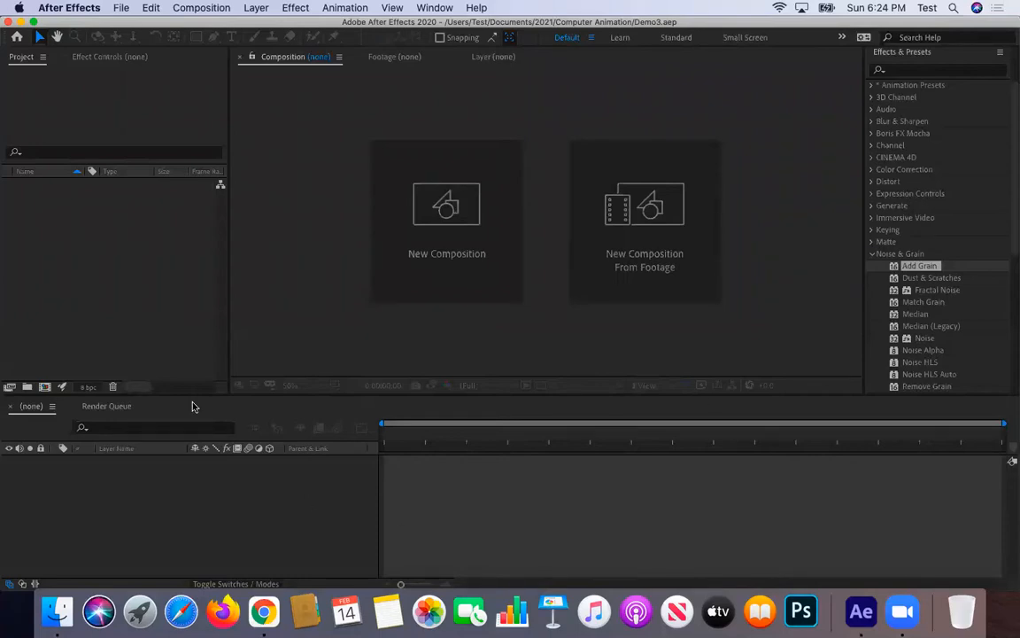
# Save the project under the name Demo3.aep in the Computer Animation folder, replacing the existing file.
pyautogui.click(124, 8)
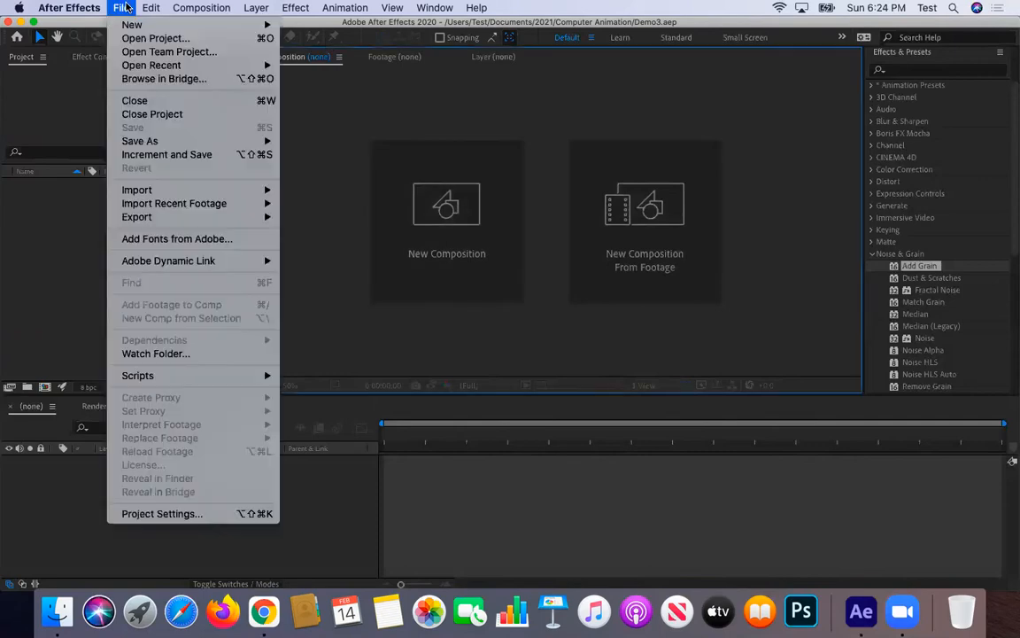
pyautogui.moveTo(154, 142)
pyautogui.click(350, 143)
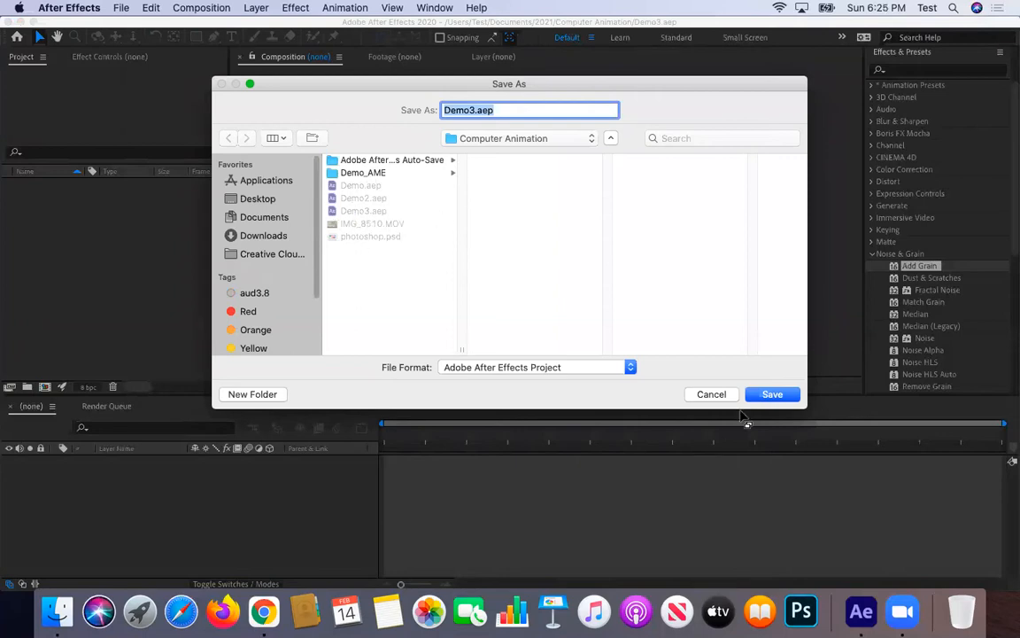
pyautogui.press('Return')
pyautogui.click(601, 177)
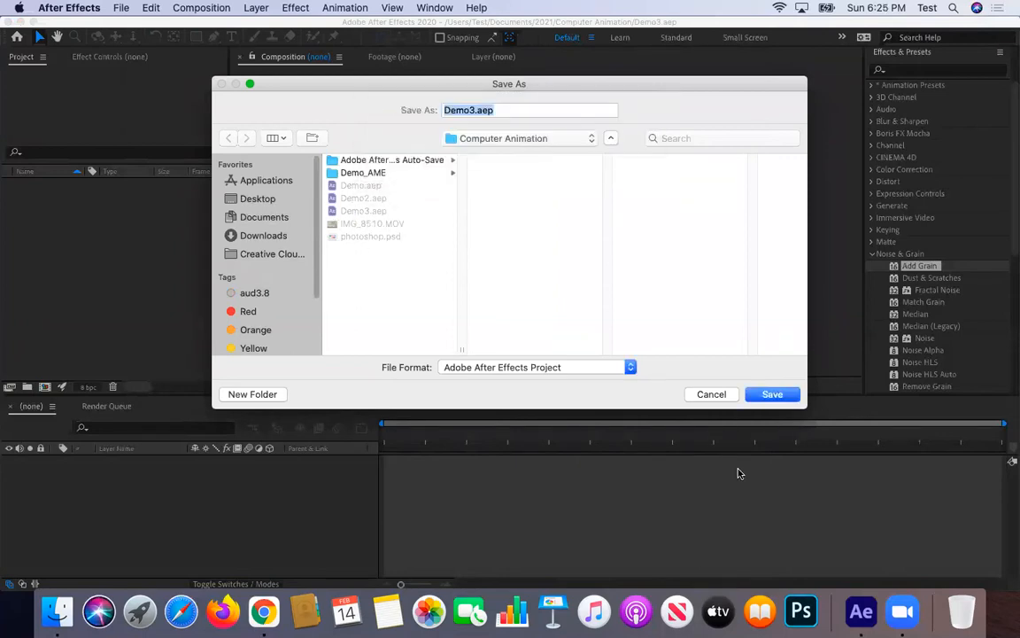
# Create a new composition with the default 1280 x 720 settings and add a full-size purple solid, color CC72FB.
pyautogui.click(447, 265)
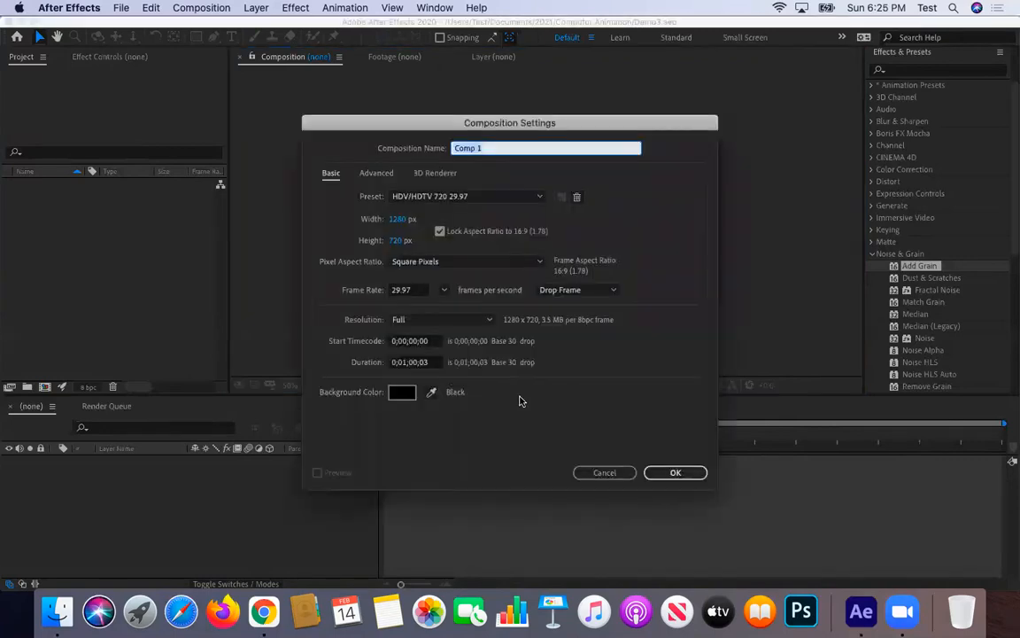
pyautogui.click(662, 472)
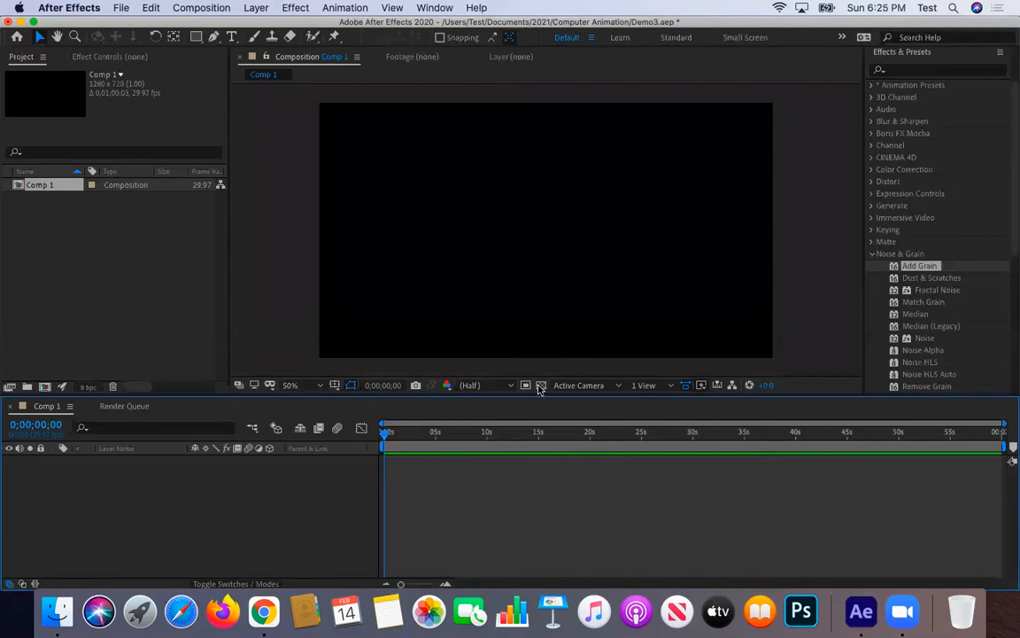
pyautogui.rightClick(189, 514)
pyautogui.moveTo(273, 436)
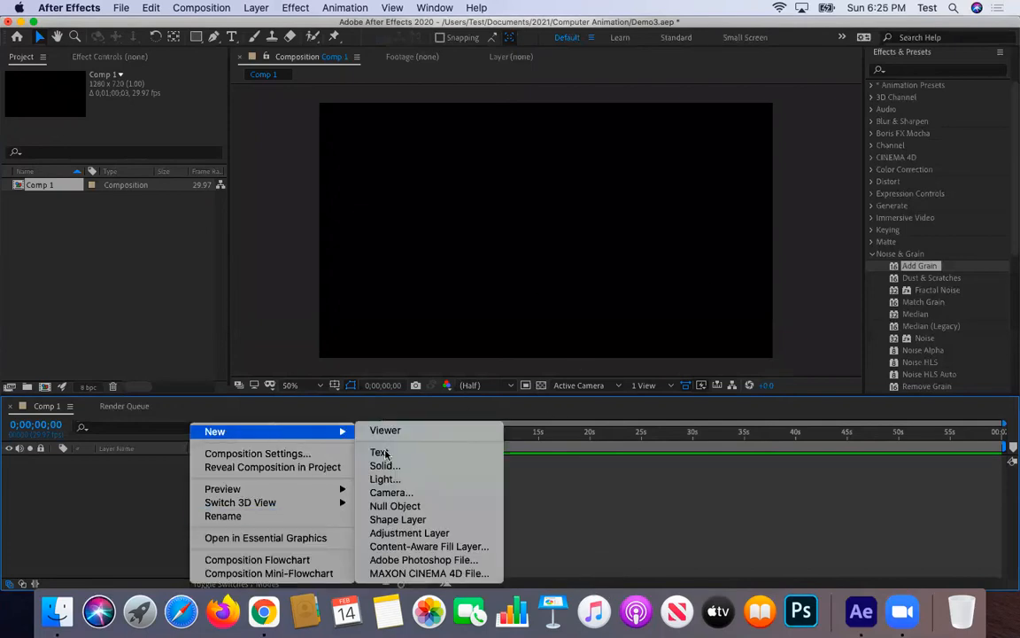
pyautogui.click(436, 471)
pyautogui.click(501, 394)
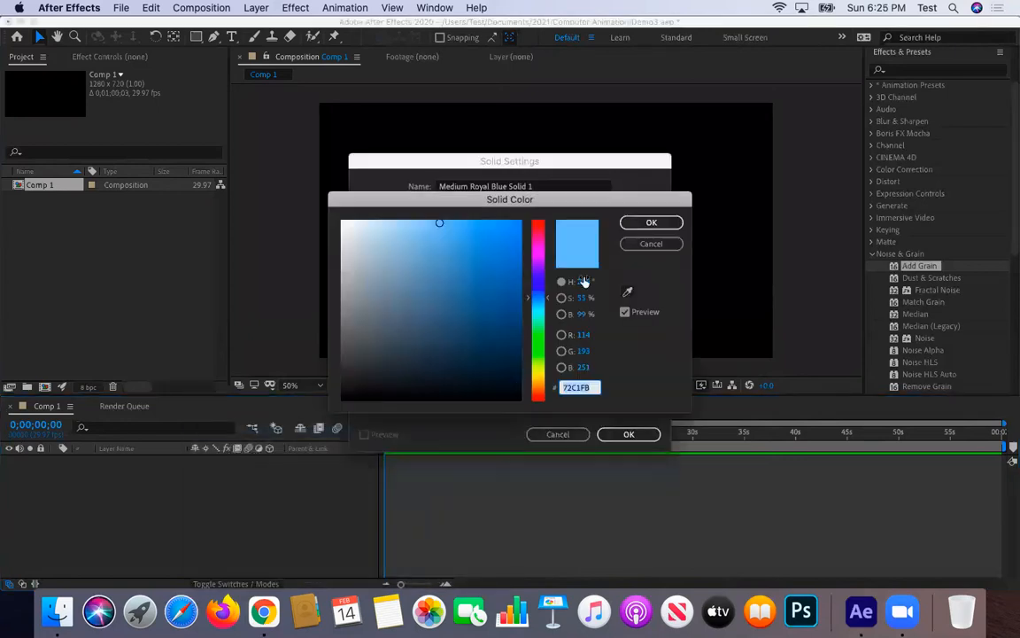
pyautogui.click(539, 252)
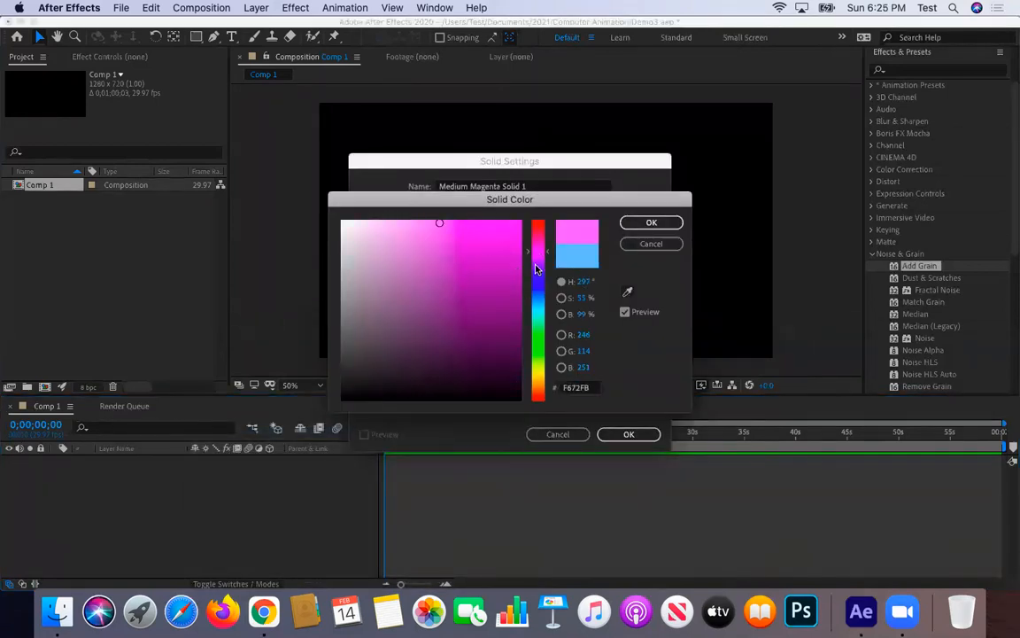
pyautogui.moveTo(534, 272); pyautogui.dragTo(534, 262)
pyautogui.click(646, 222)
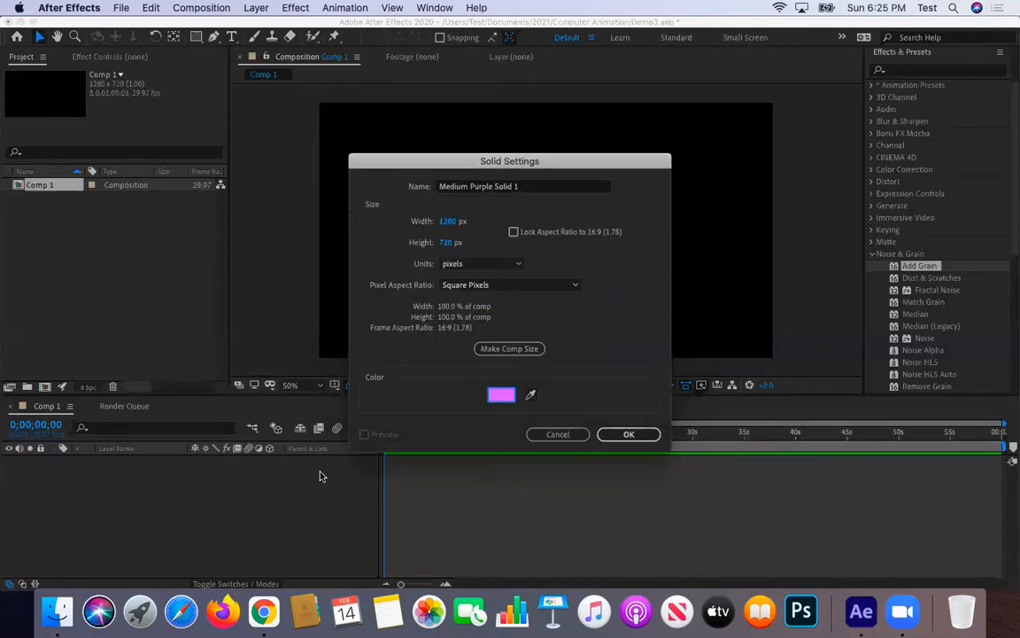
pyautogui.click(602, 435)
# Add a second full-size solid in turquoise, color 72FBCC, above the purple one.
pyautogui.rightClick(266, 514)
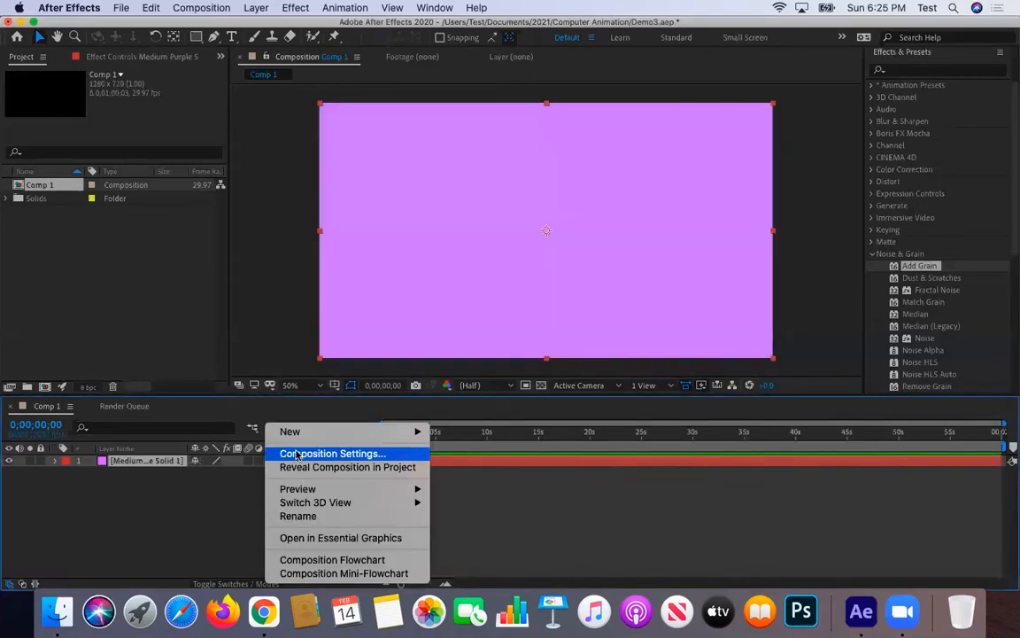
pyautogui.moveTo(337, 431)
pyautogui.click(461, 466)
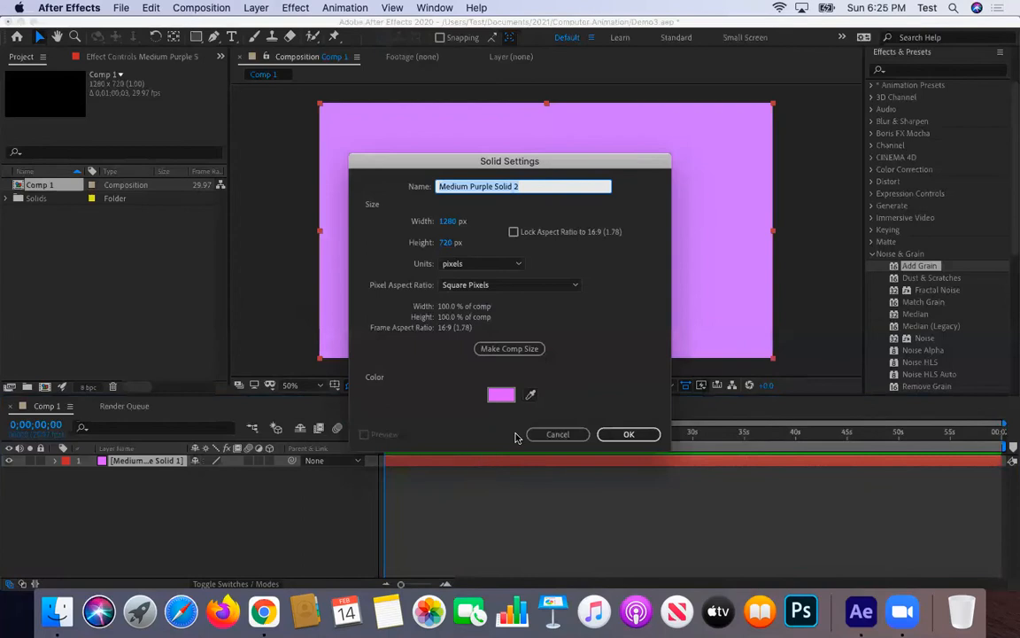
pyautogui.click(498, 398)
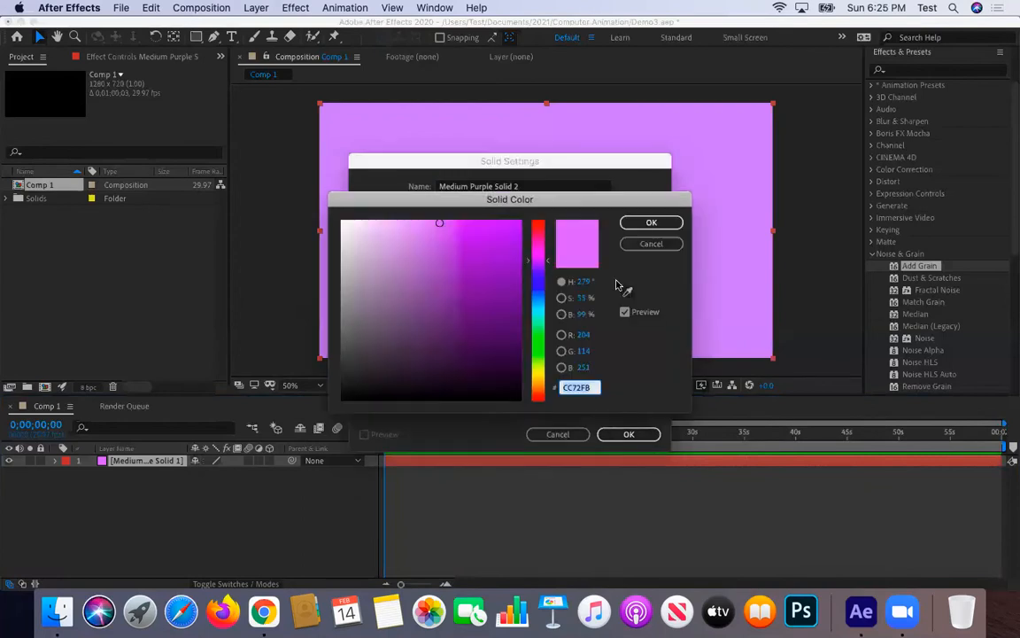
pyautogui.click(544, 326)
pyautogui.click(666, 227)
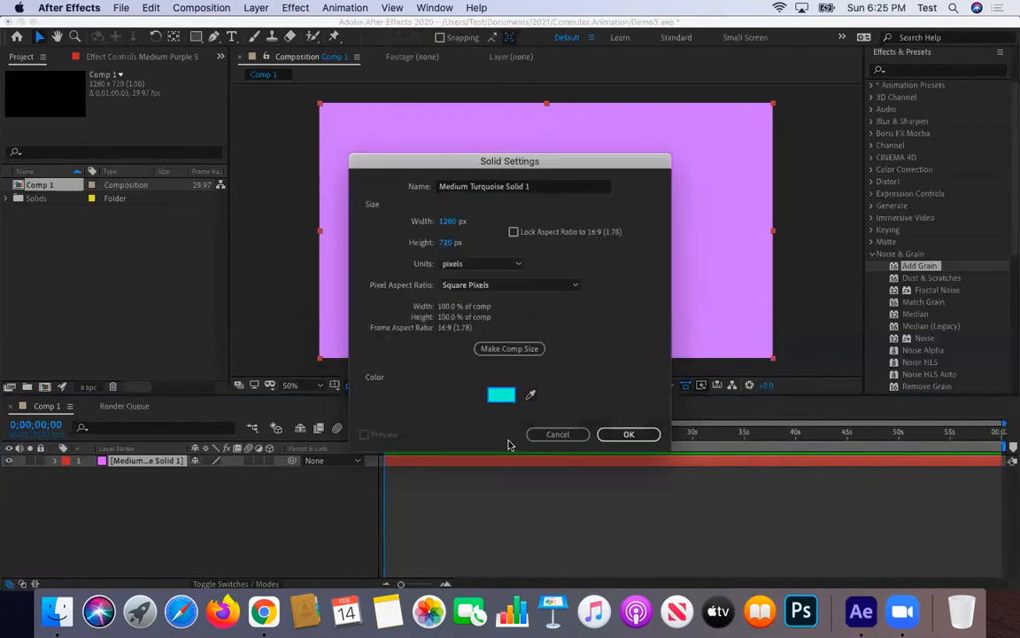
pyautogui.click(627, 433)
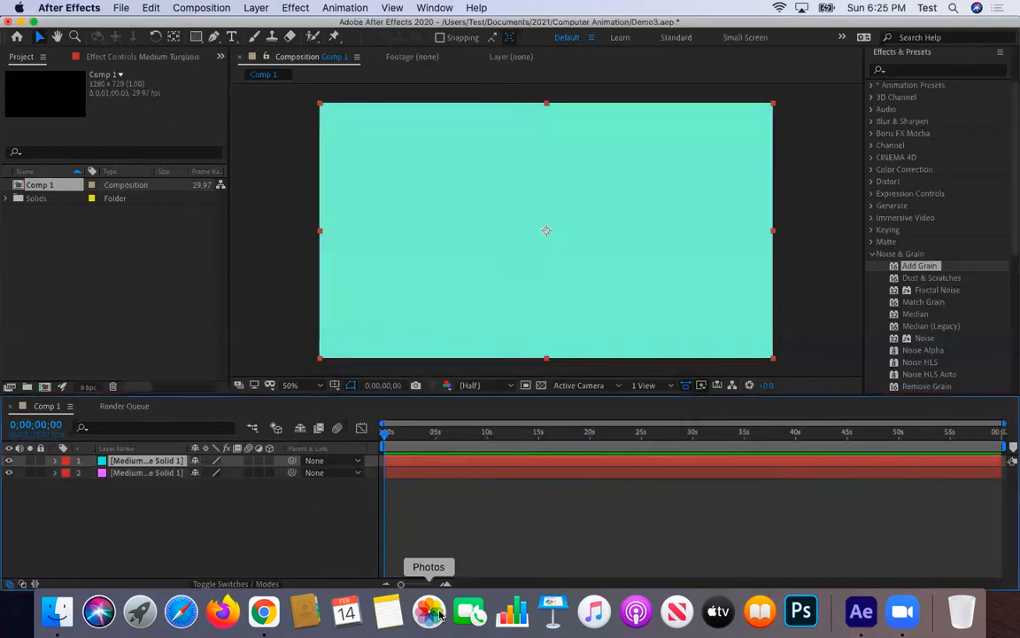
# Add a third full-size solid in medium blue above the turquoise one.
pyautogui.rightClick(158, 423)
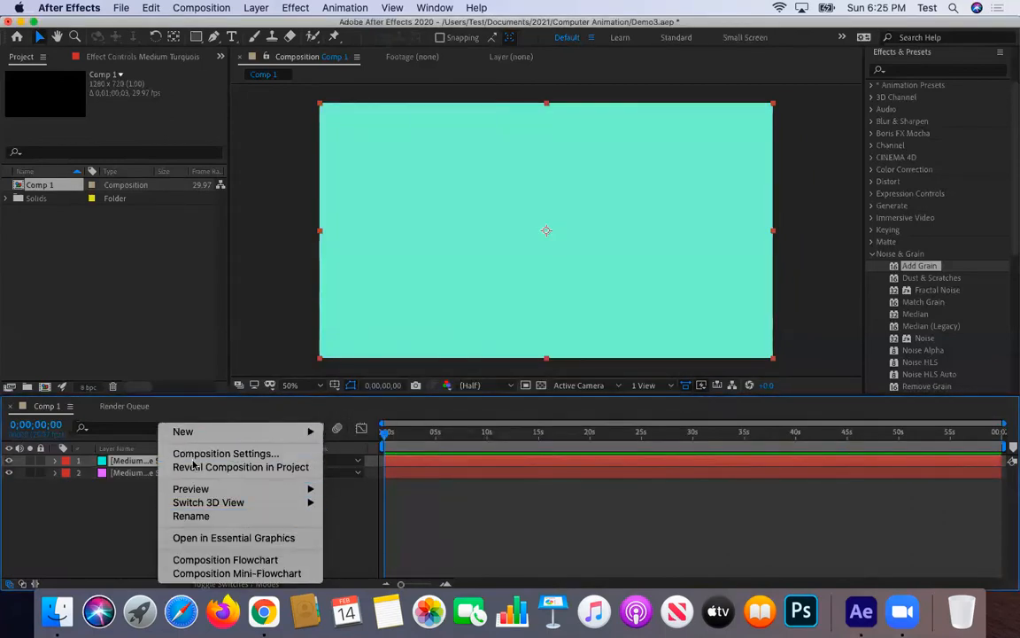
pyautogui.moveTo(206, 431)
pyautogui.click(350, 465)
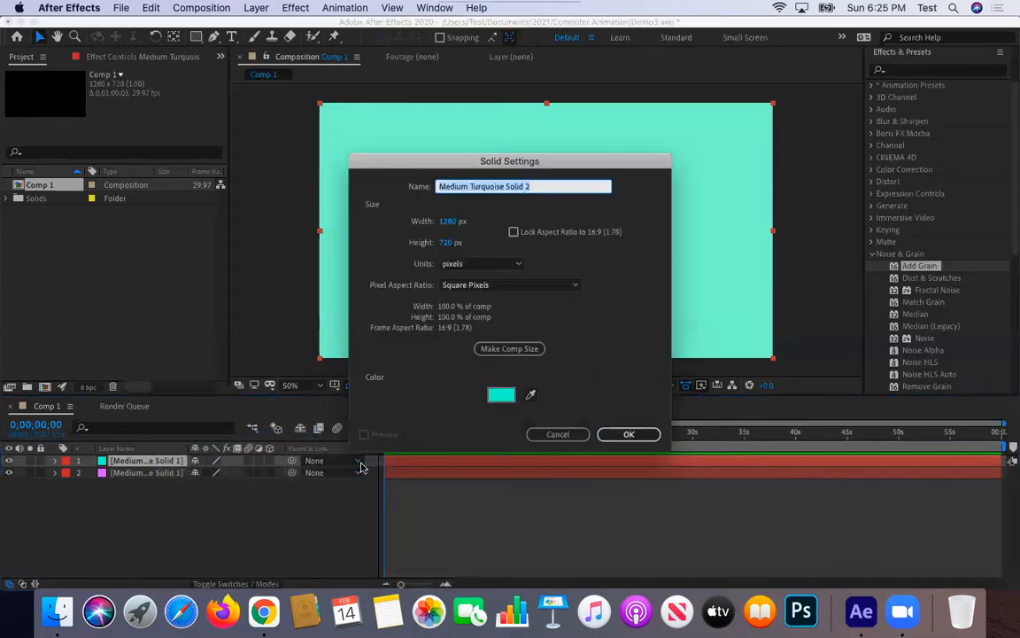
pyautogui.click(500, 395)
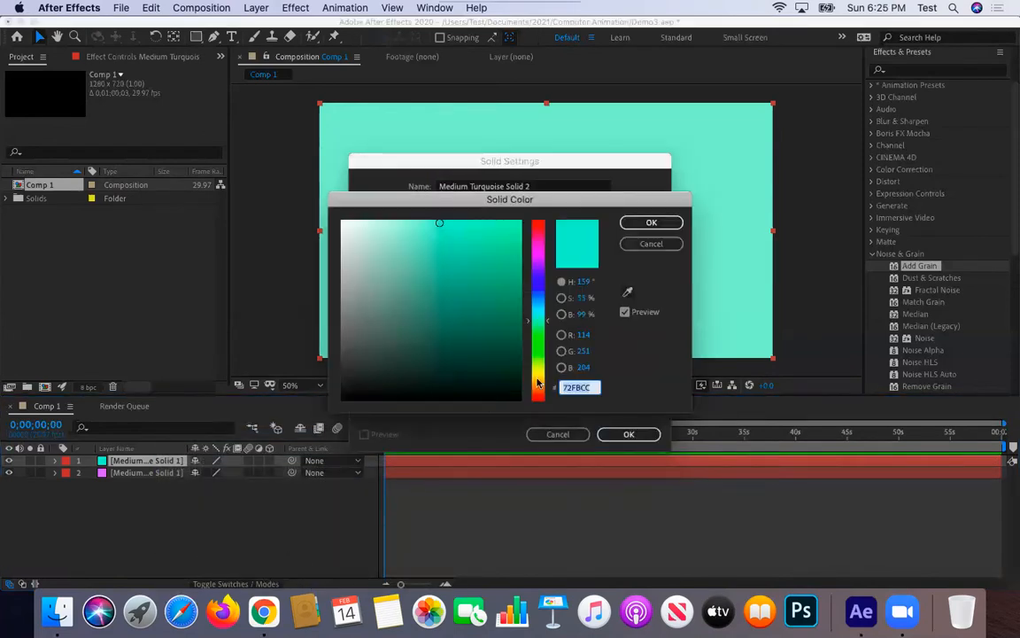
pyautogui.moveTo(542, 308); pyautogui.dragTo(539, 296)
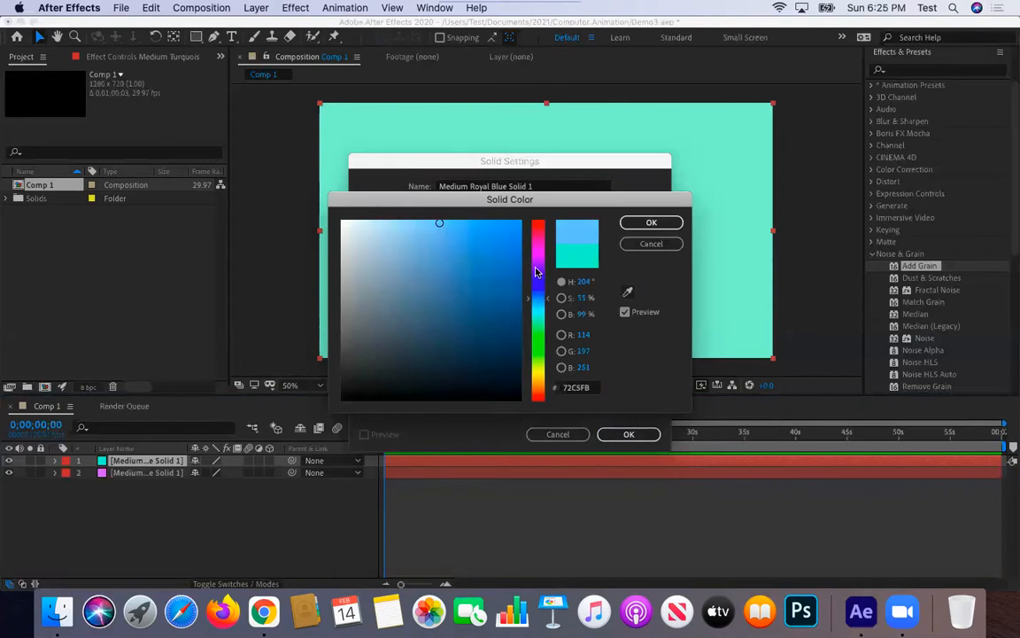
pyautogui.click(536, 269)
pyautogui.click(538, 281)
pyautogui.click(650, 224)
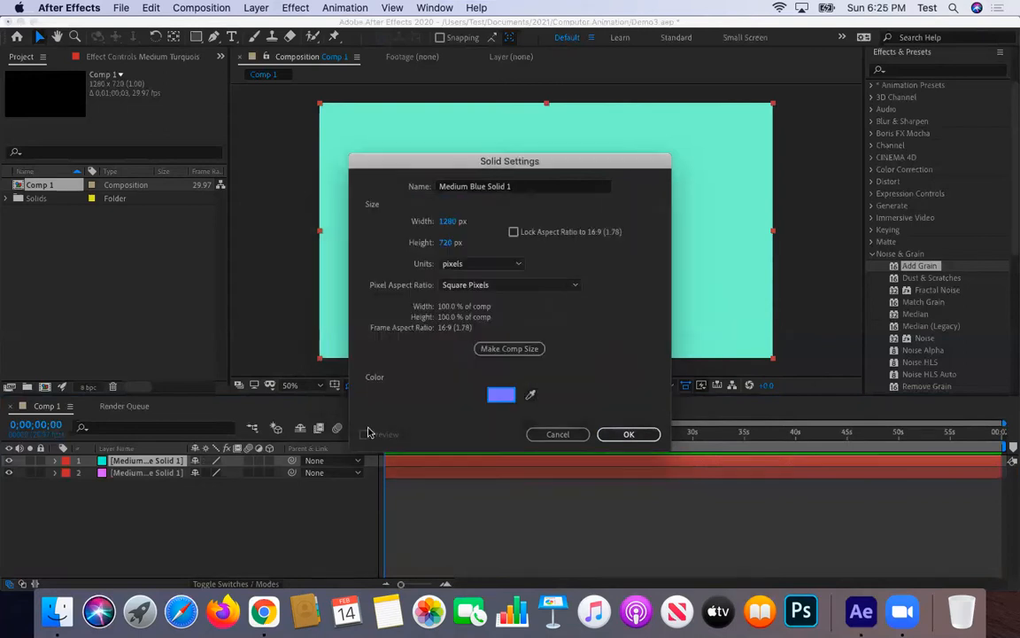
pyautogui.click(620, 434)
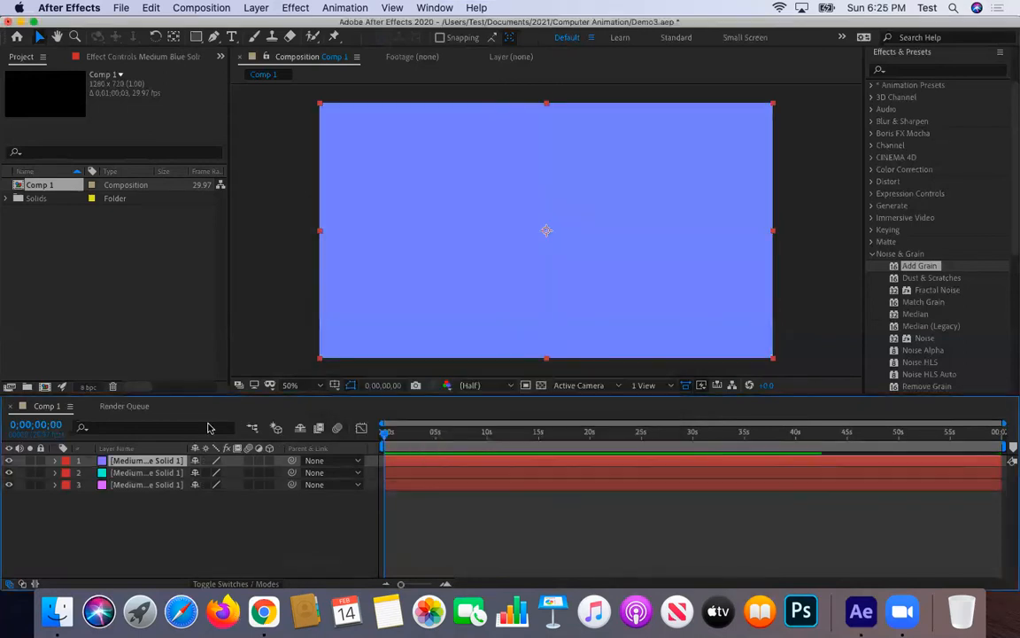
# Rename the purple solid's layer "purple" and the turquoise solid's layer "green".
pyautogui.rightClick(120, 485)
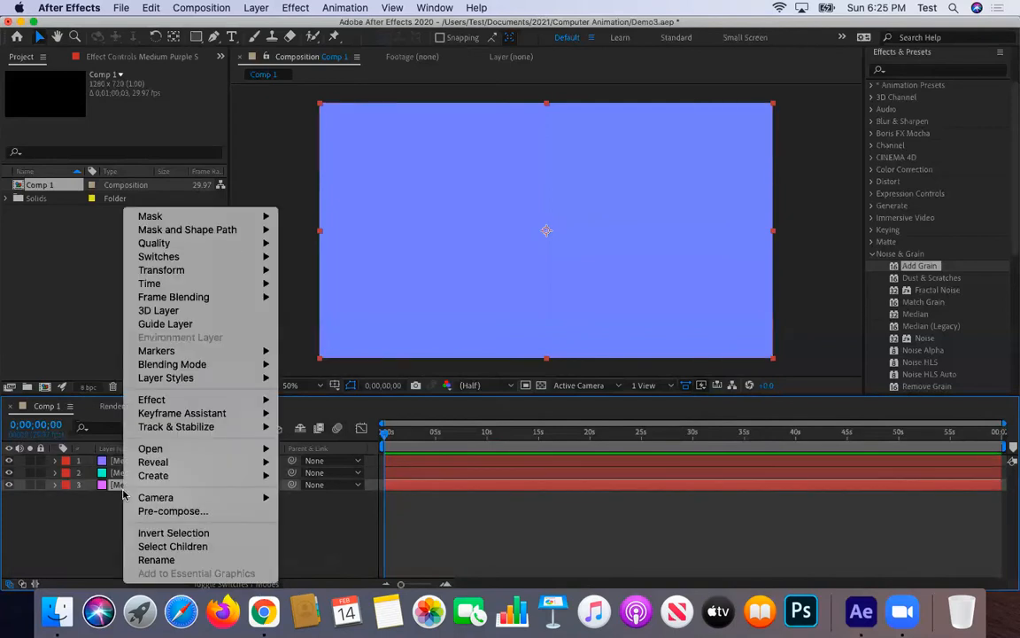
pyautogui.click(156, 560)
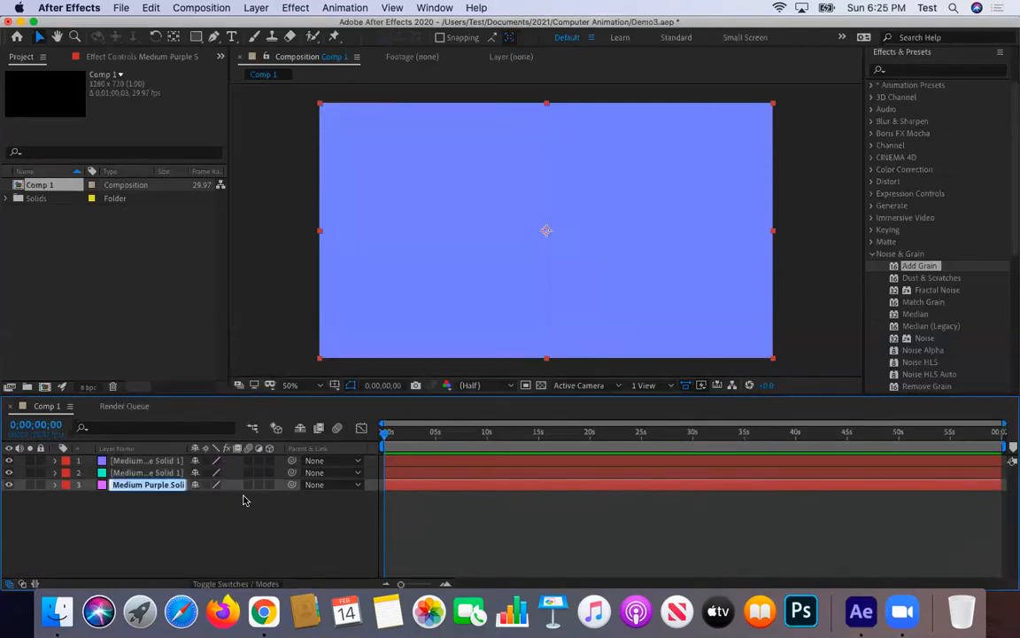
pyautogui.write('purple')
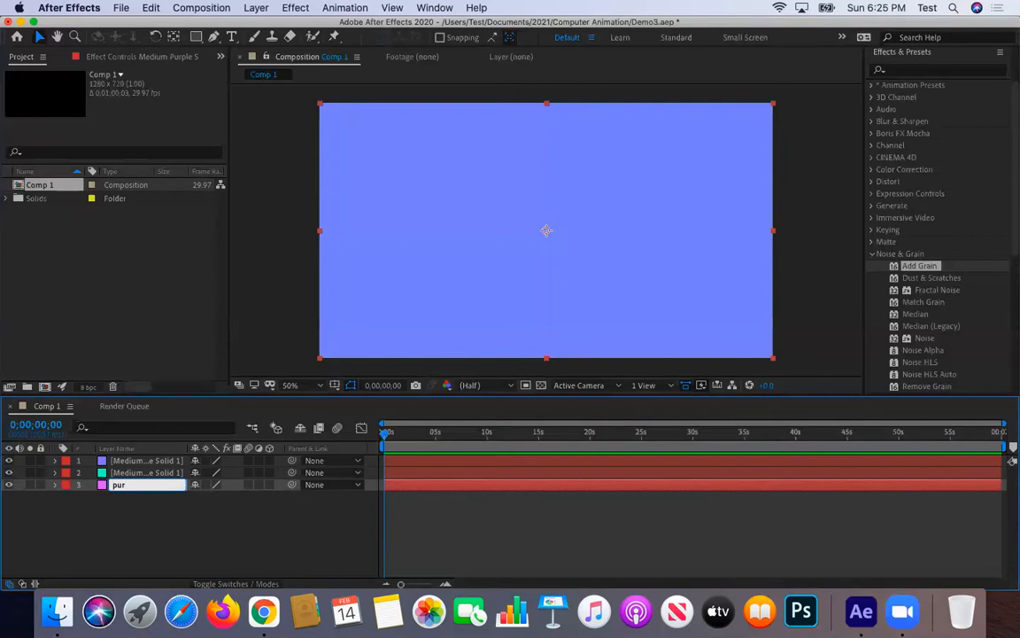
pyautogui.rightClick(157, 477)
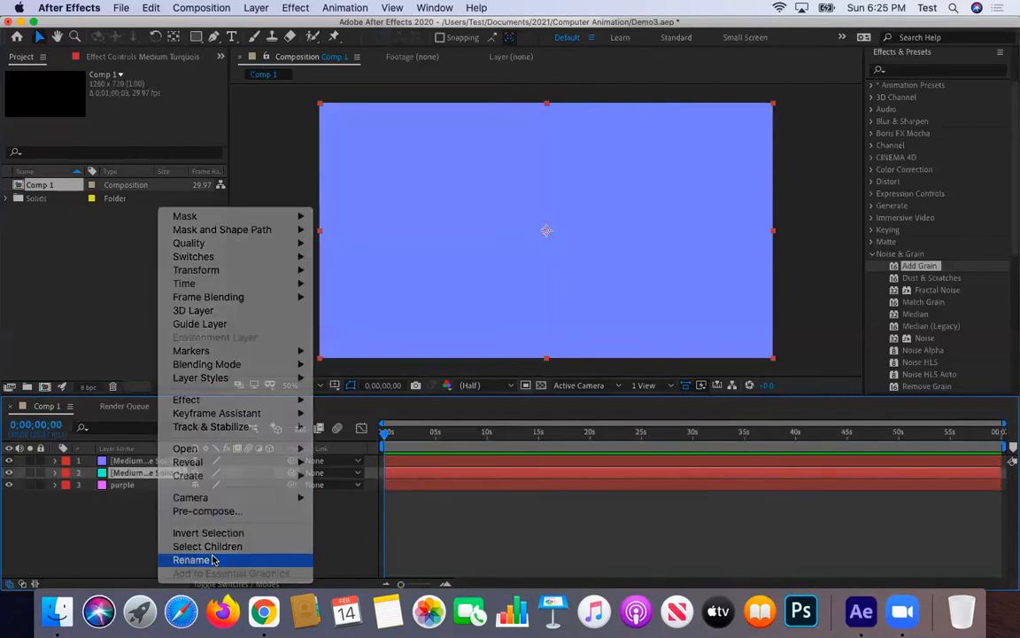
pyautogui.click(190, 560)
pyautogui.write('green')
pyautogui.press('Return')
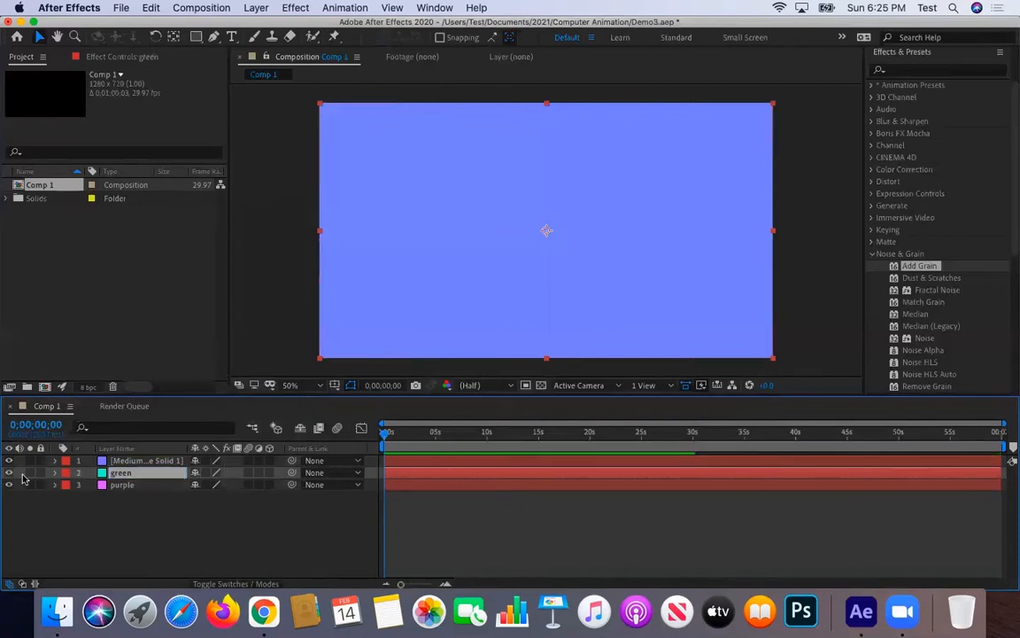
# Rename the medium blue solid's layer "blue".
pyautogui.click(127, 462)
pyautogui.doubleClick(127, 462)
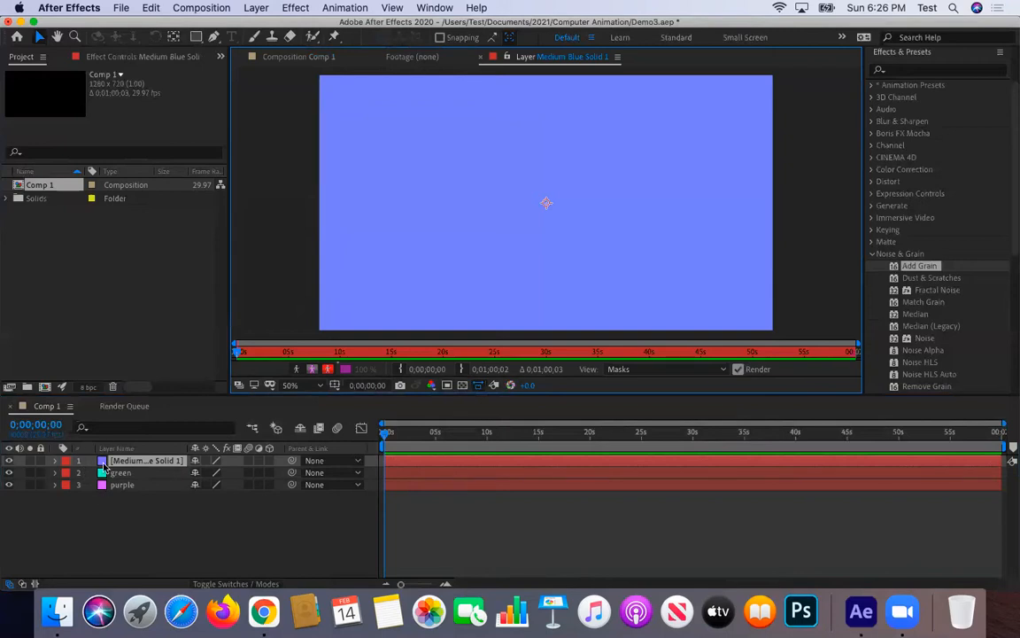
pyautogui.rightClick(130, 465)
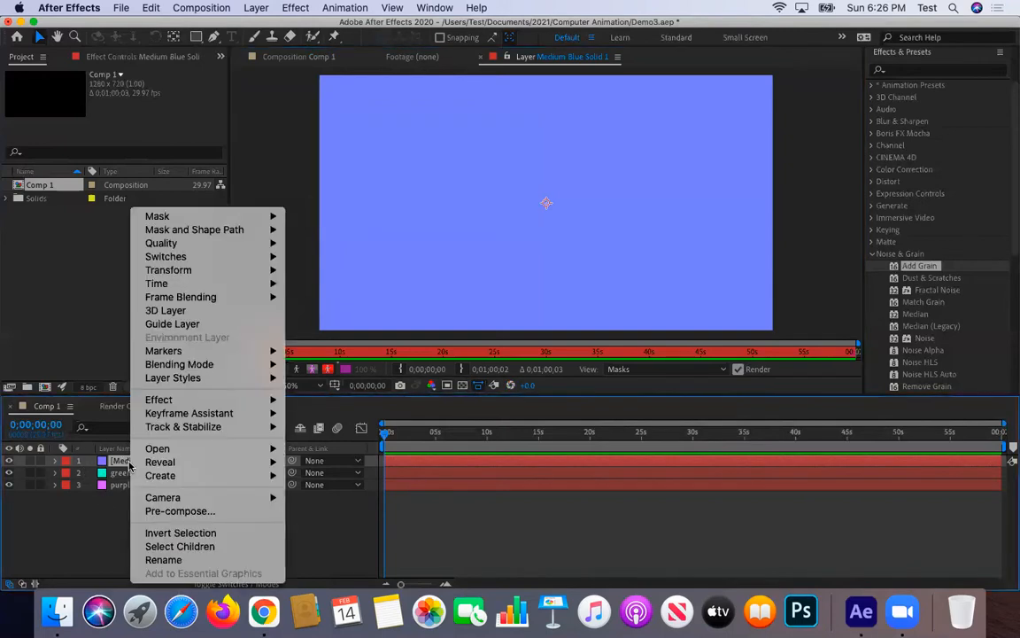
pyautogui.click(204, 554)
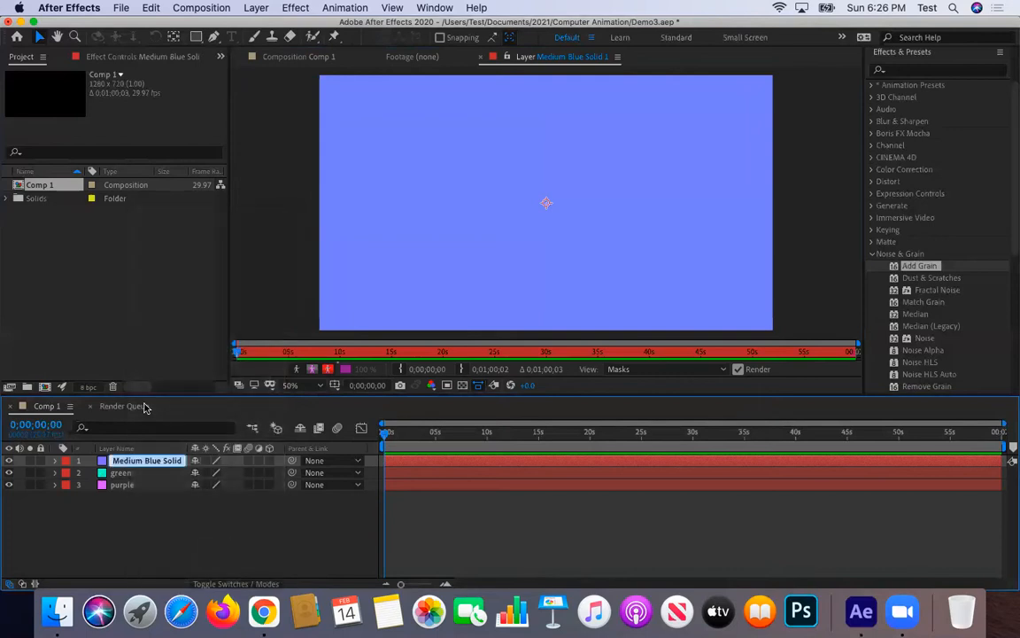
pyautogui.write('blue')
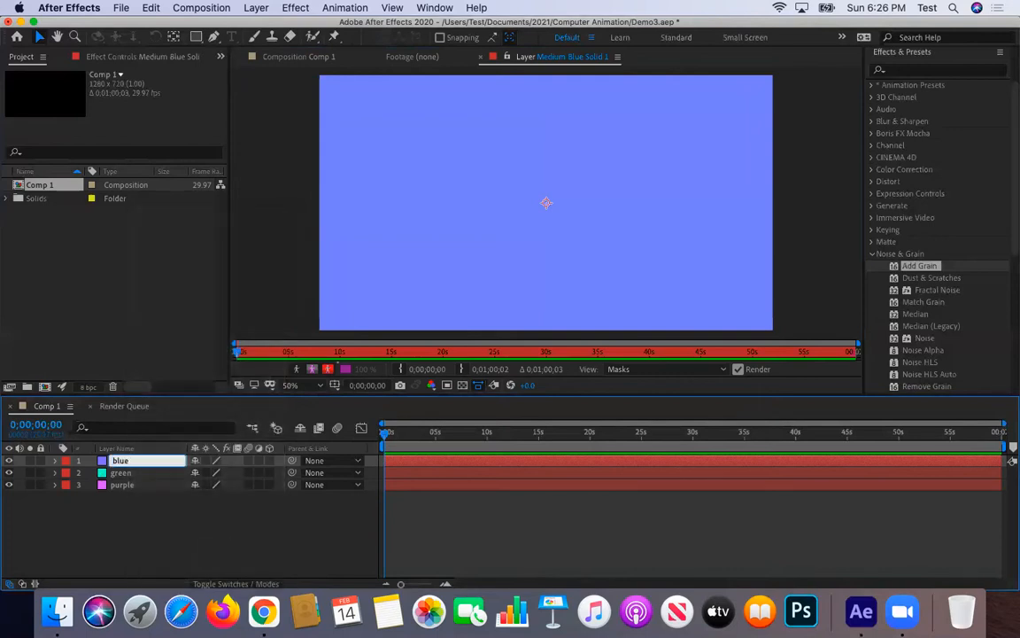
pyautogui.press('Return')
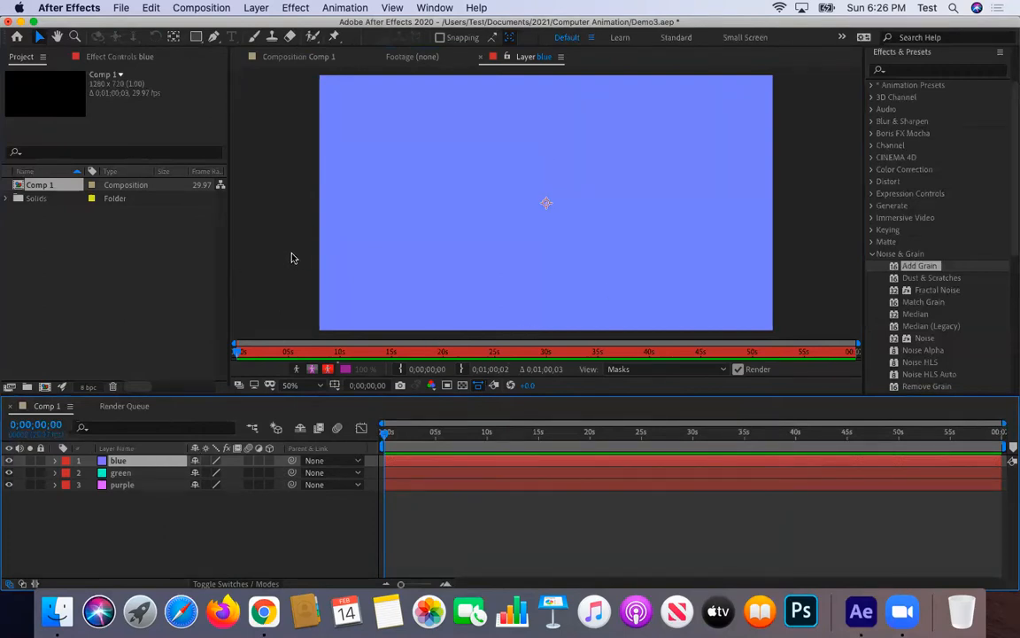
# Mask the blue layer with the Pen tool, tracing a wavy lower edge across the middle and closing the path above the frame, and return to the composition view.
pyautogui.click(215, 38)
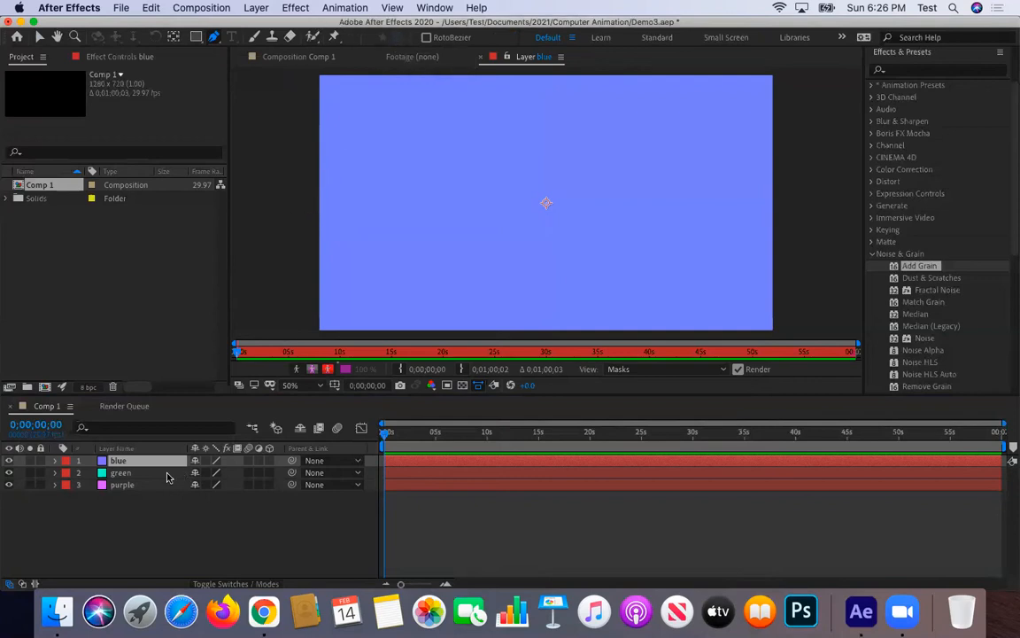
pyautogui.click(54, 464)
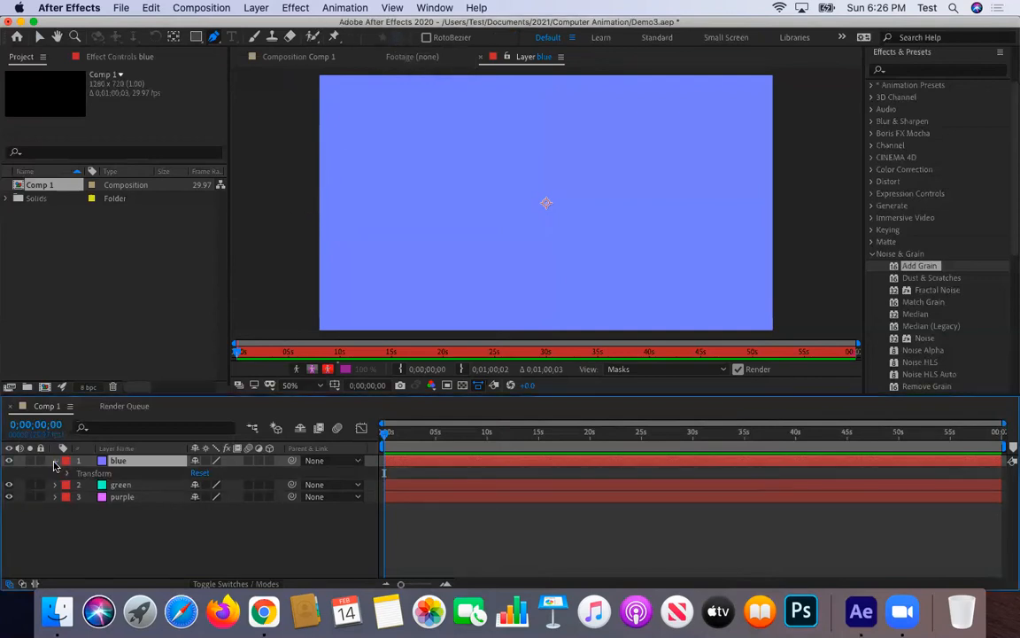
pyautogui.click(300, 190)
pyautogui.moveTo(428, 167); pyautogui.dragTo(488, 177)
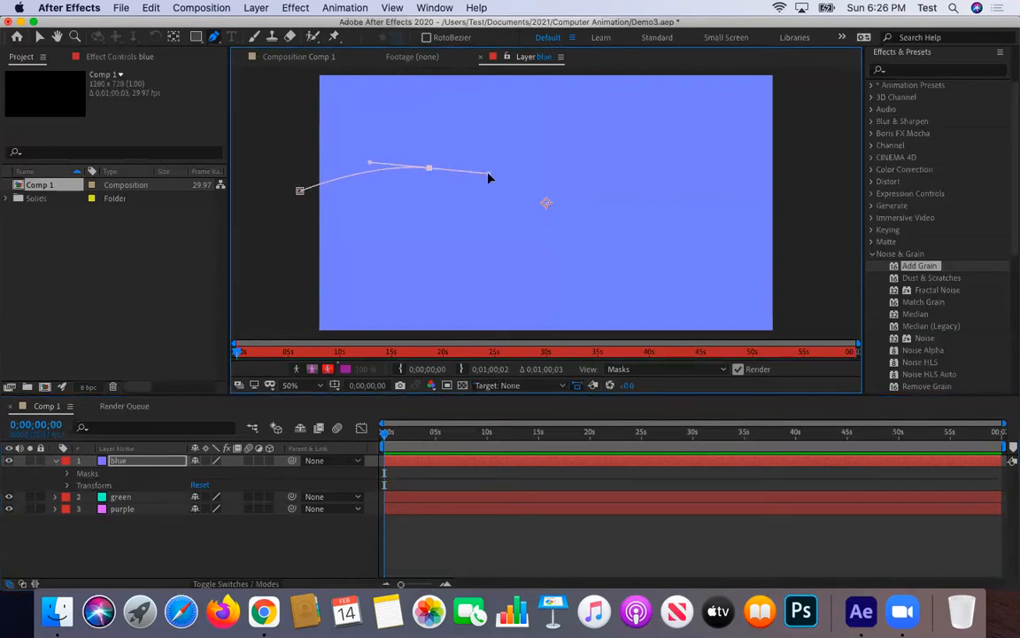
pyautogui.moveTo(667, 232); pyautogui.dragTo(773, 235)
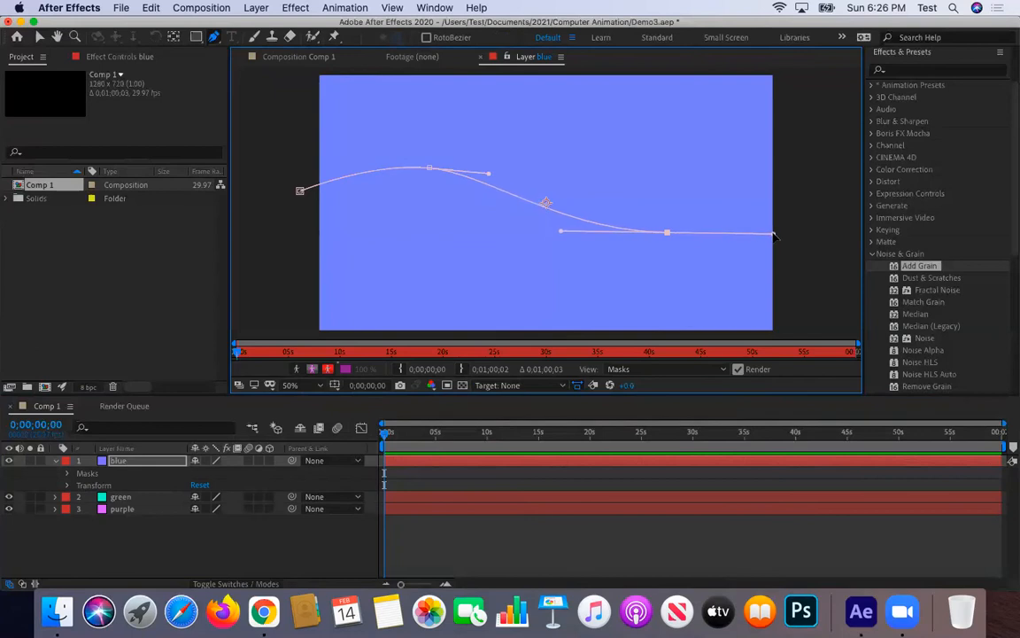
pyautogui.click(819, 190)
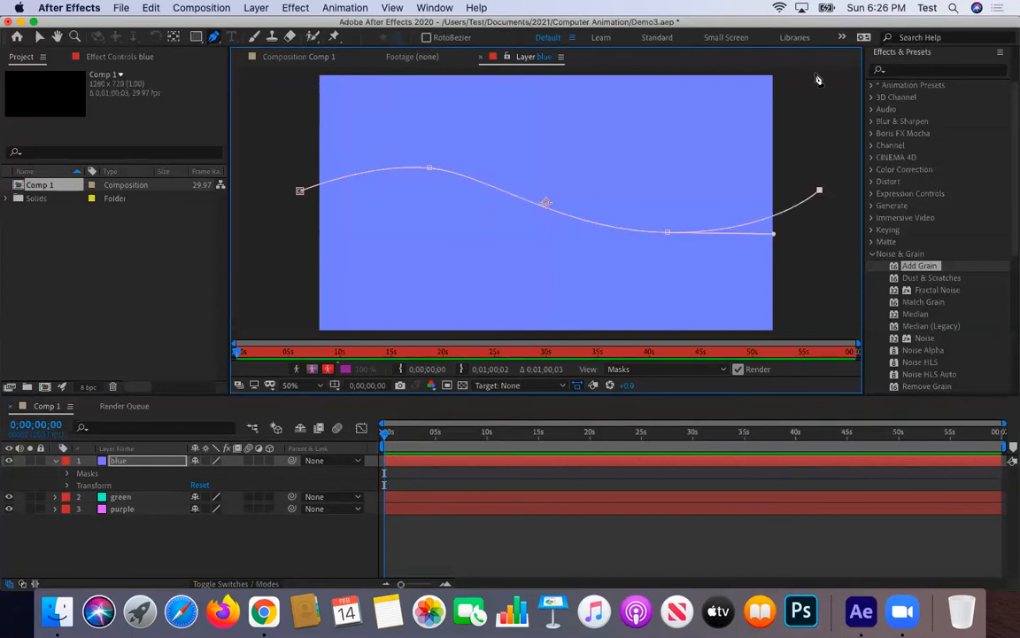
pyautogui.click(816, 73)
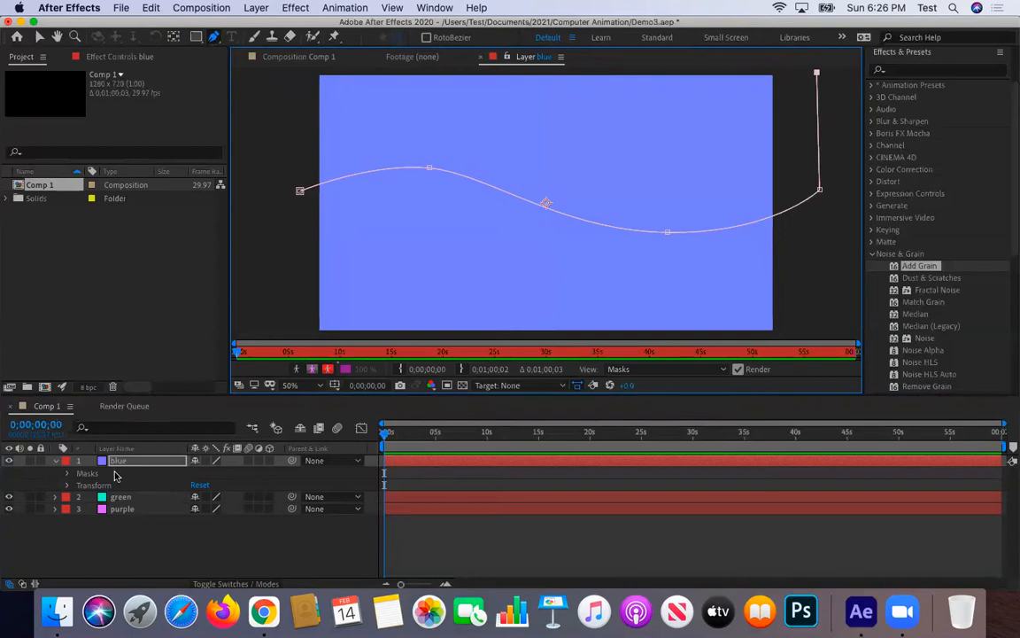
pyautogui.click(287, 72)
pyautogui.click(300, 193)
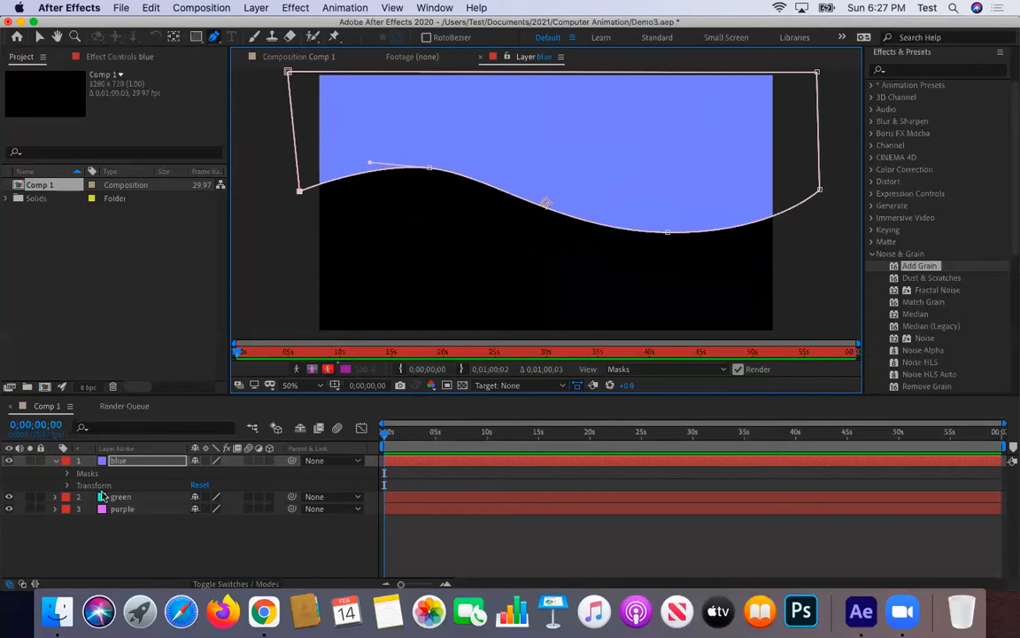
pyautogui.click(67, 474)
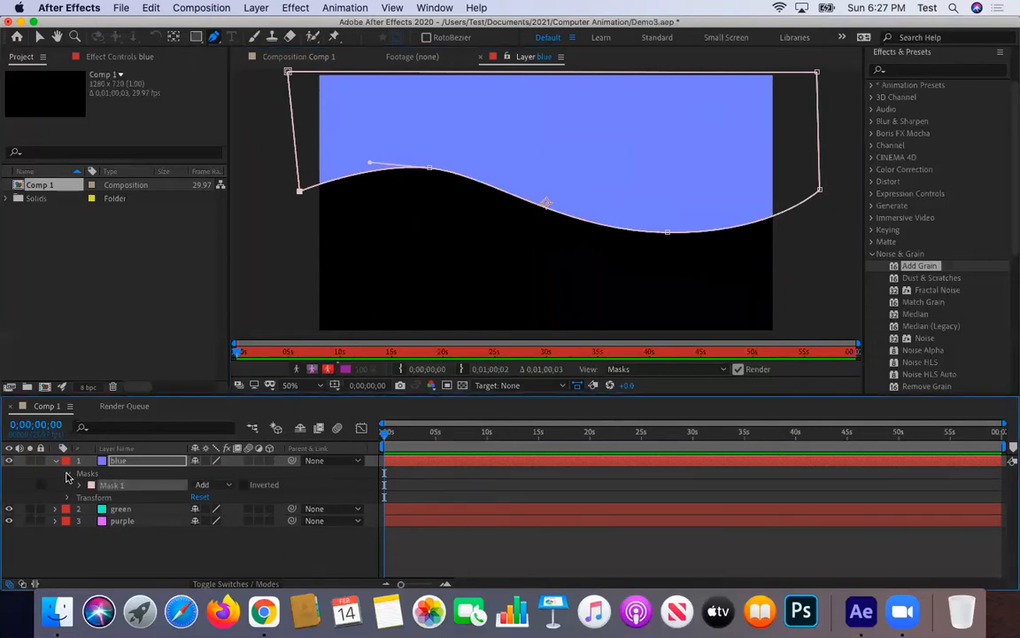
pyautogui.click(66, 475)
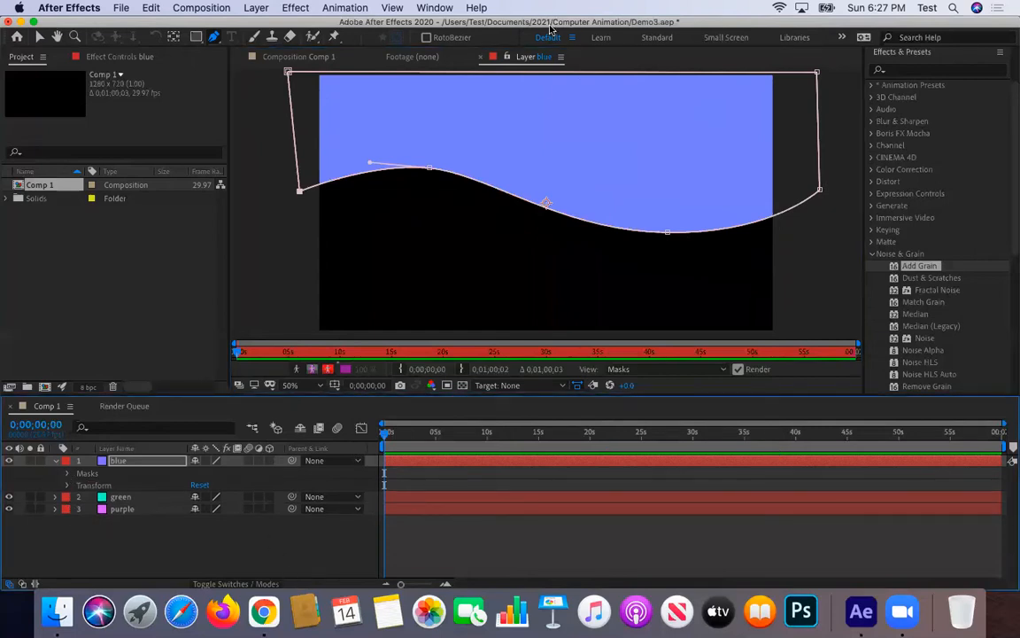
pyautogui.click(304, 58)
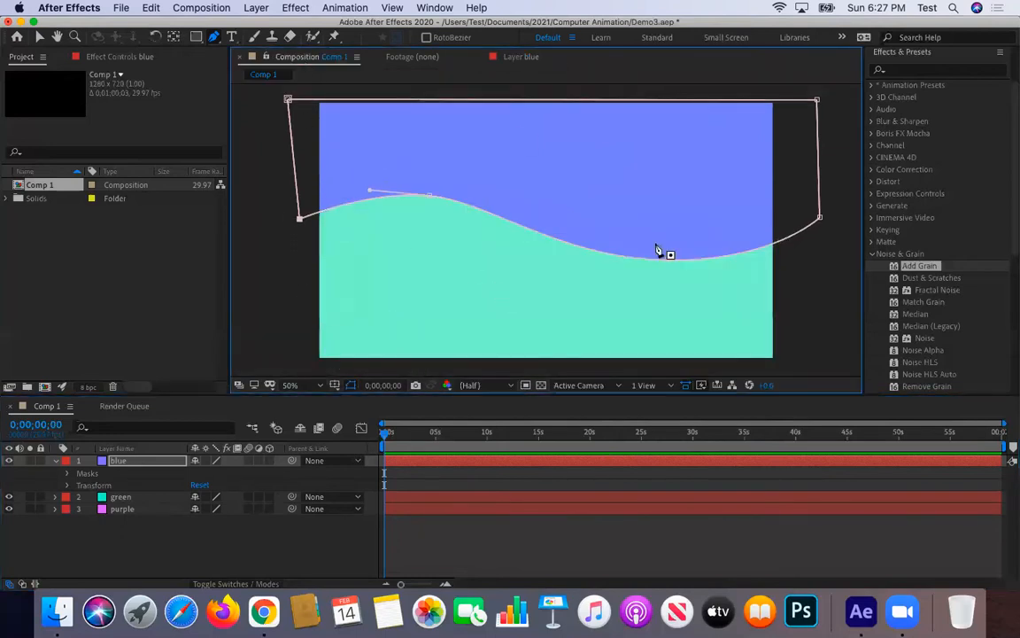
# Mask the green layer with the Pen tool into a band with wavy upper and lower edges extending past both sides, and return to the composition view.
pyautogui.click(169, 496)
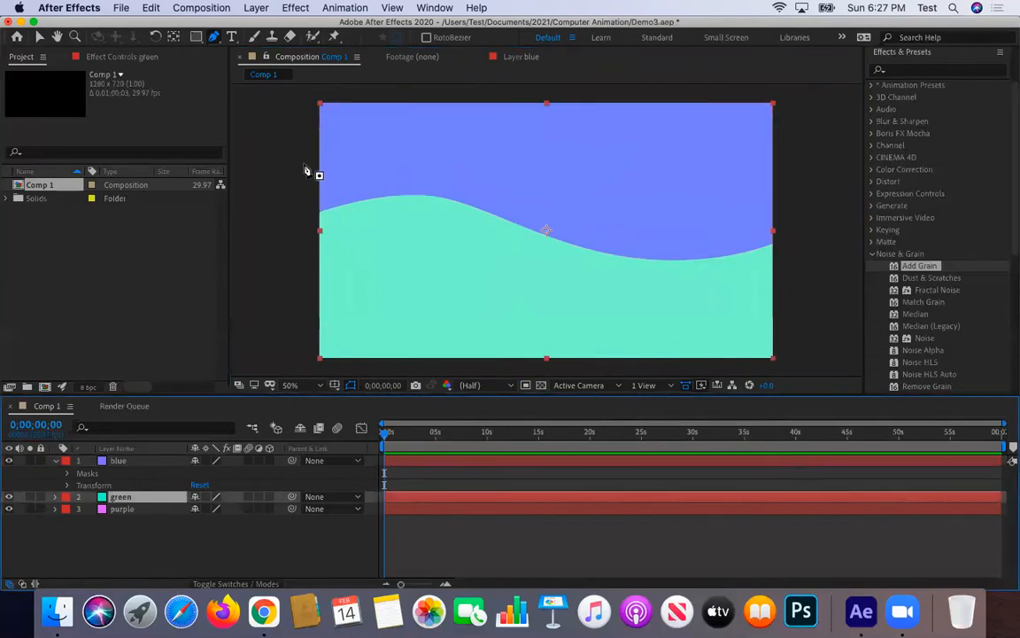
pyautogui.doubleClick(133, 499)
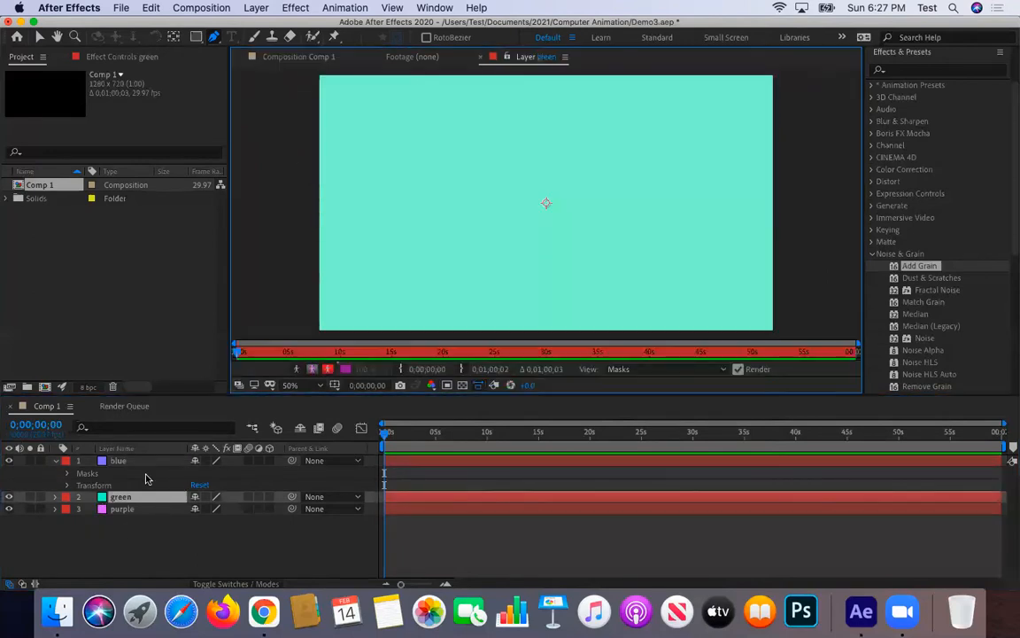
pyautogui.click(299, 145)
pyautogui.moveTo(464, 113); pyautogui.dragTo(562, 135)
pyautogui.moveTo(644, 179); pyautogui.dragTo(765, 200)
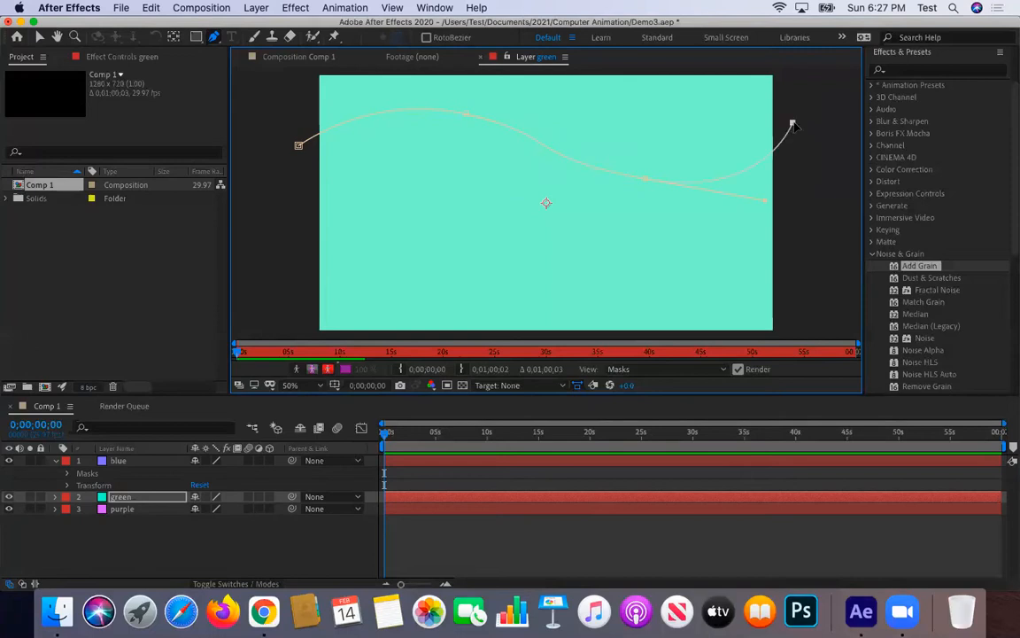
pyautogui.click(815, 285)
pyautogui.moveTo(687, 258); pyautogui.dragTo(538, 285)
pyautogui.moveTo(413, 317); pyautogui.dragTo(312, 303)
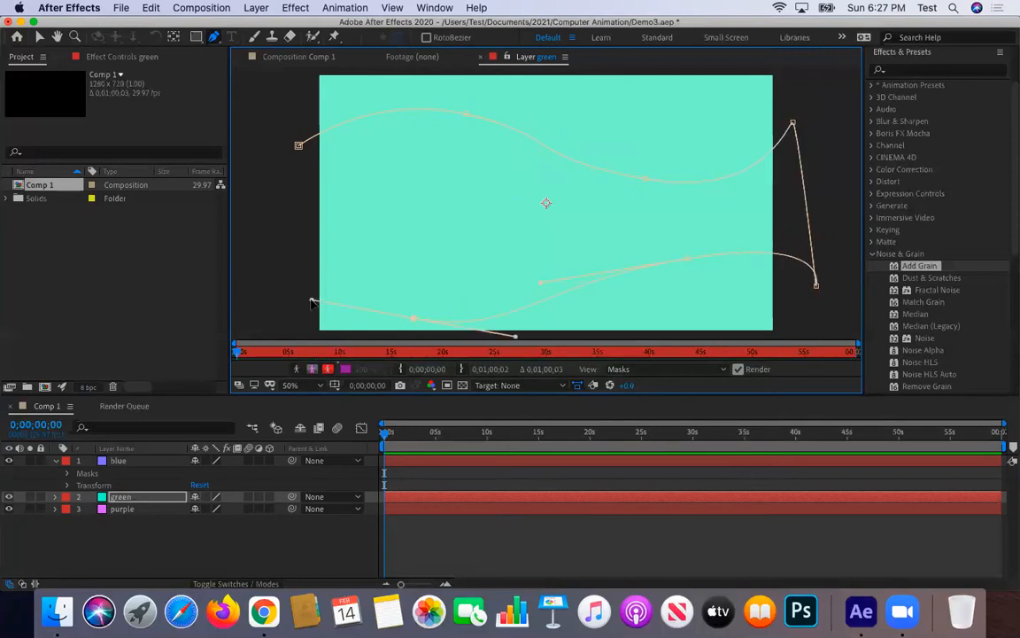
pyautogui.click(289, 264)
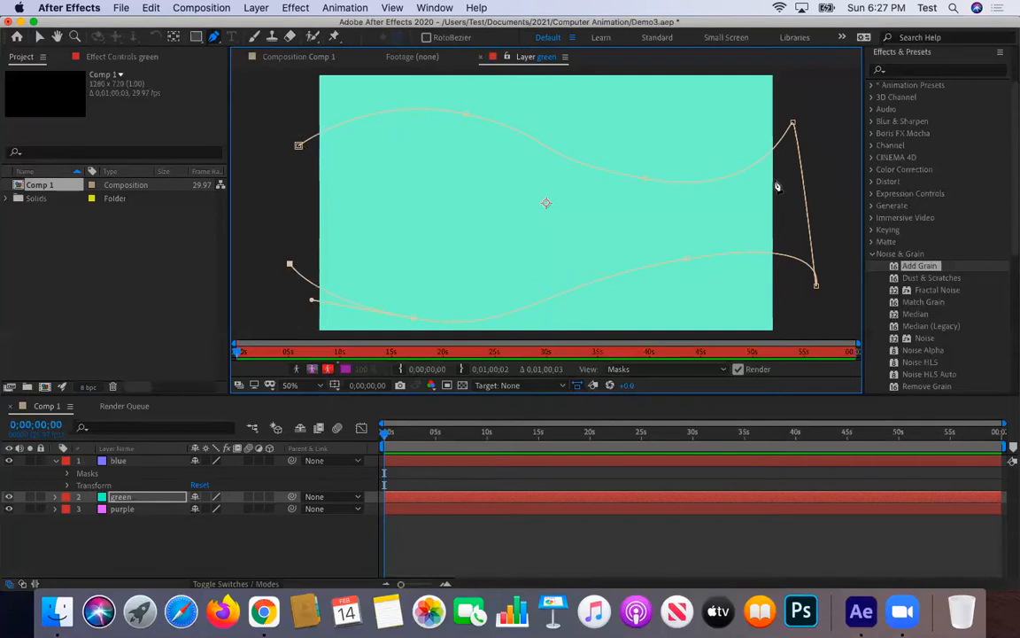
pyautogui.click(298, 144)
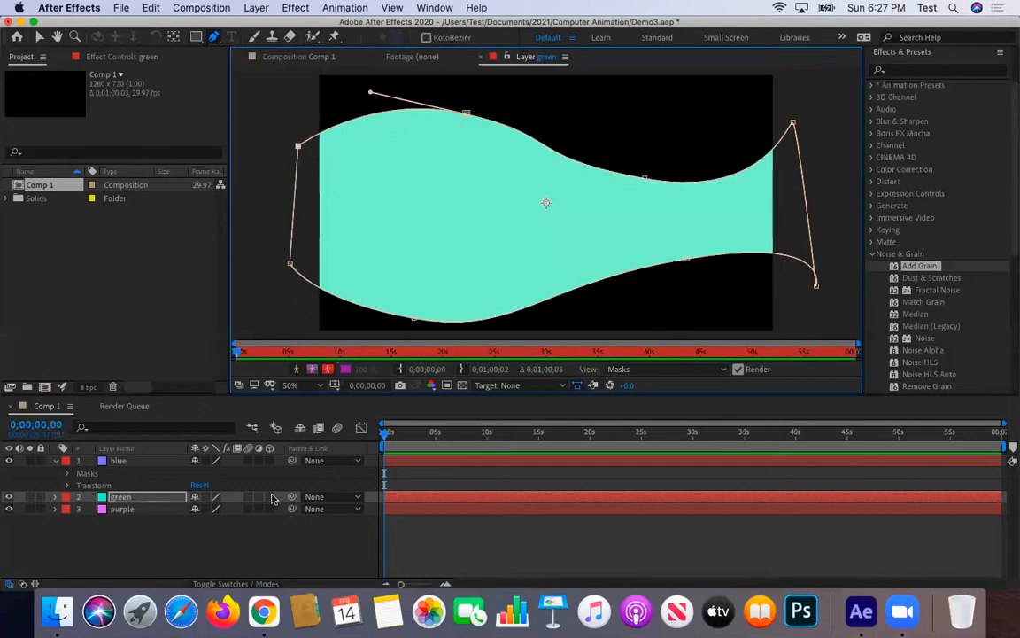
pyautogui.click(255, 547)
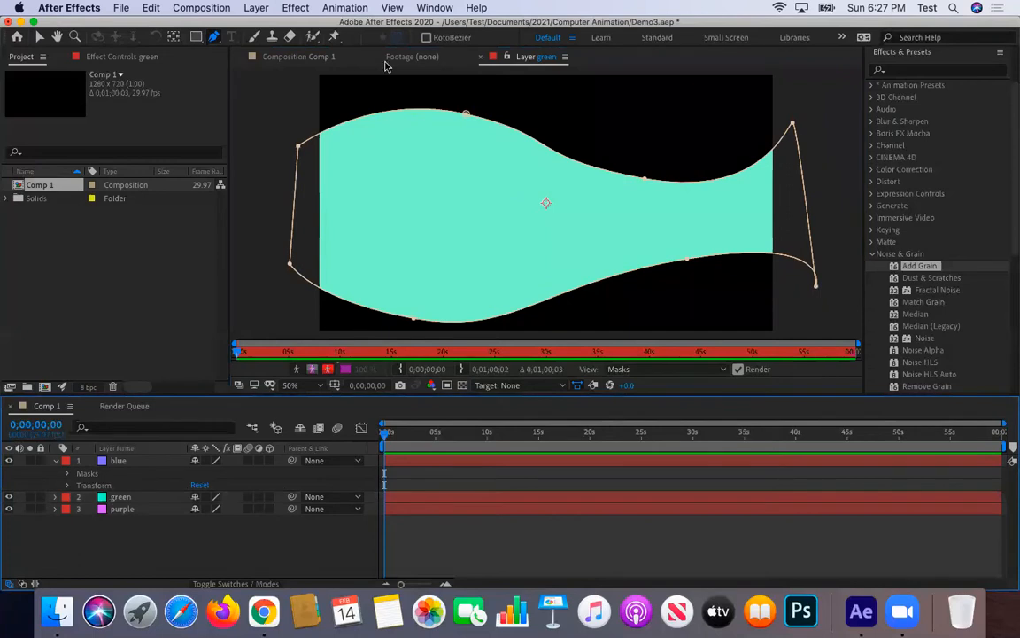
pyautogui.click(283, 58)
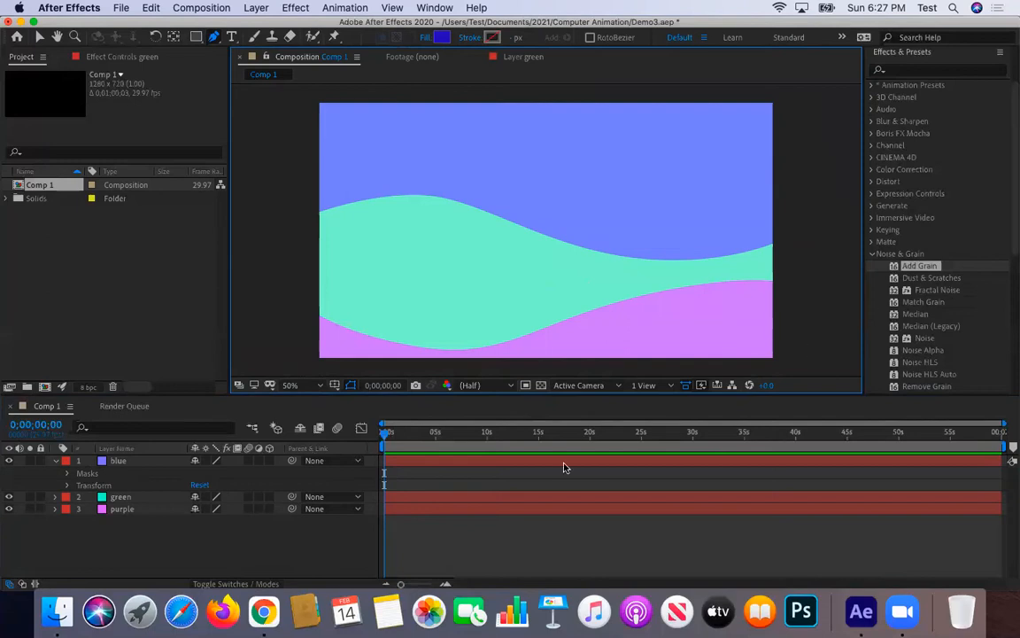
# Reveal the properties of Mask 1 on the blue layer.
pyautogui.click(66, 473)
pyautogui.click(79, 484)
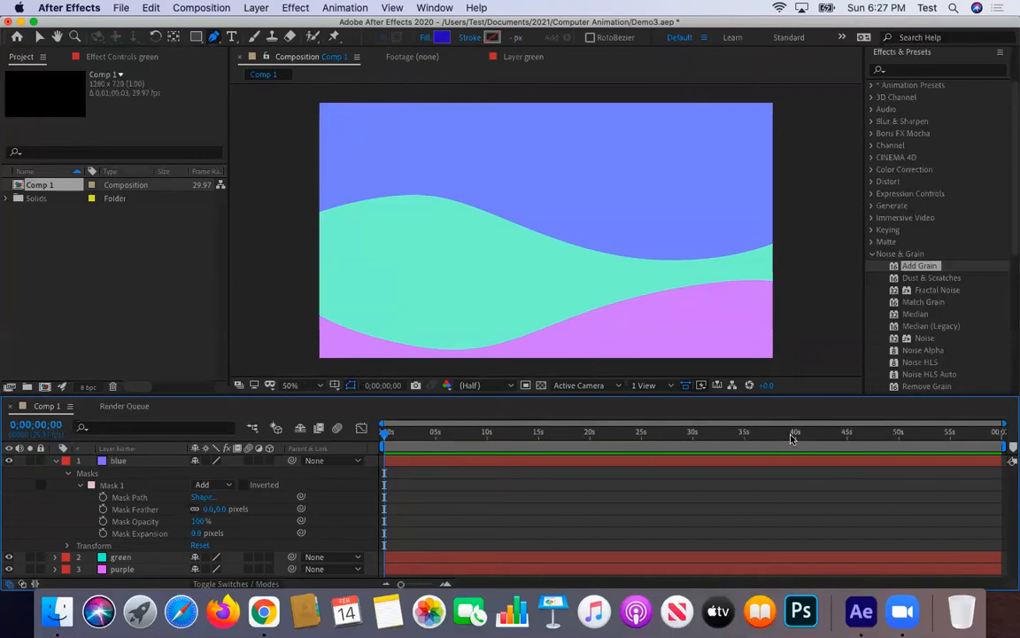
# Maximize and restore the Effects & Presets panel and the Composition panel, and collapse the Noise & Grain category.
pyautogui.click(917, 56)
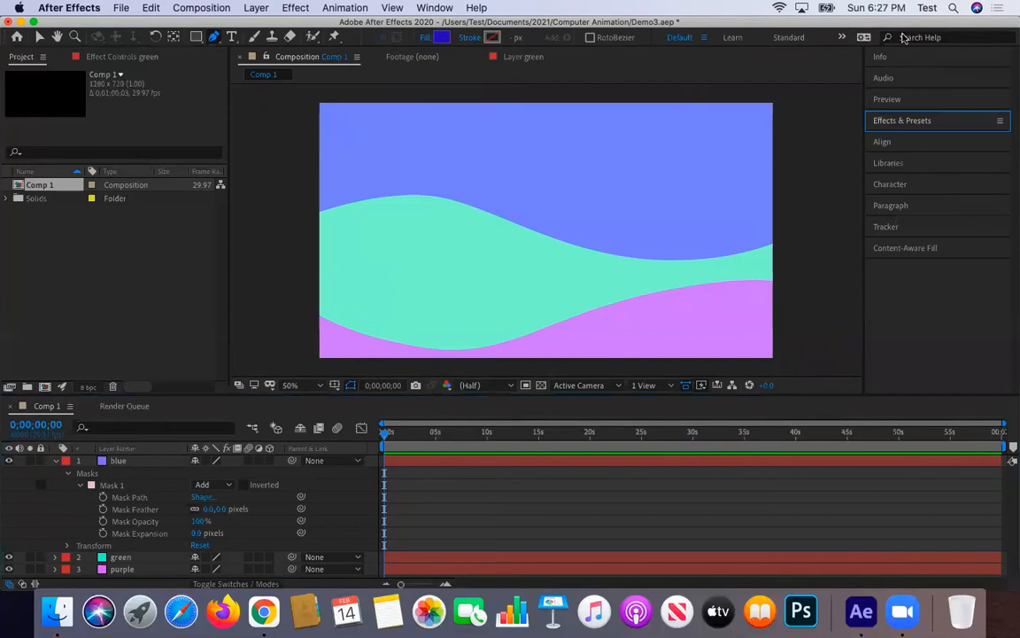
pyautogui.doubleClick(888, 128)
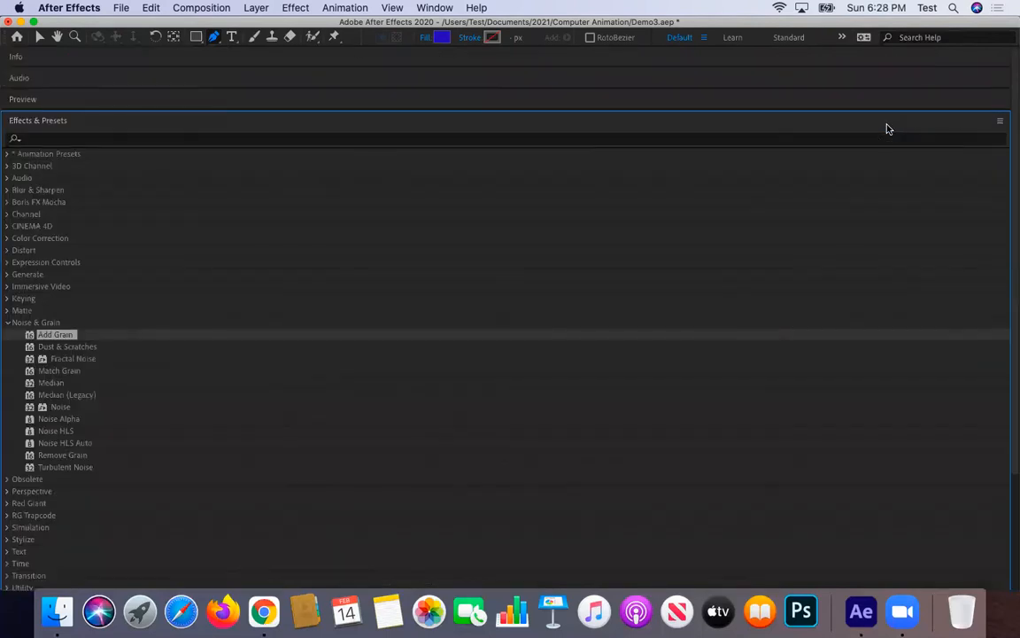
pyautogui.doubleClick(26, 120)
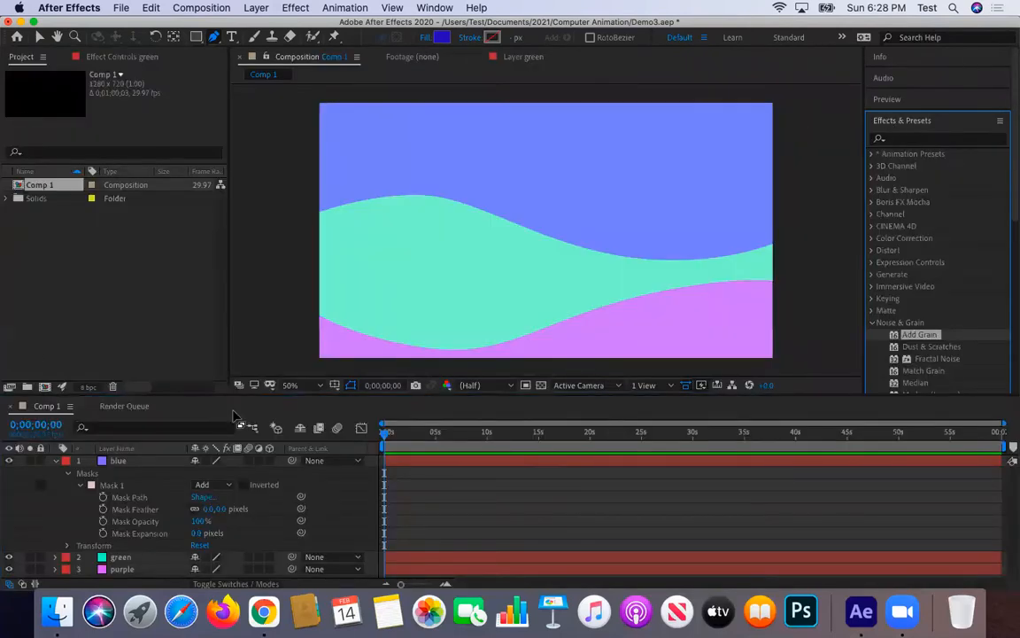
pyautogui.doubleClick(303, 60)
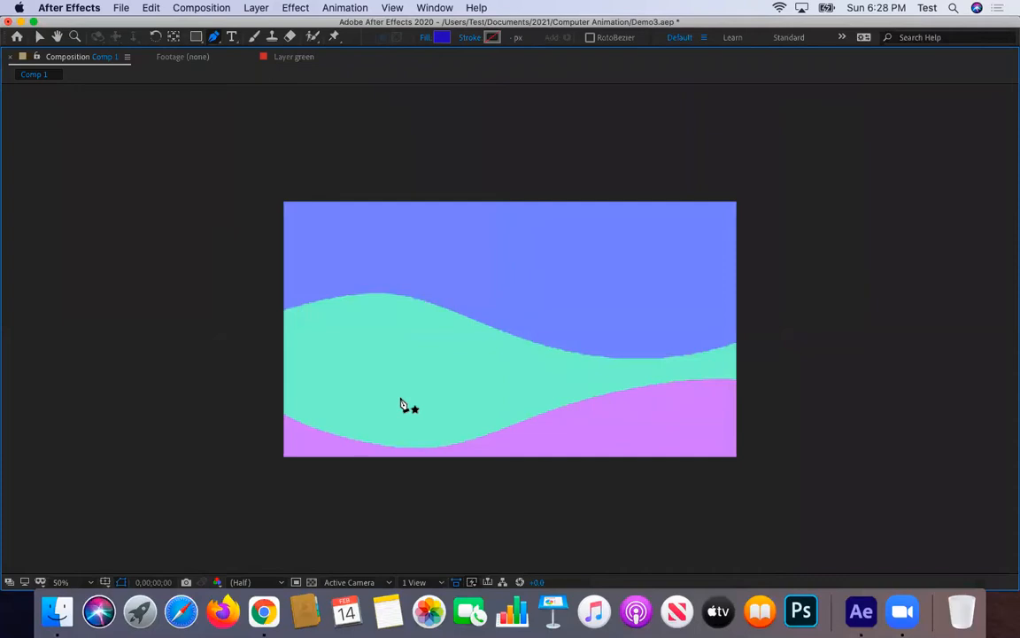
pyautogui.doubleClick(74, 59)
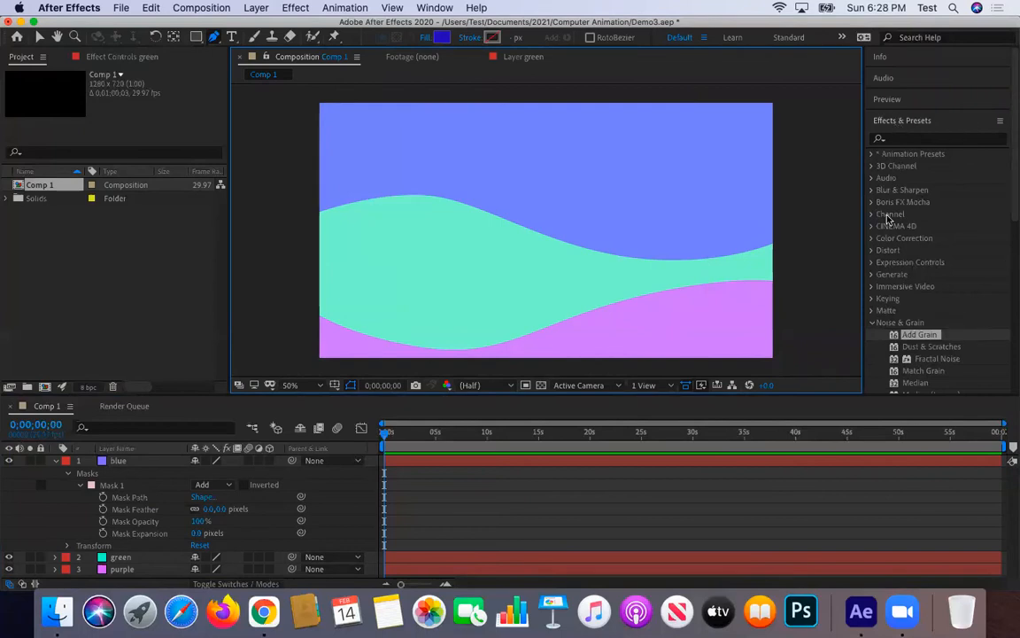
pyautogui.scroll(-1, 901, 174)
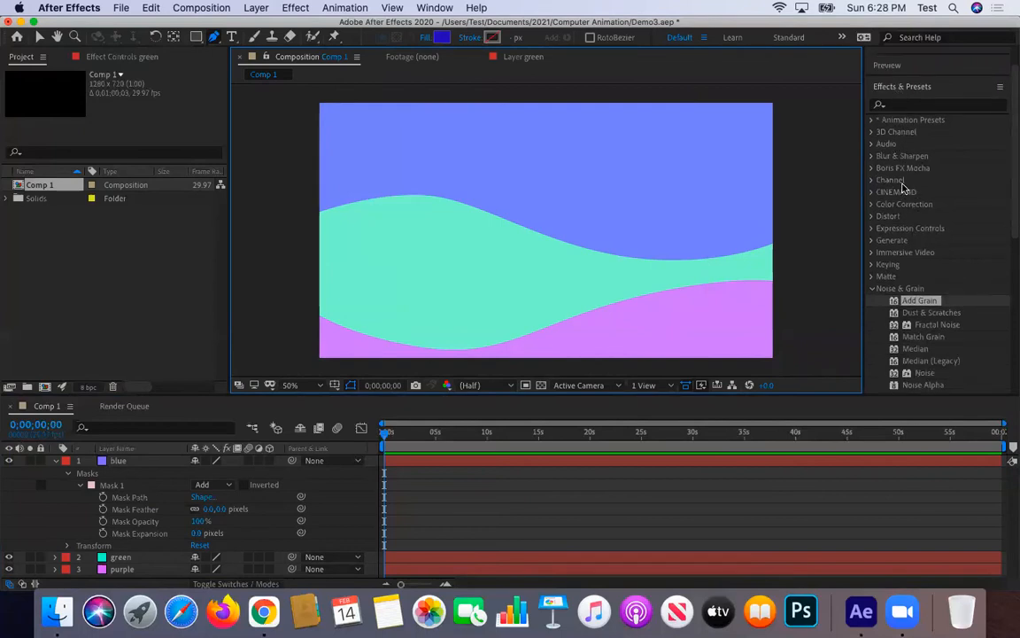
pyautogui.click(871, 291)
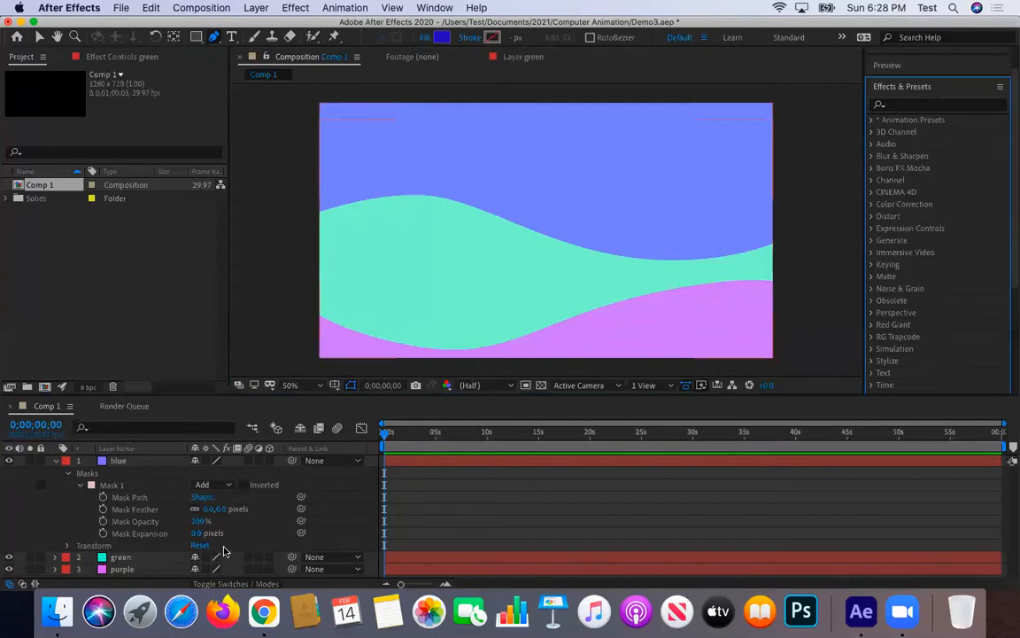
# Set the Mask Feather of the blue layer's mask to 195 pixels.
pyautogui.moveTo(209, 509); pyautogui.dragTo(354, 512)
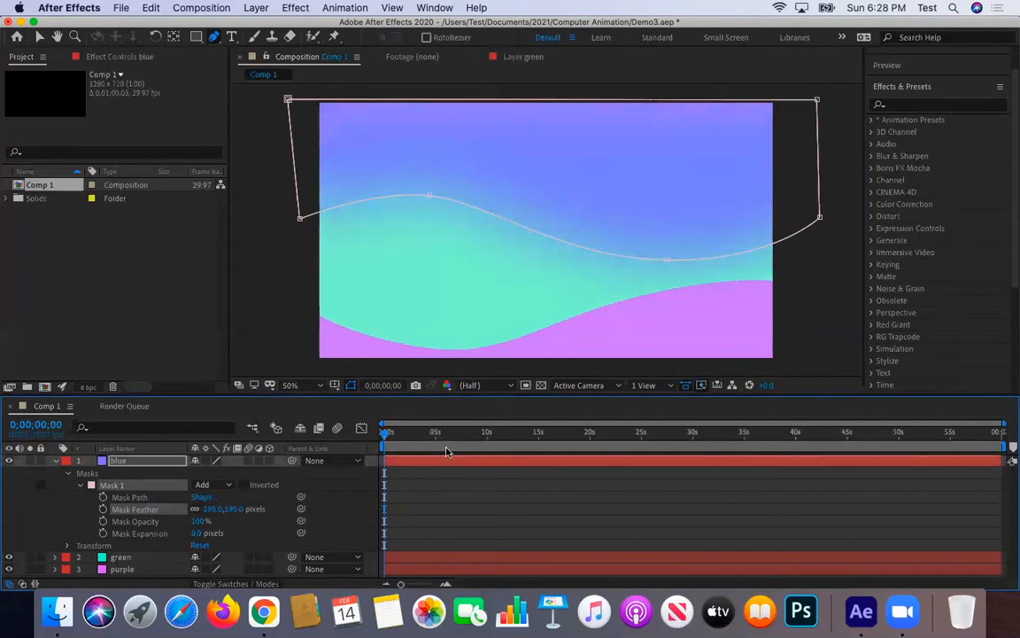
# Reveal the green layer's mask properties and set its Mask Feather to 208 pixels.
pyautogui.click(121, 569)
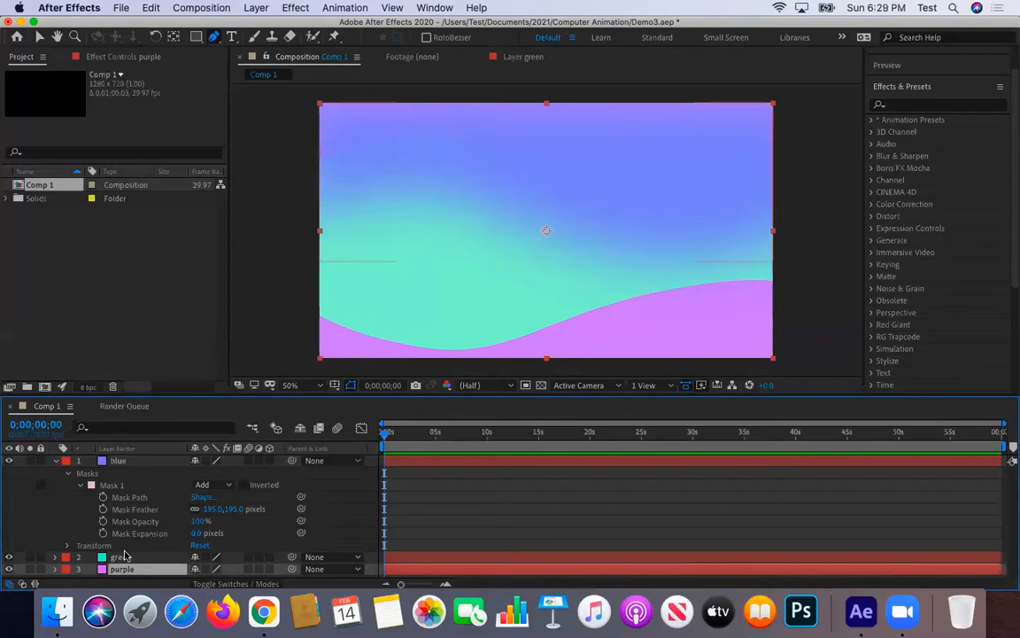
pyautogui.click(55, 569)
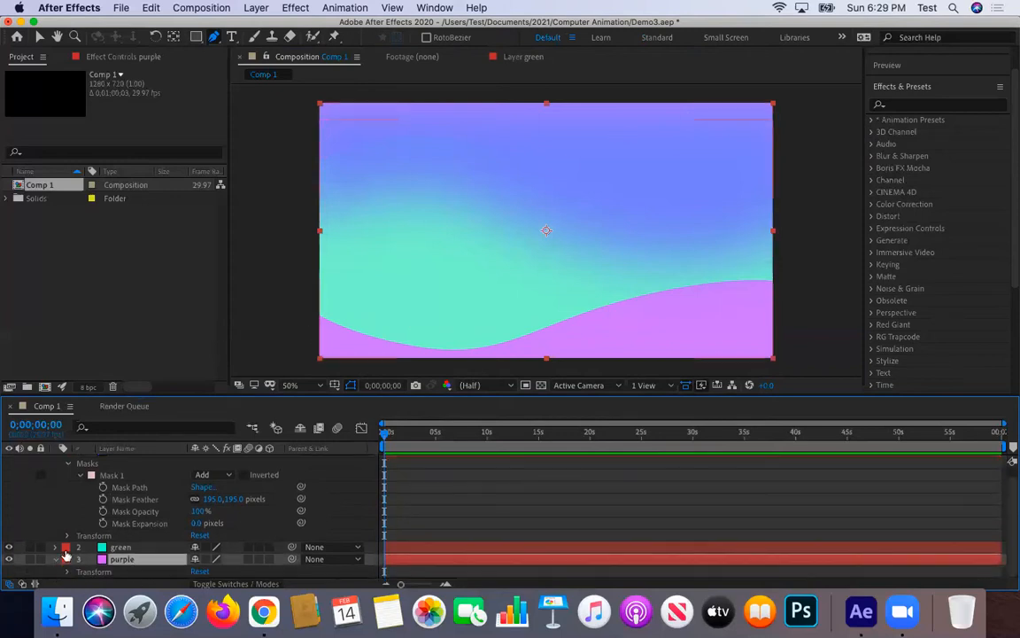
pyautogui.click(158, 549)
pyautogui.click(56, 547)
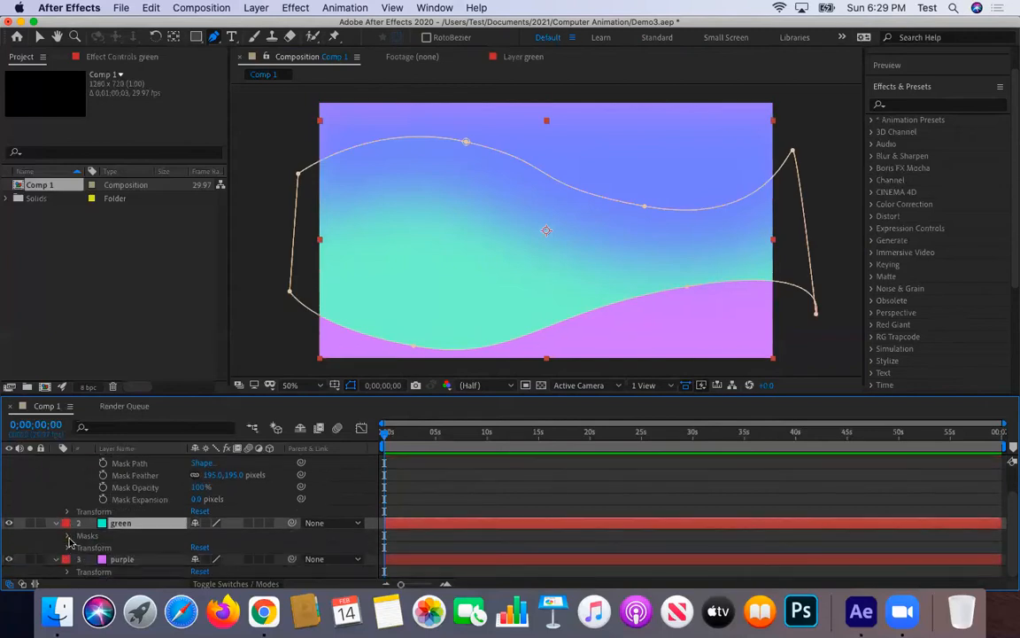
pyautogui.click(67, 536)
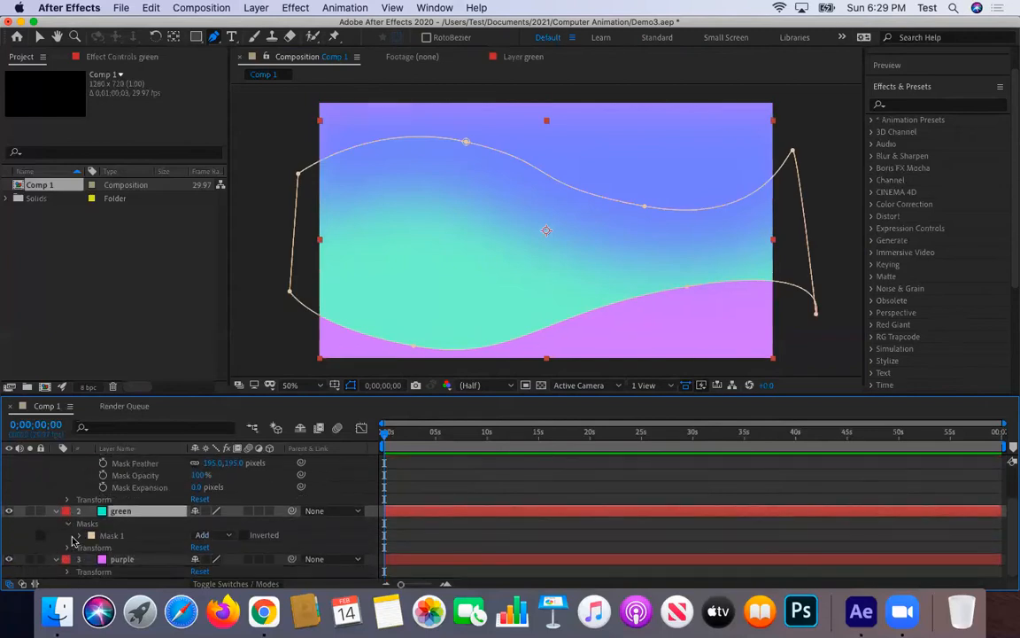
pyautogui.click(78, 536)
pyautogui.moveTo(210, 522); pyautogui.dragTo(363, 522)
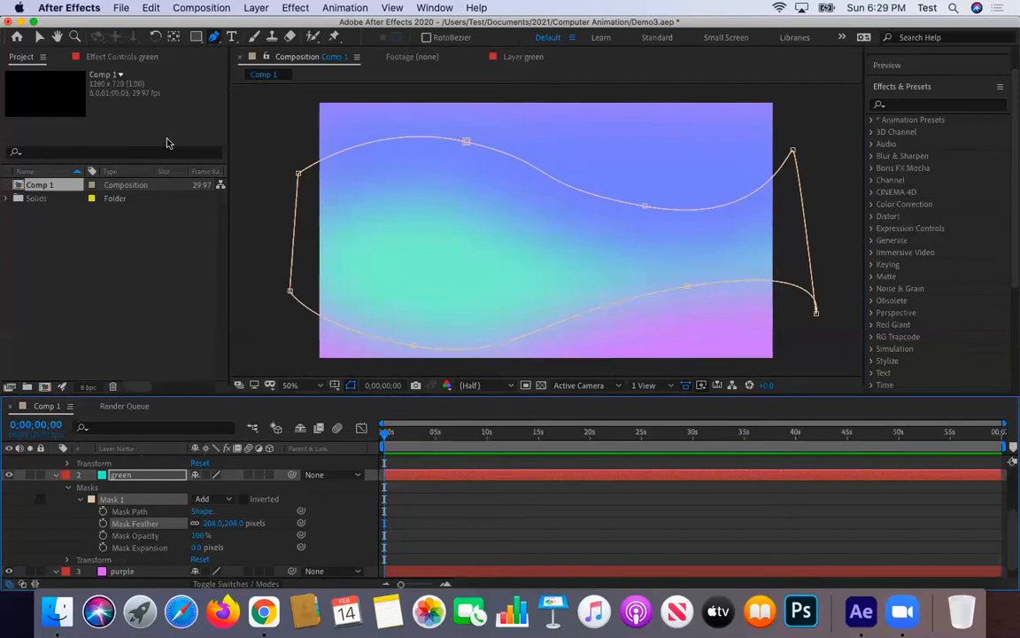
# Draw a closed, rounded five-point mask on the purple layer with the Pen tool, covering the lower middle of the frame.
pyautogui.scroll(-1, 142, 494)
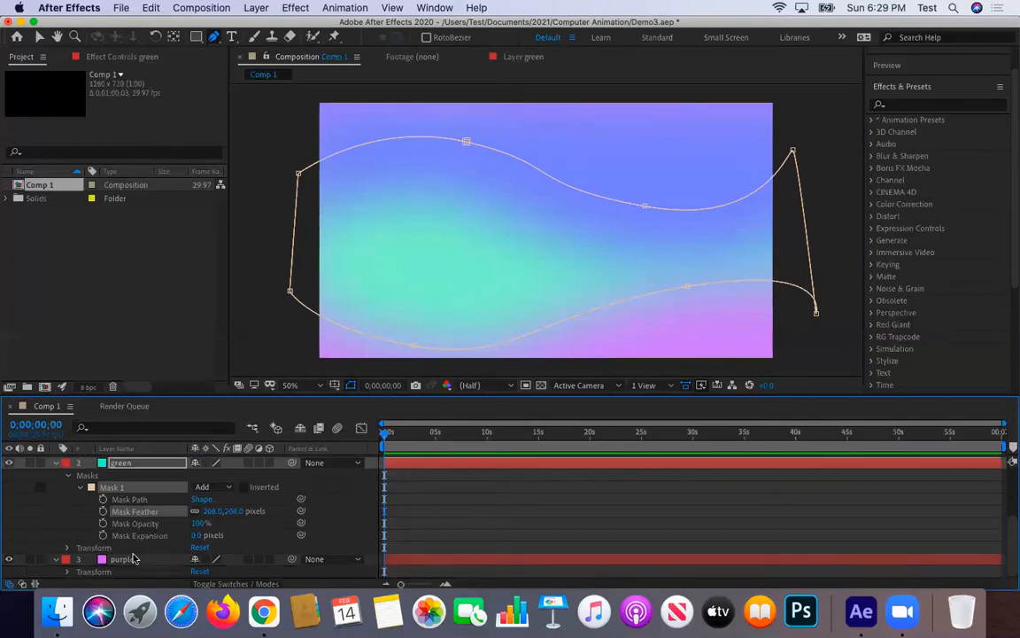
pyautogui.click(122, 559)
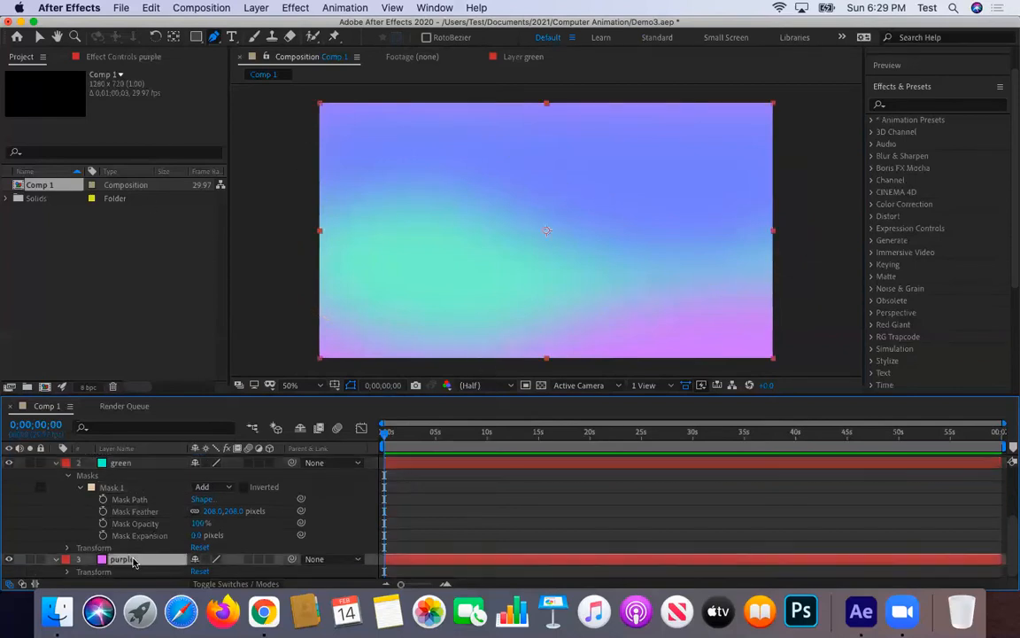
pyautogui.click(428, 283)
pyautogui.moveTo(458, 335); pyautogui.dragTo(511, 345)
pyautogui.moveTo(640, 350); pyautogui.dragTo(695, 321)
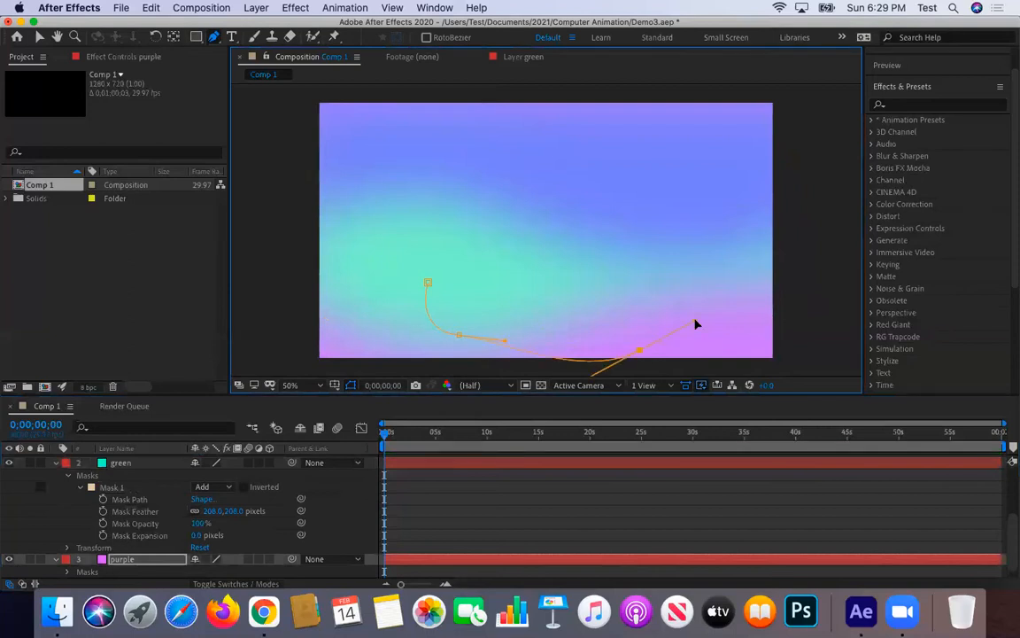
pyautogui.moveTo(680, 251); pyautogui.dragTo(668, 235)
pyautogui.moveTo(509, 219); pyautogui.dragTo(460, 230)
pyautogui.click(427, 284)
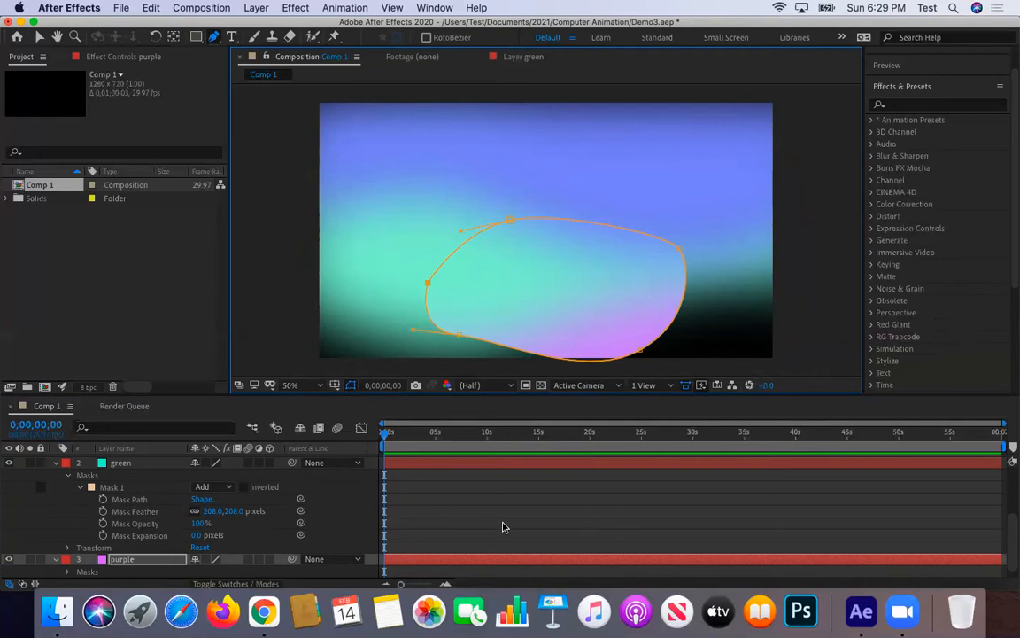
# Reveal the purple layer's Mask 1 and toggle its Inverted option on and off to compare both results.
pyautogui.scroll(1, 56, 559)
pyautogui.click(55, 570)
pyautogui.scroll(-2, 62, 567)
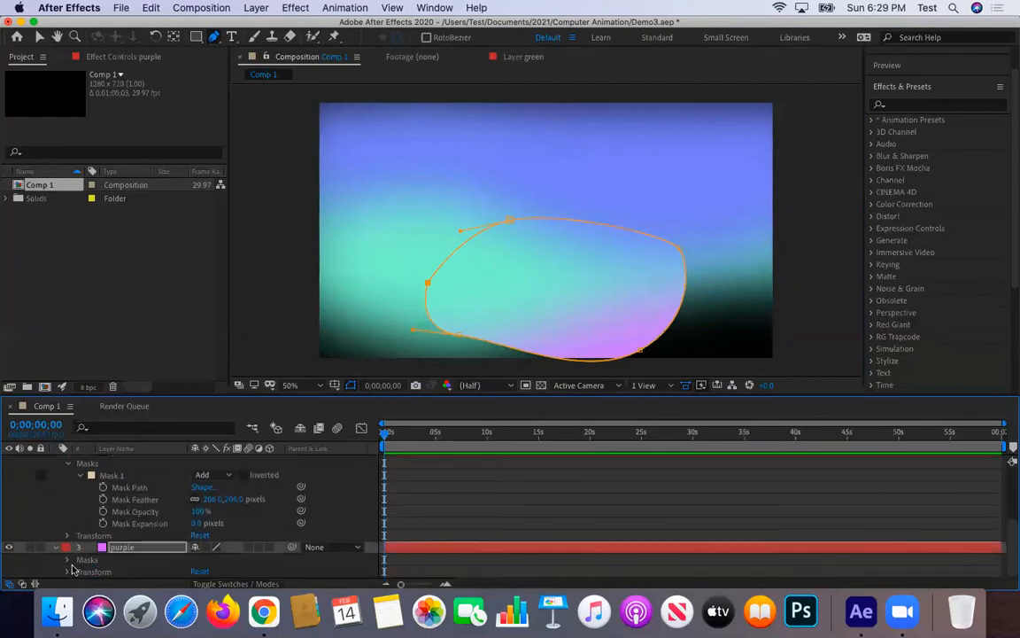
pyautogui.click(67, 560)
pyautogui.scroll(-1, 65, 561)
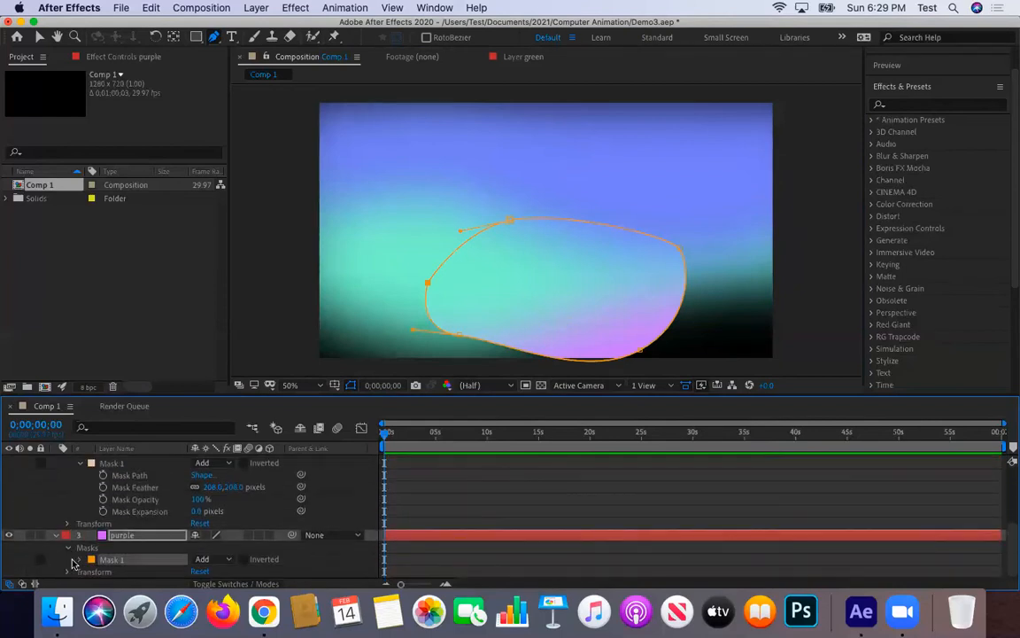
pyautogui.click(244, 559)
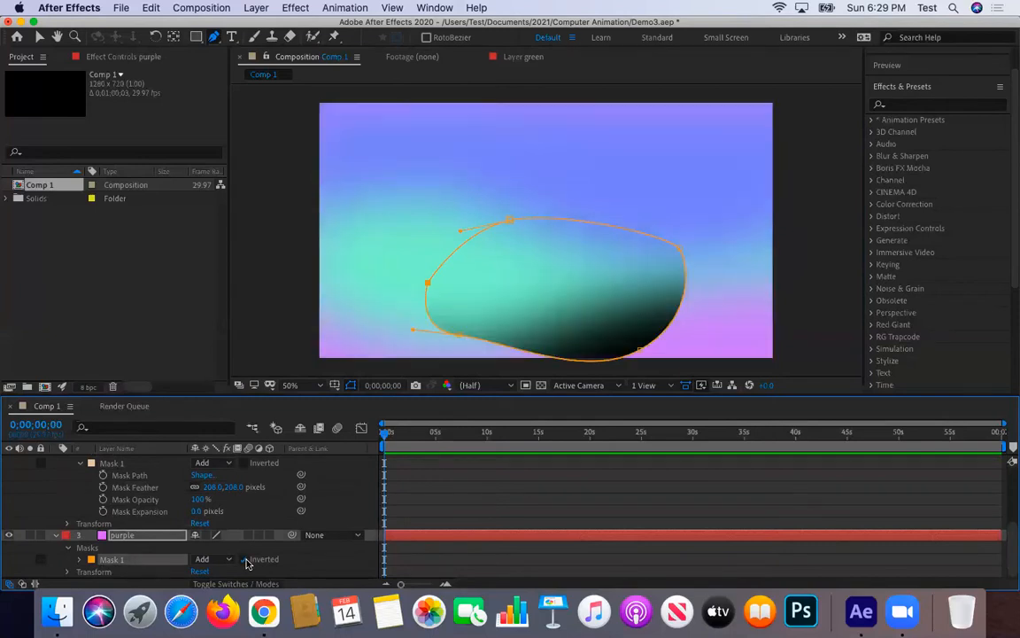
pyautogui.click(247, 561)
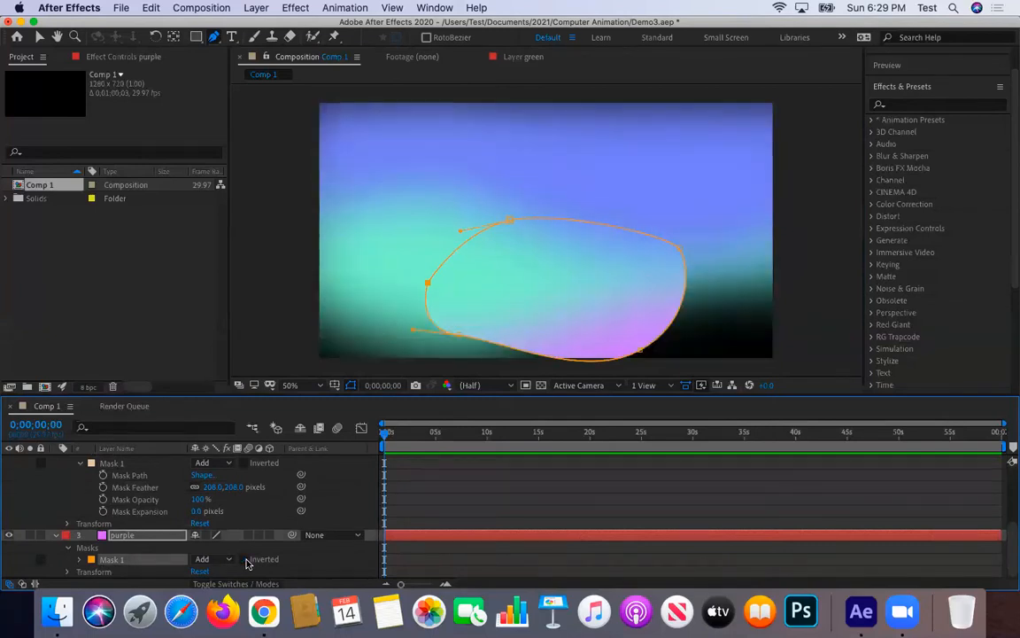
pyautogui.click(247, 561)
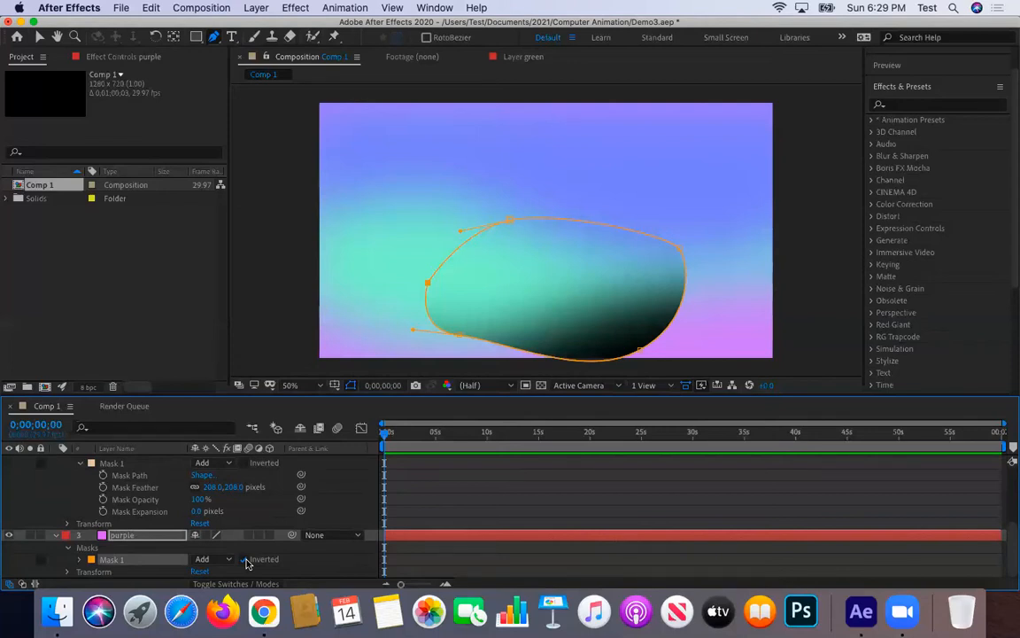
pyautogui.click(247, 560)
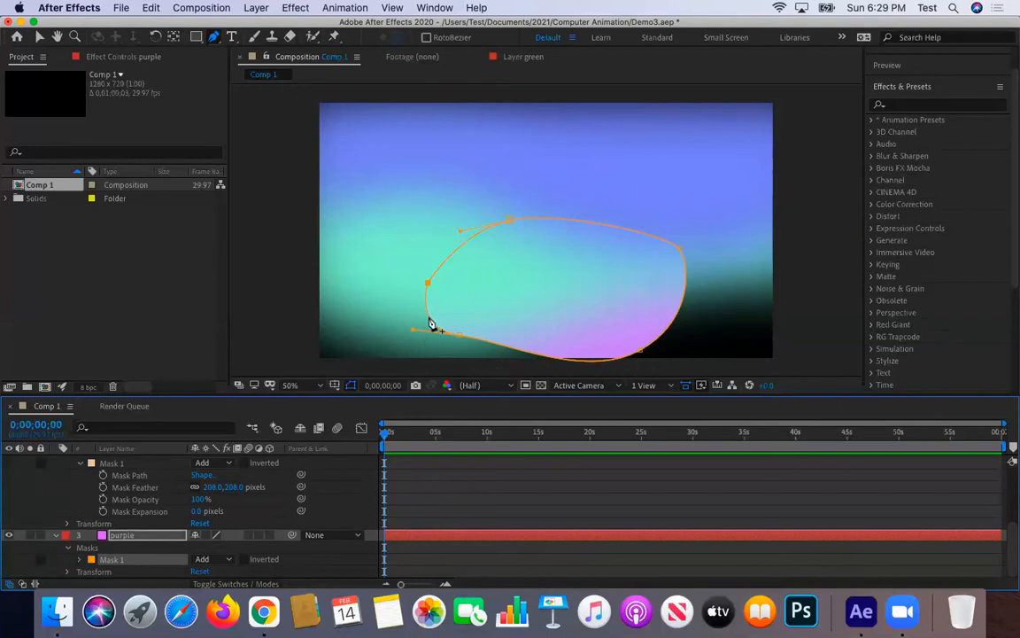
pyautogui.click(245, 558)
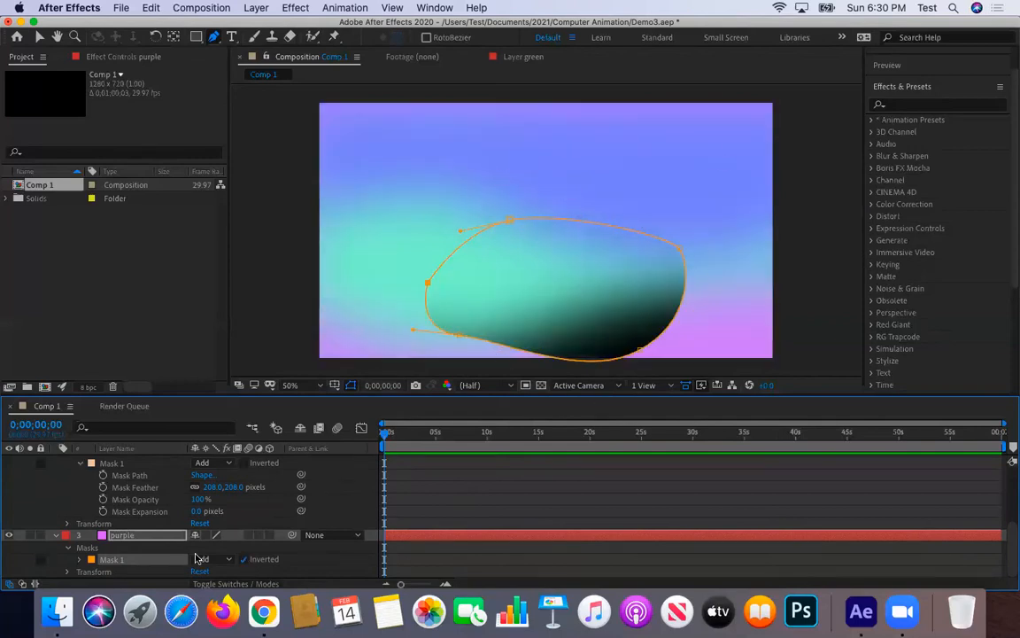
pyautogui.click(241, 559)
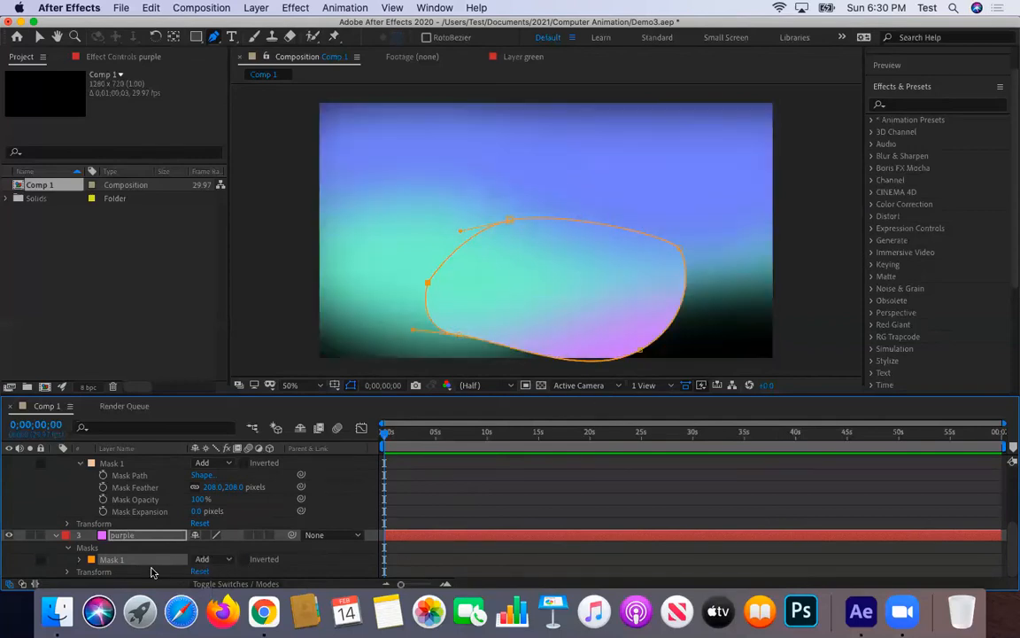
# Delete Mask 1 from the purple layer.
pyautogui.press('Delete')
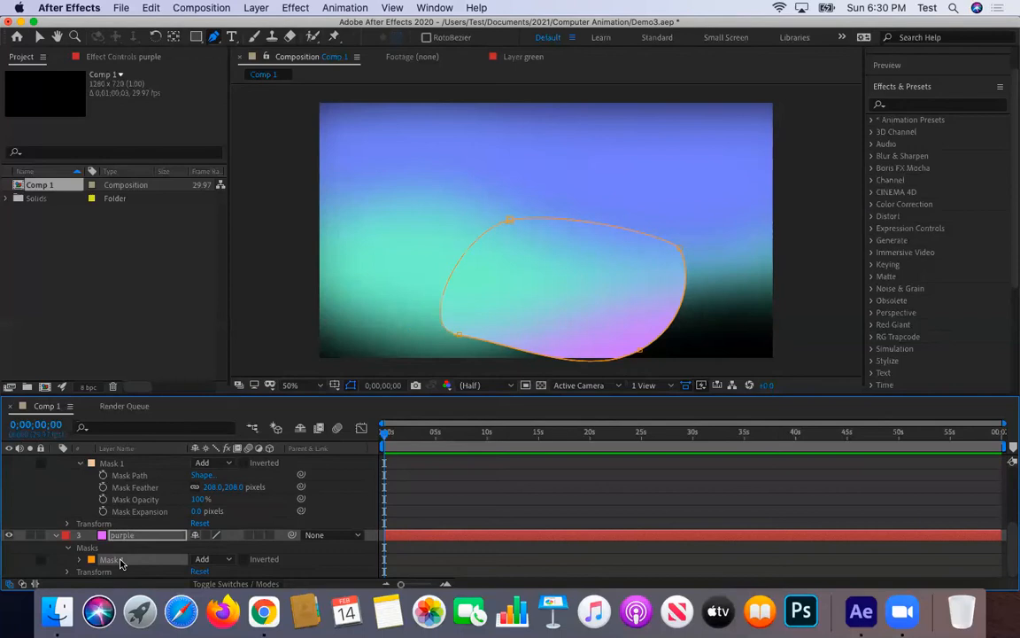
pyautogui.click(91, 559)
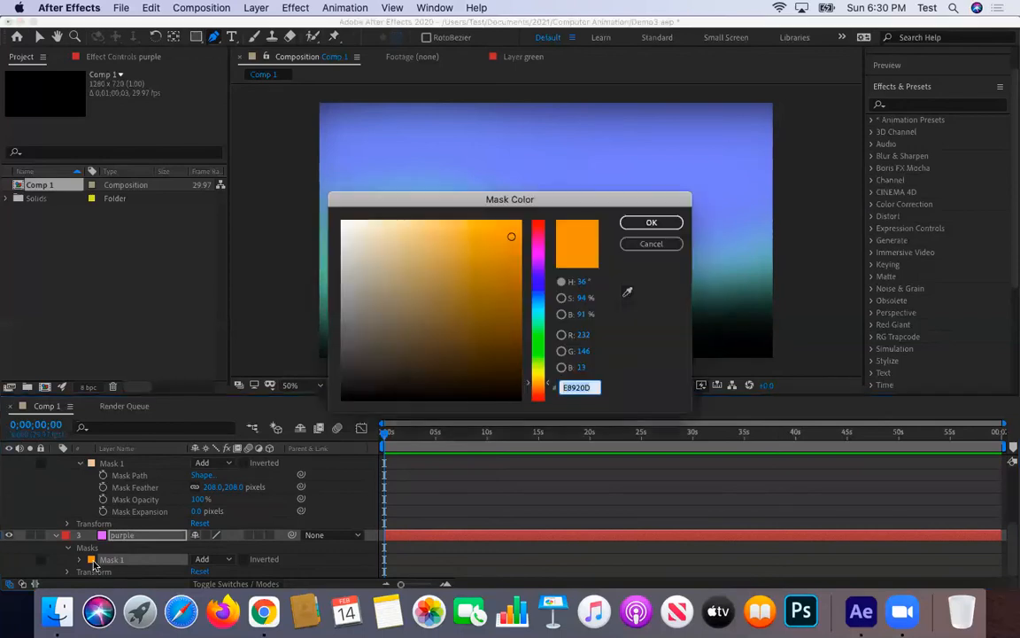
pyautogui.click(641, 242)
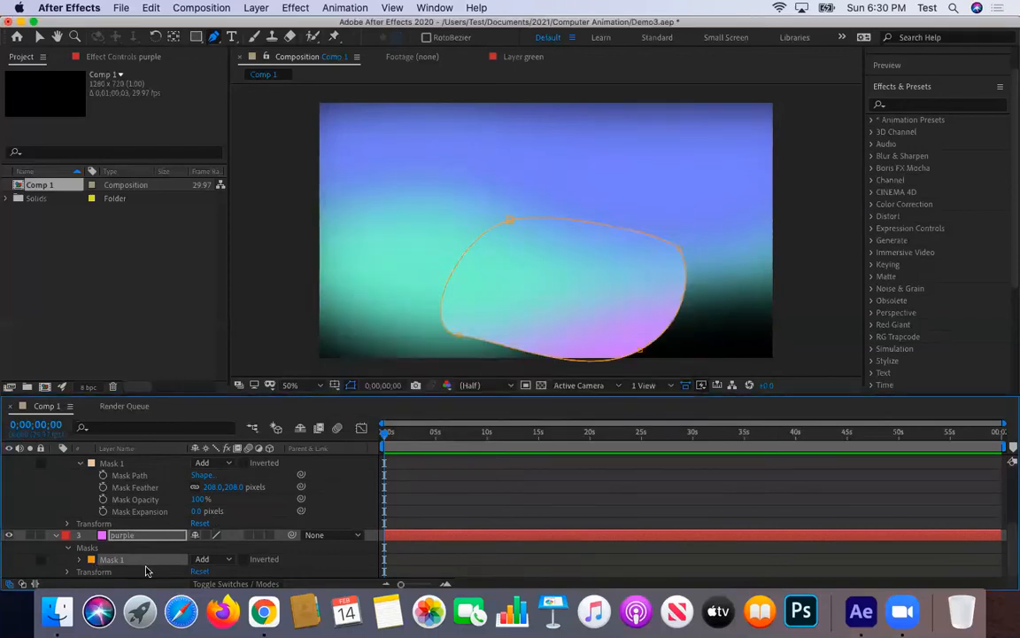
pyautogui.press('Delete')
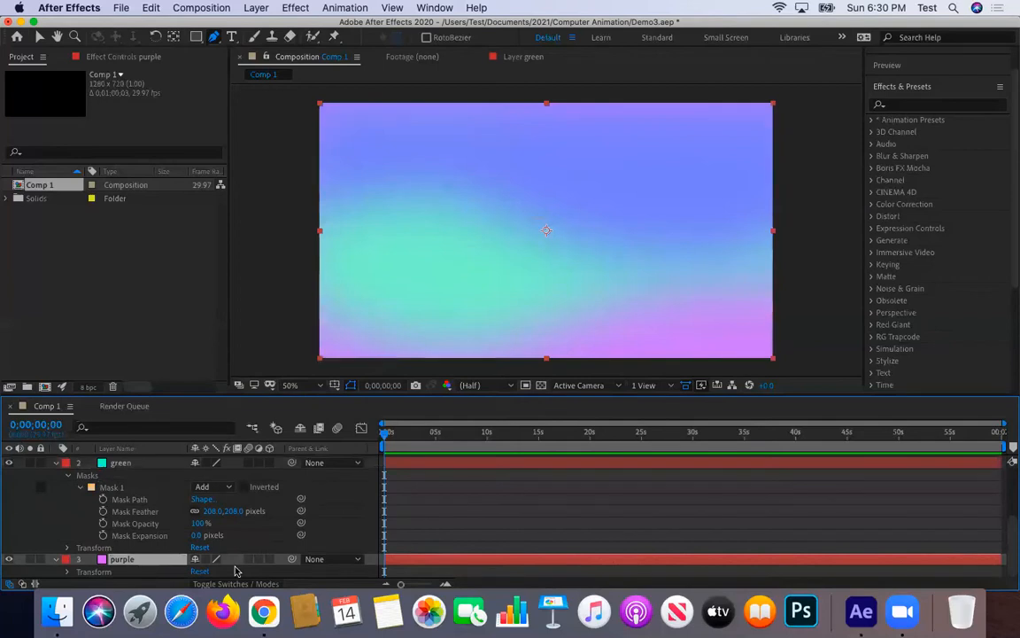
# Collapse the properties of the green and blue layers in the timeline.
pyautogui.click(56, 463)
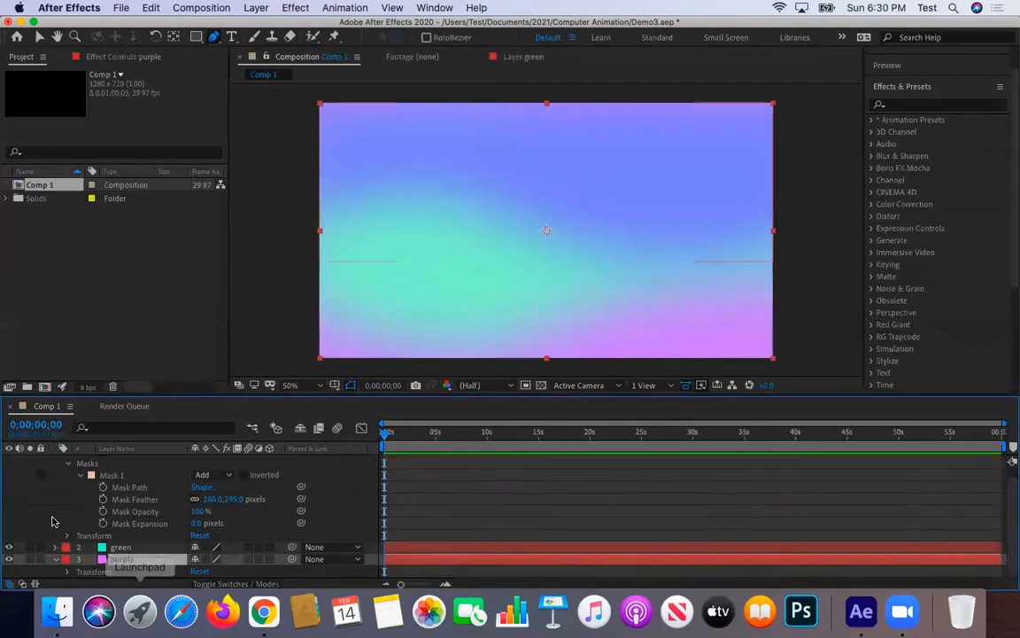
pyautogui.scroll(1, 49, 510)
pyautogui.click(56, 462)
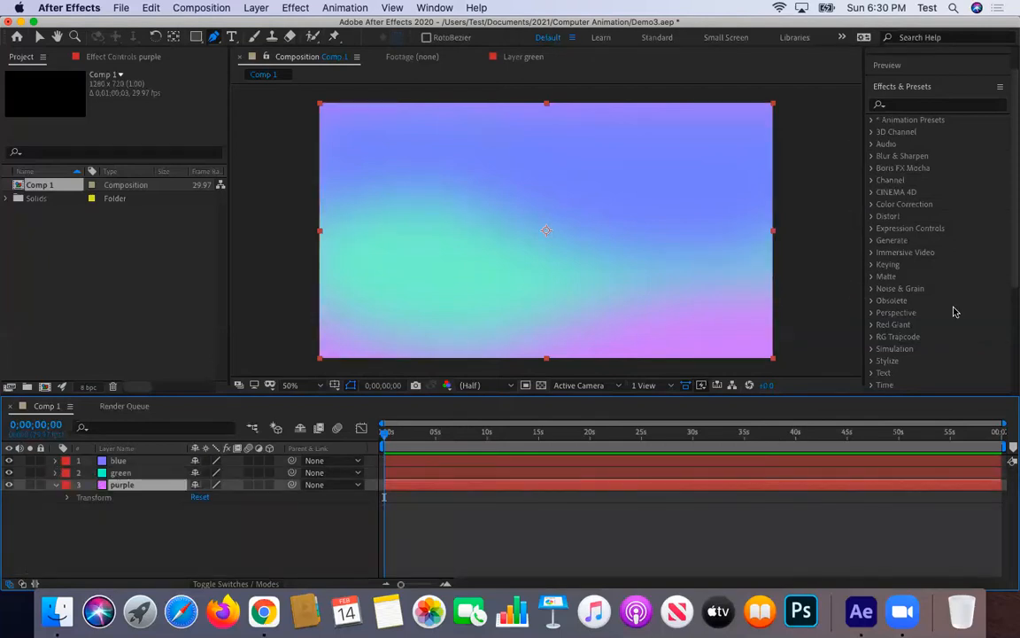
# Apply the CC Ripple Pulse effect from the Distort category to the blue layer.
pyautogui.click(873, 218)
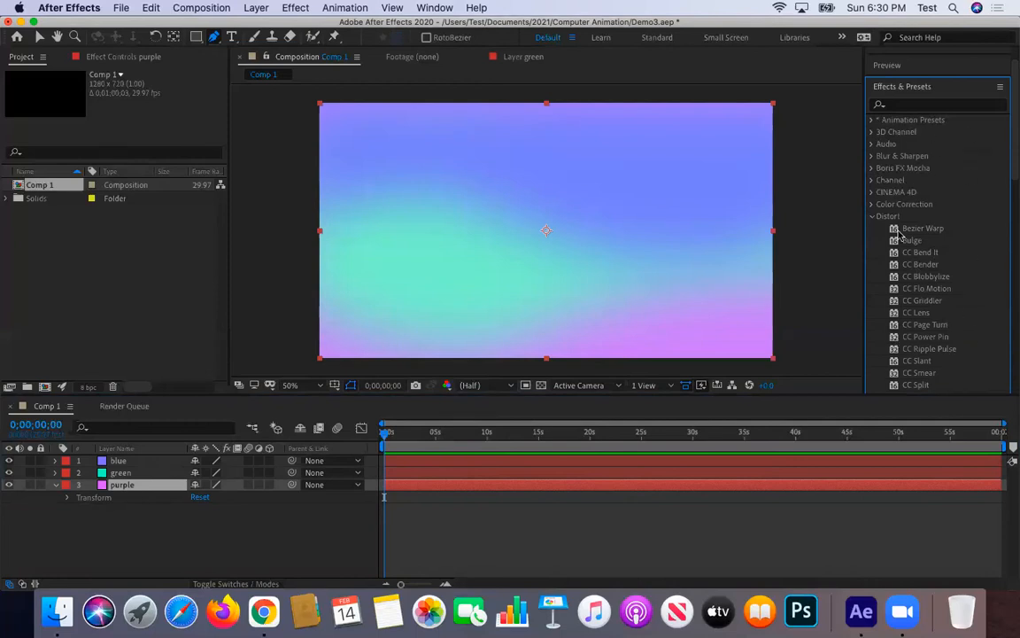
pyautogui.scroll(-2, 961, 312)
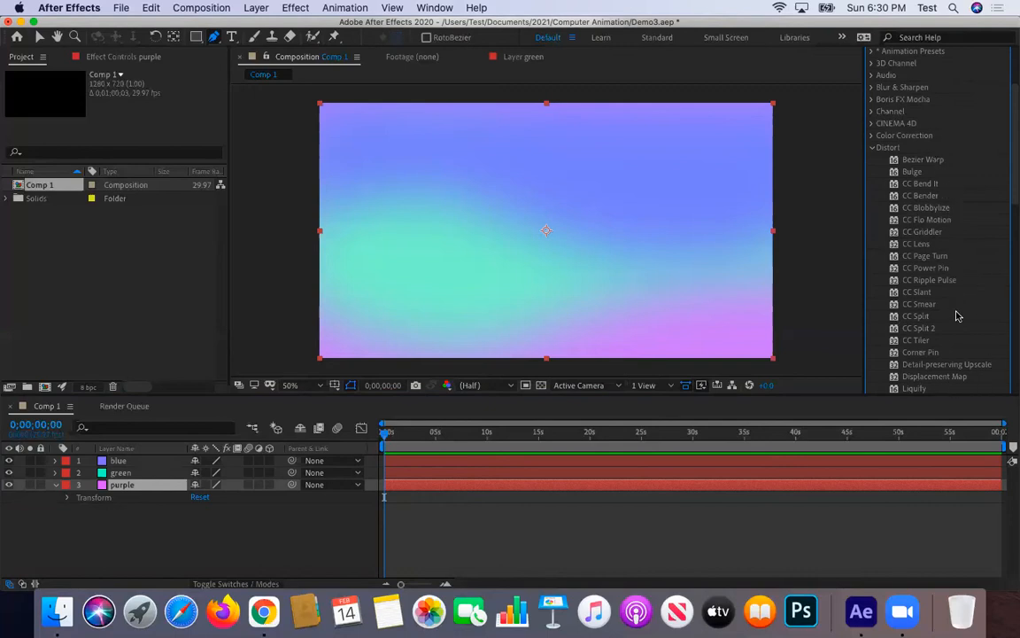
pyautogui.scroll(-3, 956, 316)
pyautogui.scroll(2, 980, 342)
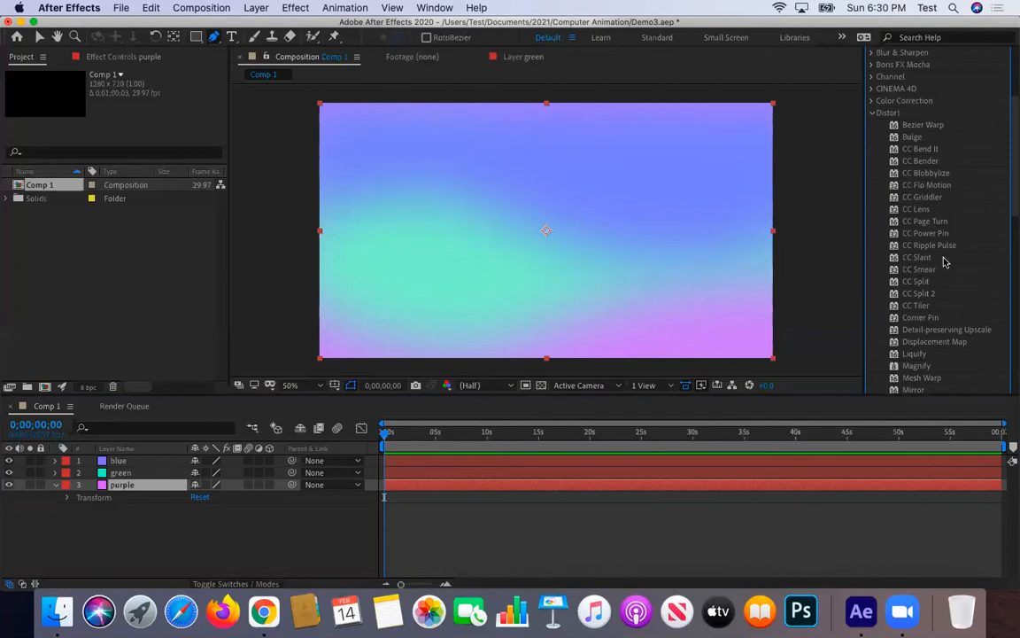
pyautogui.click(897, 246)
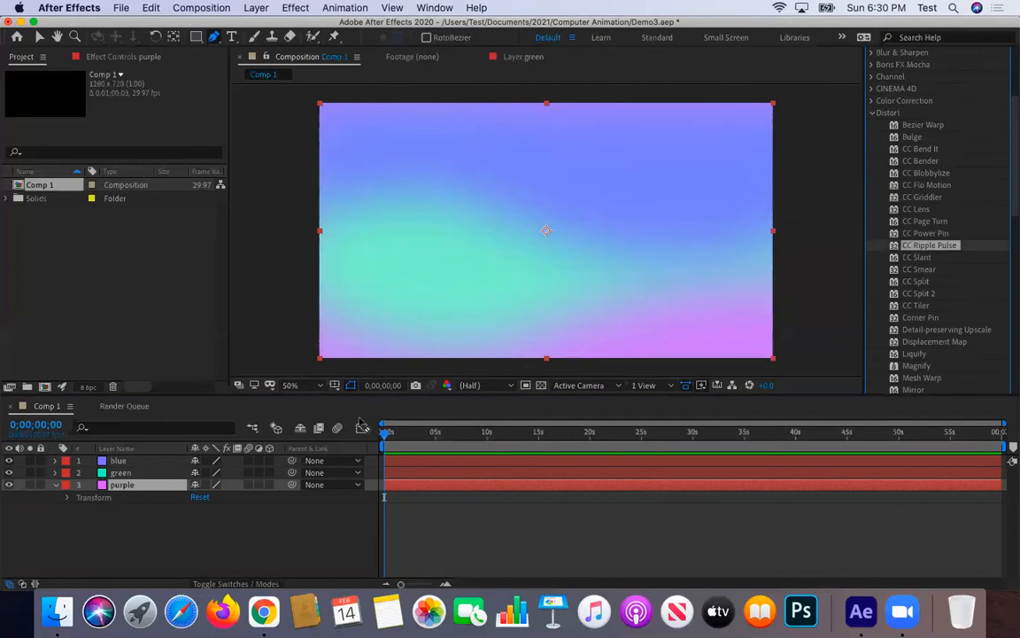
pyautogui.click(124, 460)
pyautogui.moveTo(126, 461); pyautogui.dragTo(126, 461)
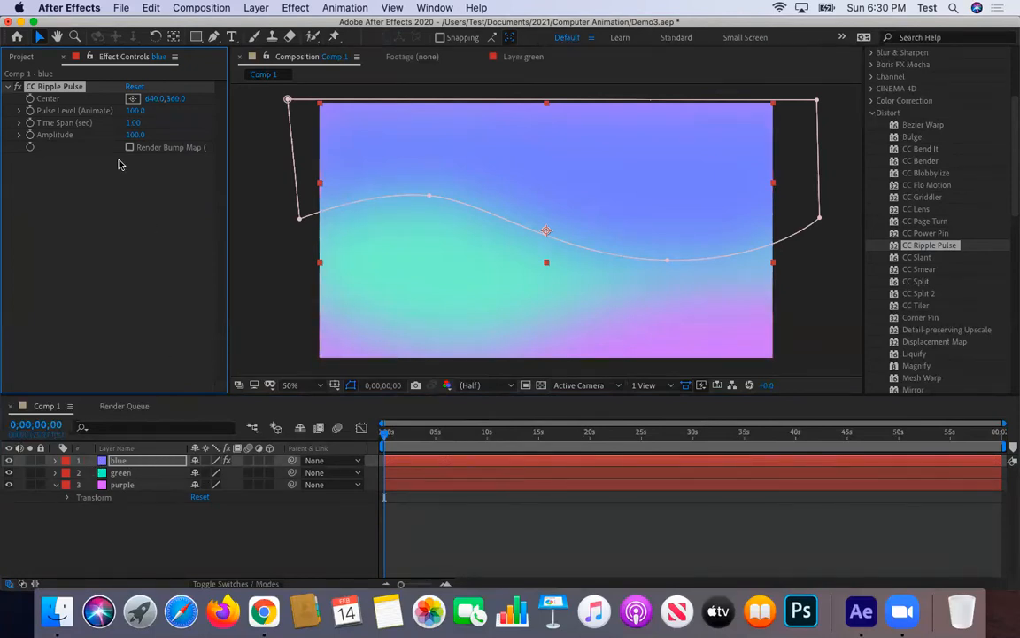
# Check the blue layer's effect settings and preview the composition with CC Ripple Pulse applied.
pyautogui.click(26, 56)
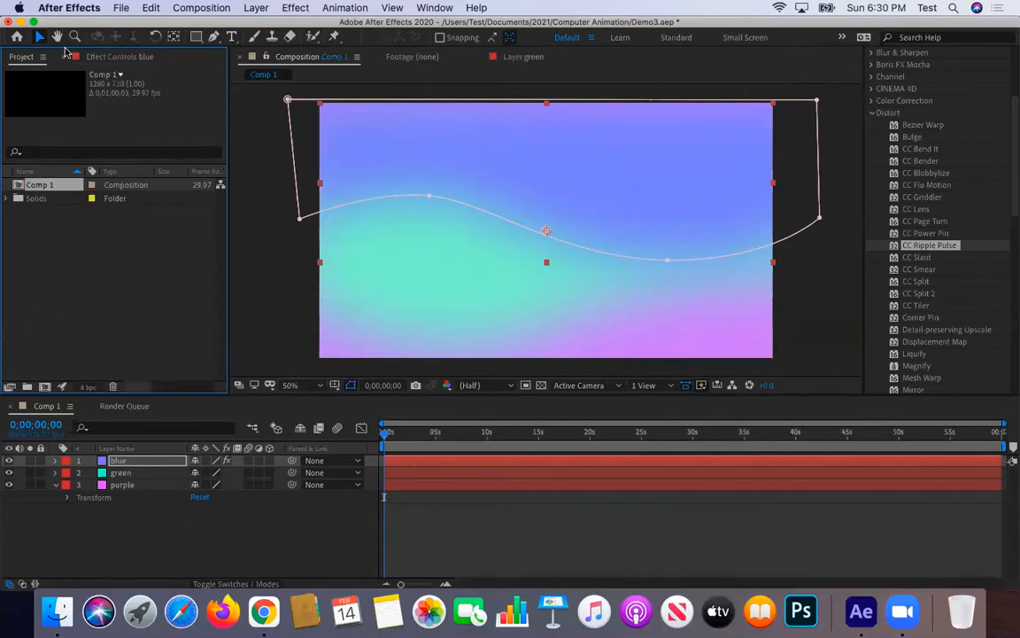
pyautogui.click(91, 56)
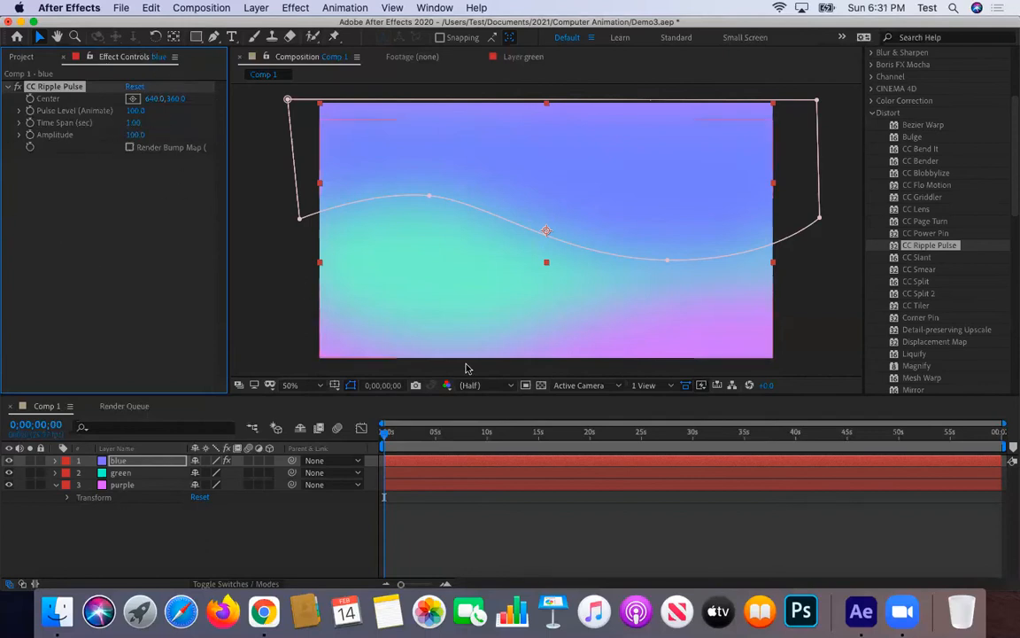
pyautogui.click(552, 412)
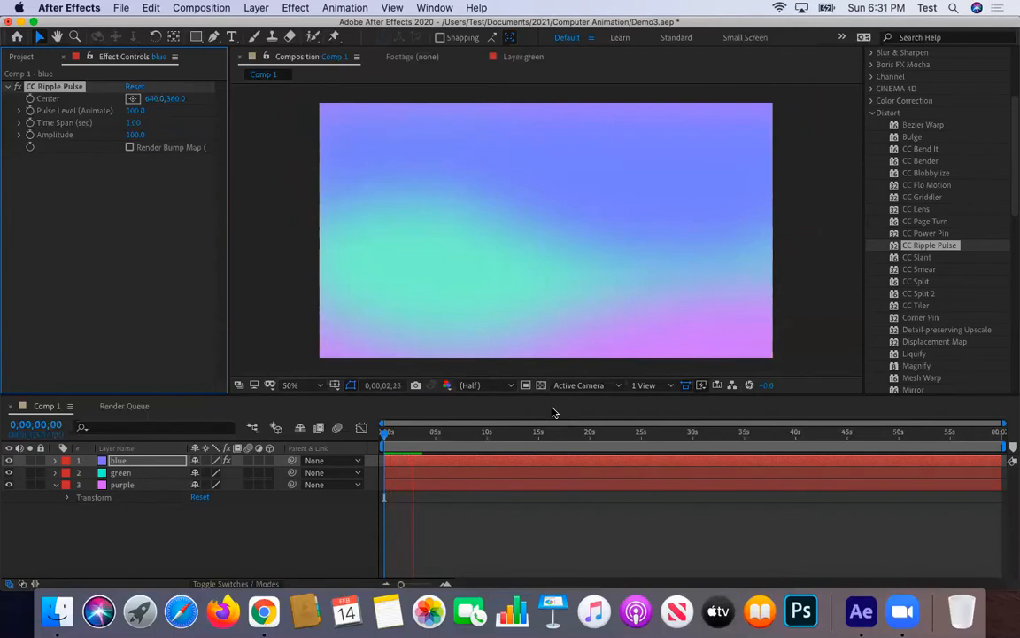
pyautogui.press('space')
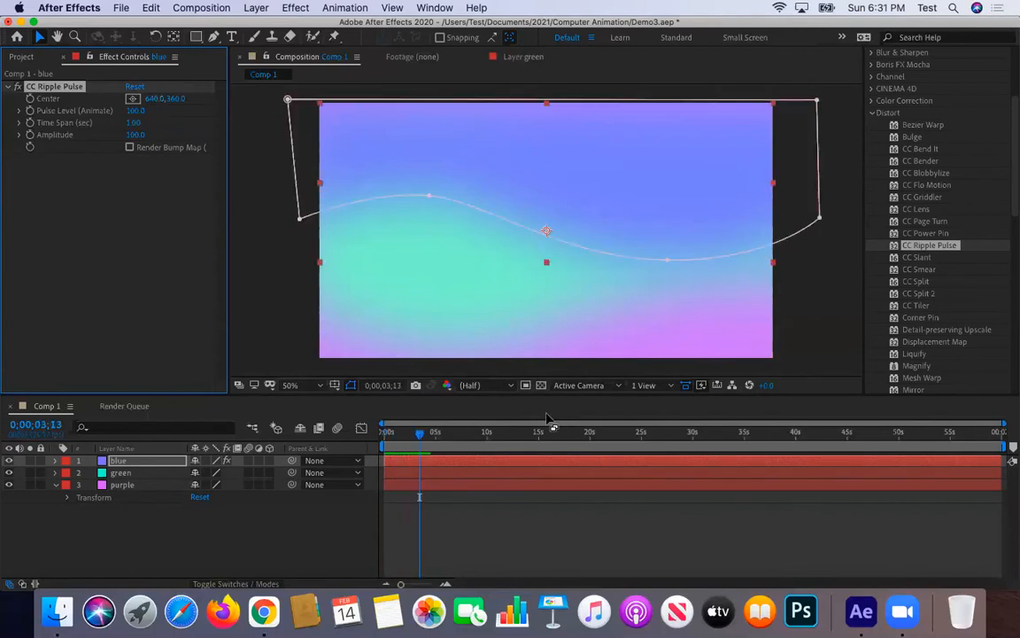
# Set the Mask Feather of the blue layer's Mask 1 to 2 pixels and preview the sharper wave edge.
pyautogui.click(55, 461)
pyautogui.moveTo(213, 510); pyautogui.dragTo(64, 512)
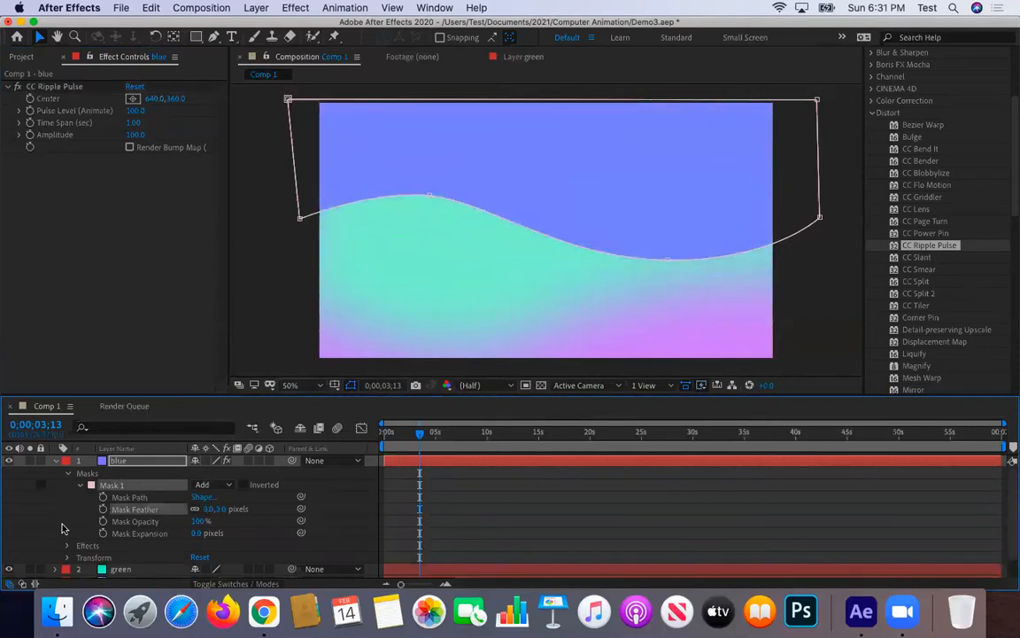
pyautogui.press('space')
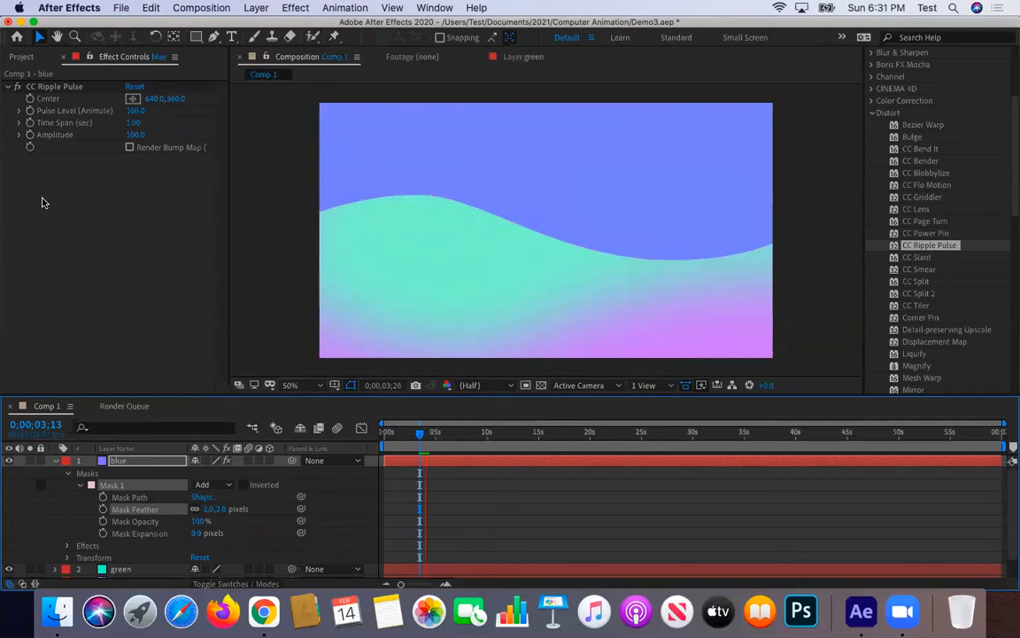
pyautogui.press('space')
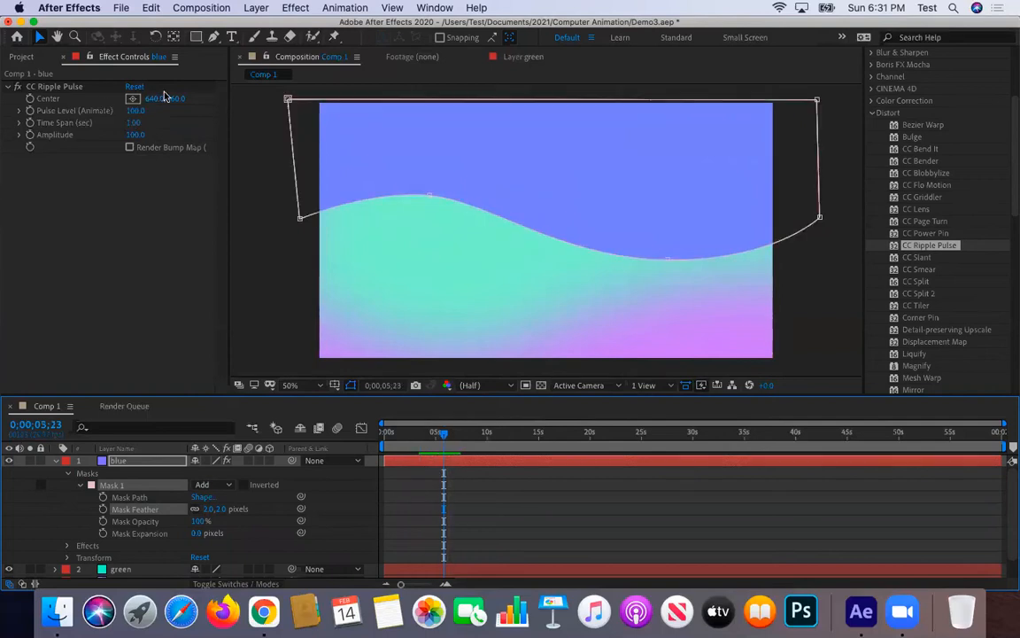
# Set CC Ripple Pulse to Center 645, 360, Time Span 5.56 and Amplitude 231, and preview the result.
pyautogui.click(103, 88)
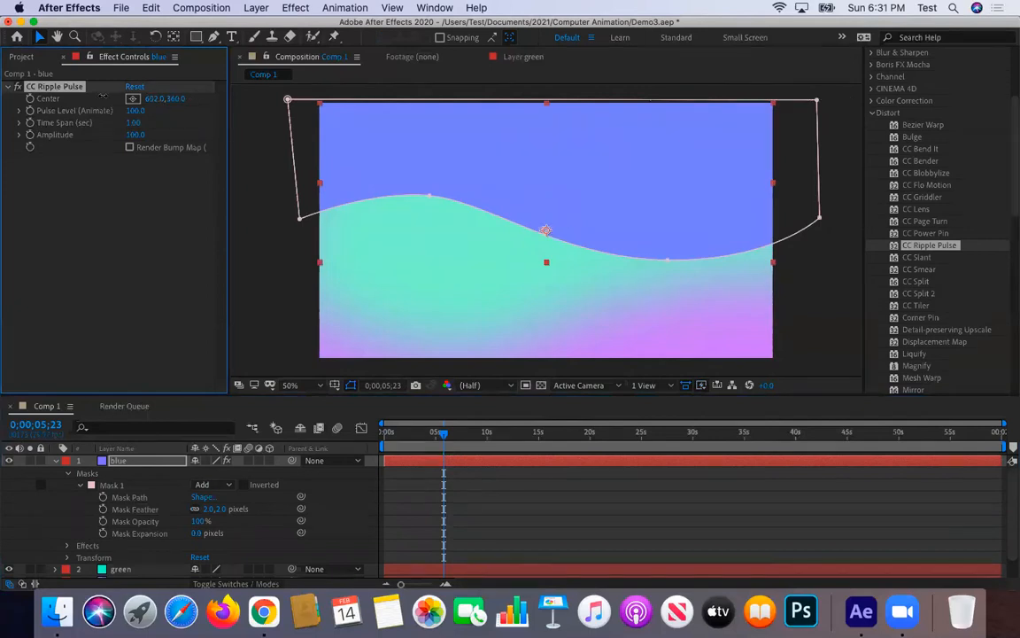
pyautogui.moveTo(305, 125); pyautogui.dragTo(218, 153)
pyautogui.moveTo(144, 122); pyautogui.dragTo(290, 140)
pyautogui.moveTo(18, 134); pyautogui.dragTo(310, 150)
pyautogui.moveTo(133, 135); pyautogui.dragTo(224, 138)
pyautogui.press('space')
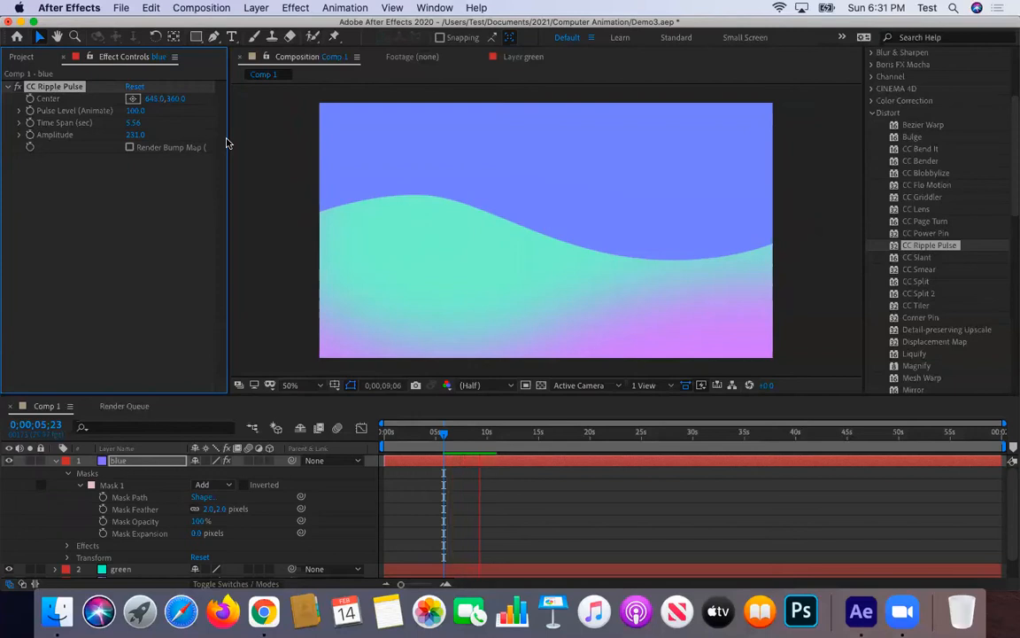
pyautogui.press('space')
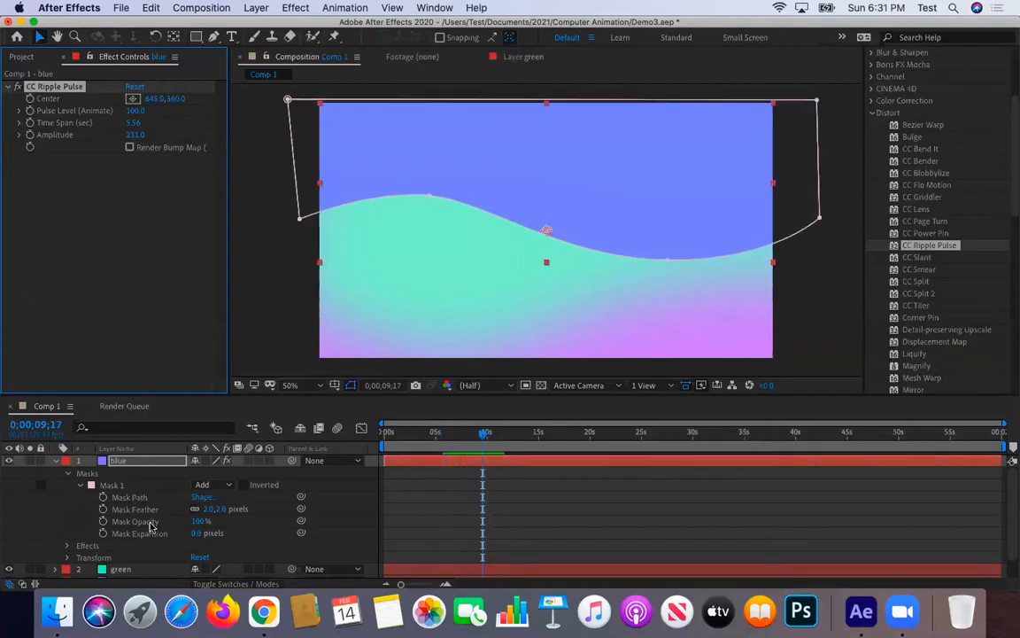
# Remove the CC Ripple Pulse effect from the blue layer.
pyautogui.click(92, 547)
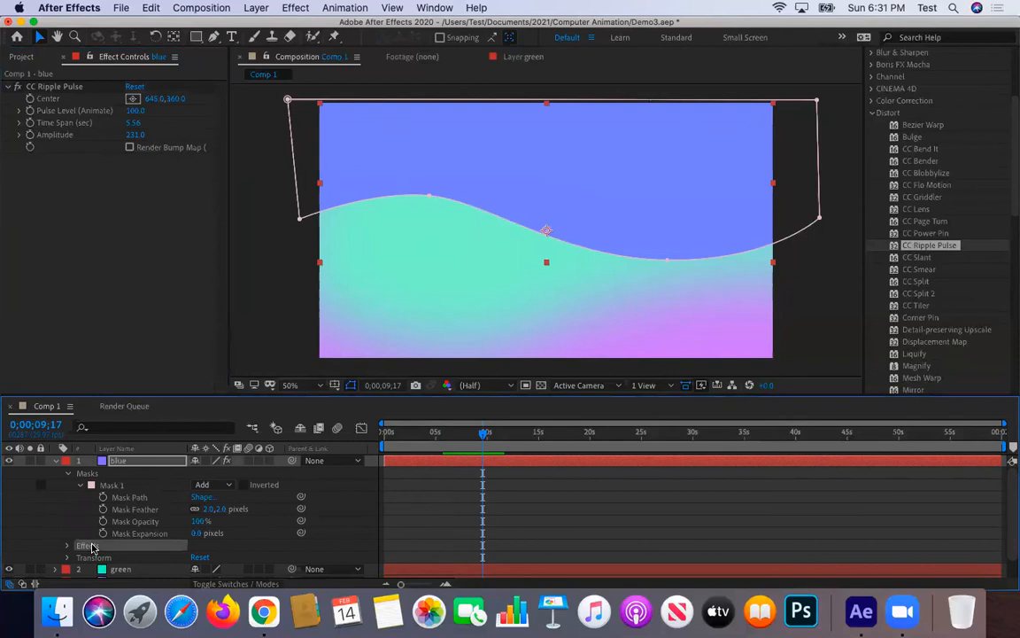
pyautogui.press('Delete')
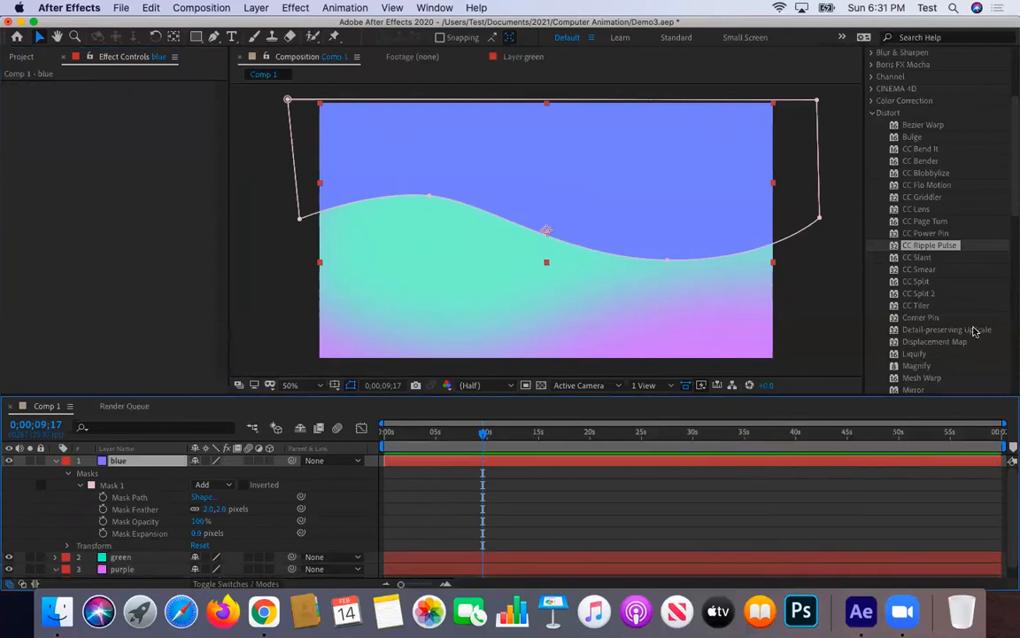
# Apply the Ripple effect to the blue layer with Wave Width 35 and Wave Height 137, and preview the result.
pyautogui.scroll(-5, 970, 330)
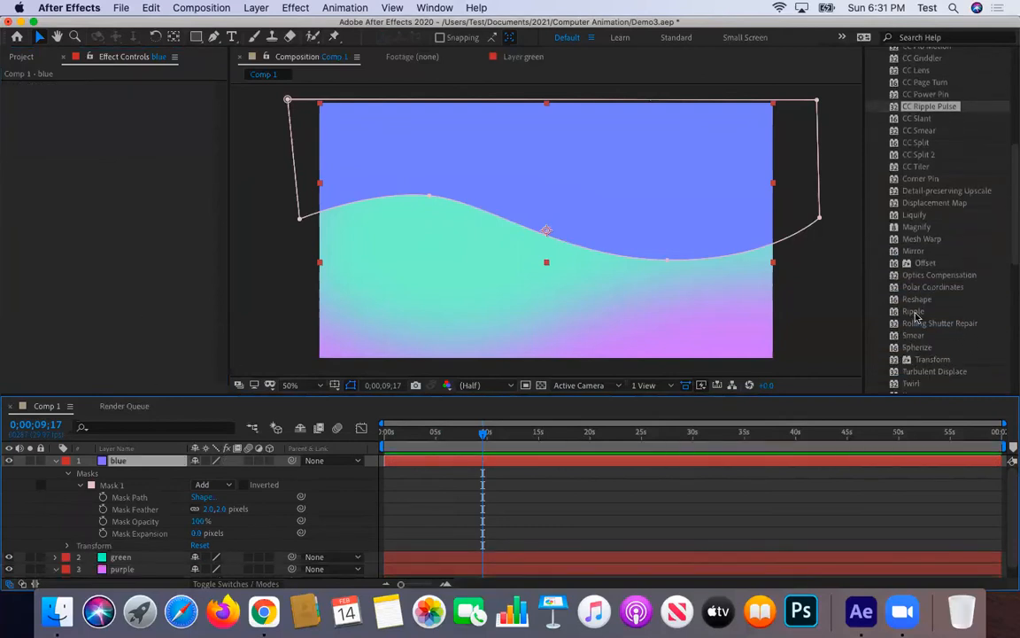
pyautogui.moveTo(894, 312); pyautogui.dragTo(115, 462)
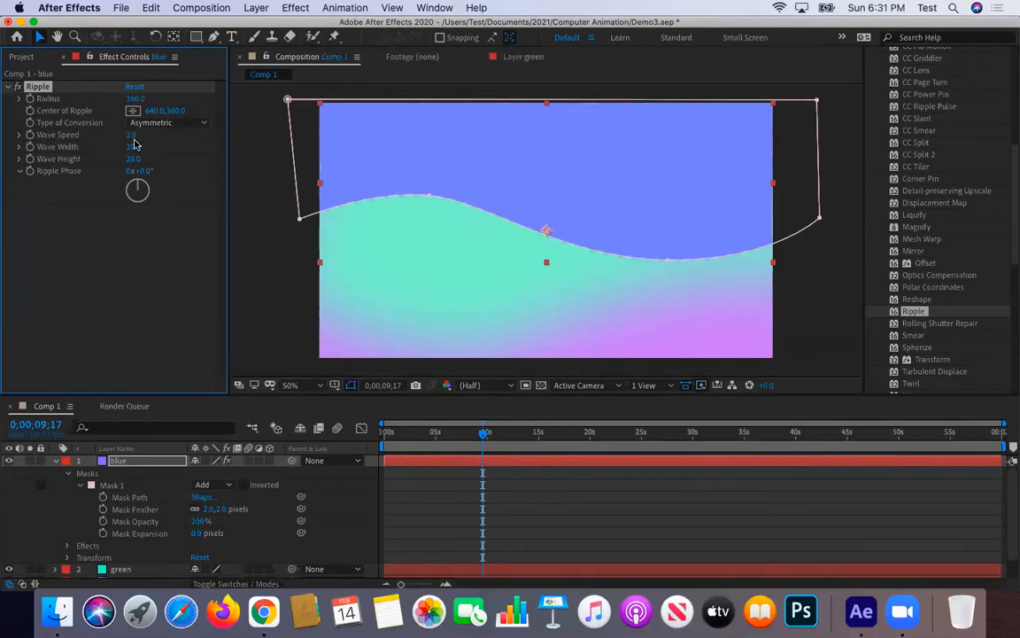
pyautogui.moveTo(209, 150); pyautogui.dragTo(248, 149)
pyautogui.moveTo(134, 160); pyautogui.dragTo(217, 163)
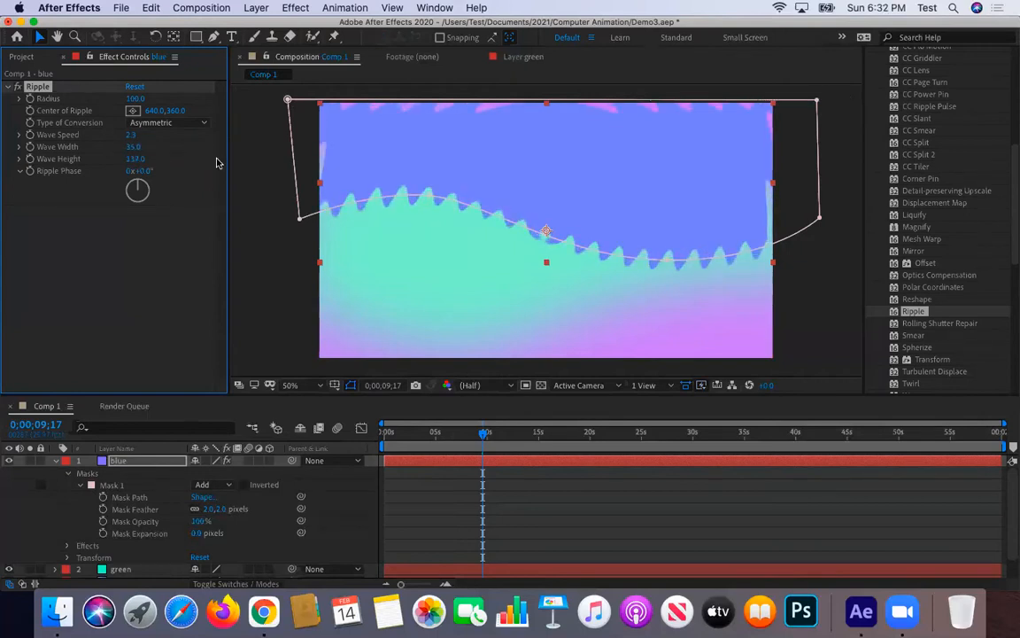
pyautogui.press('space')
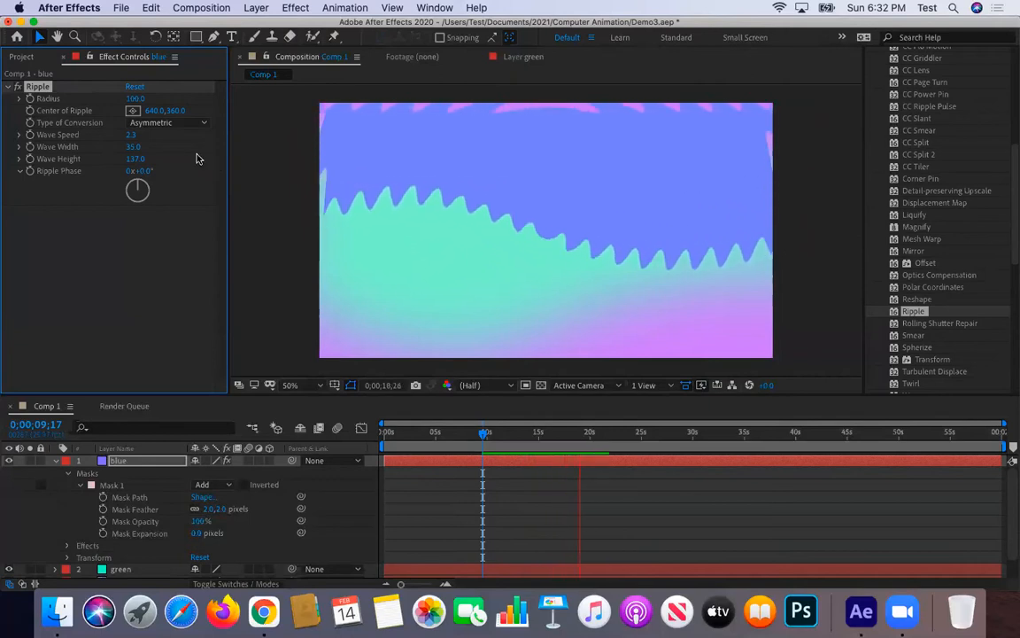
# Set Ripple's Wave Height to 14 and Center of Ripple to 395, 360, and the blue layer's Mask Feather to 20 pixels.
pyautogui.moveTo(133, 158); pyautogui.dragTo(58, 158)
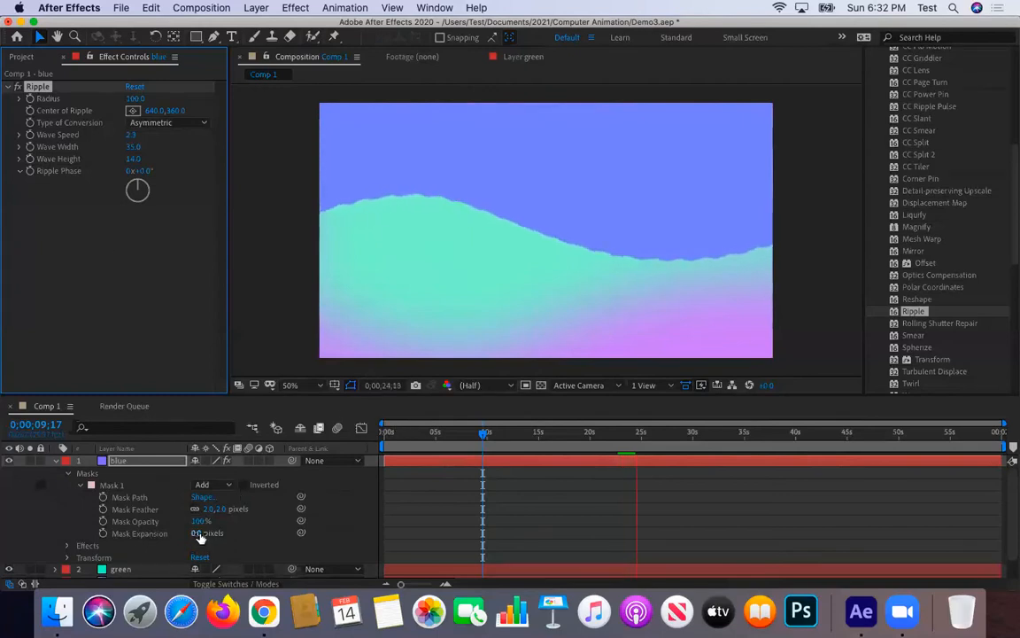
pyautogui.scroll(-1, 195, 514)
pyautogui.moveTo(195, 498); pyautogui.dragTo(225, 497)
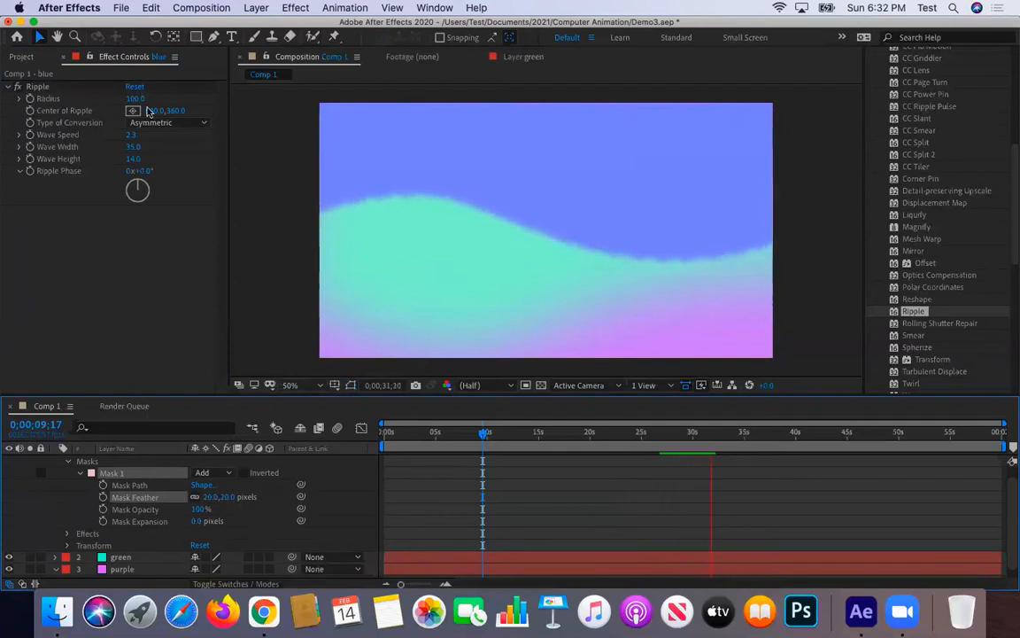
pyautogui.moveTo(152, 113); pyautogui.dragTo(6, 104)
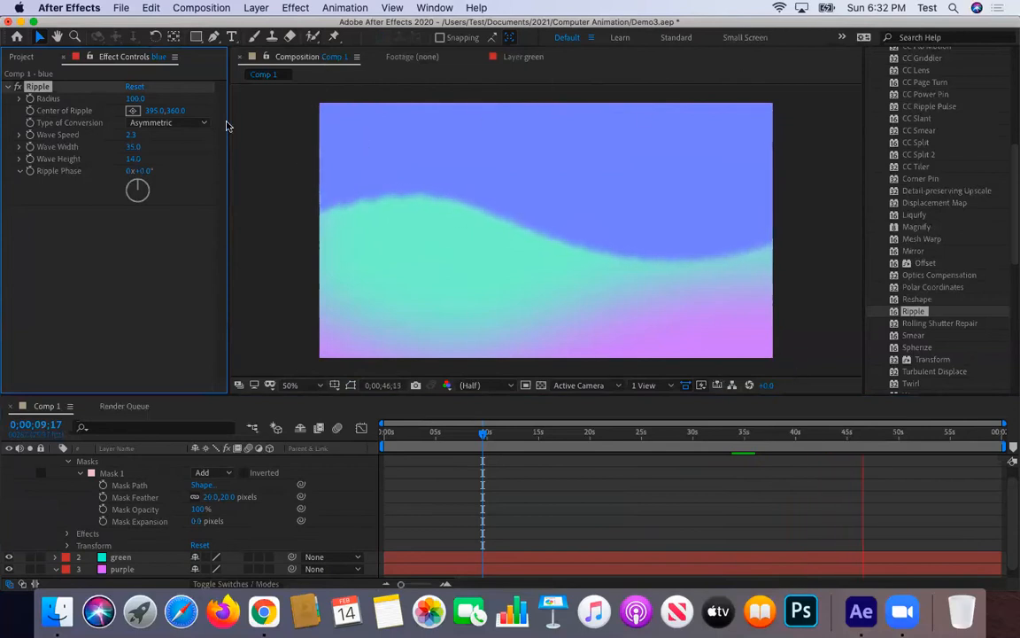
# Apply the Twirl effect to the green layer with Angle 64°, Twirl Radius 2 and Twirl Center 612, 607.
pyautogui.click(120, 557)
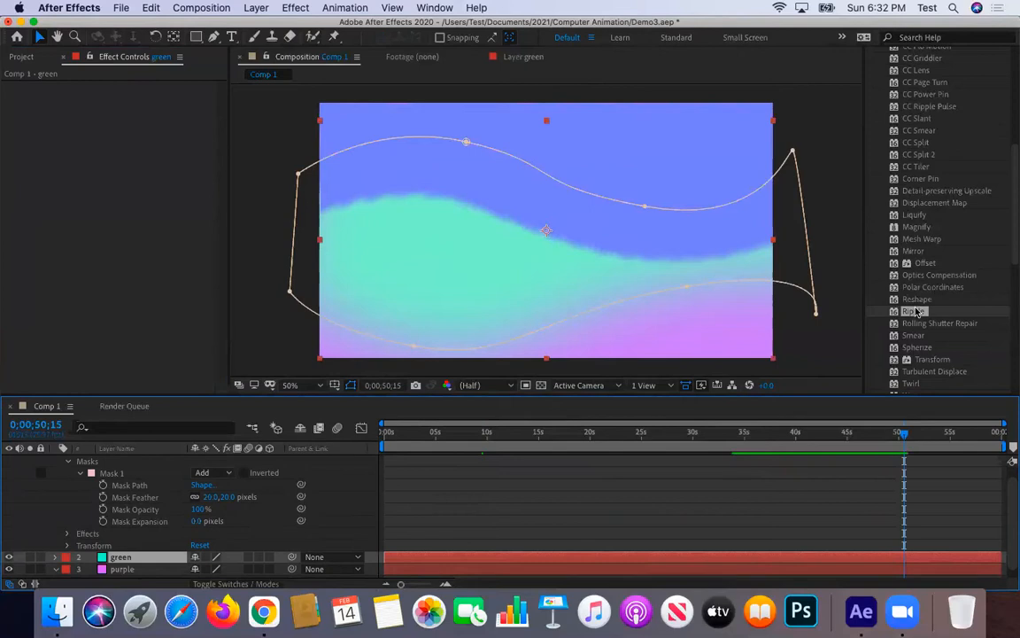
pyautogui.scroll(-3, 916, 312)
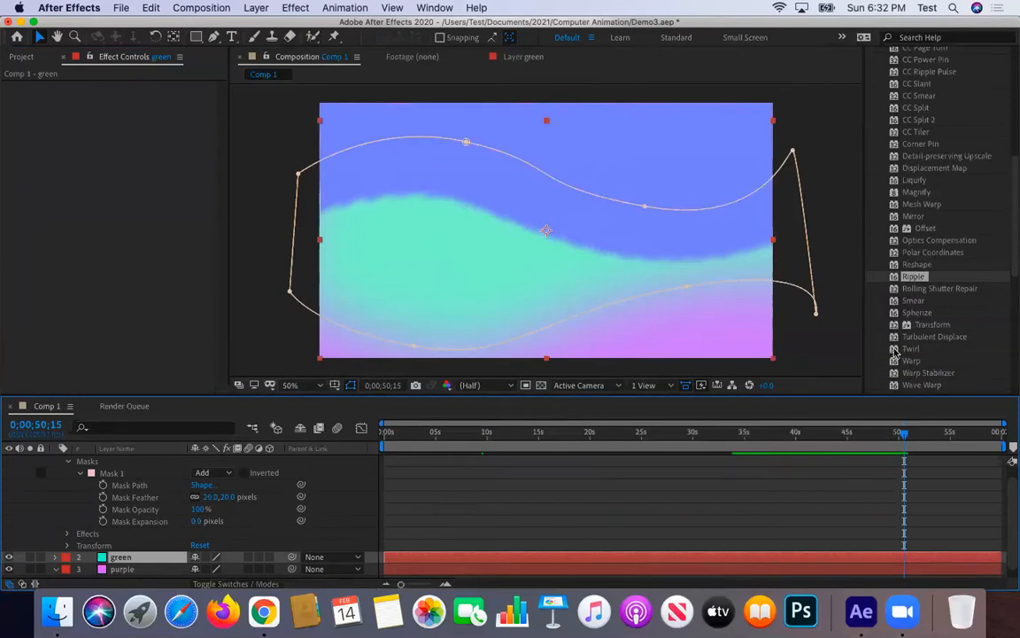
pyautogui.moveTo(894, 350); pyautogui.dragTo(59, 557)
pyautogui.click(135, 138)
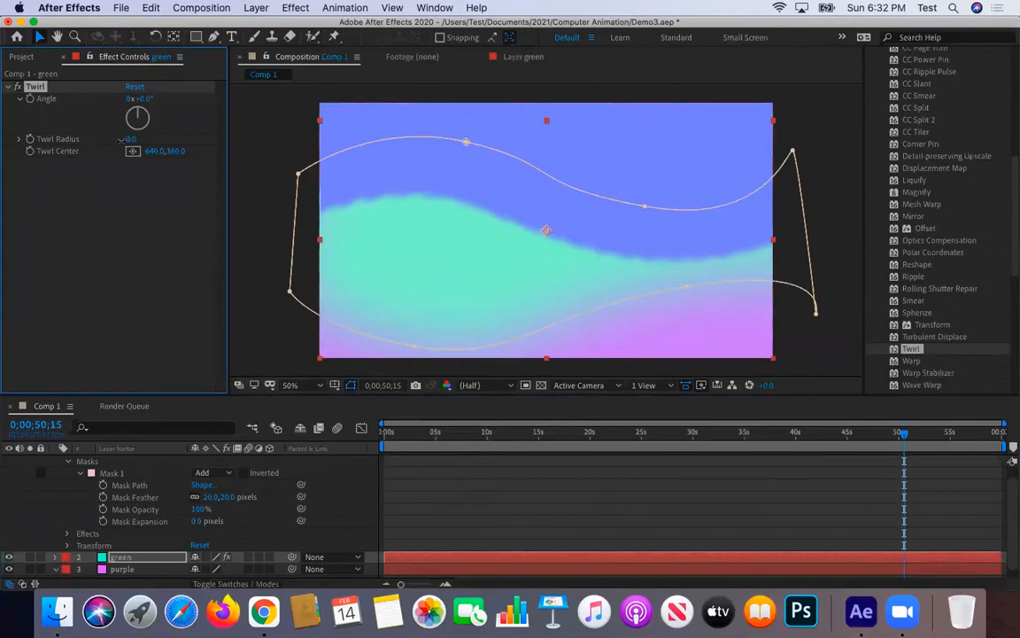
pyautogui.write('49')
pyautogui.press('Return')
pyautogui.moveTo(132, 140); pyautogui.dragTo(42, 140)
pyautogui.moveTo(539, 230); pyautogui.dragTo(536, 313)
pyautogui.moveTo(143, 109); pyautogui.dragTo(171, 134)
pyautogui.moveTo(146, 134); pyautogui.dragTo(172, 119)
# Set the Mask Feather of the green layer's Mask 1 to 0 pixels.
pyautogui.click(58, 561)
pyautogui.scroll(-3, 61, 553)
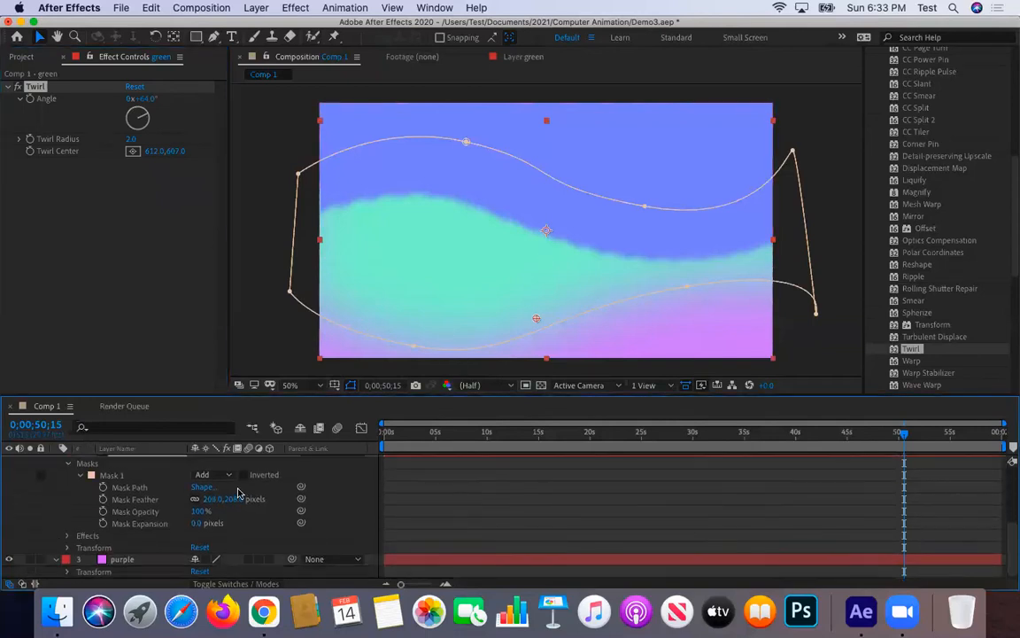
pyautogui.moveTo(204, 498); pyautogui.dragTo(52, 492)
pyautogui.click(59, 121)
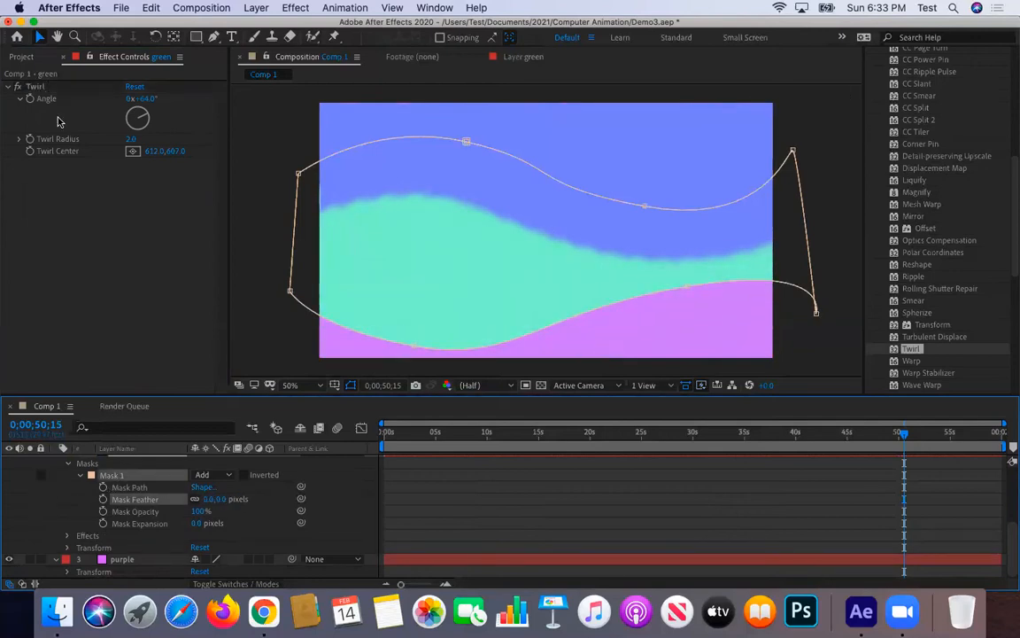
# Set Twirl's Angle to 1x+107° and Twirl Radius to 16, and preview the sharp spiral.
pyautogui.moveTo(131, 142); pyautogui.dragTo(189, 171)
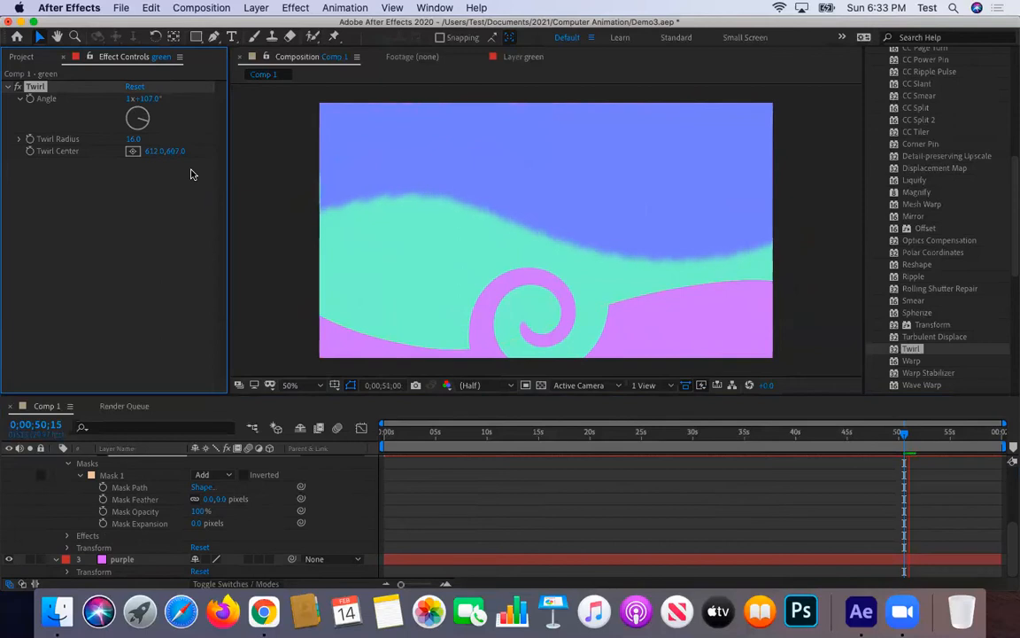
pyautogui.press('space')
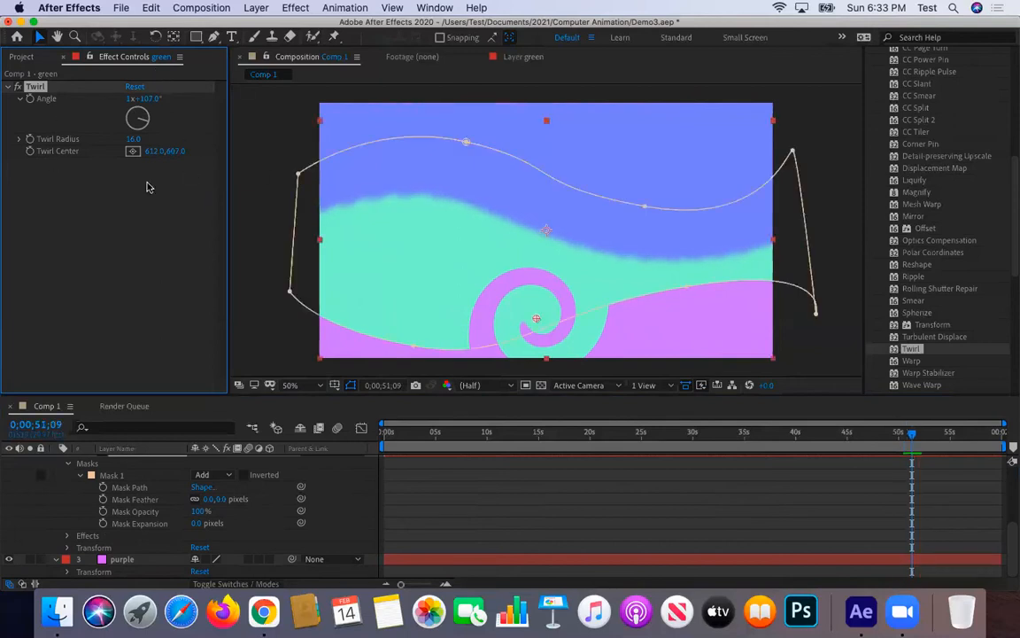
# Set the green layer's Mask Feather to 276 pixels and the Twirl Center to 325, 516.
pyautogui.moveTo(207, 506); pyautogui.dragTo(415, 512)
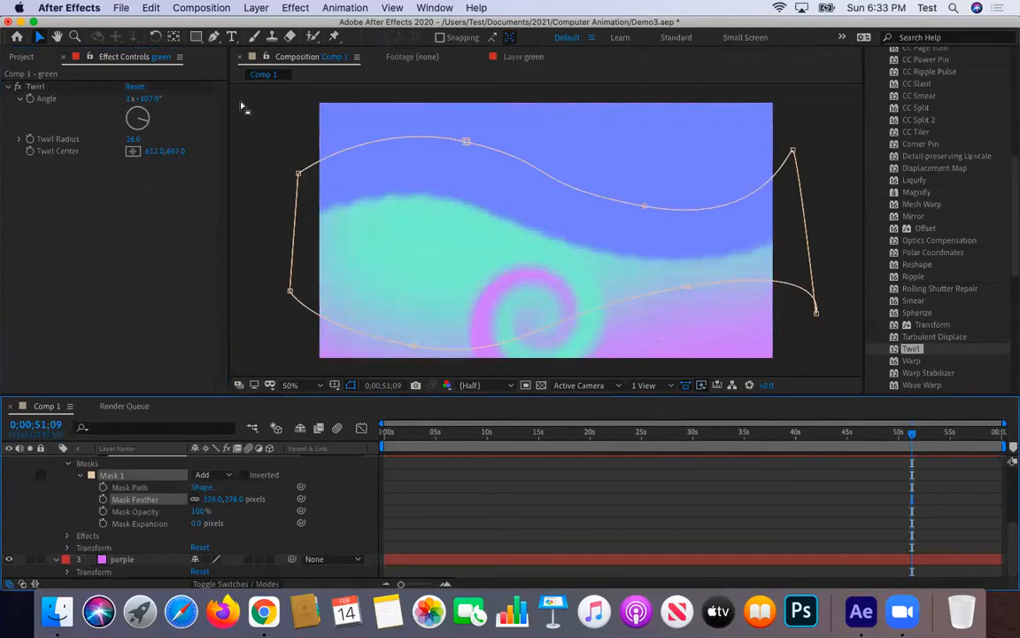
pyautogui.moveTo(176, 151); pyautogui.dragTo(6, 183)
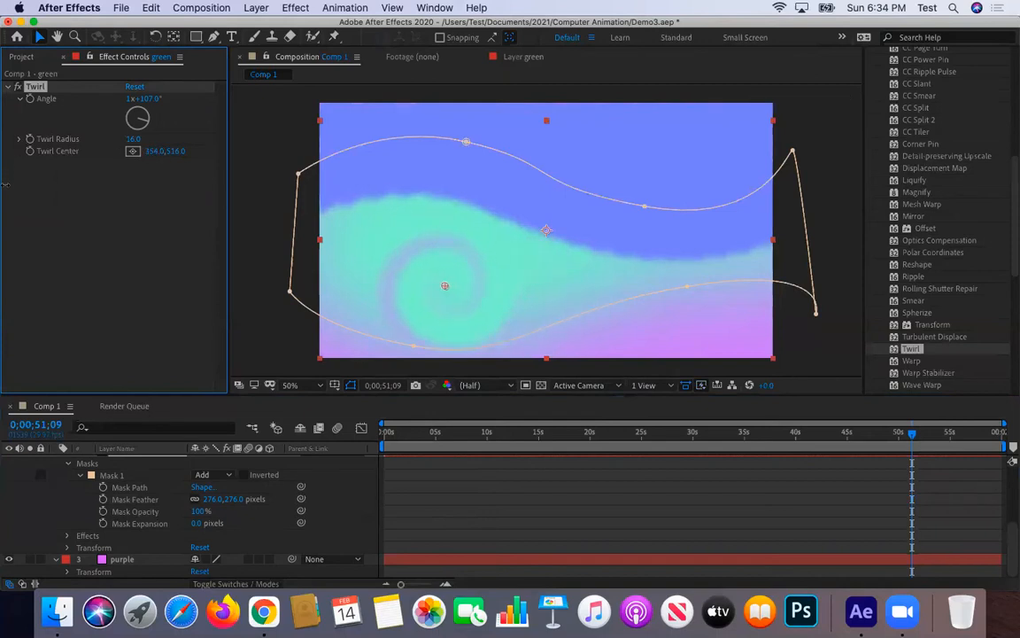
pyautogui.moveTo(148, 152); pyautogui.dragTo(133, 151)
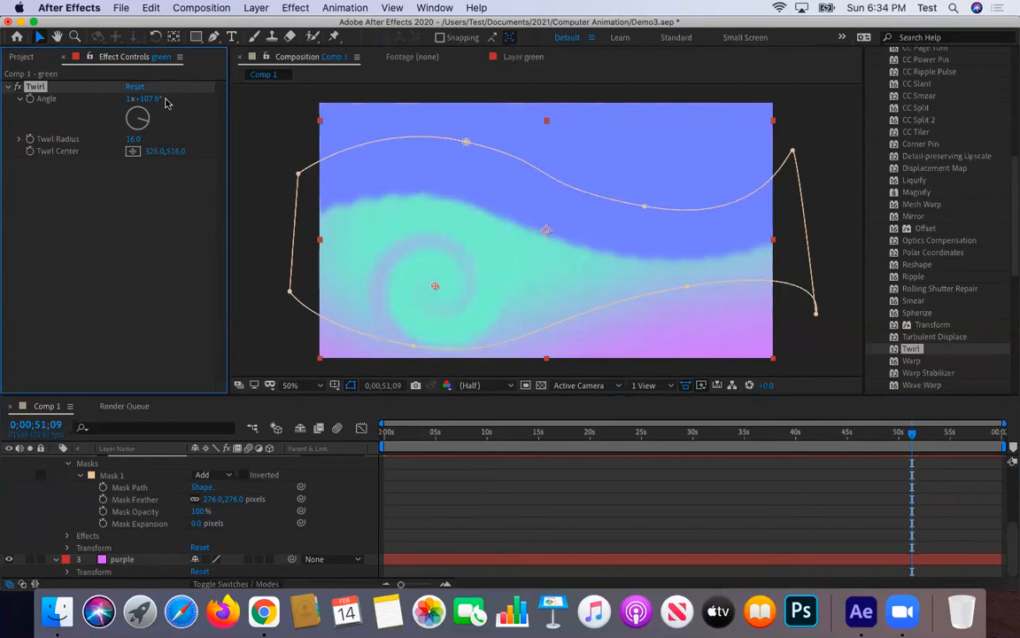
# Wind the Twirl Angle to 3x+354° and reduce it to exactly 3 revolutions.
pyautogui.moveTo(149, 124); pyautogui.dragTo(126, 112)
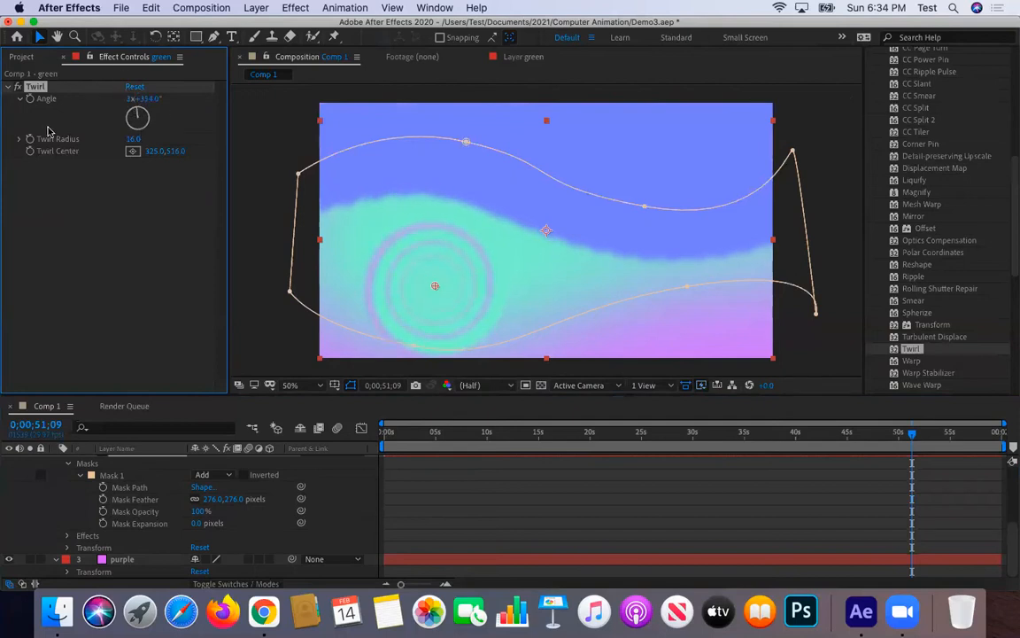
pyautogui.click(147, 99)
pyautogui.press('Return')
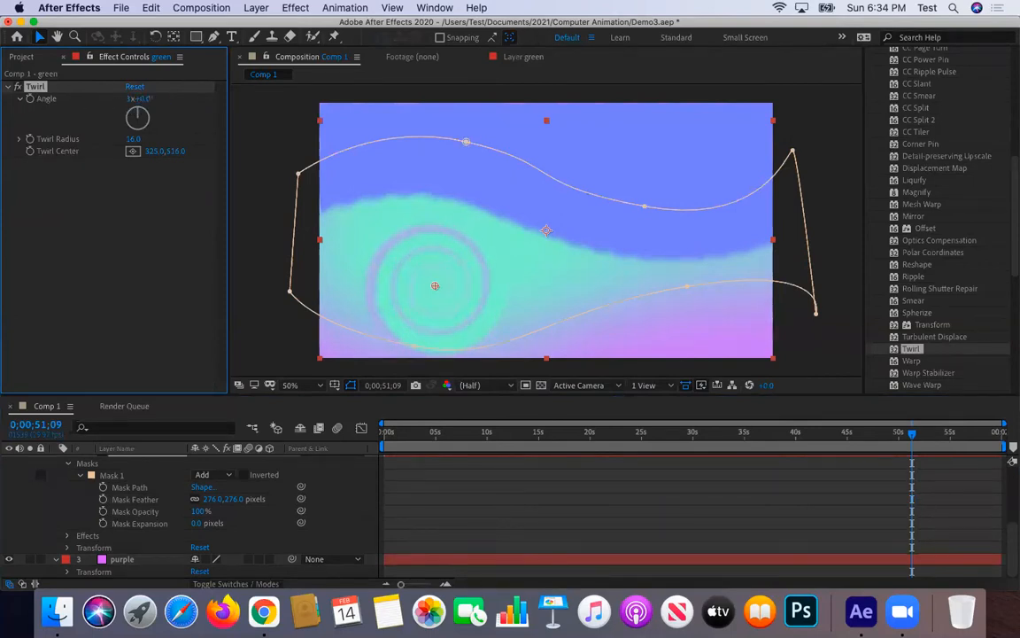
# At the start of the composition, set the Twirl Angle to 0 revolutions and turn on keyframing for it.
pyautogui.press('Home')
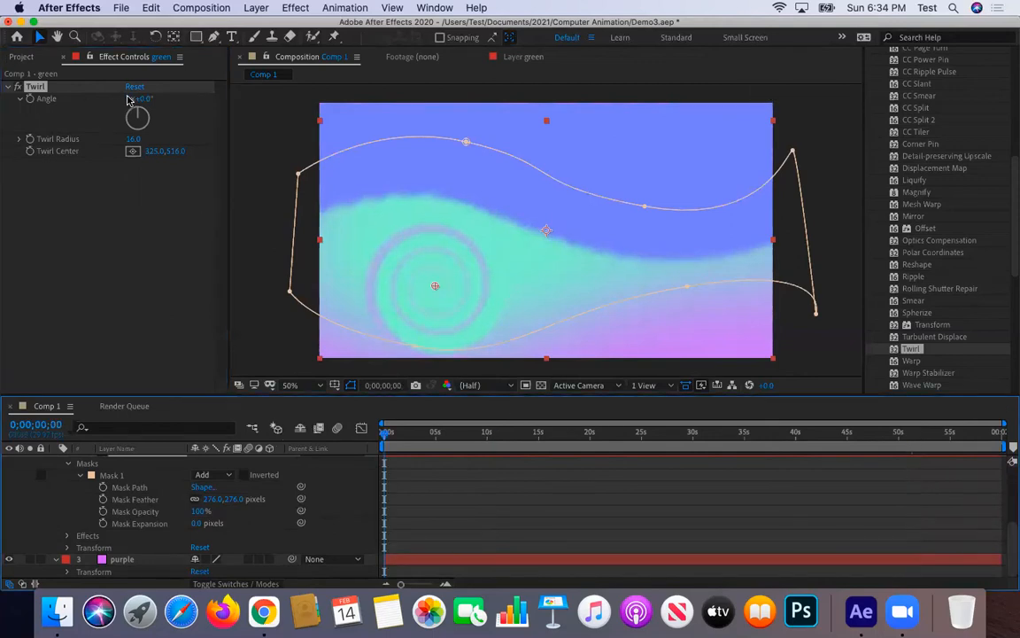
pyautogui.click(130, 98)
pyautogui.write('3')
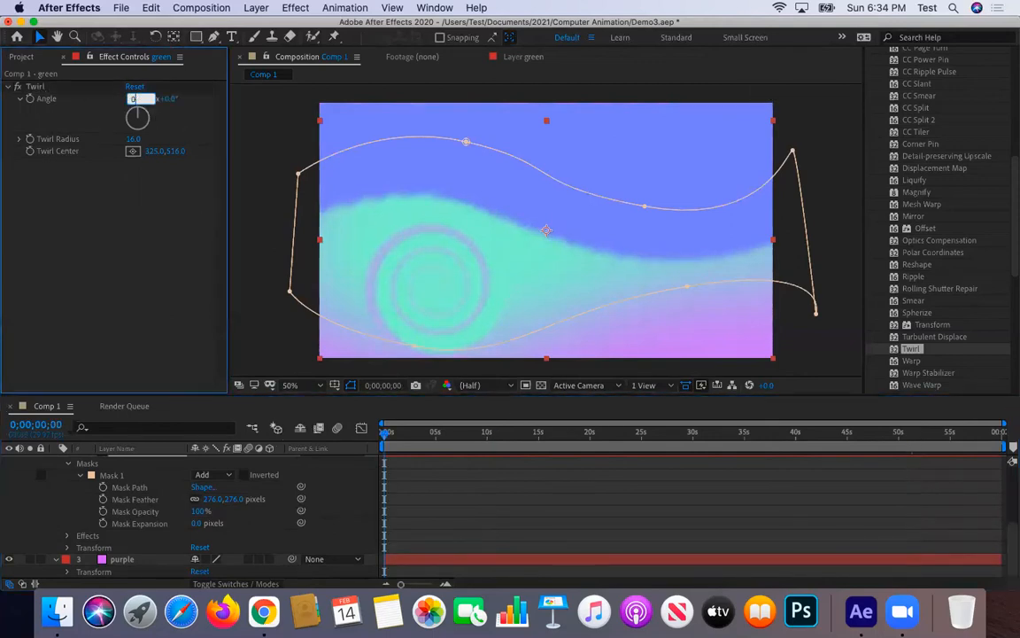
pyautogui.press('Return')
pyautogui.click(29, 99)
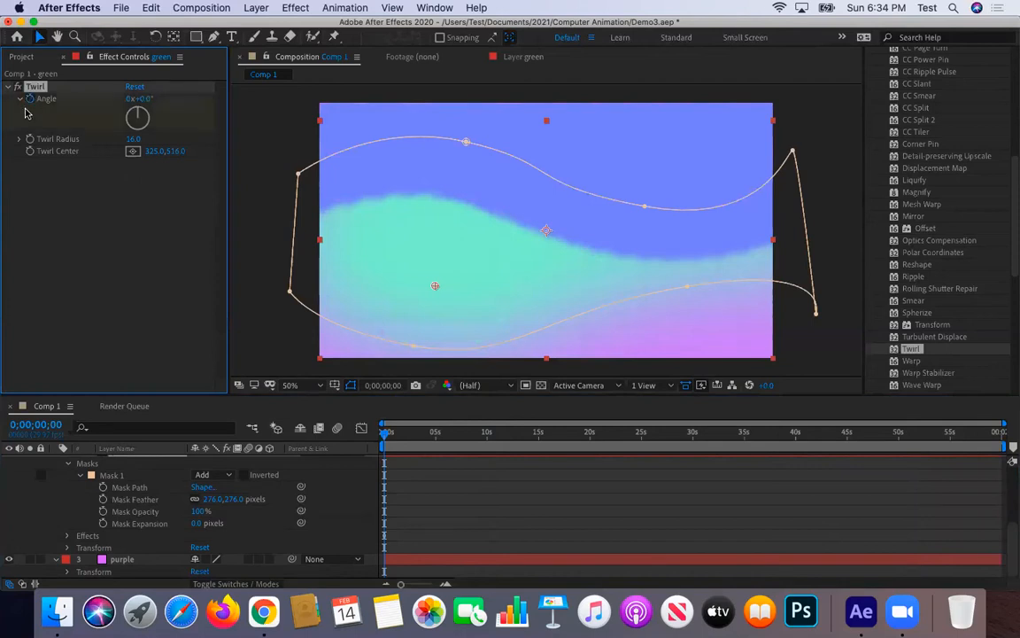
# At the end of the composition, 0;01;00;02, set the Twirl Angle to 10 revolutions.
pyautogui.moveTo(384, 433); pyautogui.dragTo(1003, 443)
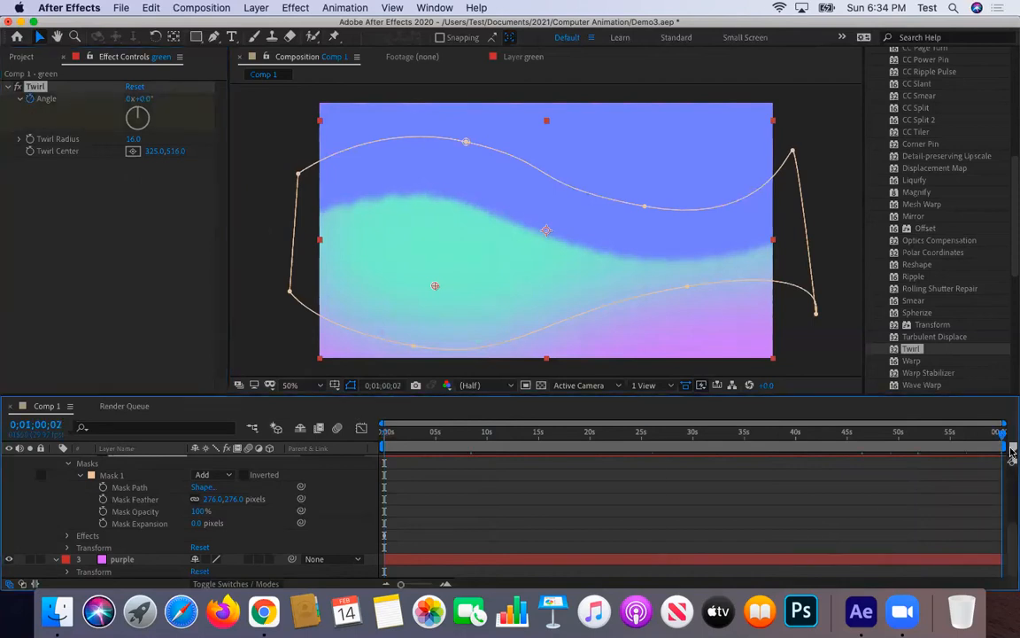
pyautogui.click(129, 99)
pyautogui.write('10')
pyautogui.press('Return')
# Set the Twirl Radius to 2 and turn on keyframing for it at the start of the composition.
pyautogui.click(136, 139)
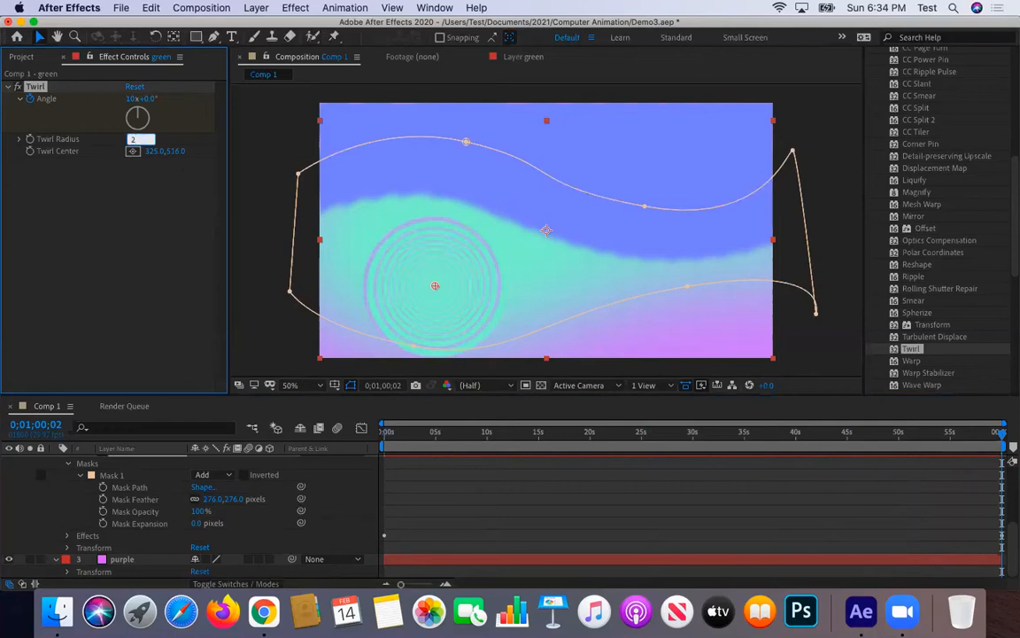
pyautogui.moveTo(1002, 434); pyautogui.dragTo(384, 447)
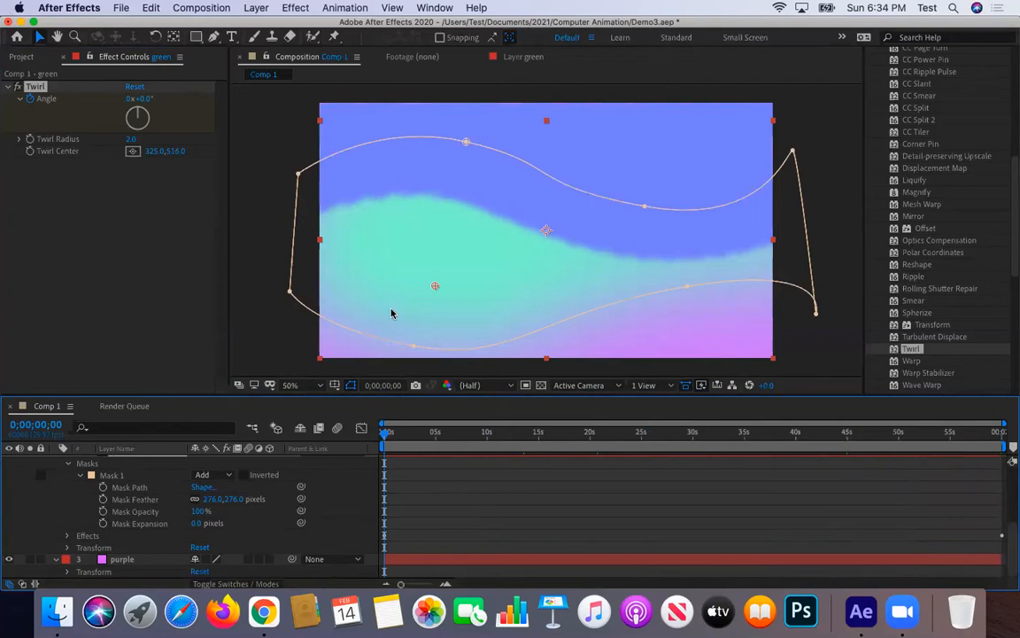
pyautogui.click(28, 141)
# At 0;01;00;02, set the Twirl Radius to 60 and increase it to 80.
pyautogui.moveTo(388, 431); pyautogui.dragTo(1001, 431)
pyautogui.click(131, 141)
pyautogui.write('60')
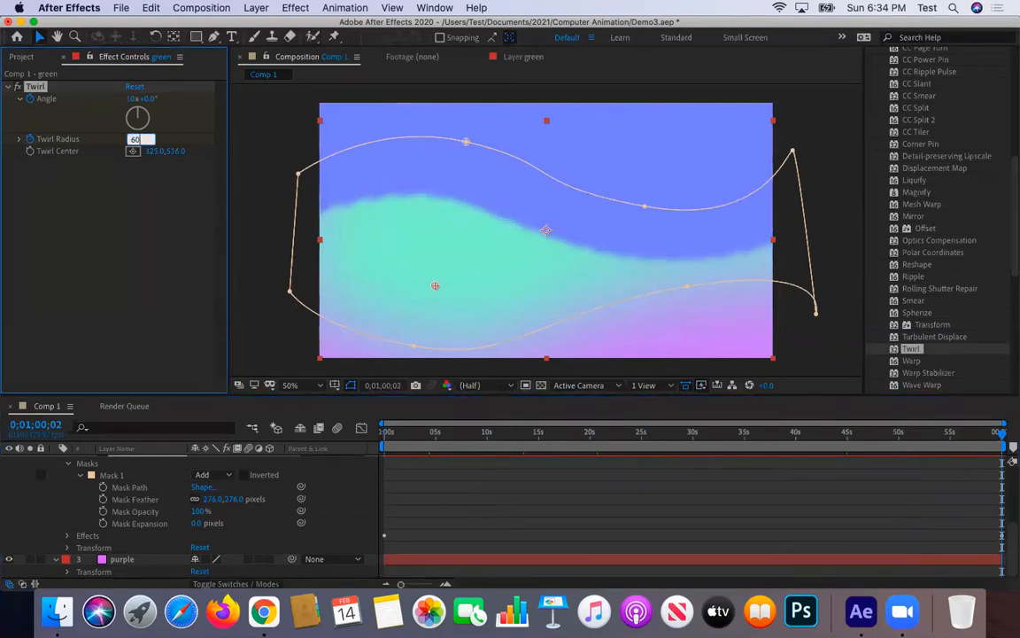
pyautogui.press('Return')
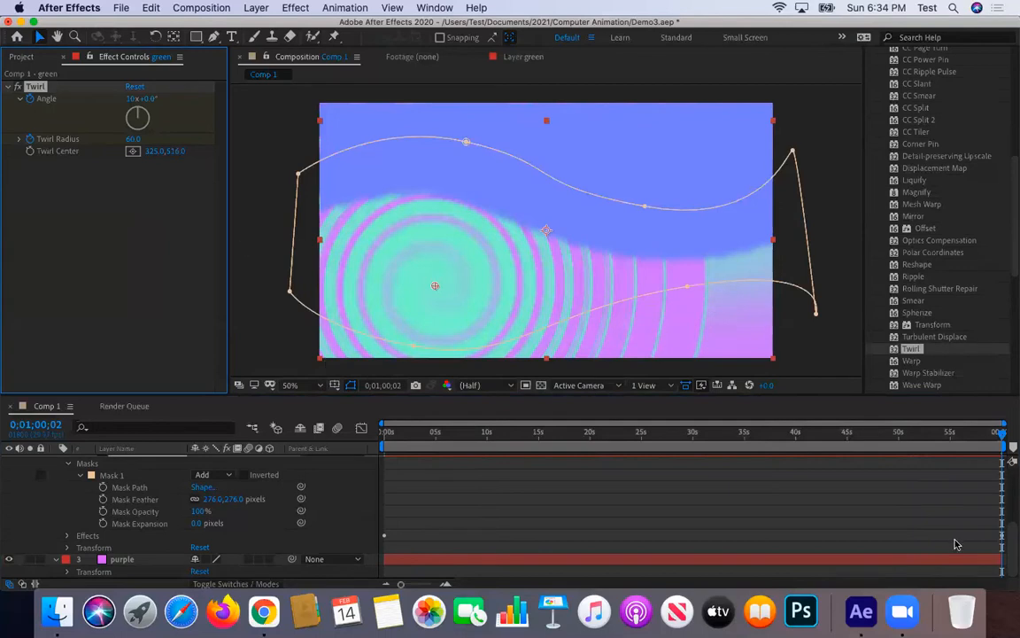
pyautogui.click(133, 139)
pyautogui.write('80')
pyautogui.press('Return')
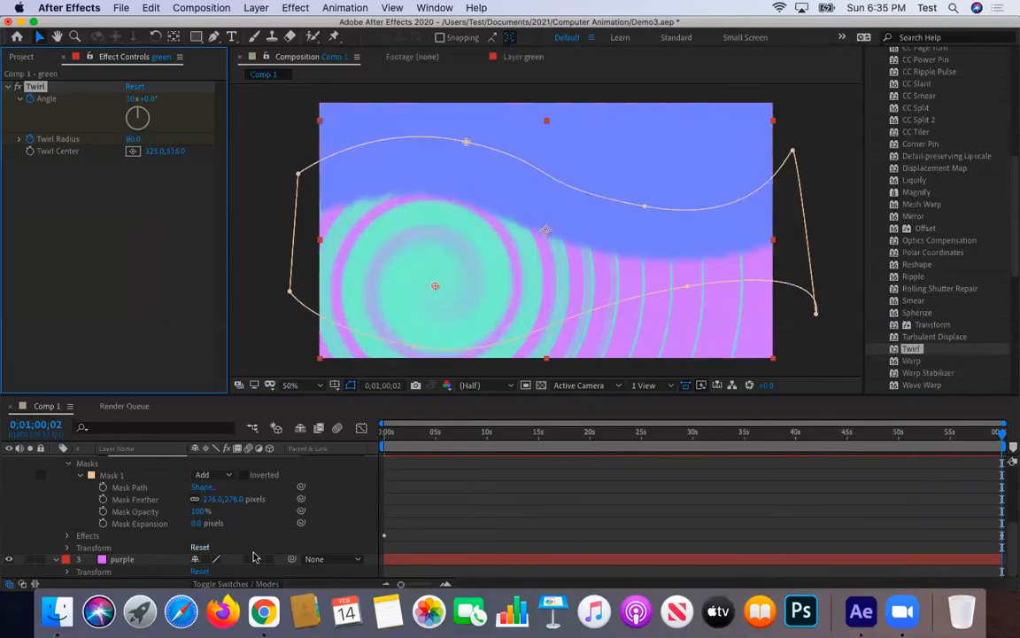
# Set the green layer's Mask Feather to 420 pixels and preview the twirl animation from the start.
pyautogui.scroll(1, 177, 531)
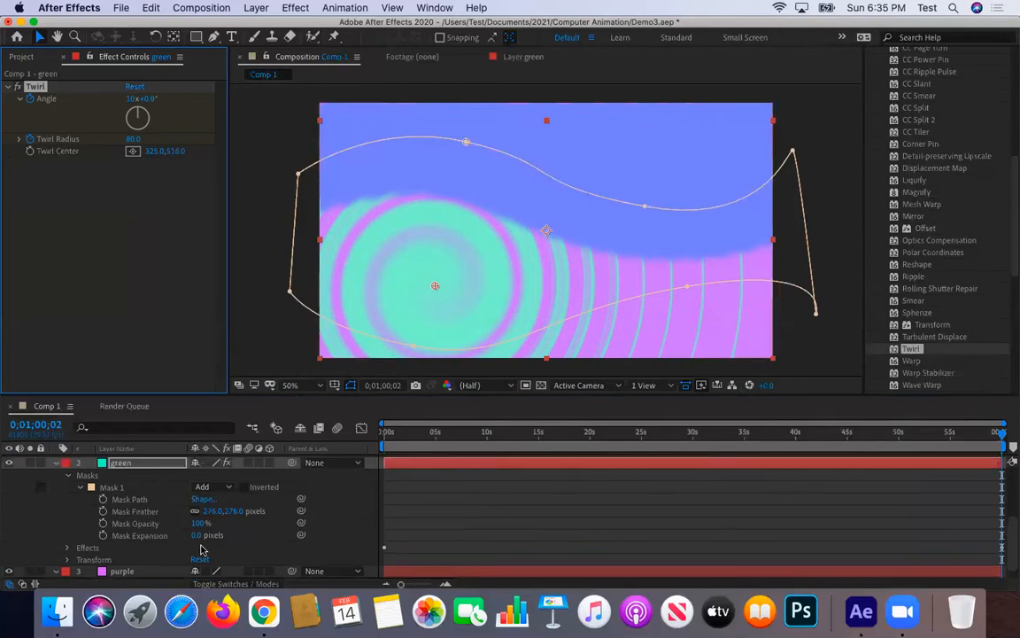
pyautogui.moveTo(221, 510); pyautogui.dragTo(675, 533)
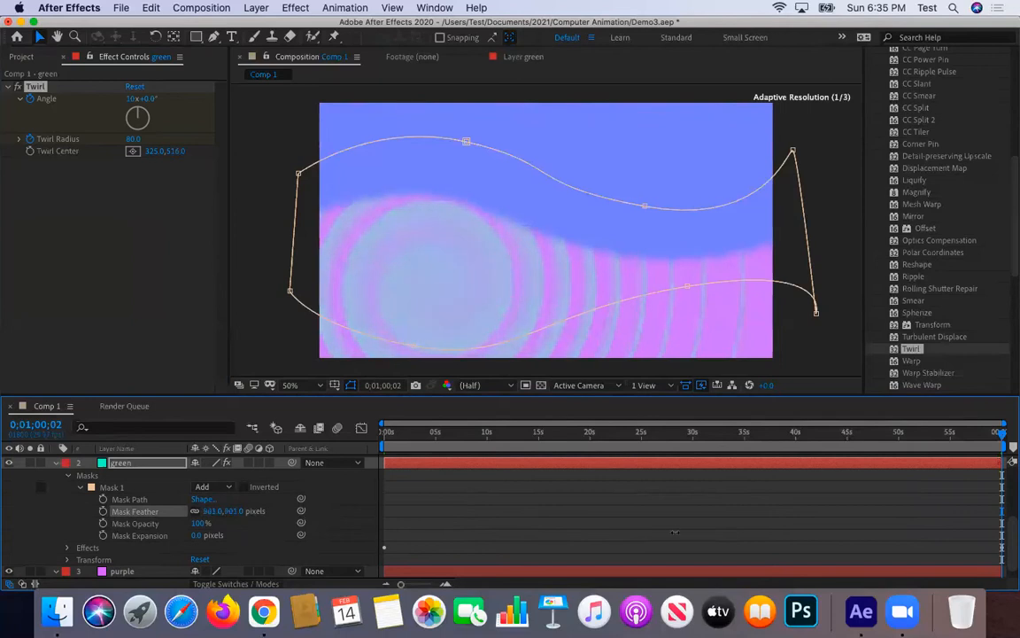
pyautogui.moveTo(483, 530); pyautogui.dragTo(250, 511)
pyautogui.moveTo(154, 519); pyautogui.dragTo(331, 506)
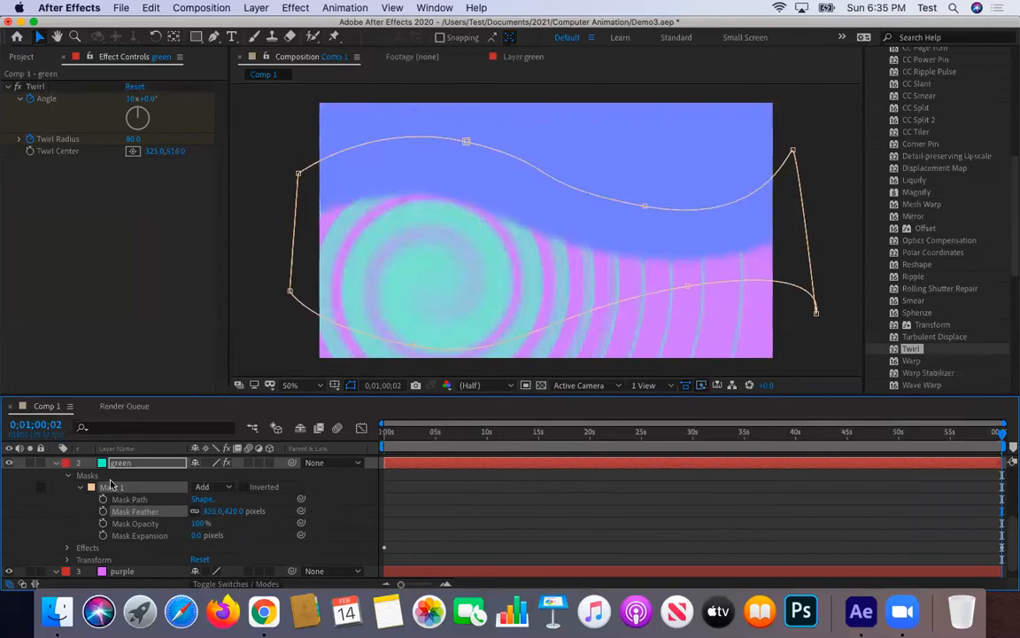
pyautogui.moveTo(1001, 434); pyautogui.dragTo(386, 432)
pyautogui.press('space')
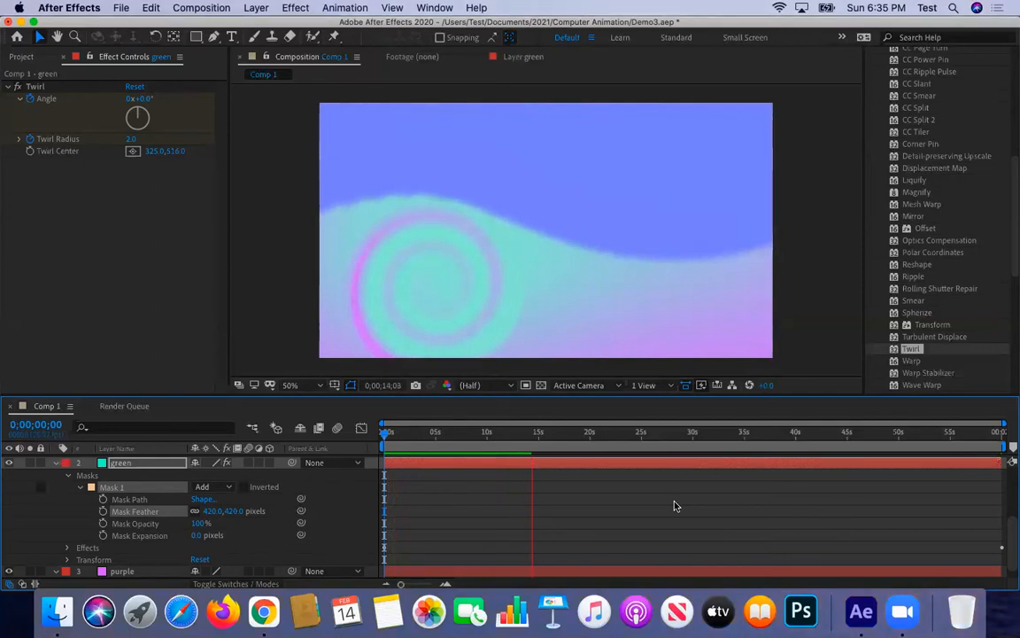
pyautogui.press('space')
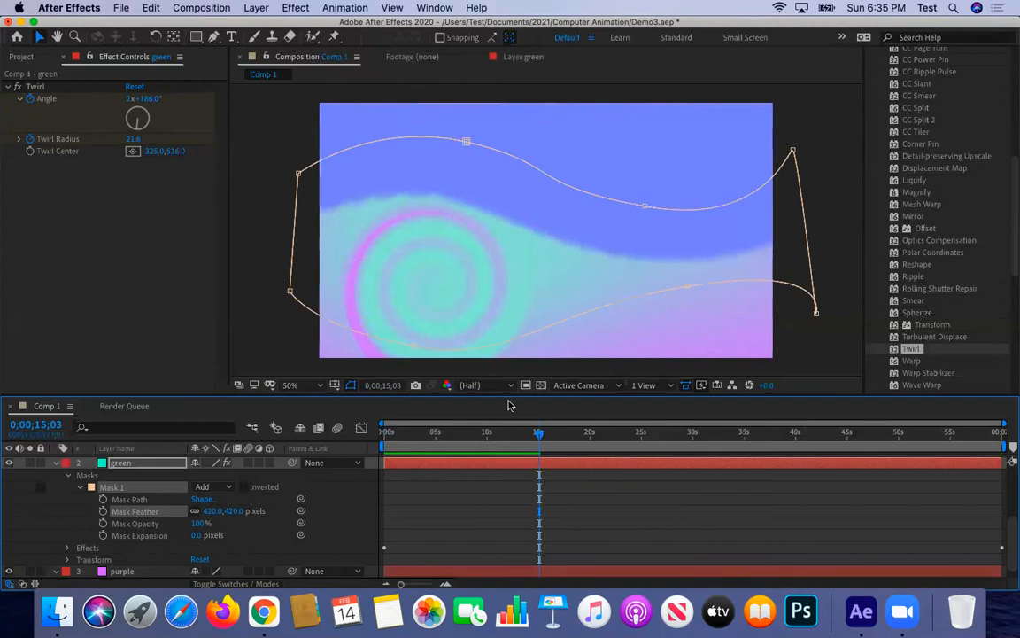
# Collapse the properties of the green and blue layers in the timeline.
pyautogui.click(54, 464)
pyautogui.scroll(2, 49, 474)
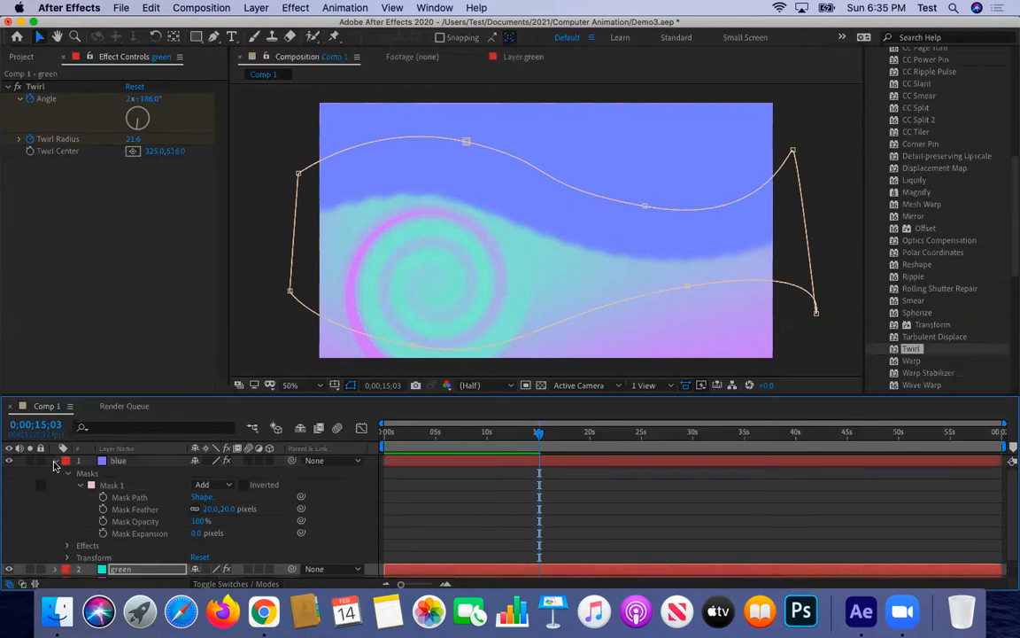
pyautogui.click(54, 462)
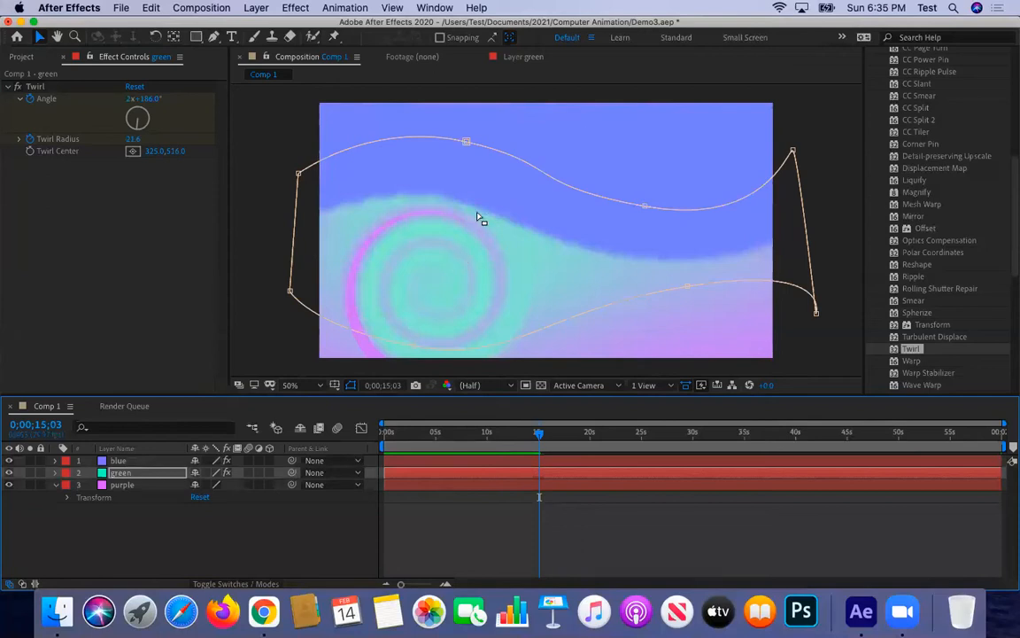
# Add a new adjustment layer to the composition and place it above the blue, green and purple layers.
pyautogui.rightClick(253, 546)
pyautogui.moveTo(301, 432)
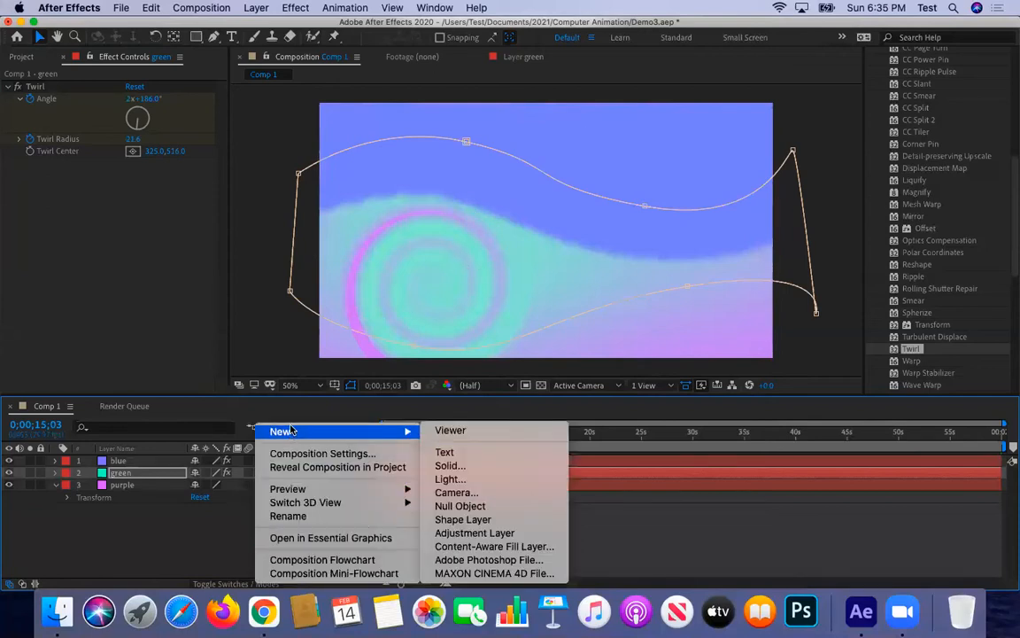
pyautogui.click(503, 539)
pyautogui.moveTo(116, 472); pyautogui.dragTo(120, 461)
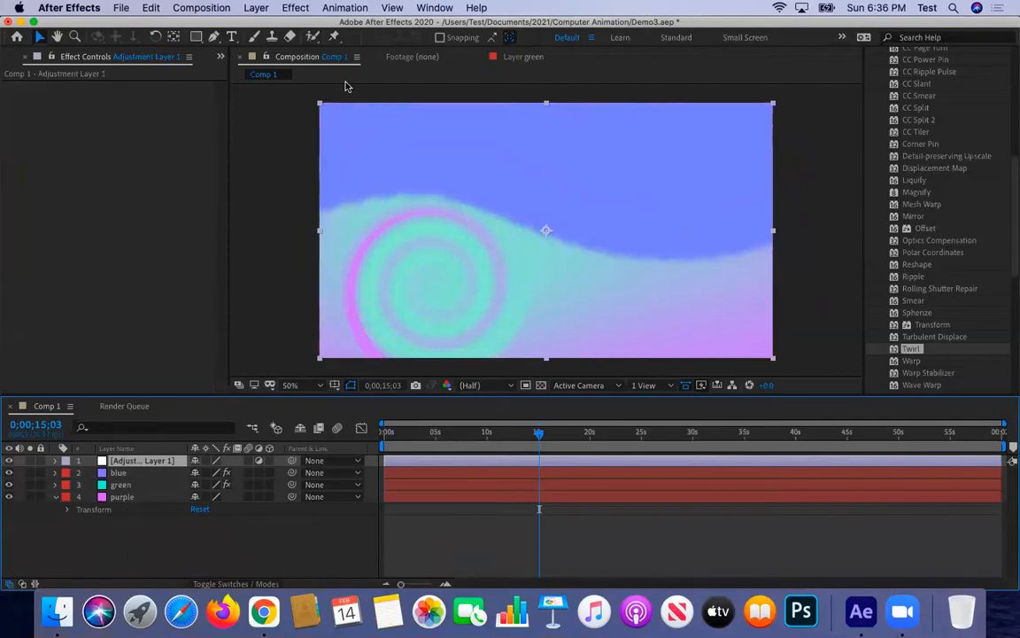
# Draw a closed, curved Pen tool mask around most of the frame on the adjustment layer and check it in the layer view.
pyautogui.click(213, 37)
pyautogui.click(698, 141)
pyautogui.moveTo(572, 121); pyautogui.dragTo(497, 118)
pyautogui.moveTo(399, 134); pyautogui.dragTo(332, 139)
pyautogui.moveTo(321, 199); pyautogui.dragTo(315, 238)
pyautogui.moveTo(364, 333); pyautogui.dragTo(516, 293)
pyautogui.click(648, 320)
pyautogui.moveTo(746, 353); pyautogui.dragTo(774, 342)
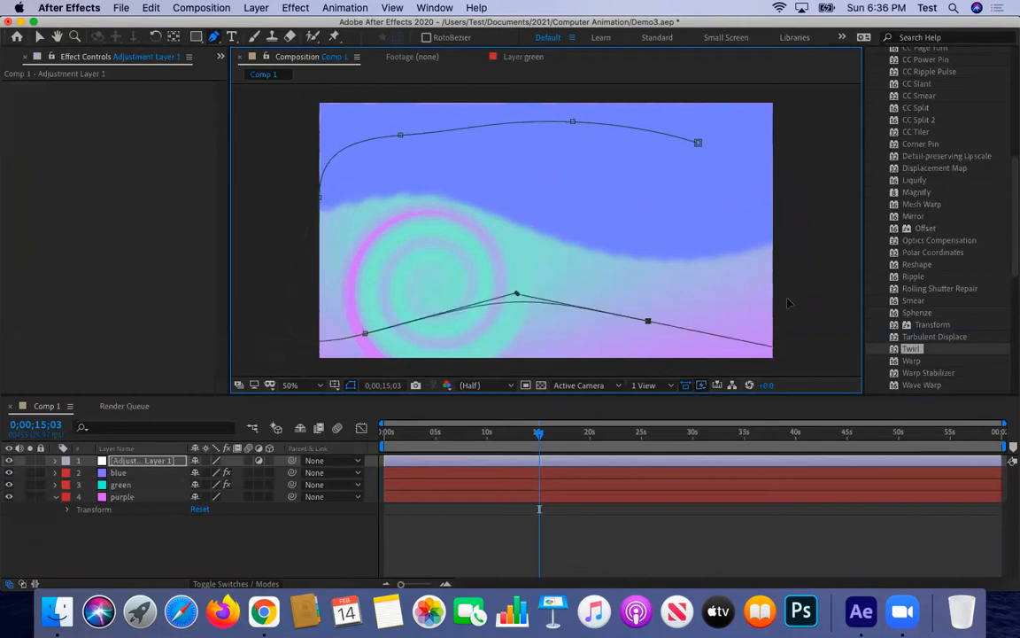
pyautogui.moveTo(753, 243); pyautogui.dragTo(750, 148)
pyautogui.click(697, 144)
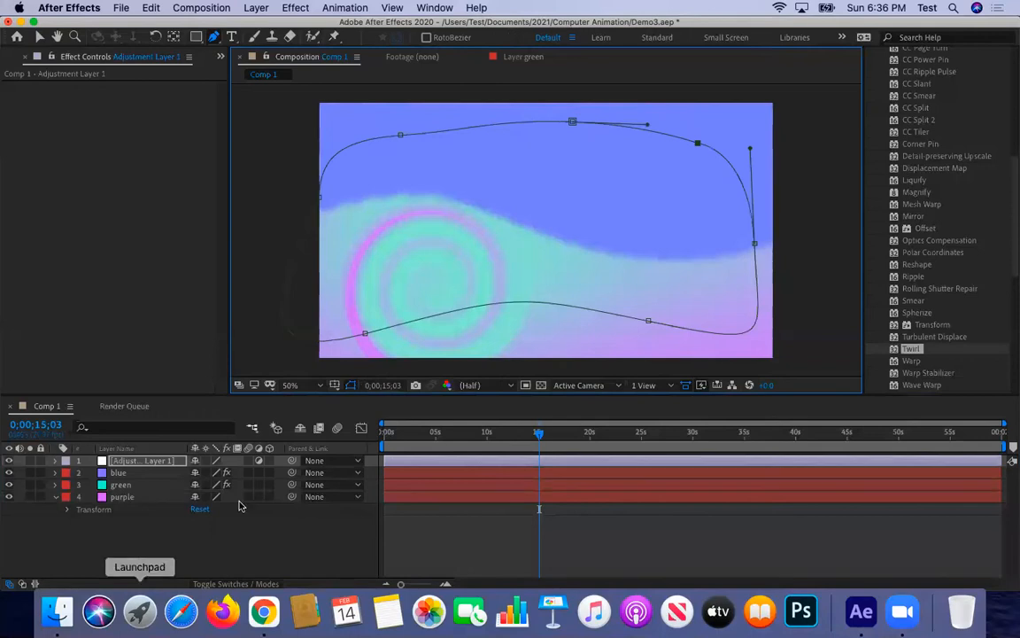
pyautogui.doubleClick(218, 459)
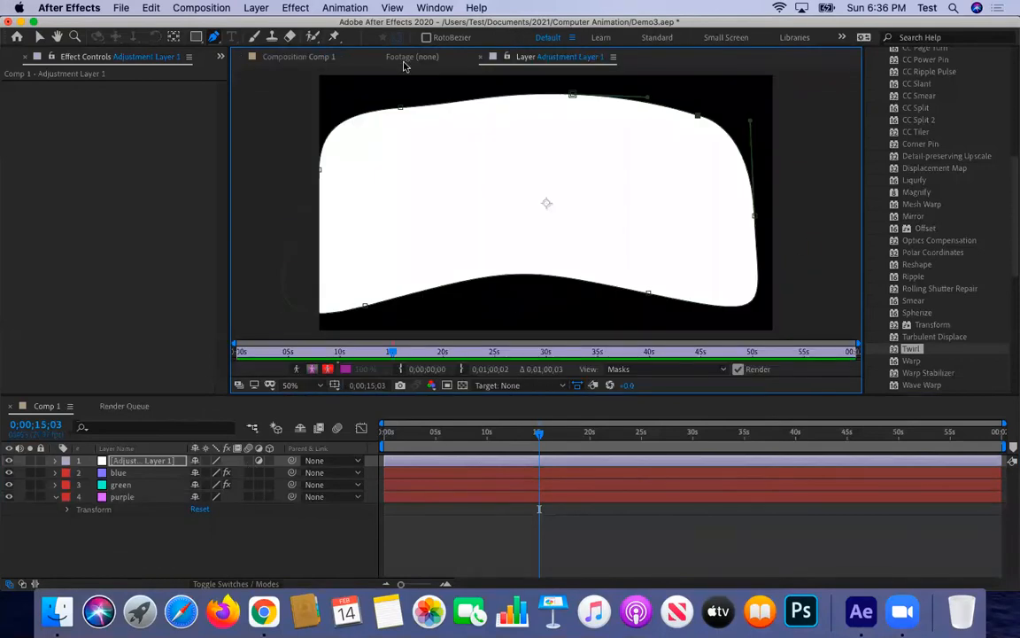
pyautogui.click(291, 59)
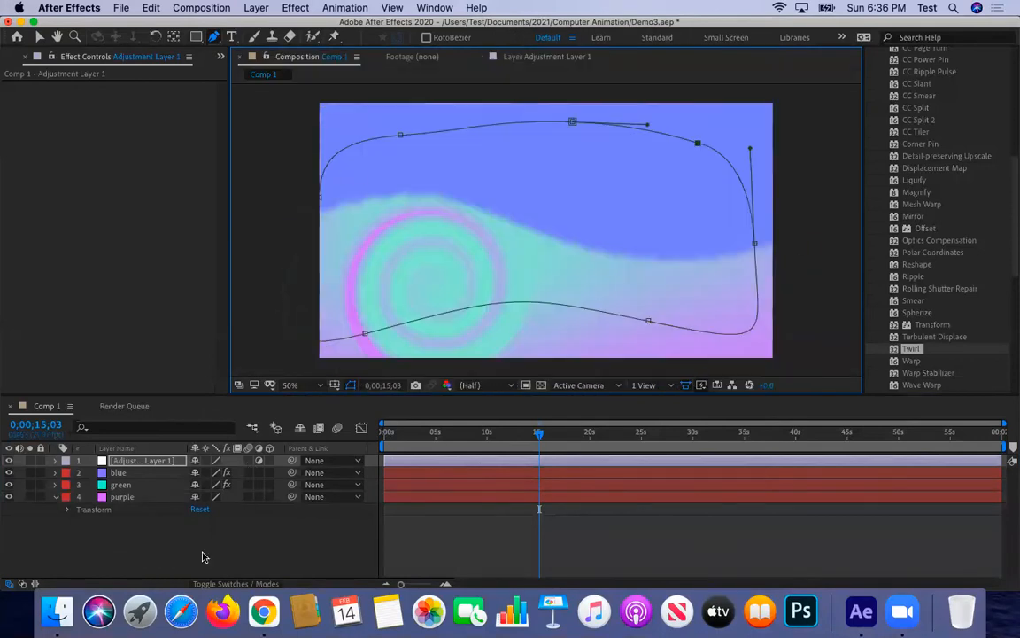
# Expand the adjustment layer's Mask 1 properties and try the Subtract and Difference mask modes.
pyautogui.click(56, 461)
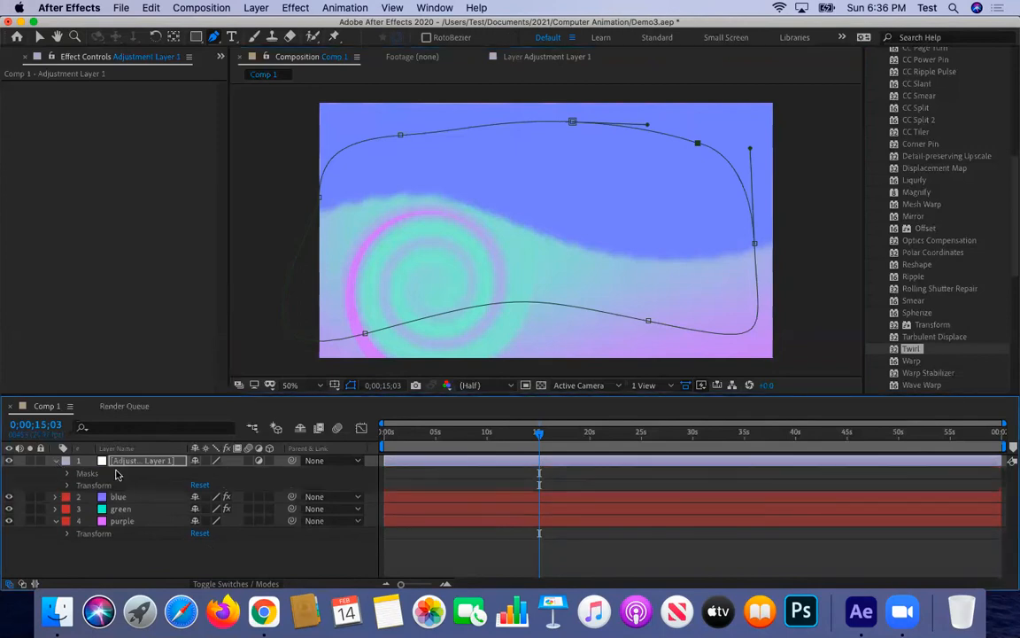
pyautogui.click(66, 474)
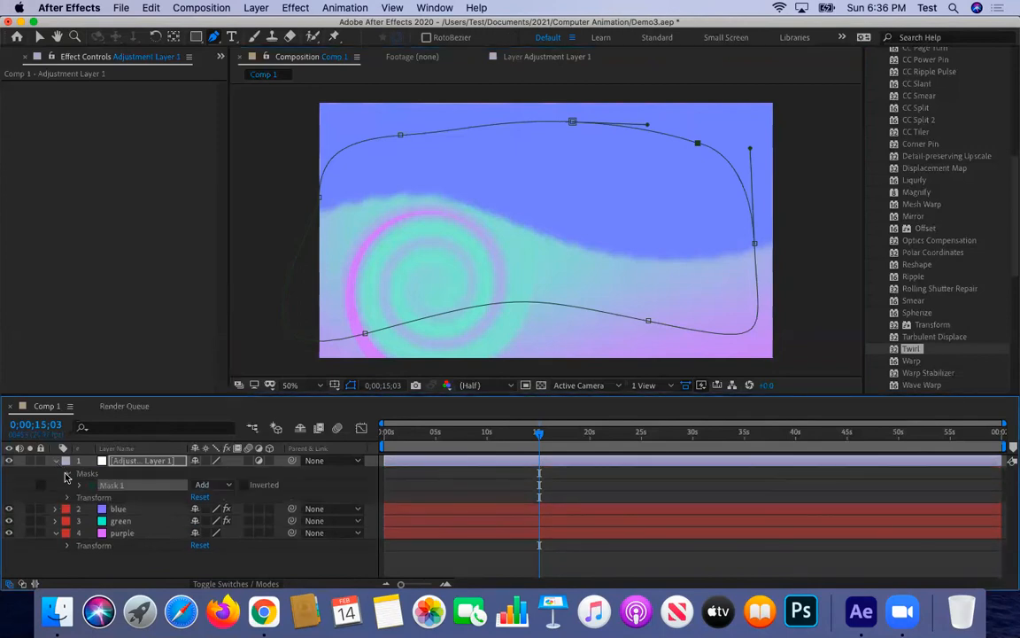
pyautogui.click(224, 489)
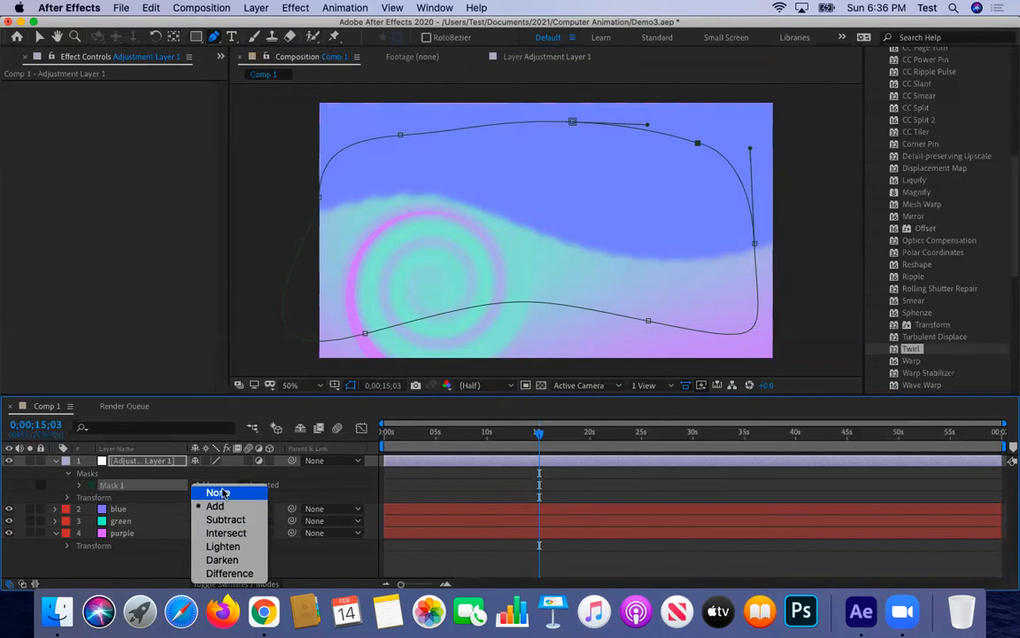
pyautogui.click(222, 489)
pyautogui.click(209, 485)
pyautogui.click(219, 522)
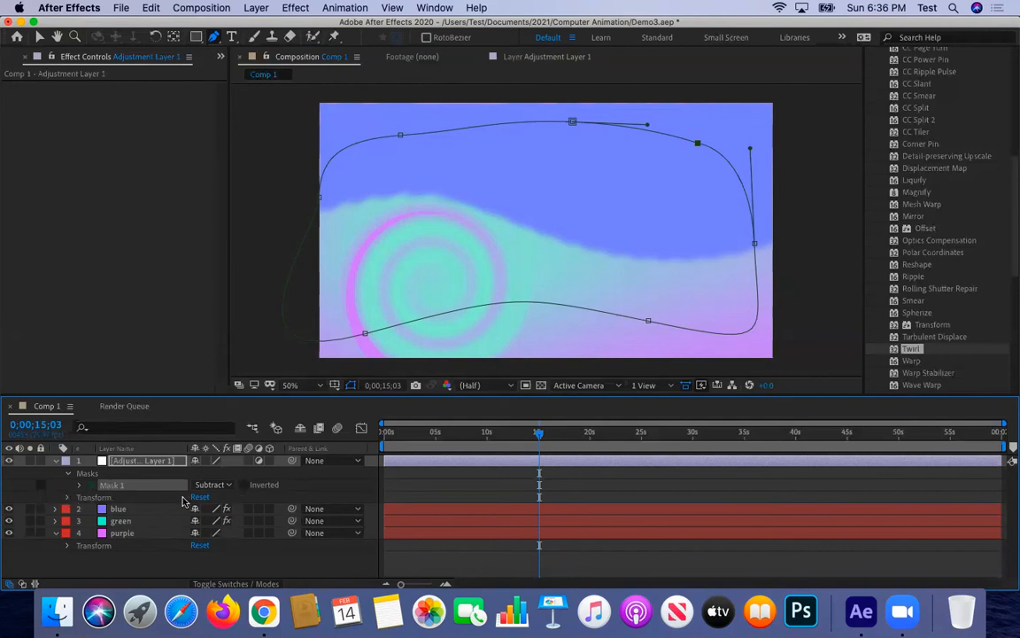
pyautogui.click(80, 485)
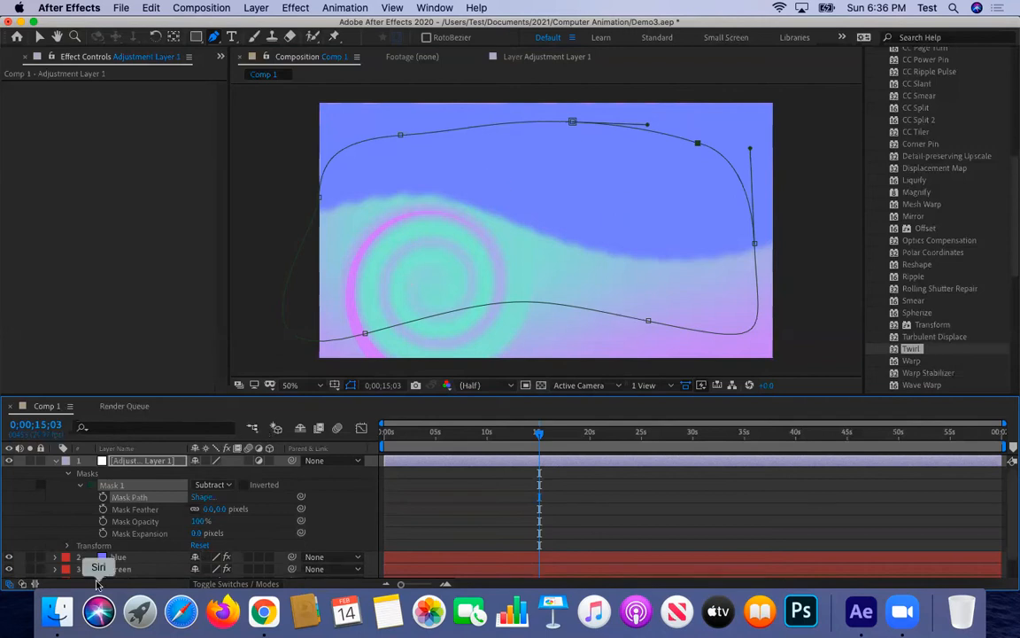
pyautogui.scroll(-1, 138, 478)
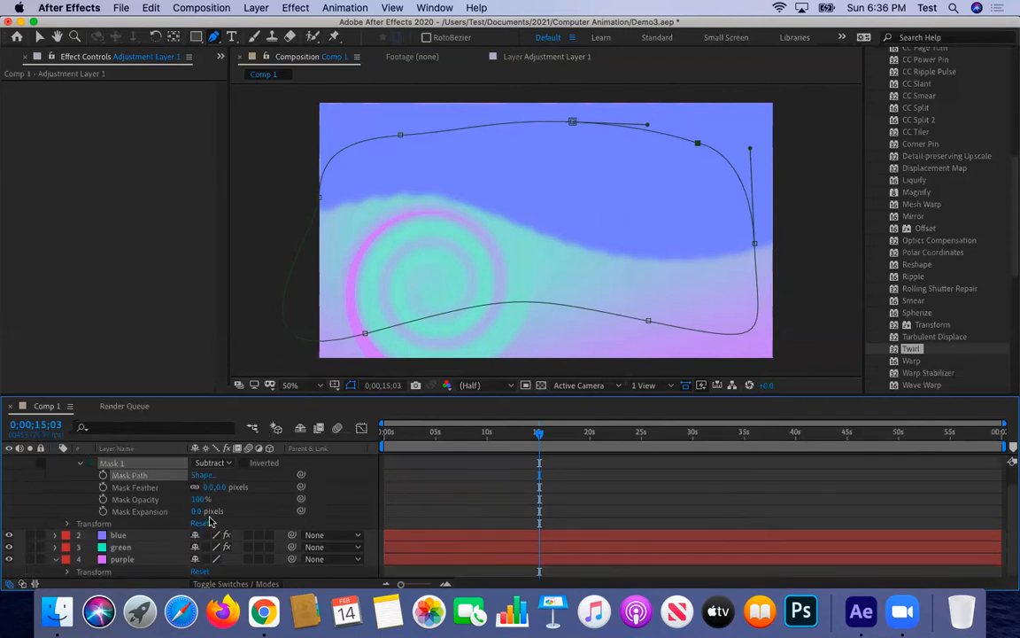
pyautogui.scroll(2, 181, 460)
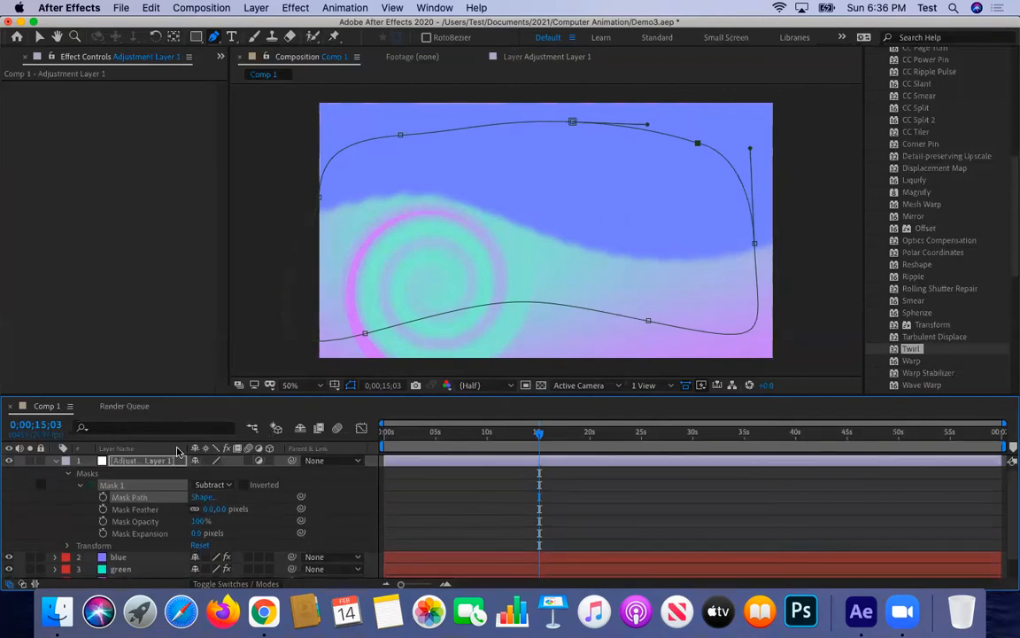
pyautogui.click(216, 485)
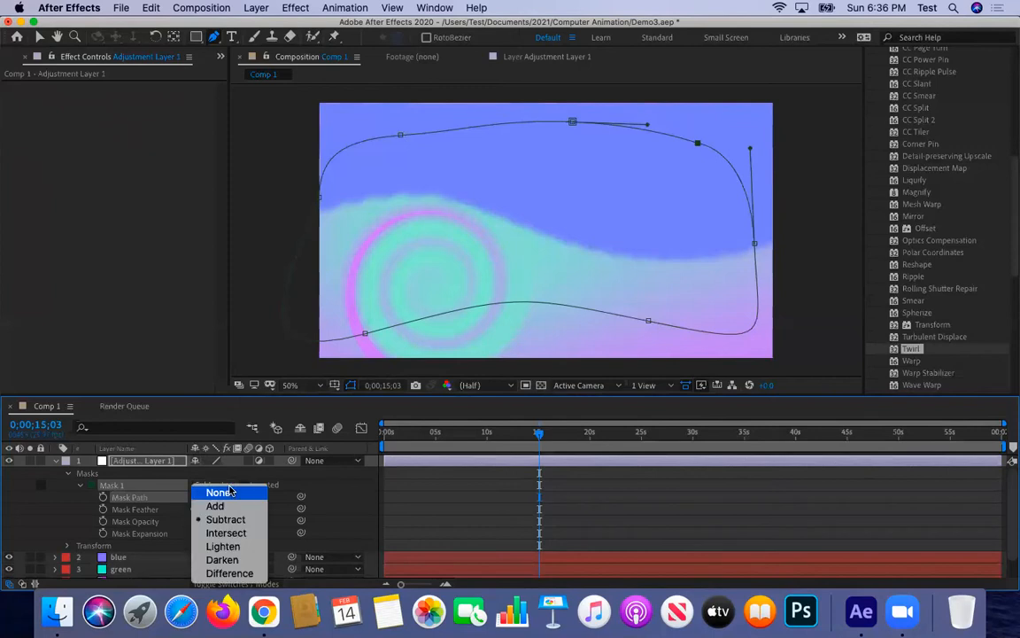
pyautogui.click(229, 573)
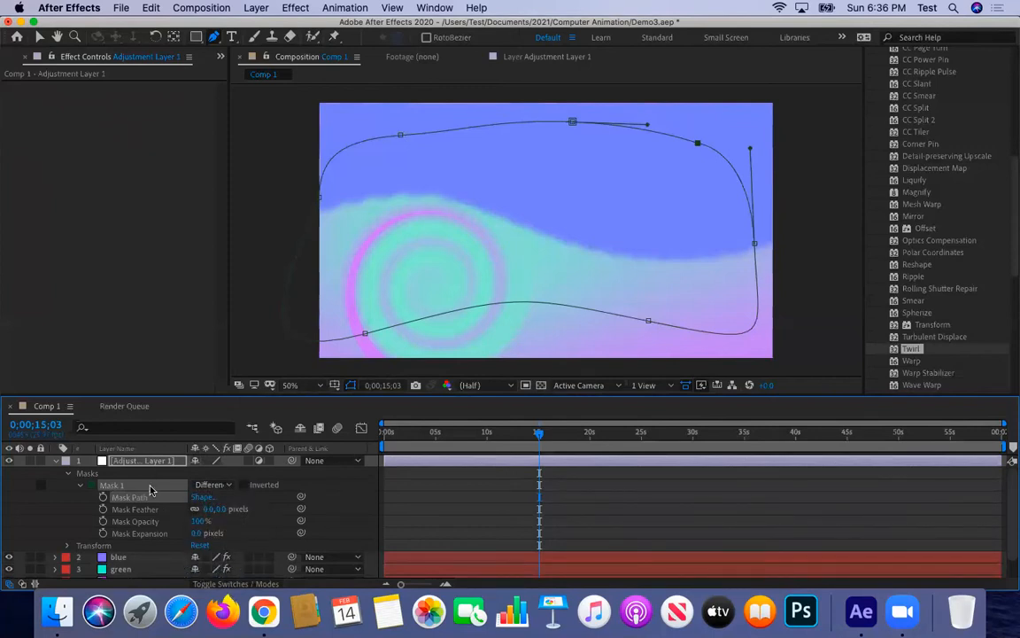
# Delete the masks from the adjustment layer, leaving the mask colour unchanged.
pyautogui.click(92, 486)
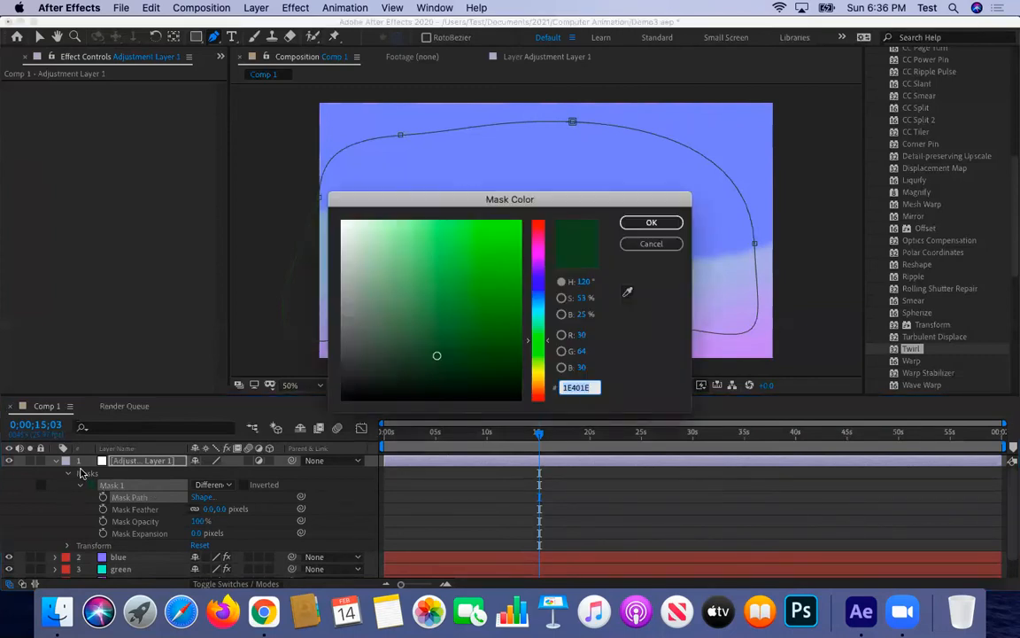
pyautogui.click(651, 243)
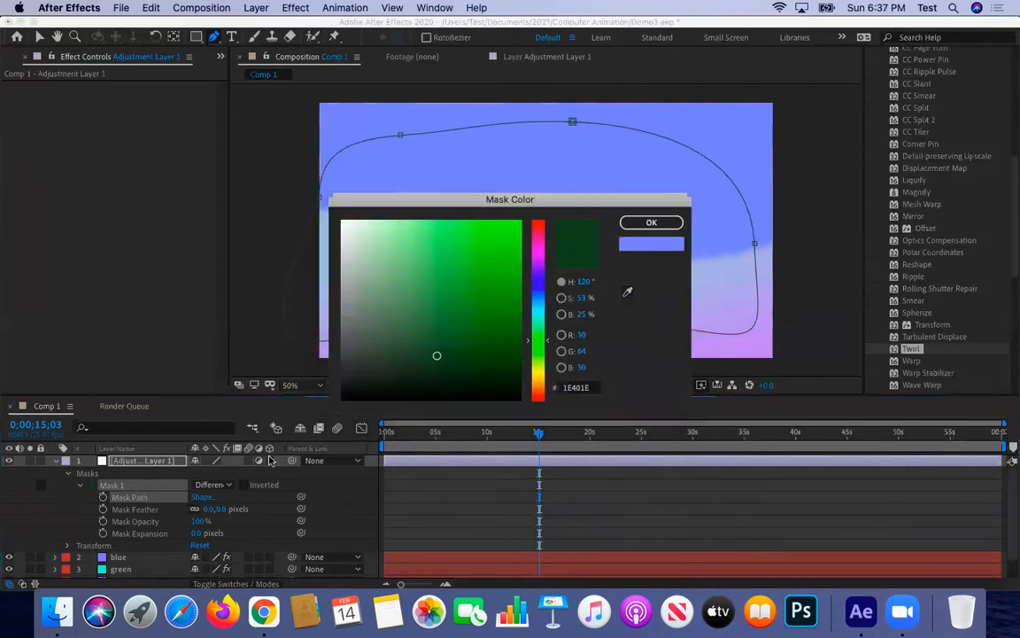
pyautogui.click(95, 473)
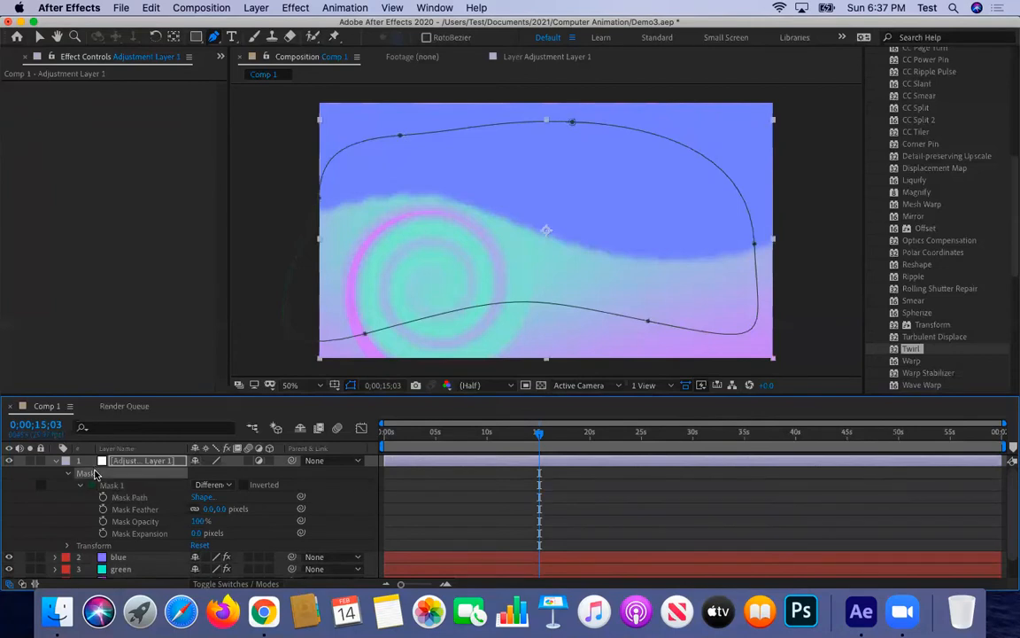
pyautogui.press('Delete')
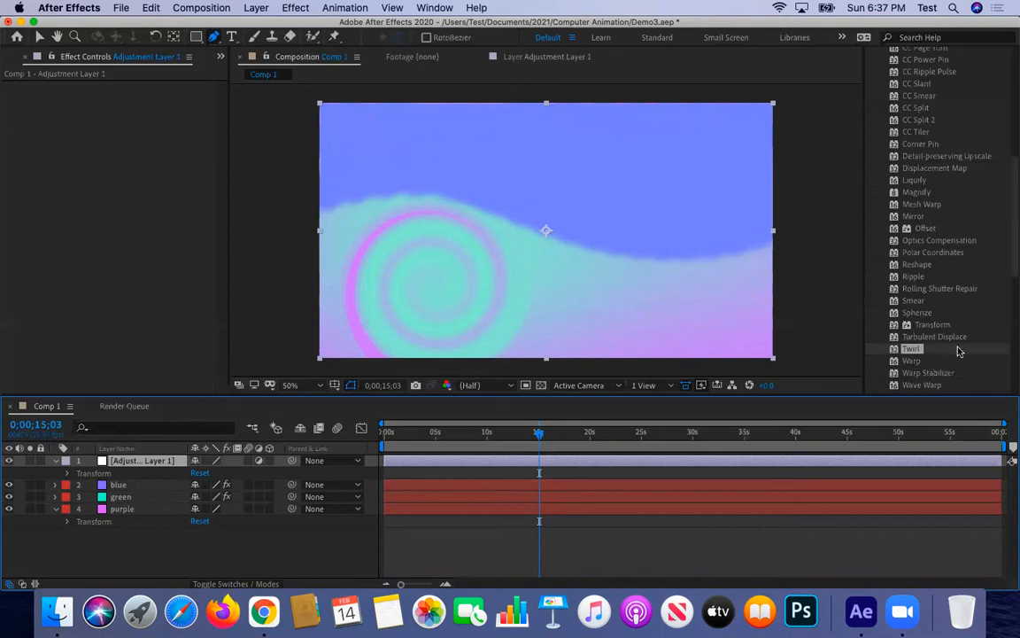
# Apply the Add Grain effect from Noise & Grain to the adjustment layer and expand the layer's effects in the timeline.
pyautogui.scroll(-5, 981, 320)
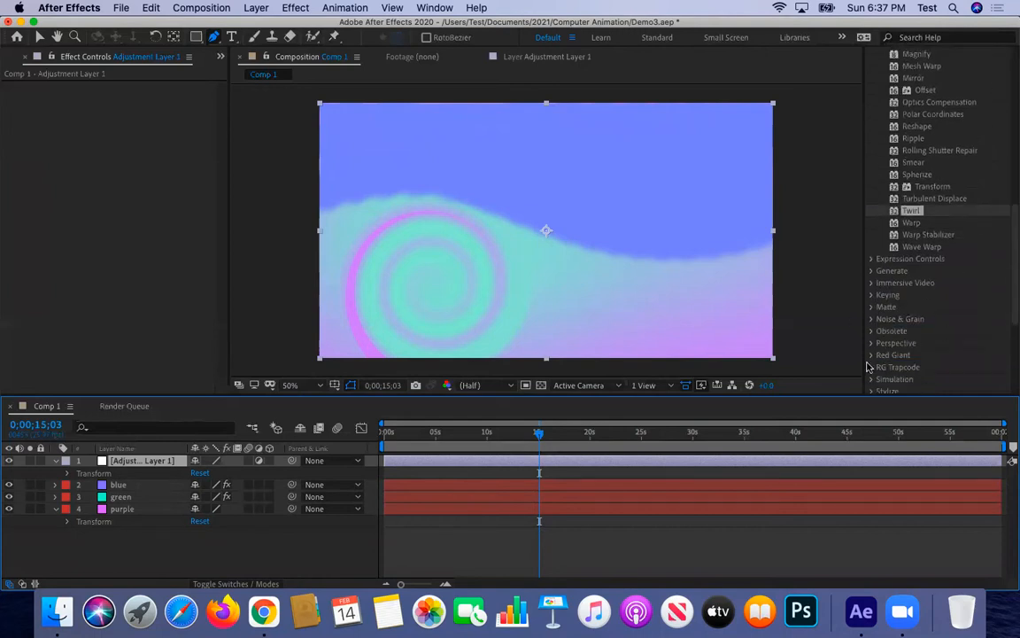
pyautogui.click(872, 320)
pyautogui.scroll(-2, 888, 275)
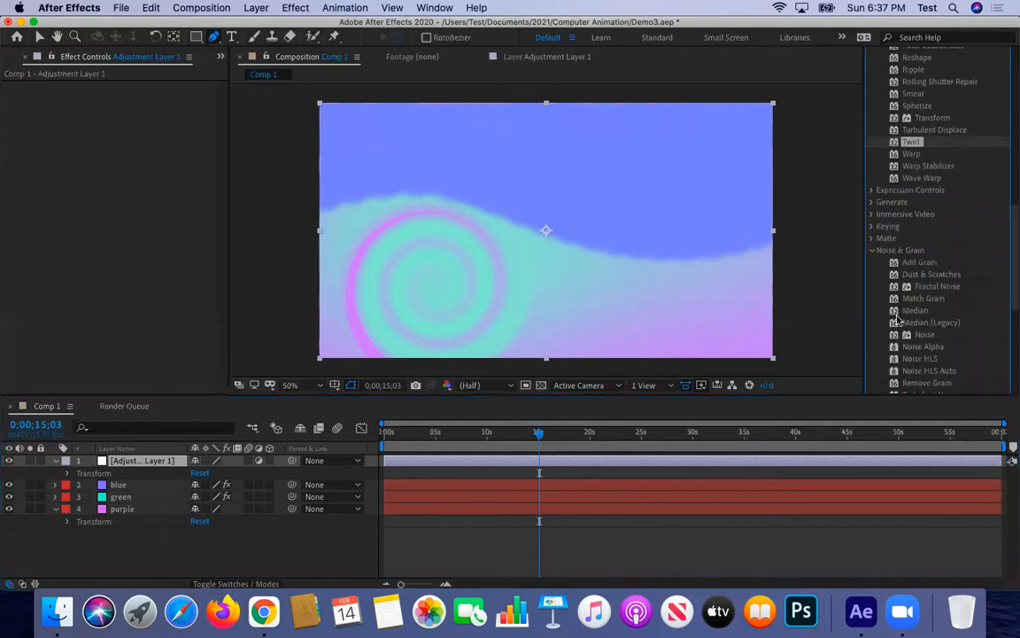
pyautogui.moveTo(894, 264); pyautogui.dragTo(157, 461)
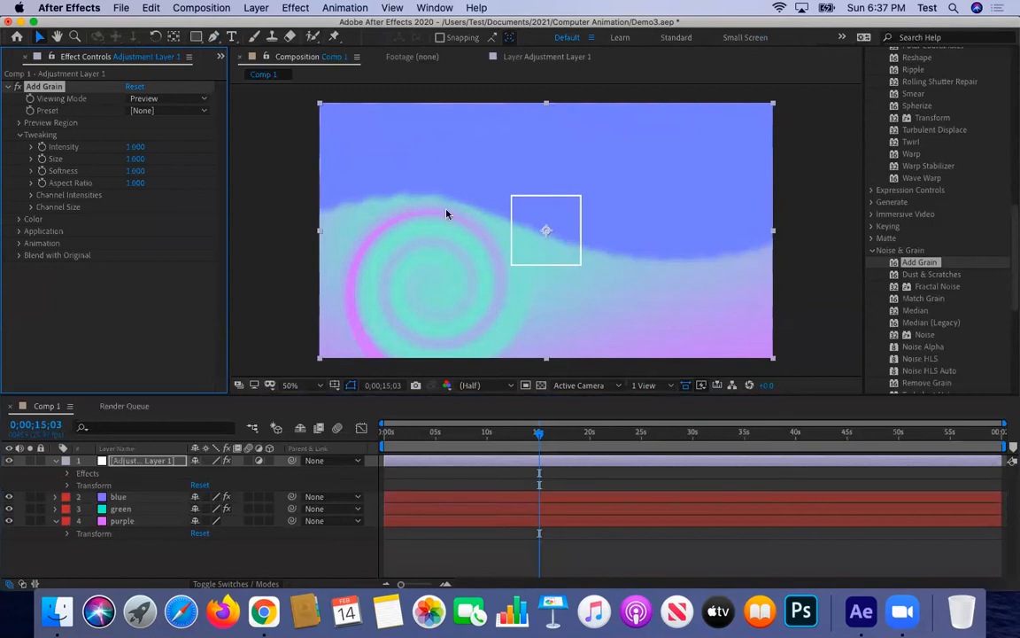
pyautogui.click(68, 474)
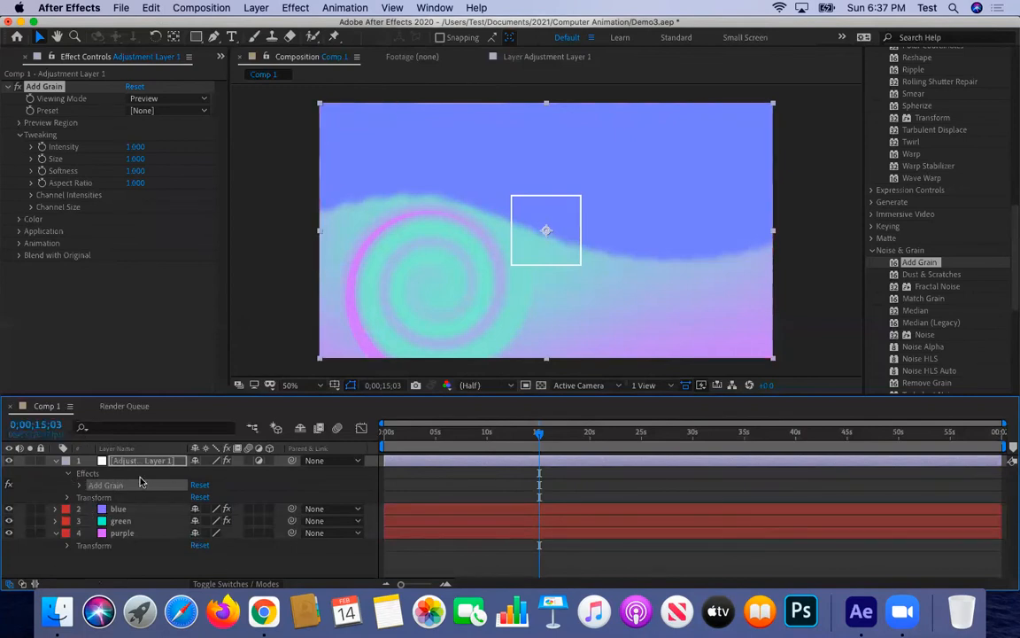
pyautogui.press('super+s')
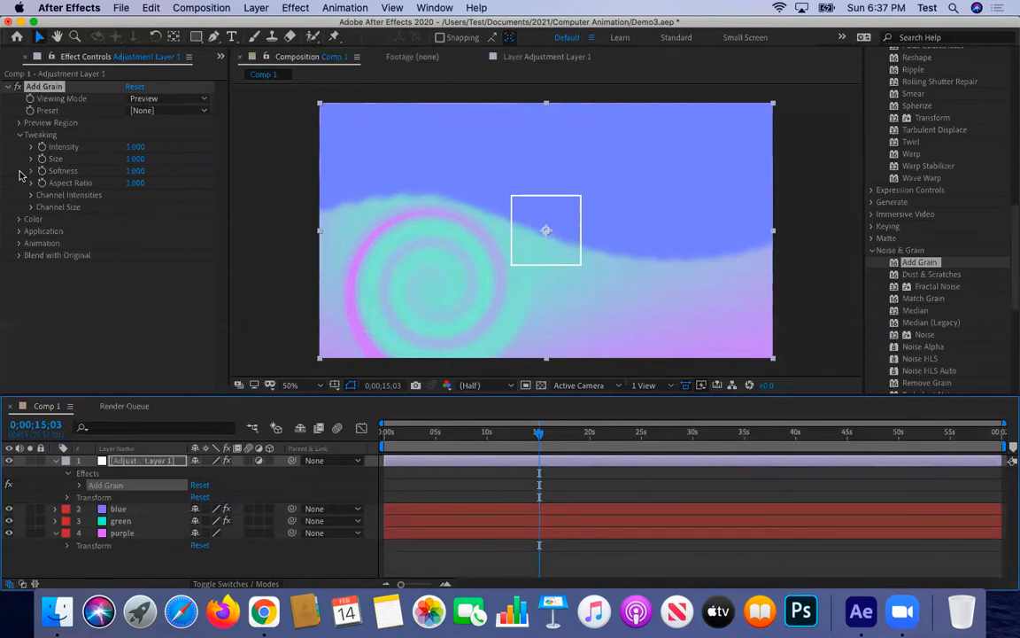
# Set Add Grain's Viewing Mode to Final Output and preview the animation briefly.
pyautogui.click(176, 103)
pyautogui.click(181, 141)
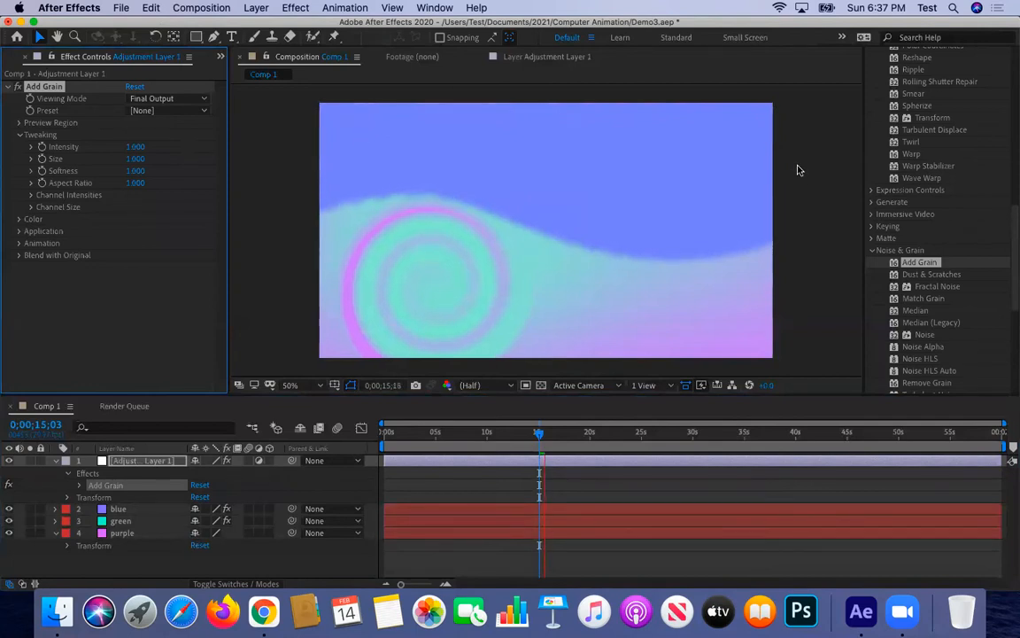
pyautogui.press('space')
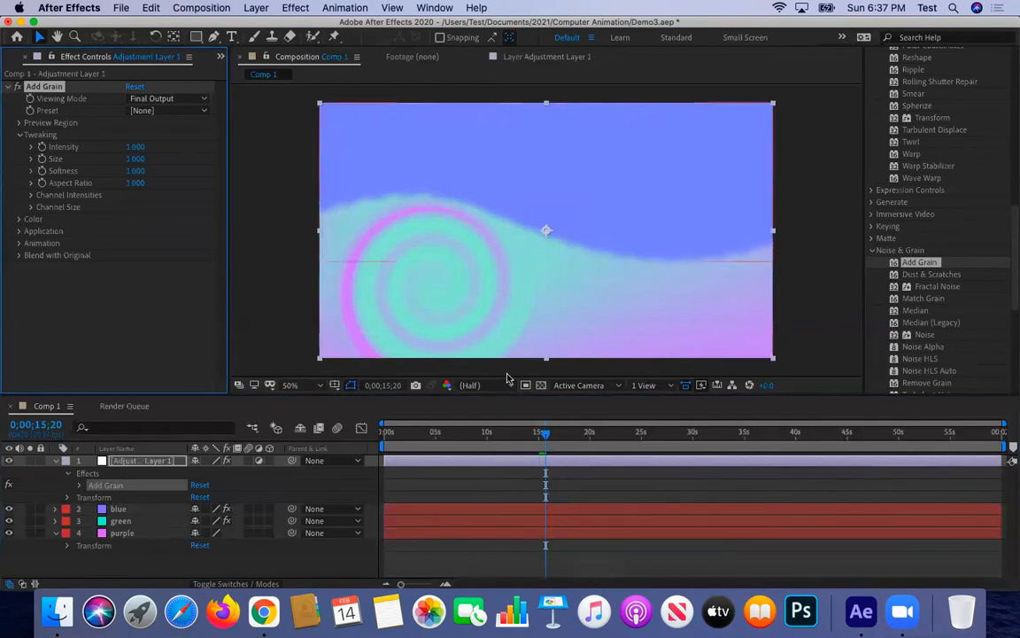
# Set the grain Intensity to 7.3, Size to 3.5 and Softness to 5.9, and preview the result.
pyautogui.moveTo(133, 149); pyautogui.dragTo(180, 148)
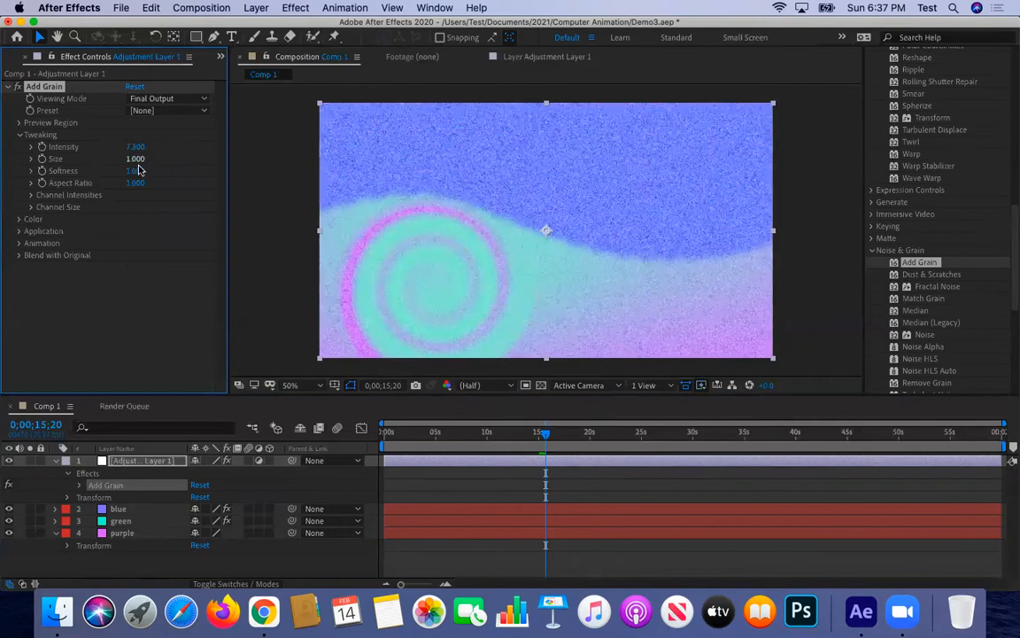
pyautogui.moveTo(135, 159); pyautogui.dragTo(178, 192)
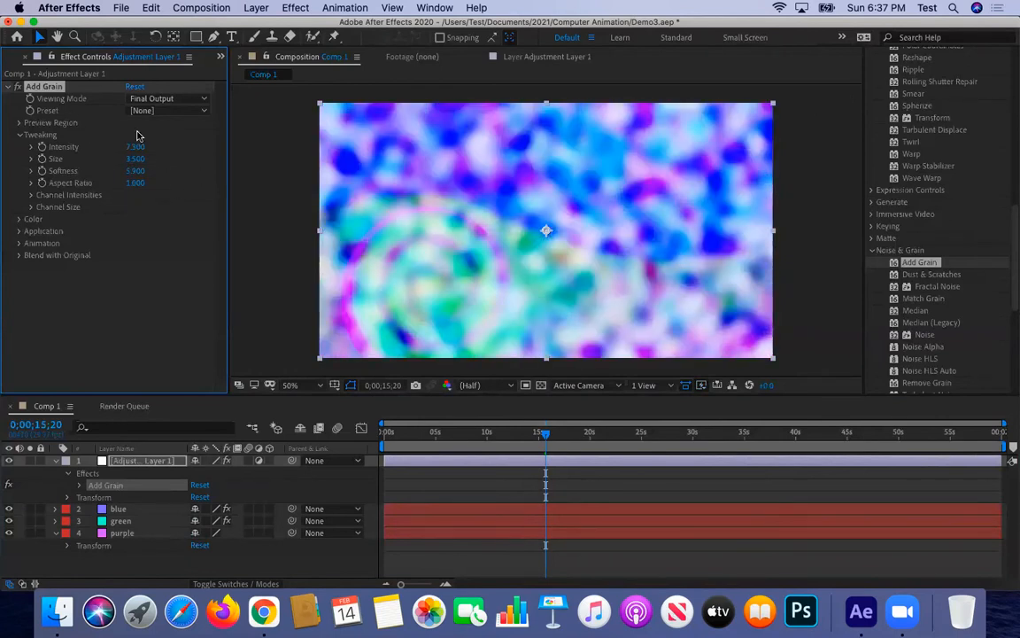
pyautogui.press('space')
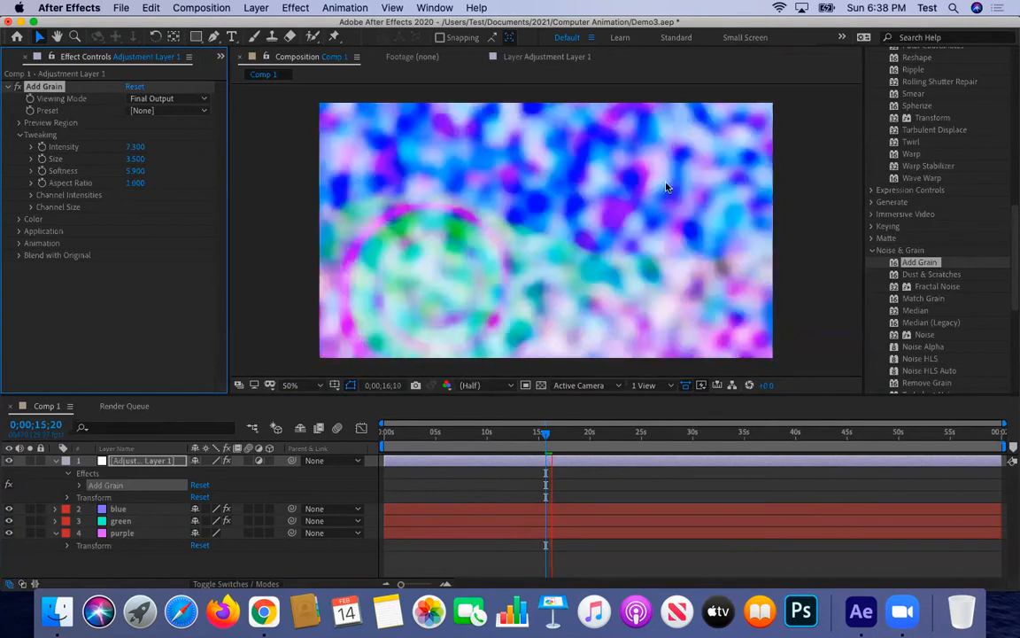
# Reduce the grain Intensity to 1.2 and Size to 2.4, and preview the animation up to about 20 seconds.
pyautogui.moveTo(136, 159); pyautogui.dragTo(80, 139)
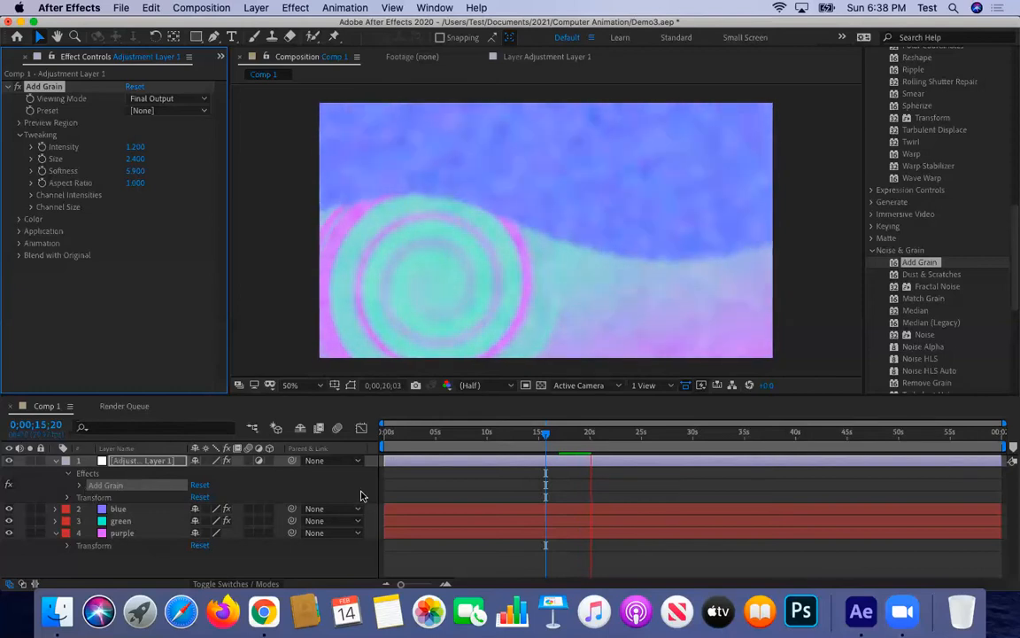
pyautogui.press('space')
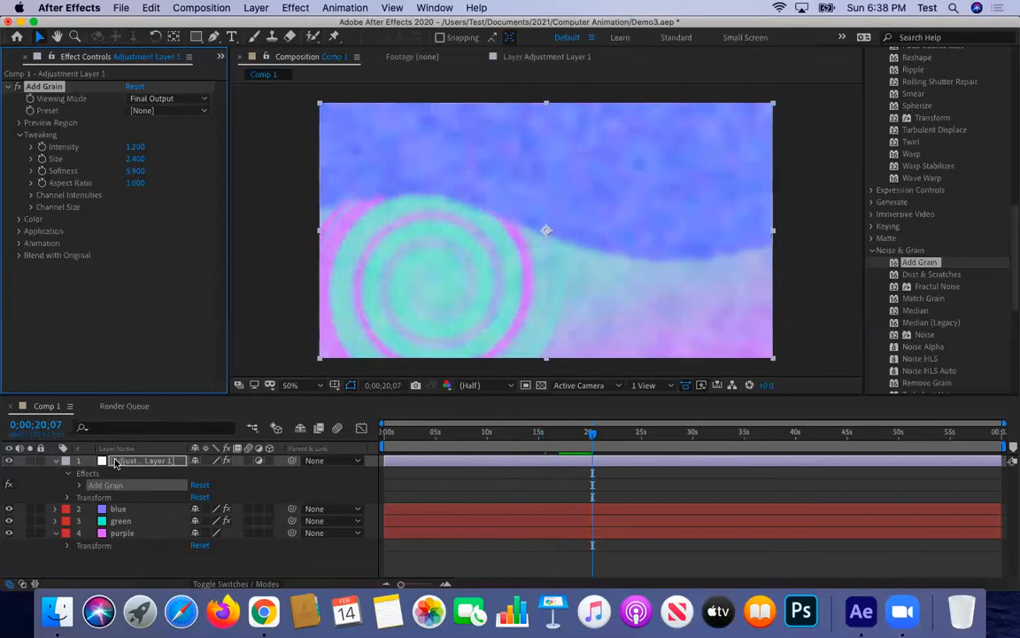
# Try the adjustment layer below the blue layer and below the green layer, and return it to the top of the stack.
pyautogui.click(124, 473)
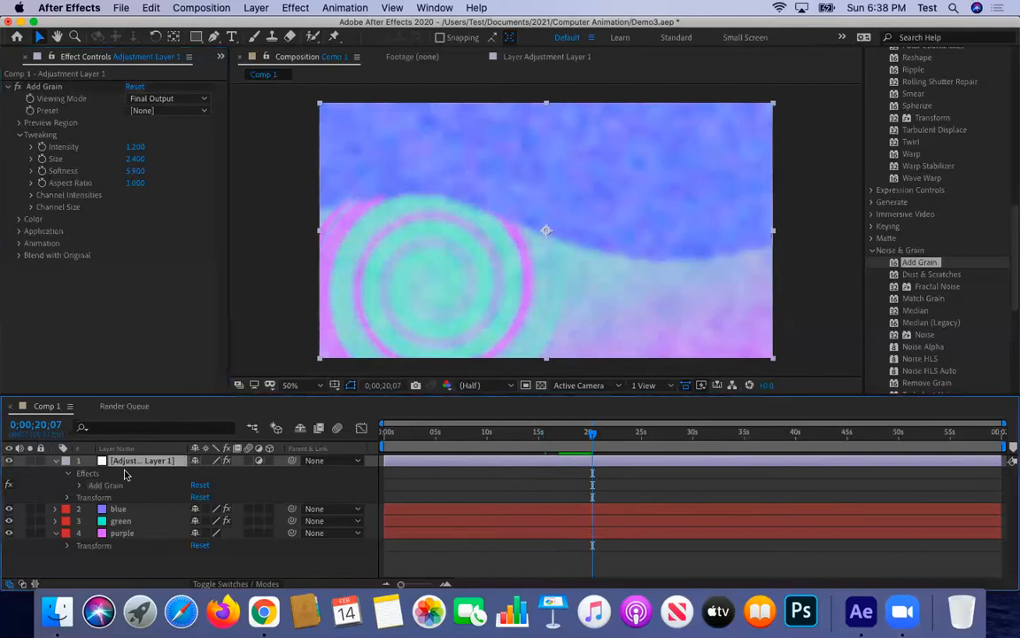
pyautogui.moveTo(127, 505); pyautogui.dragTo(124, 513)
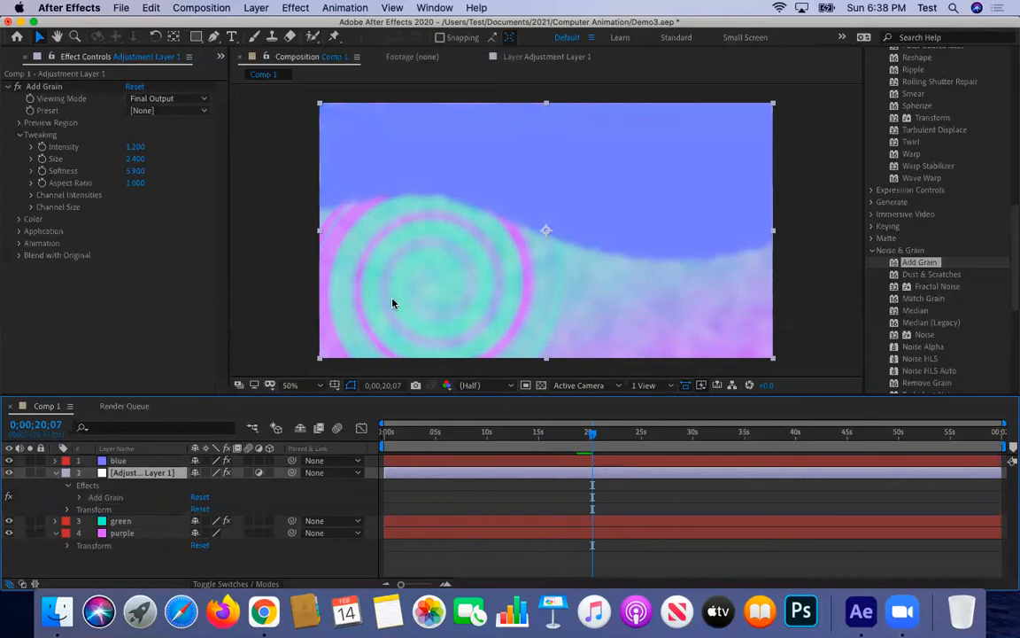
pyautogui.moveTo(141, 503); pyautogui.dragTo(131, 531)
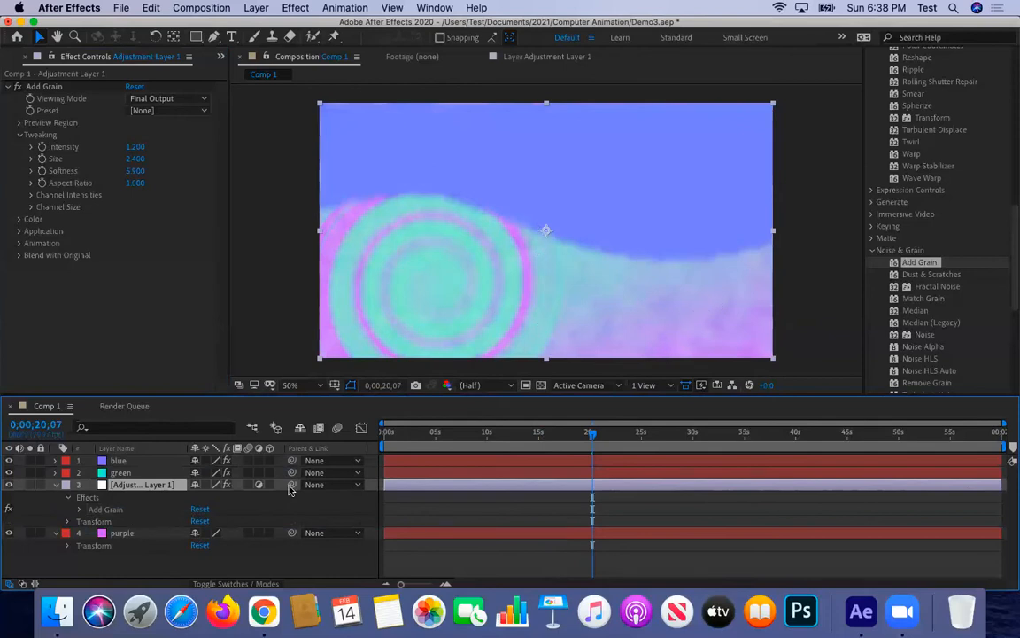
pyautogui.moveTo(138, 463); pyautogui.dragTo(126, 463)
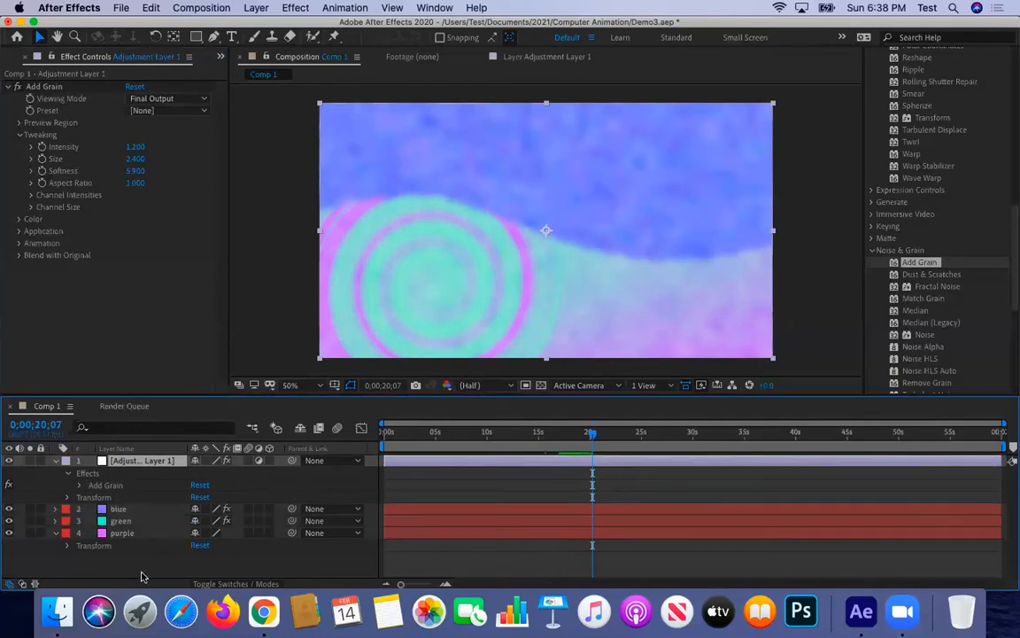
# Set the adjustment layer's Add Grain Aspect Ratio to 0.9 and its Red Intensity to 0.4.
pyautogui.scroll(-5, 868, 279)
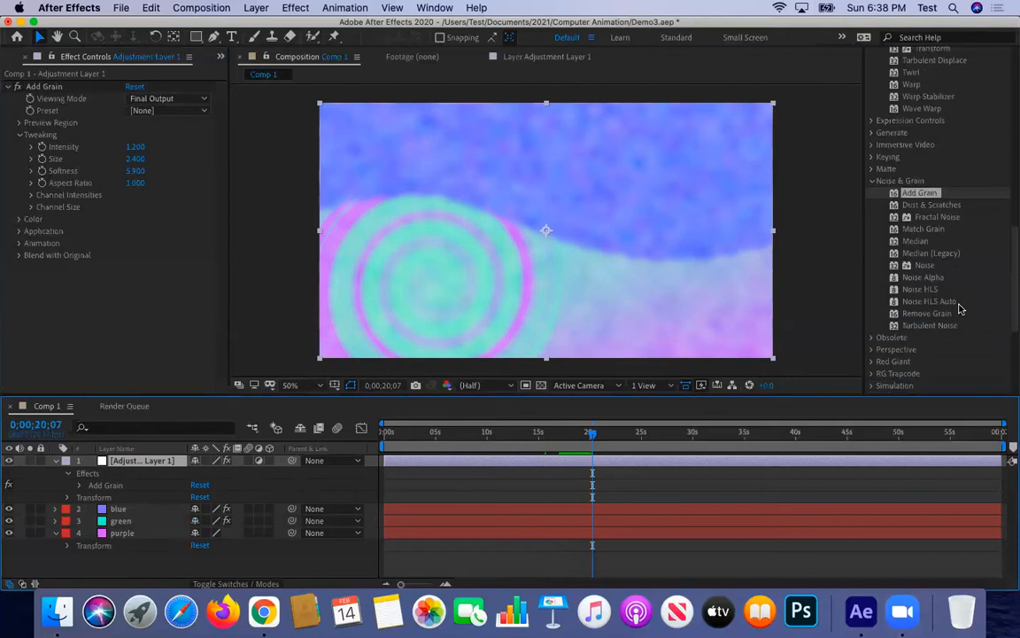
pyautogui.moveTo(128, 182); pyautogui.dragTo(208, 192)
pyautogui.moveTo(107, 192); pyautogui.dragTo(69, 194)
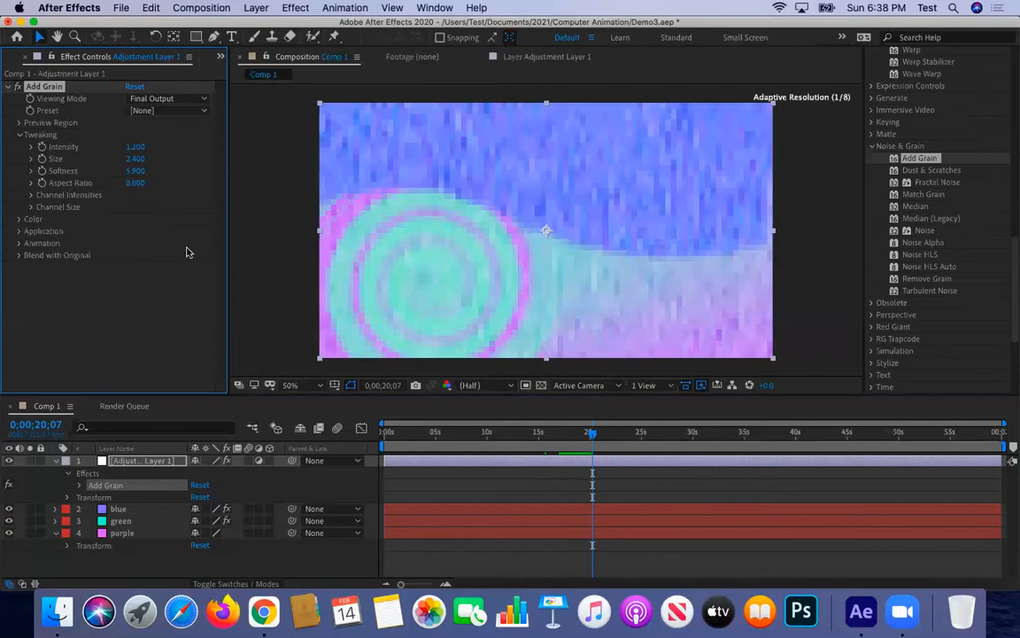
pyautogui.moveTo(153, 183); pyautogui.dragTo(100, 182)
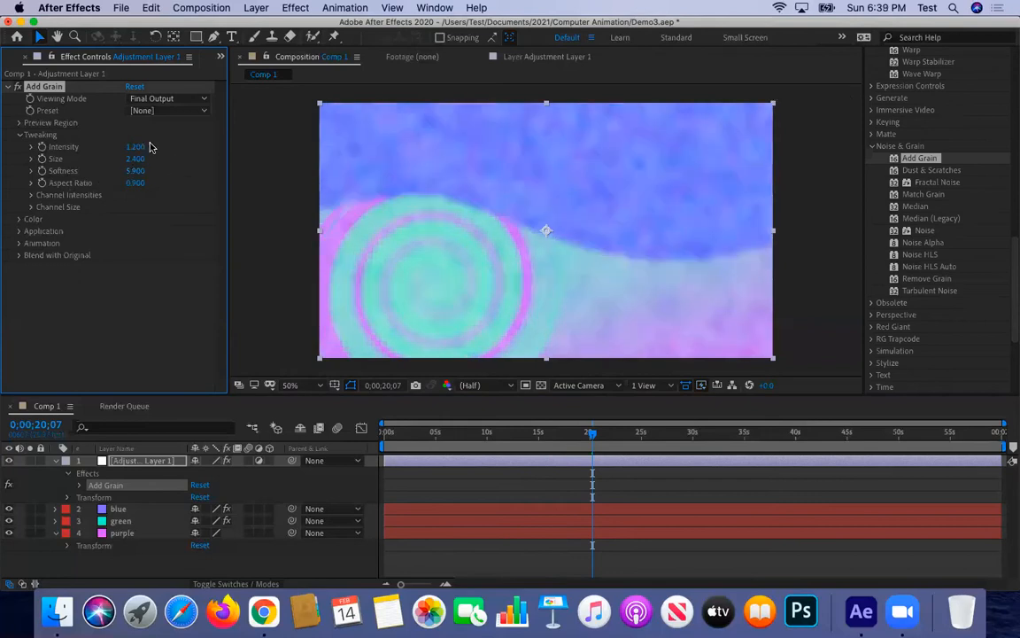
pyautogui.click(31, 195)
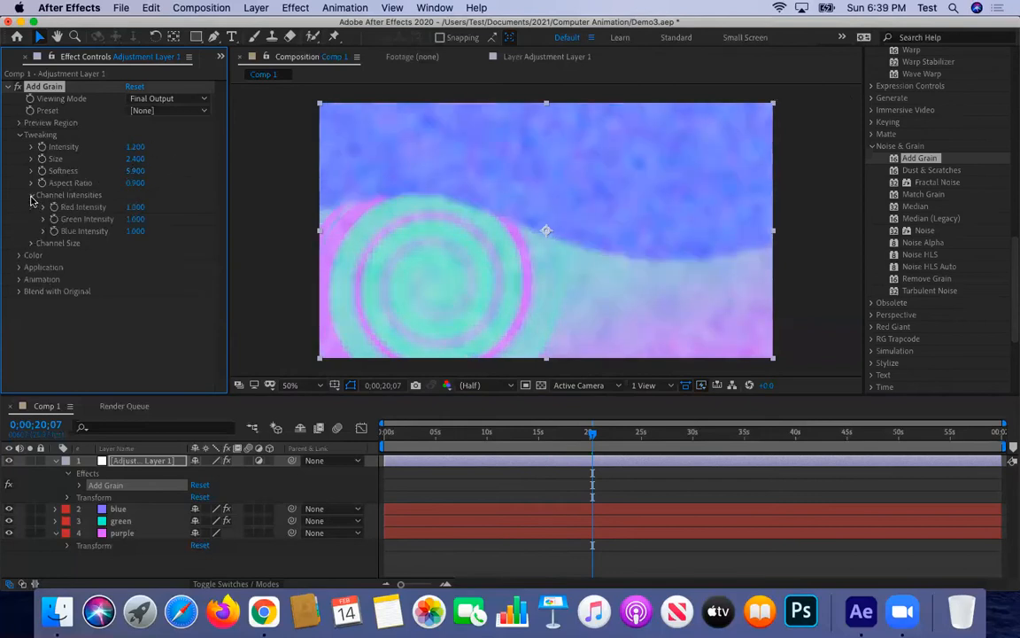
pyautogui.moveTo(134, 206); pyautogui.dragTo(274, 236)
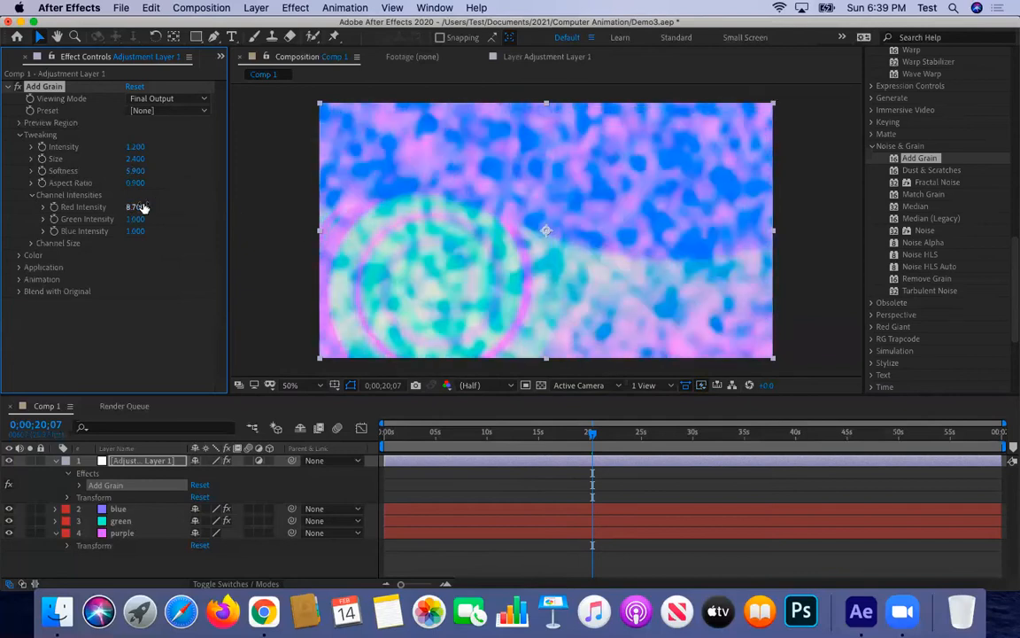
pyautogui.moveTo(102, 206); pyautogui.dragTo(83, 204)
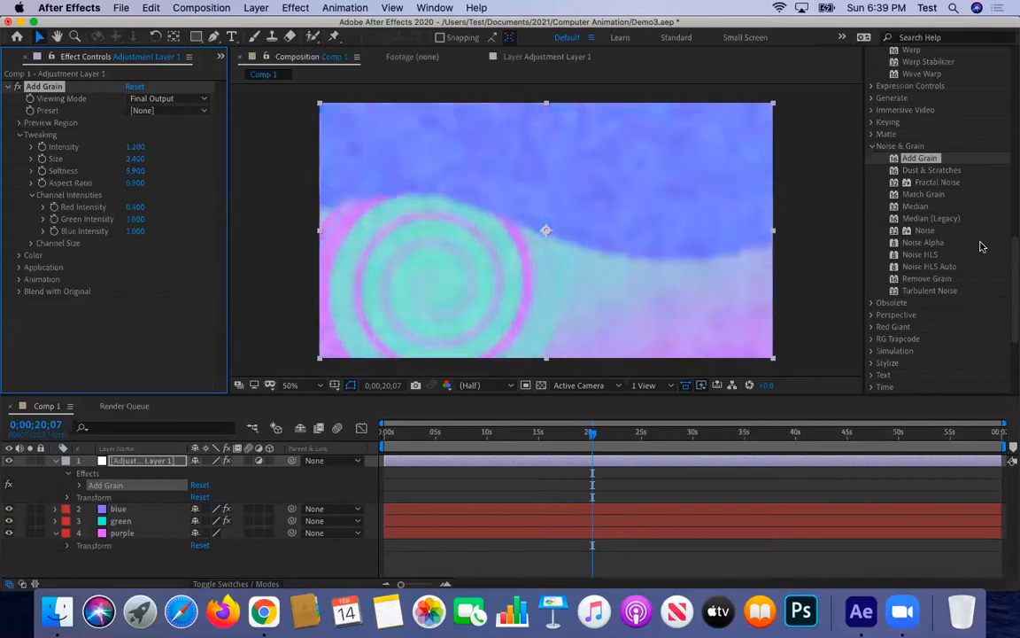
pyautogui.scroll(-3, 980, 246)
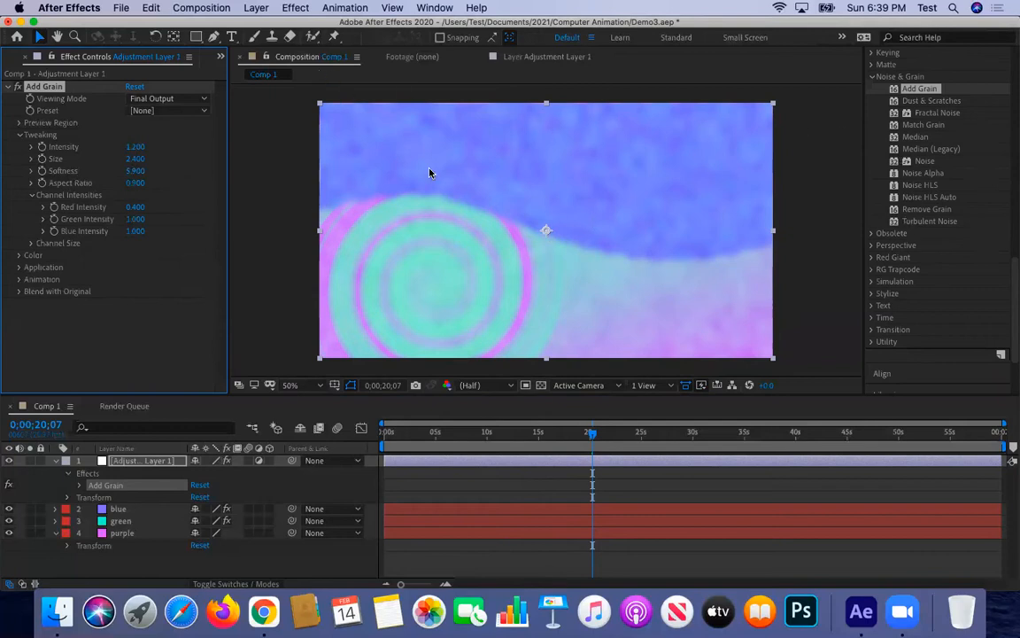
# Set the blue layer's Ripple to Symmetric conversion, Wave Width 42.2, Wave Height 223 and Ripple Phase 6° while previewing the animation.
pyautogui.click(55, 509)
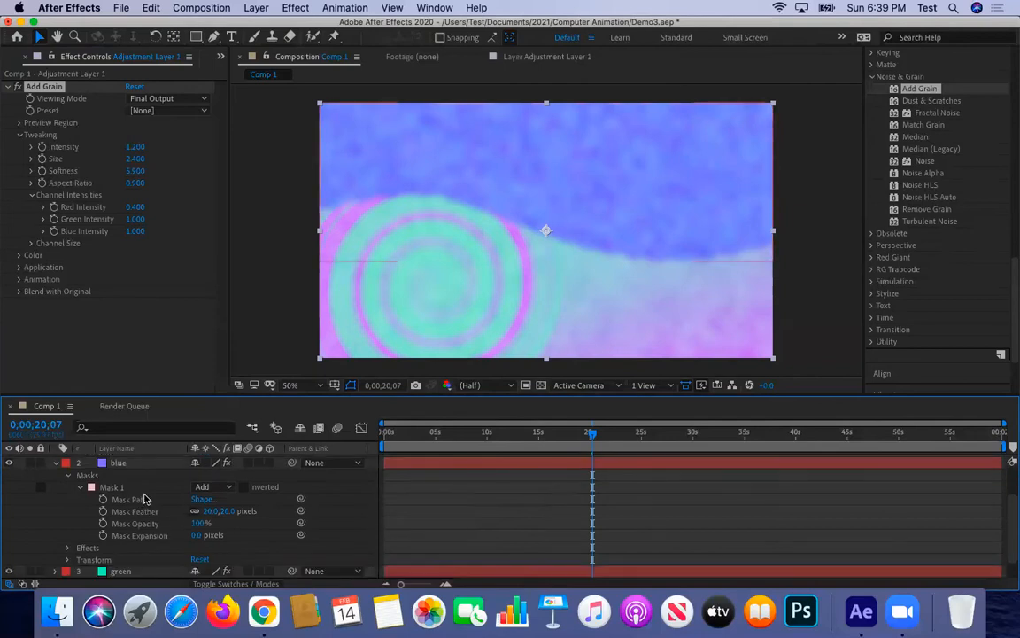
pyautogui.click(98, 559)
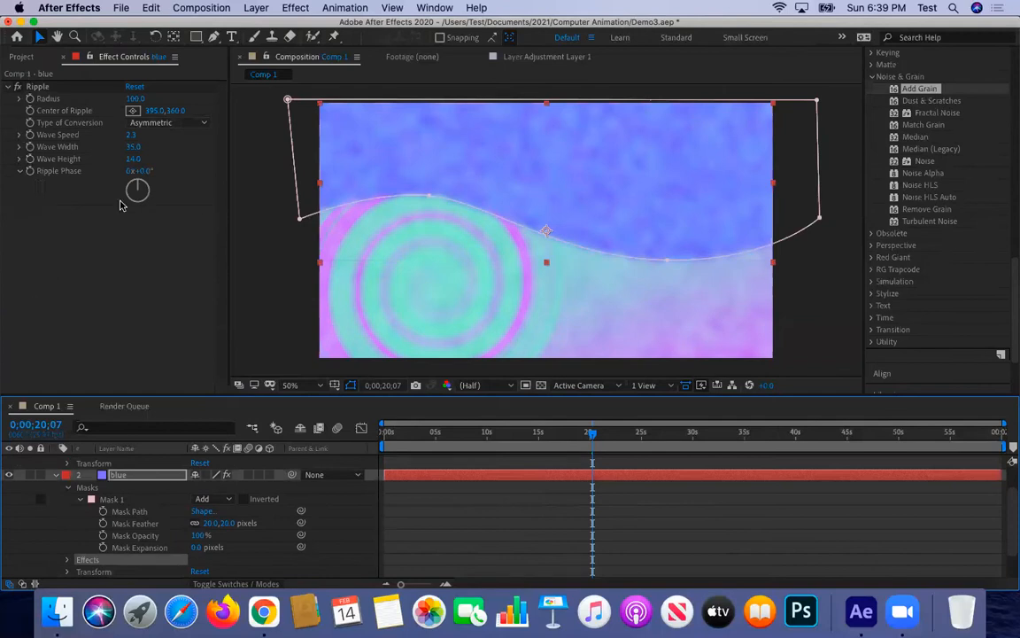
pyautogui.moveTo(132, 146); pyautogui.dragTo(139, 146)
pyautogui.press('space')
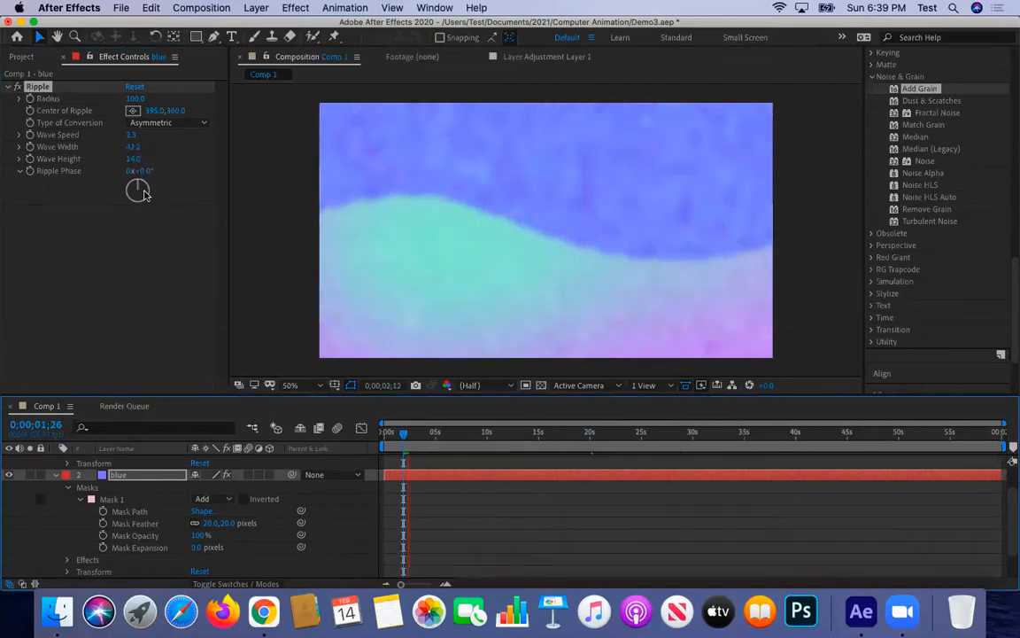
pyautogui.moveTo(138, 183); pyautogui.dragTo(291, 164)
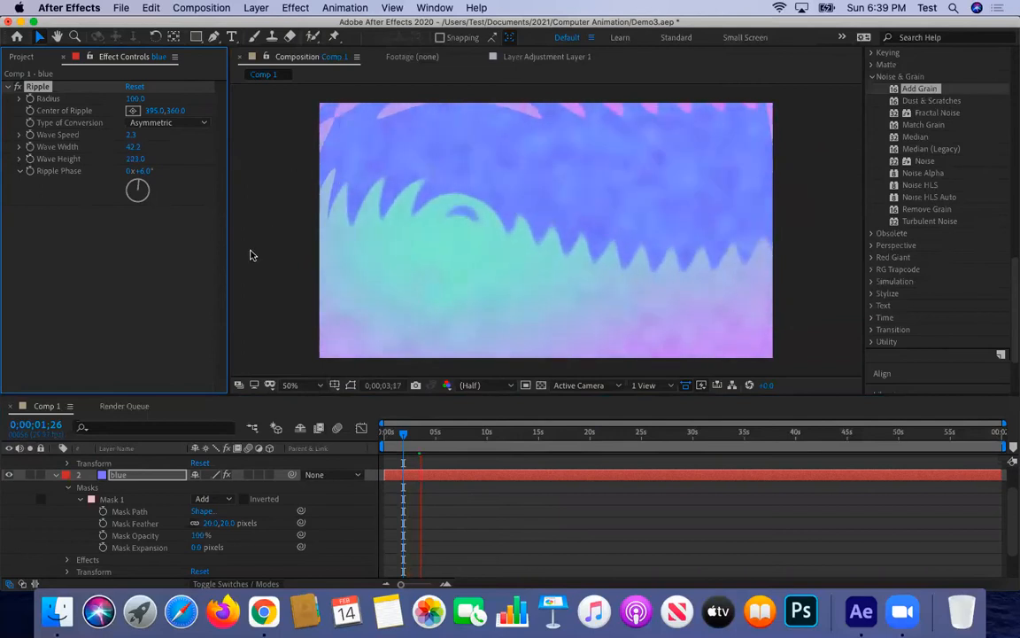
pyautogui.click(204, 123)
pyautogui.click(186, 152)
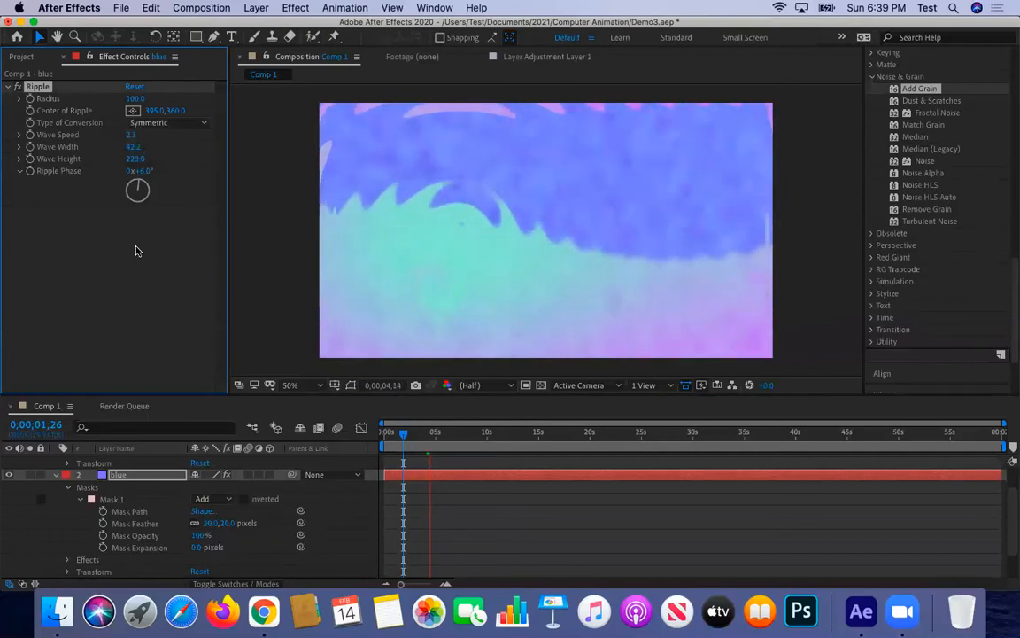
# Move the blue layer's ripple center to 897, 219 and reduce its Wave Width to 24.7.
pyautogui.moveTo(146, 111)
pyautogui.mouseDown()
pyautogui.moveTo(210, 111)
pyautogui.moveTo(135, 111)
pyautogui.mouseUp()
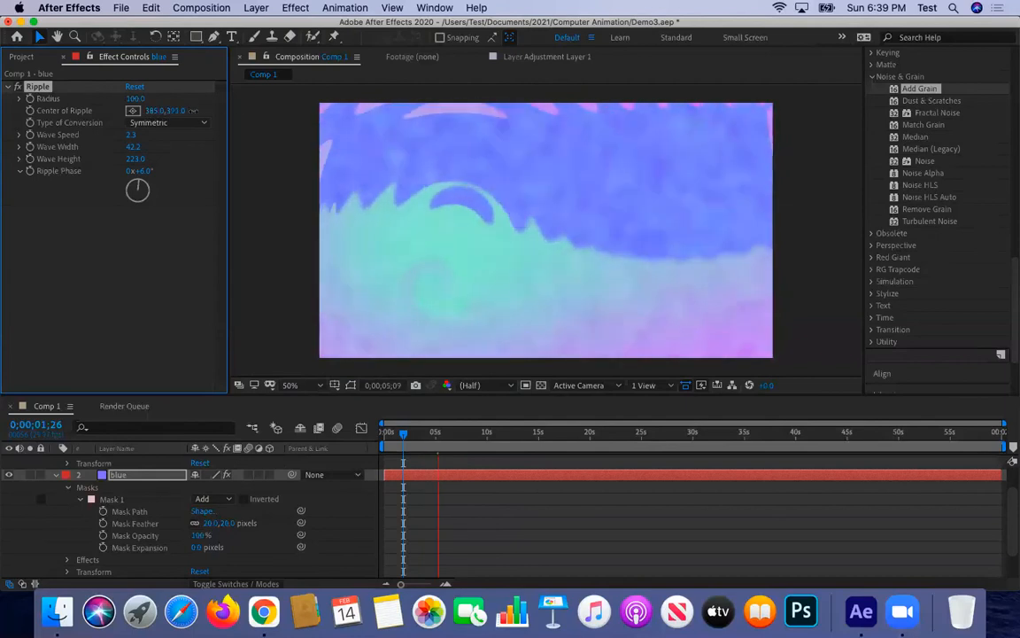
pyautogui.moveTo(207, 111); pyautogui.dragTo(53, 85)
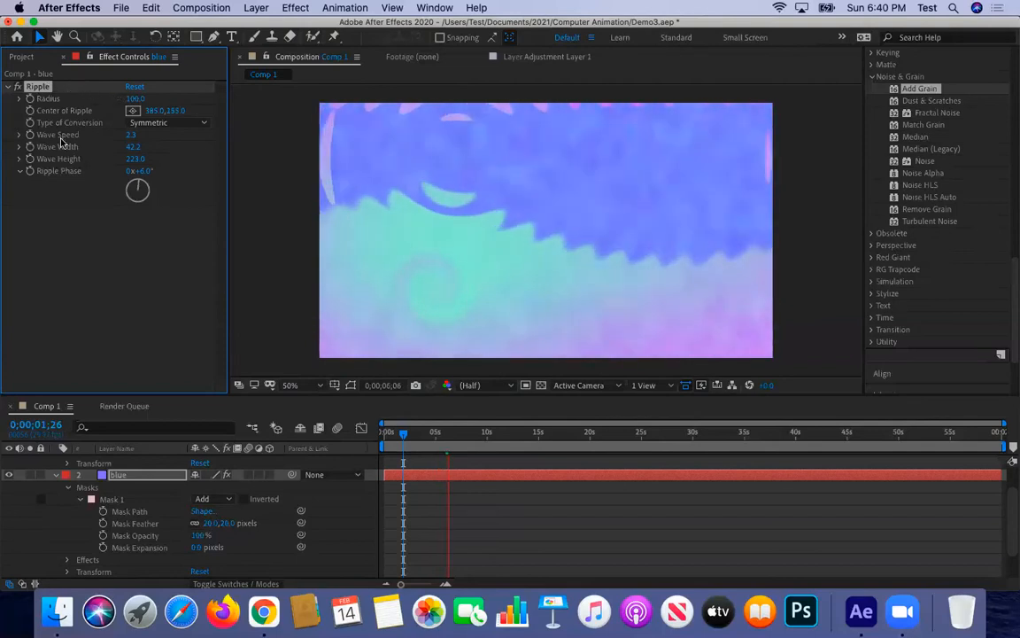
pyautogui.moveTo(130, 148); pyautogui.dragTo(86, 135)
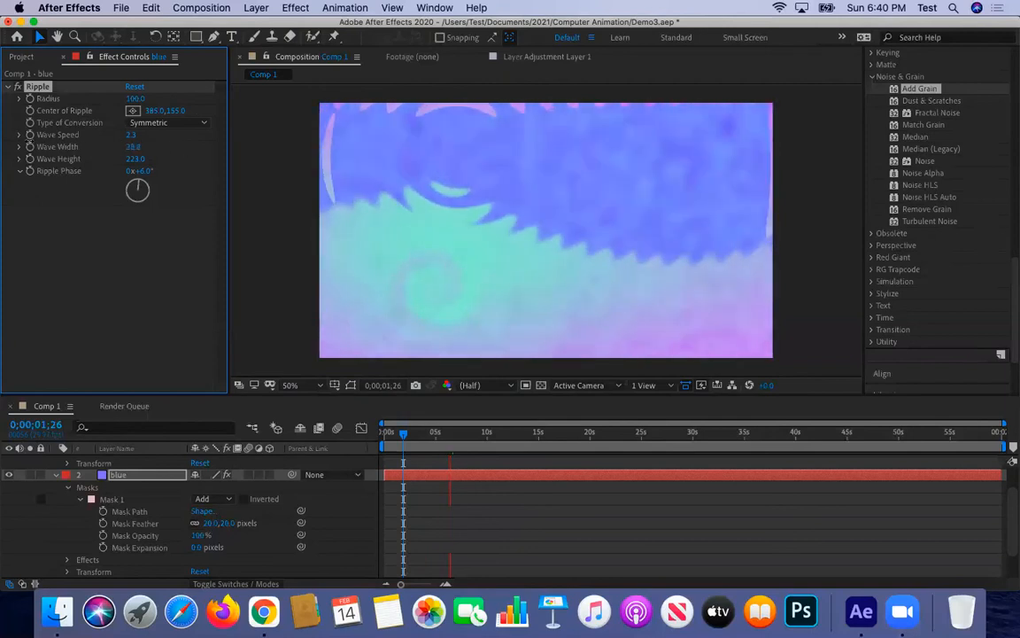
pyautogui.moveTo(5, 135); pyautogui.dragTo(7, 154)
pyautogui.moveTo(146, 111); pyautogui.dragTo(533, 200)
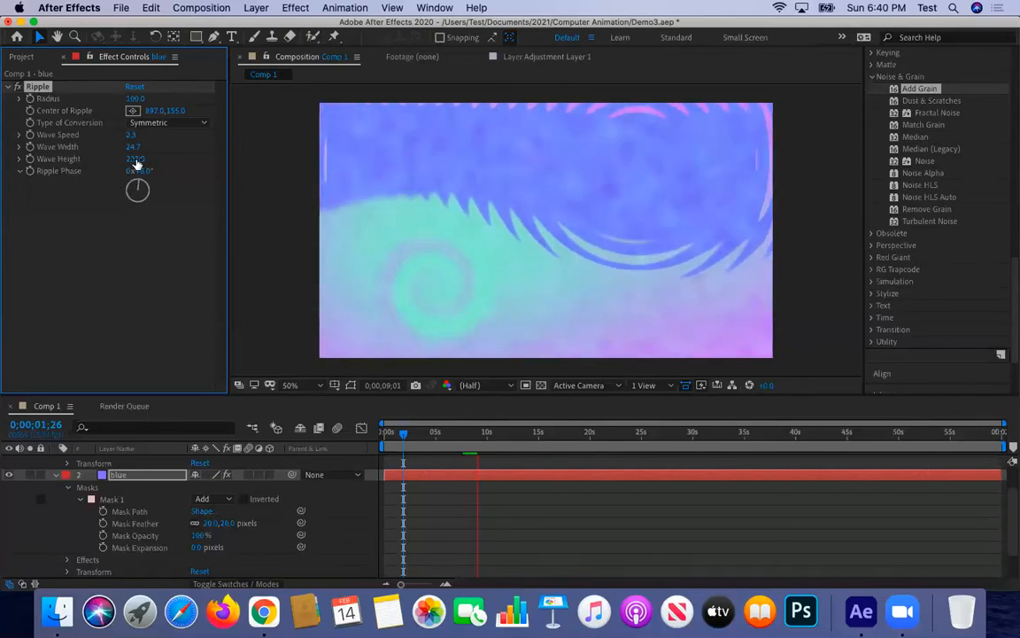
pyautogui.moveTo(174, 117); pyautogui.dragTo(217, 115)
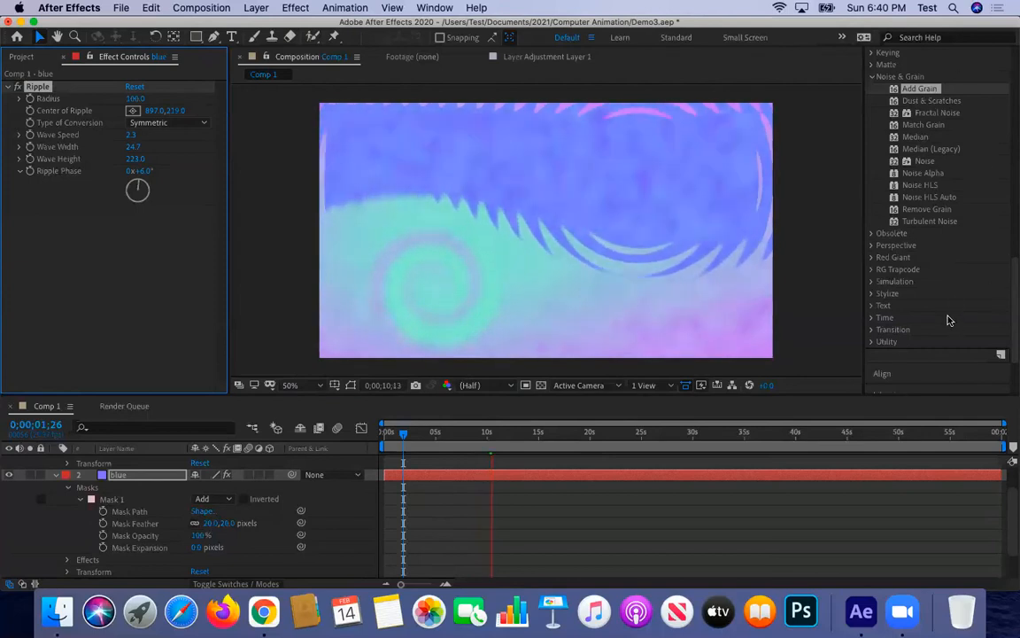
# Stop the preview and apply the Stylize effect CC Glass to the adjustment layer.
pyautogui.click(873, 292)
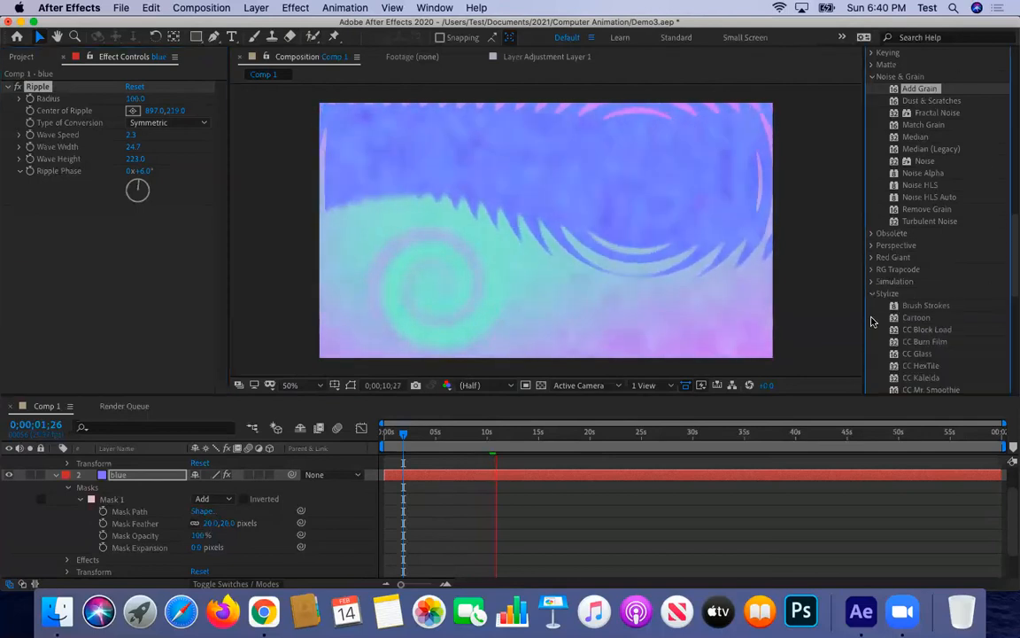
pyautogui.scroll(-1, 872, 314)
pyautogui.scroll(-1, 921, 332)
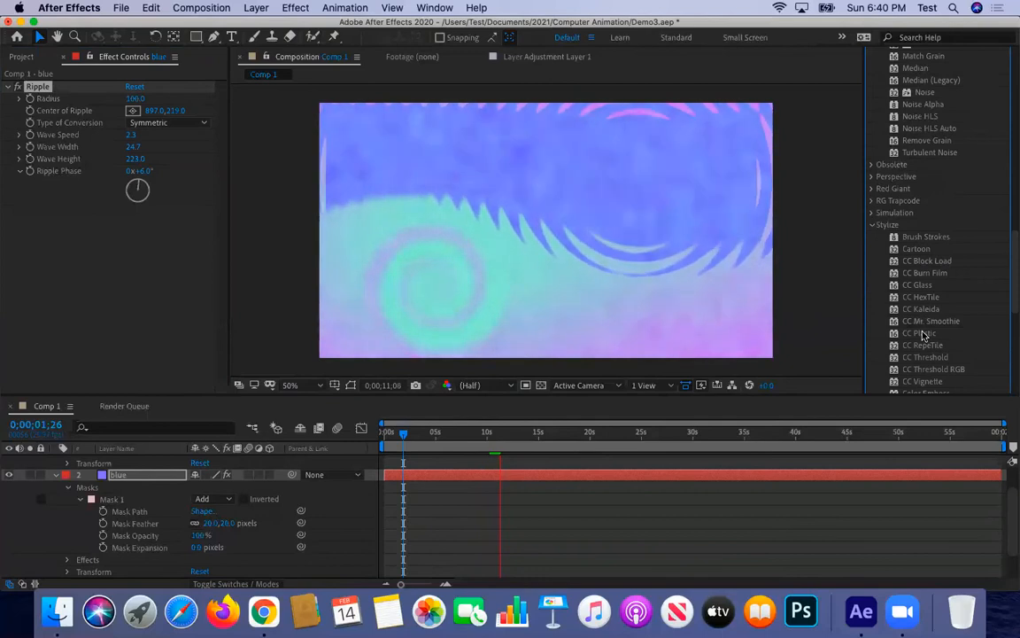
pyautogui.press('space')
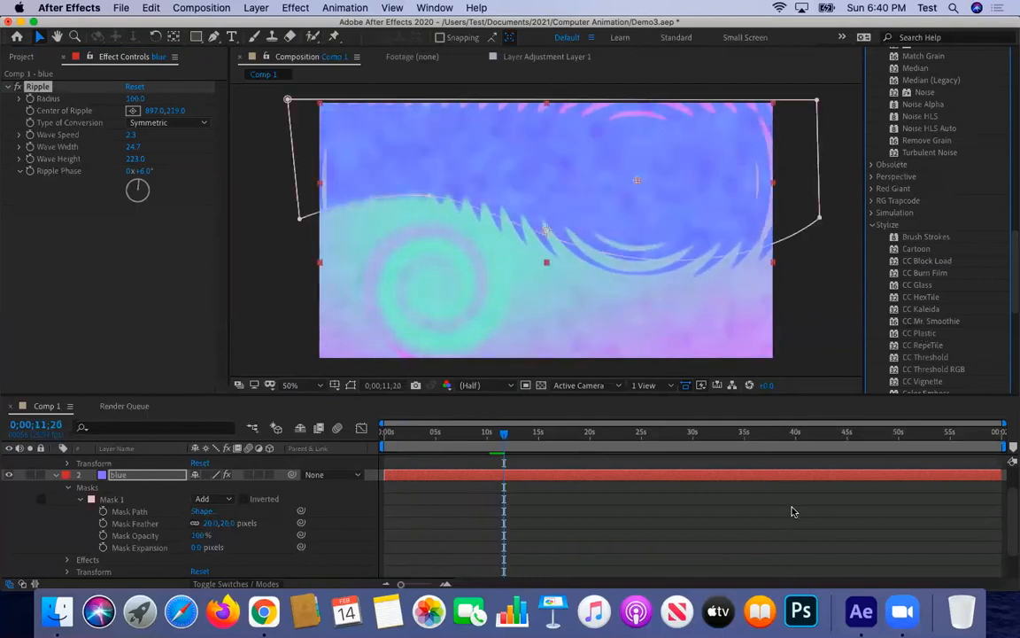
pyautogui.moveTo(893, 292); pyautogui.dragTo(126, 468)
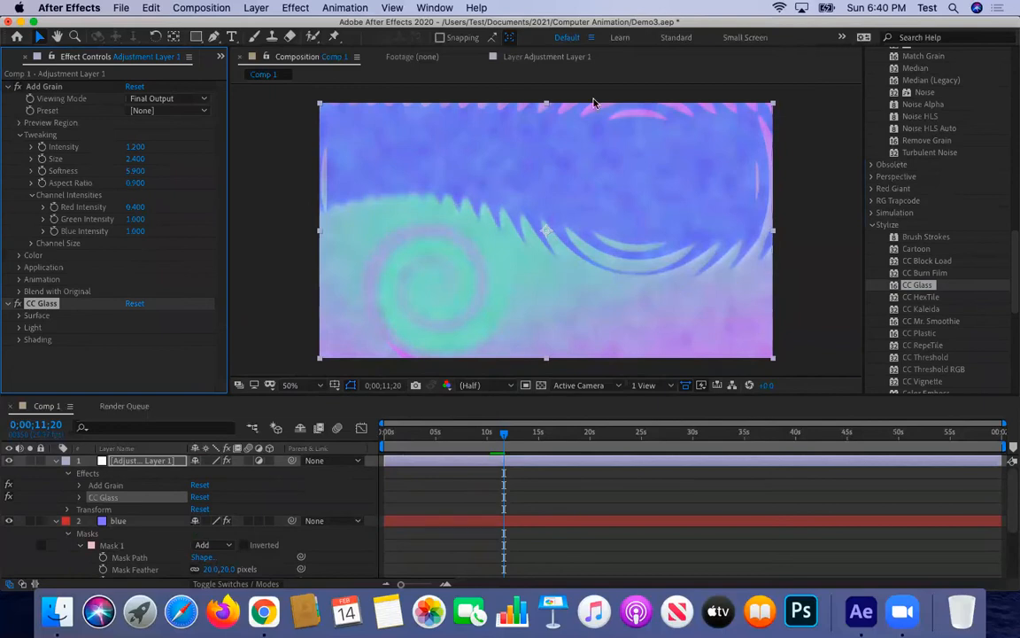
# Try CC Kaleida on the adjustment layer with Size 9.1, preview it briefly, and delete the effect.
pyautogui.scroll(-4, 919, 250)
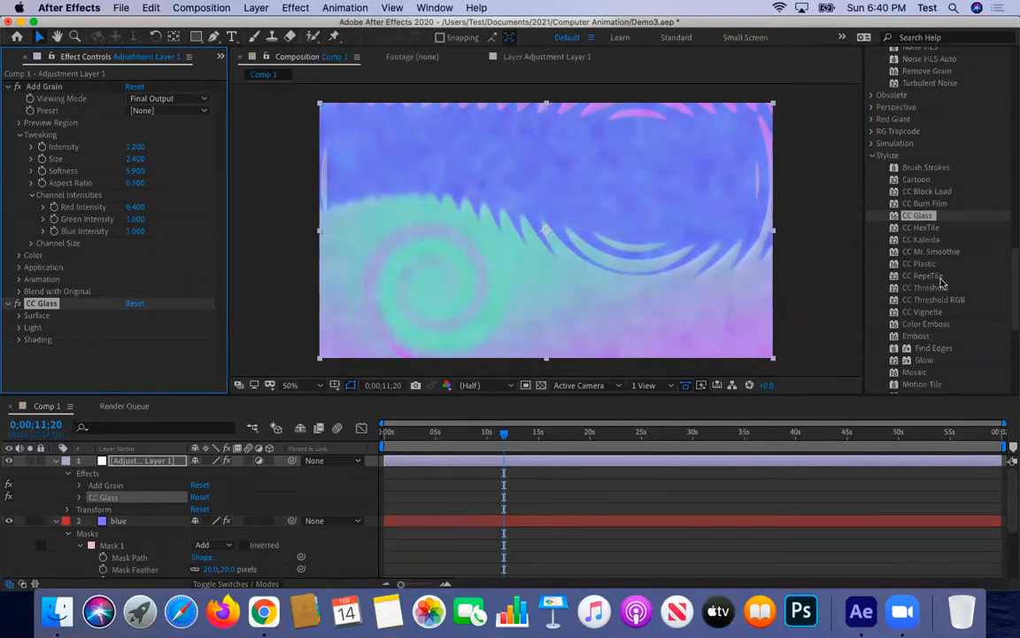
pyautogui.moveTo(904, 240); pyautogui.dragTo(398, 295)
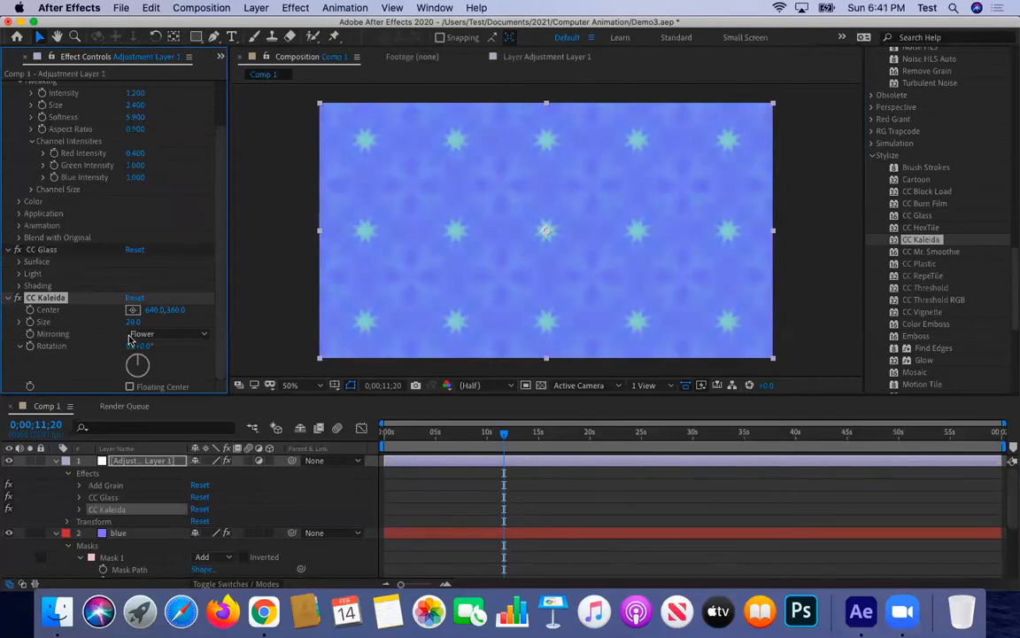
pyautogui.moveTo(133, 321); pyautogui.dragTo(580, 503)
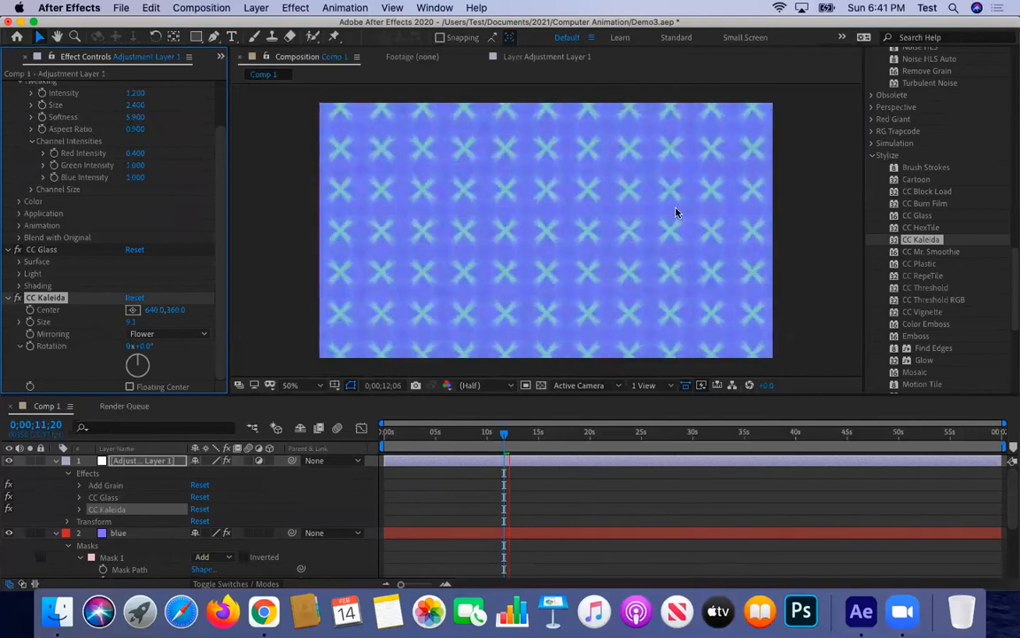
pyautogui.press('space')
pyautogui.scroll(1, 835, 307)
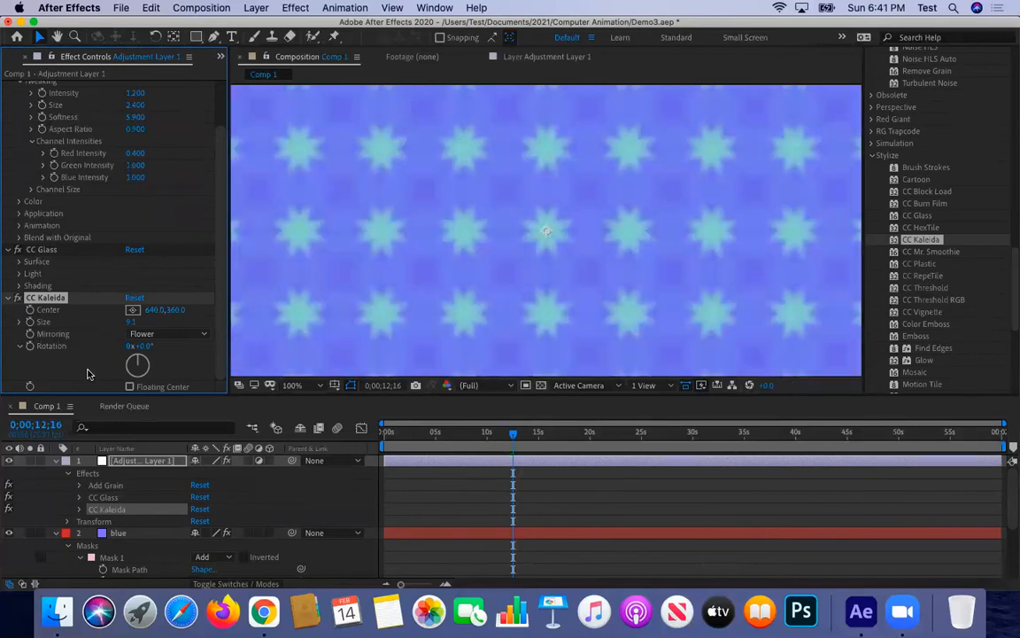
pyautogui.press('Delete')
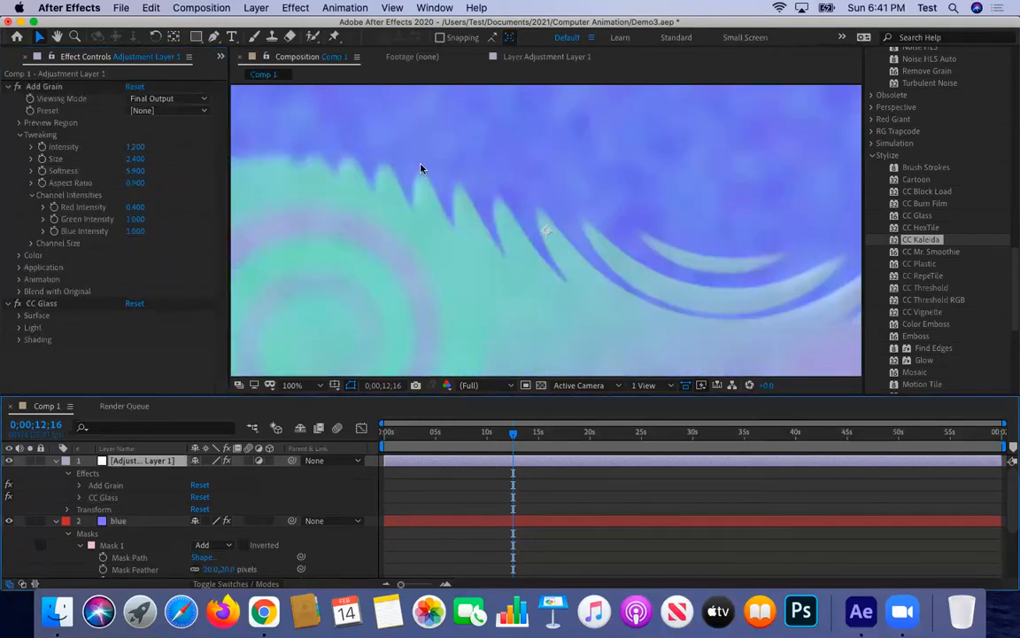
# Try the Glow effect on the adjustment layer and remove it.
pyautogui.scroll(-2, 421, 168)
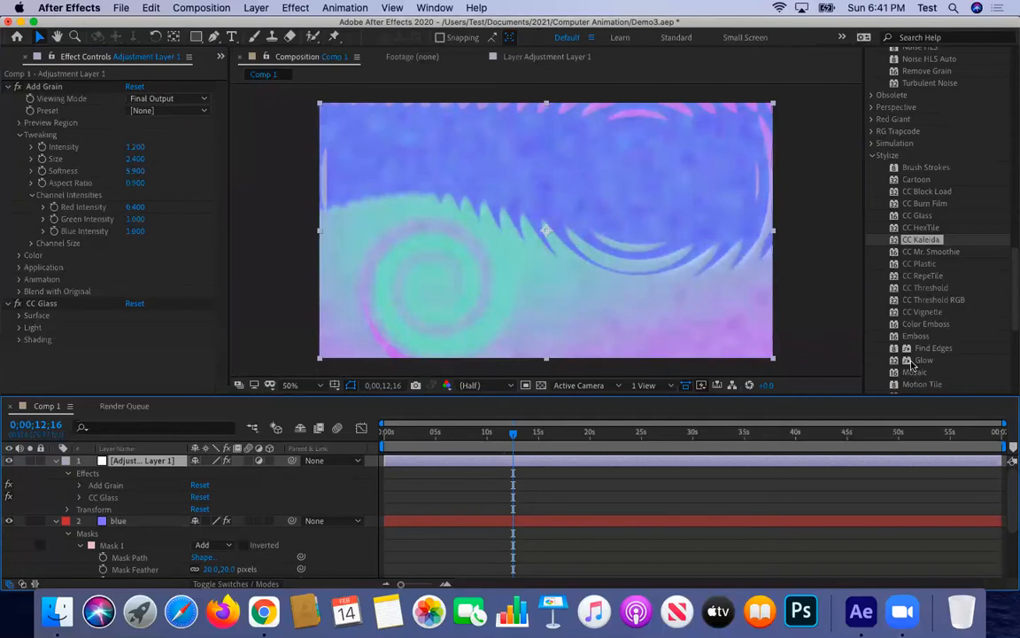
pyautogui.moveTo(892, 361); pyautogui.dragTo(394, 234)
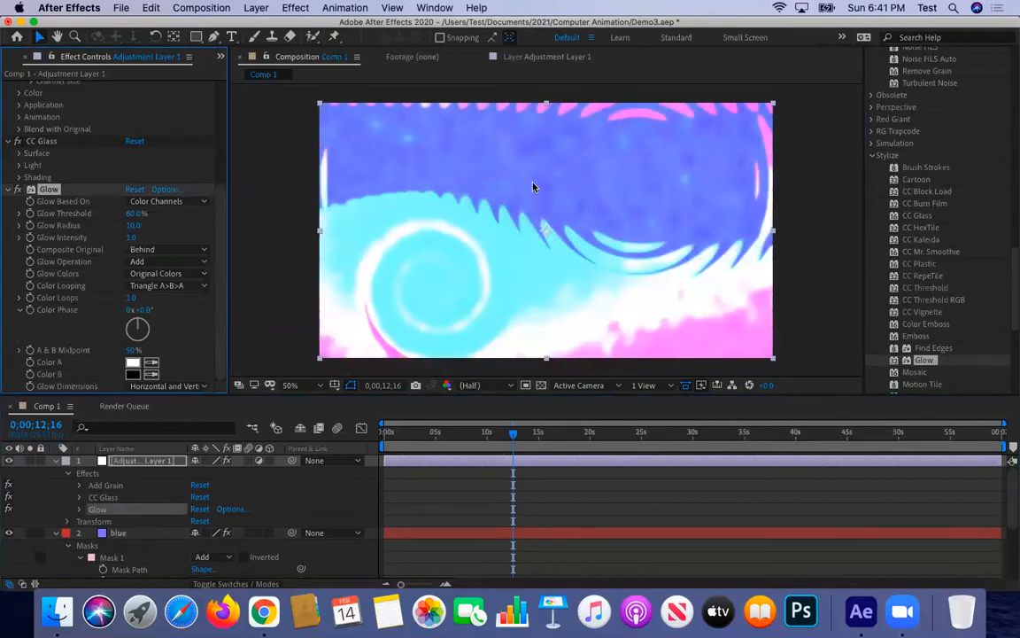
pyautogui.press('Delete')
# Apply the Glow effect to the purple layer and preview the animation for about a second.
pyautogui.scroll(-4, 101, 525)
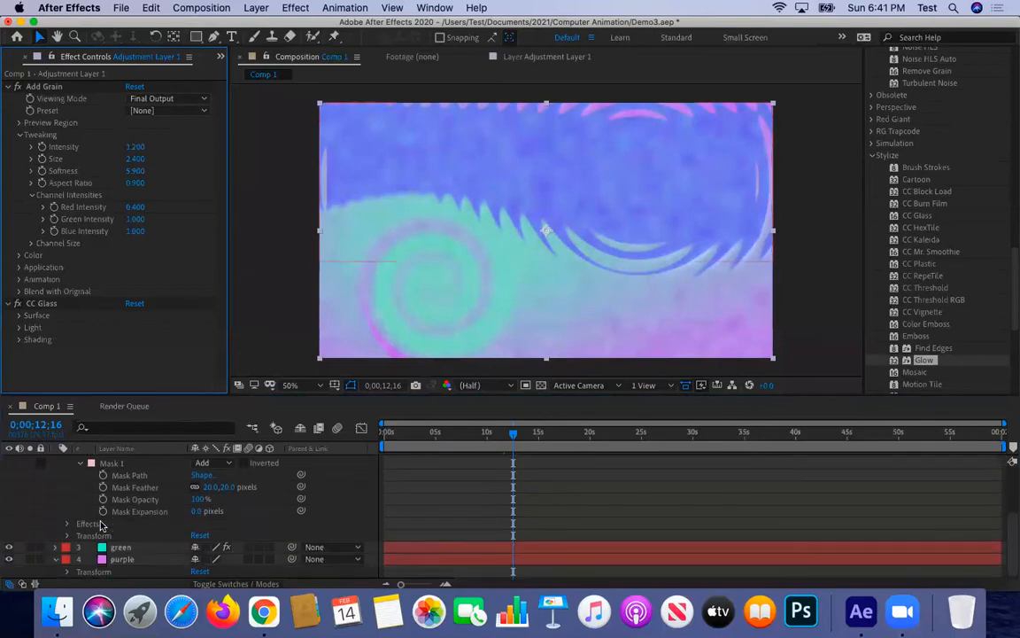
pyautogui.click(142, 560)
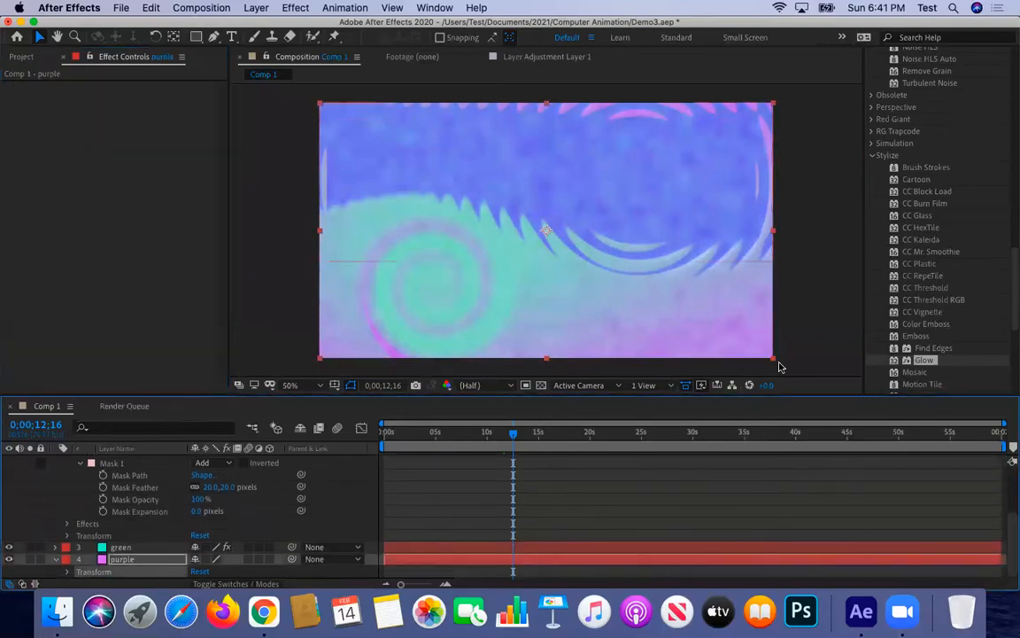
pyautogui.moveTo(930, 363); pyautogui.dragTo(162, 565)
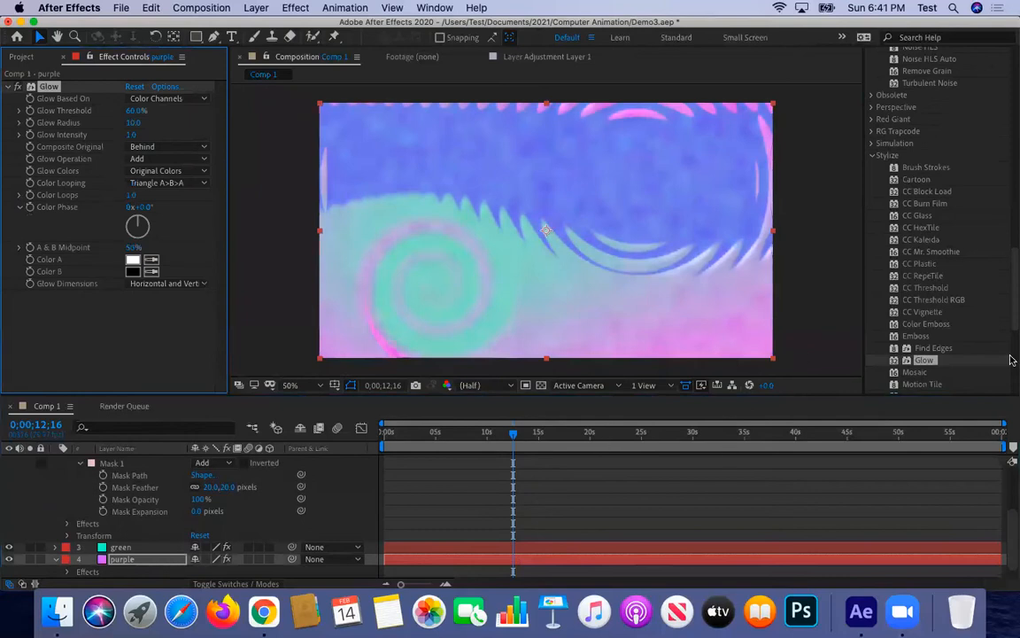
pyautogui.press('space')
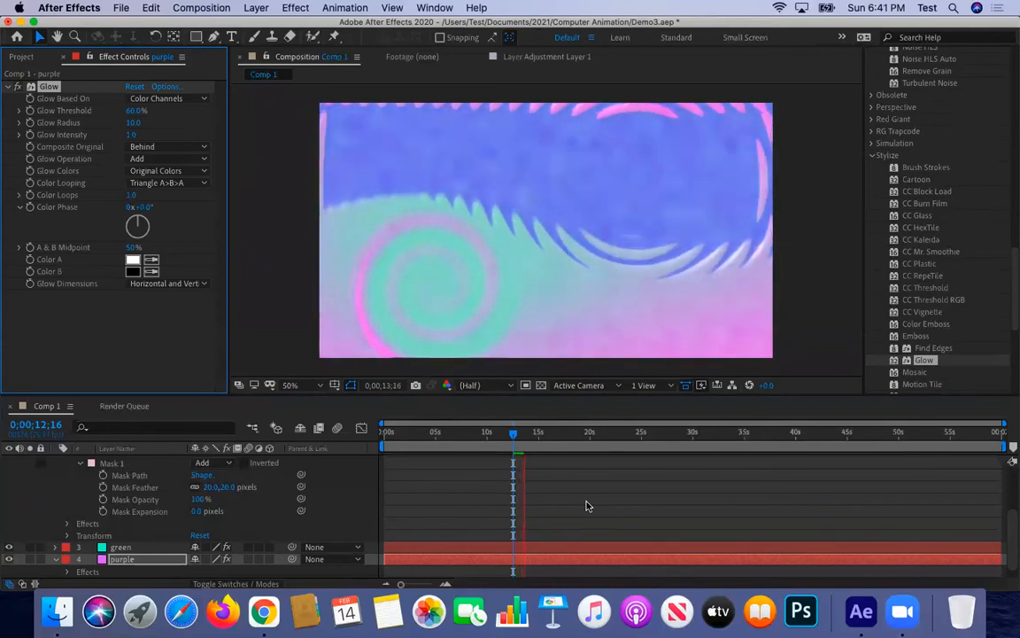
pyautogui.press('space')
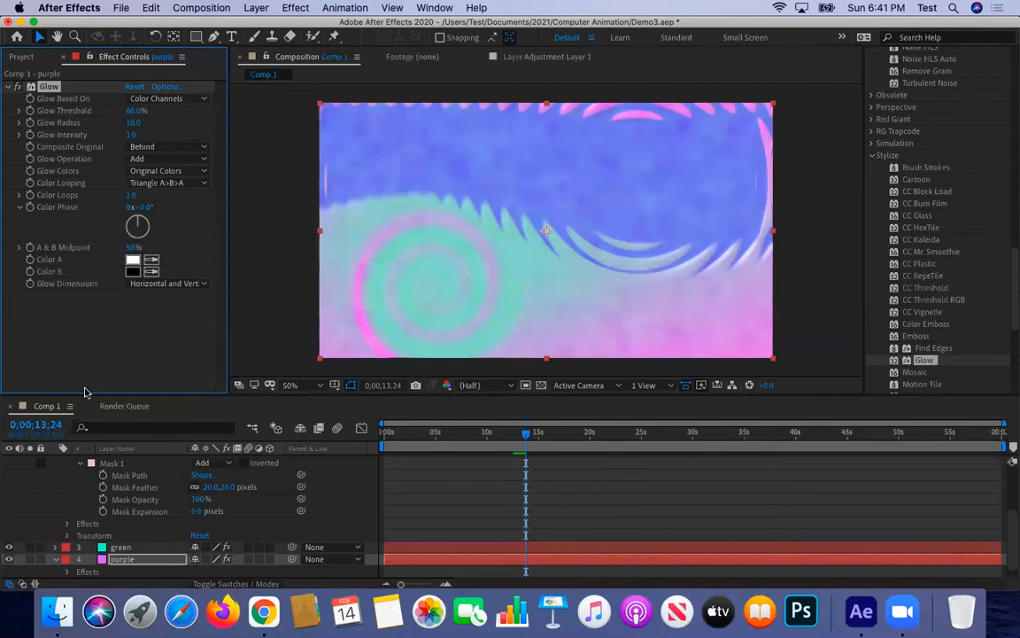
# Import Comp2.mp4 from the Demo_AME folder as footage with Create Composition enabled.
pyautogui.click(20, 57)
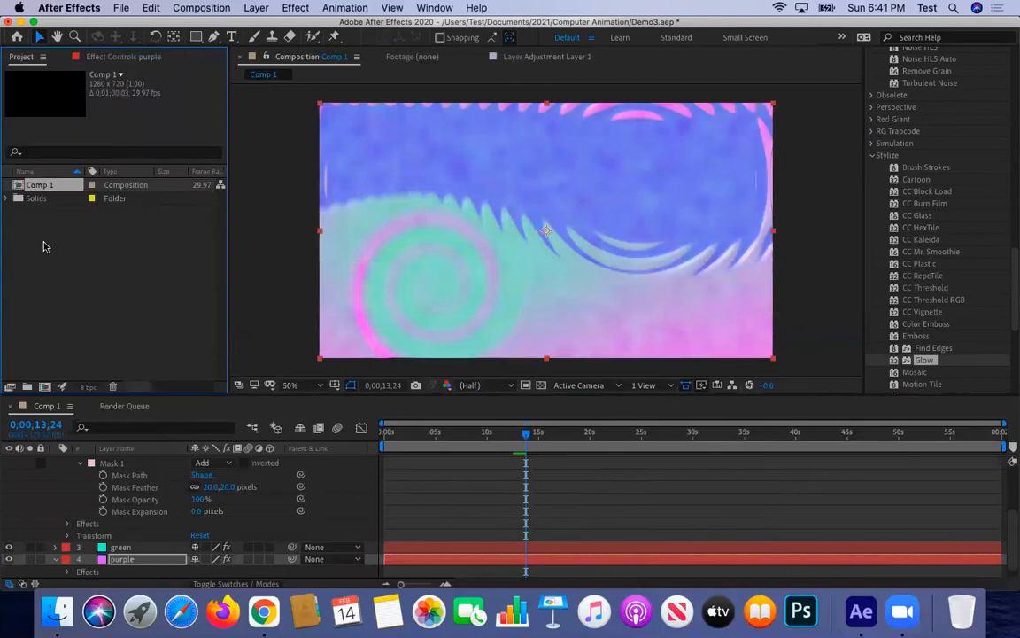
pyautogui.click(74, 248)
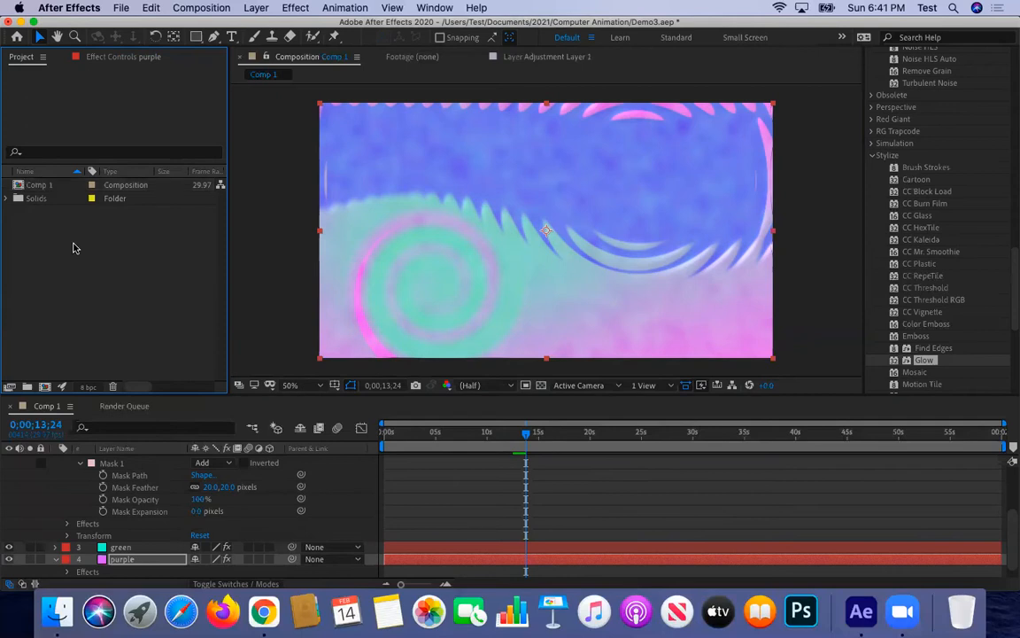
pyautogui.doubleClick(74, 253)
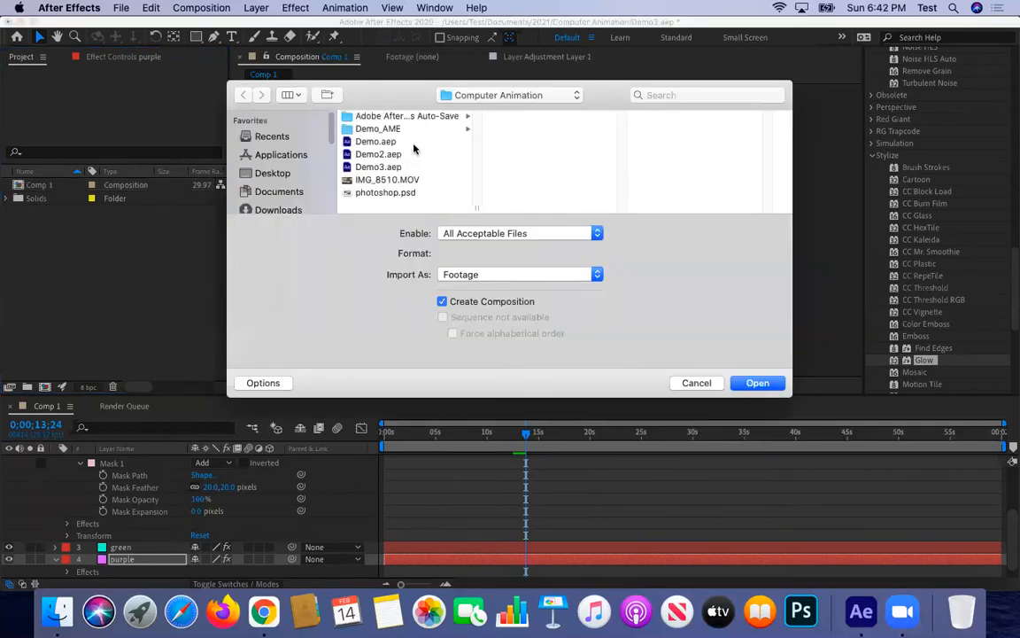
pyautogui.click(416, 132)
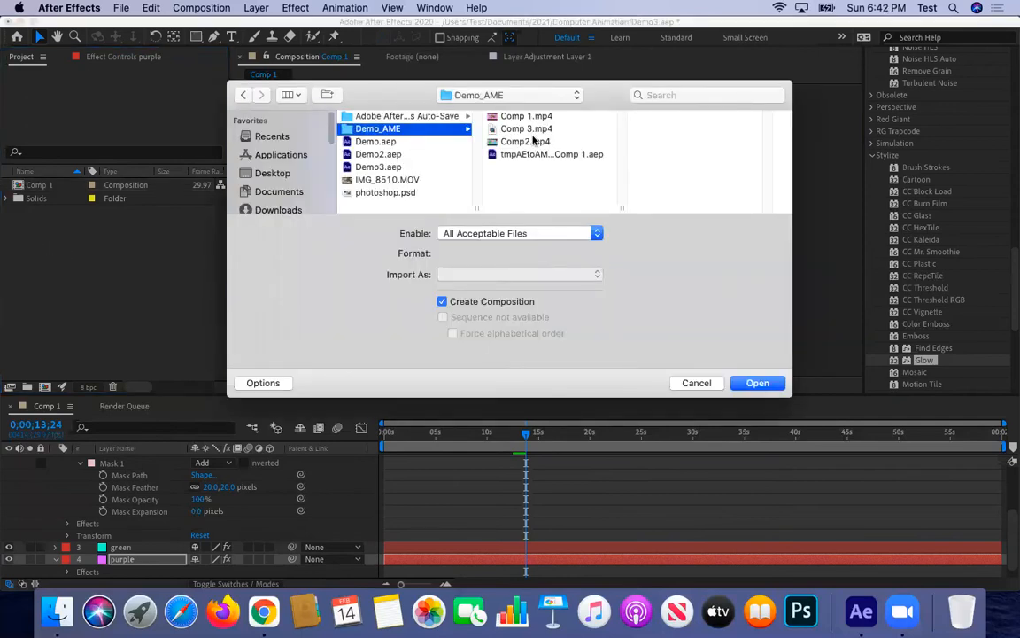
pyautogui.click(526, 142)
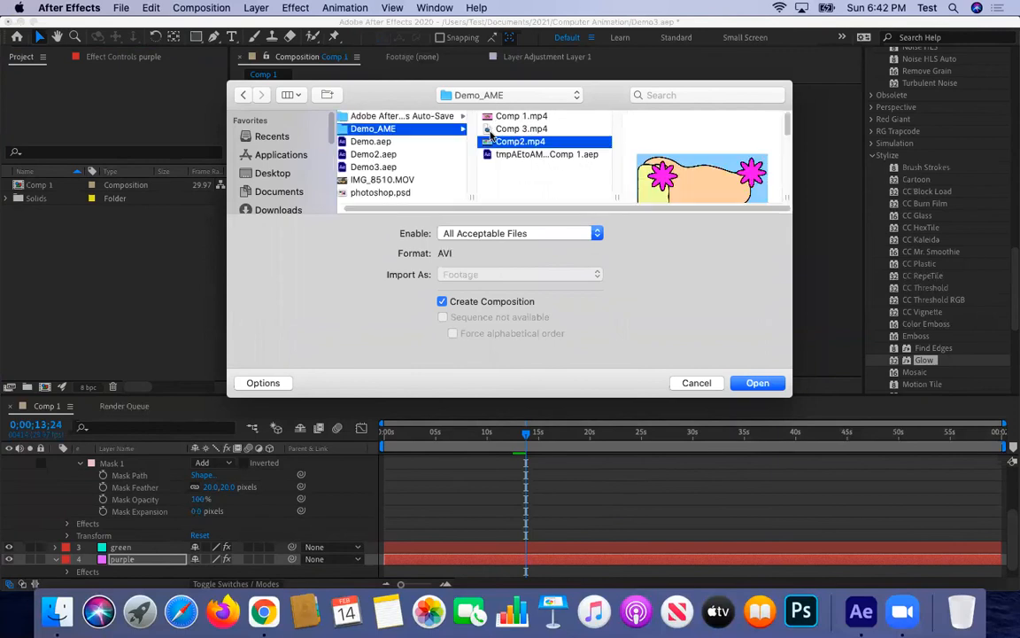
pyautogui.click(777, 382)
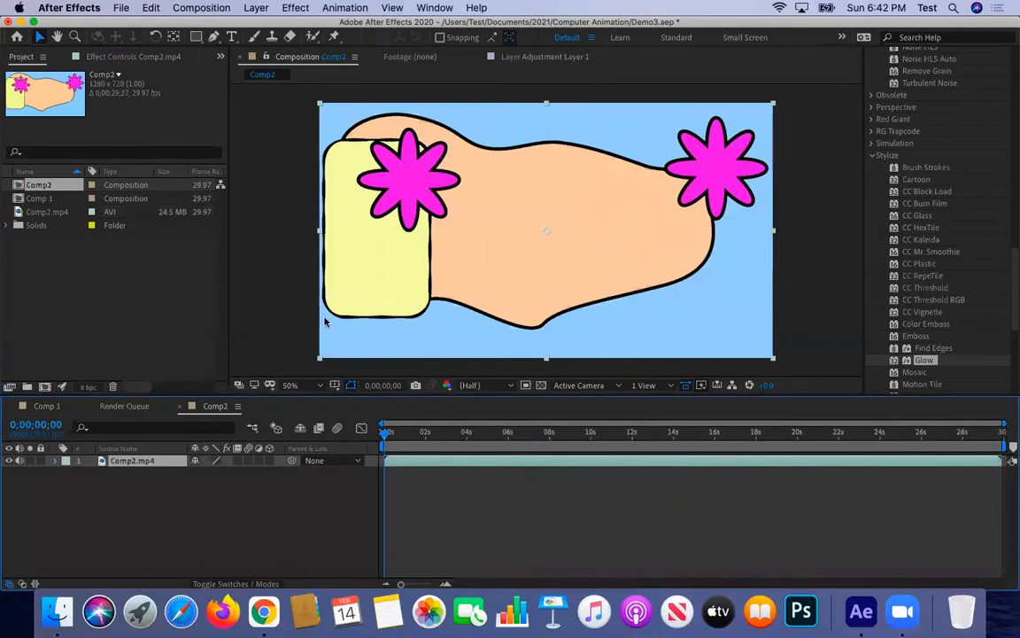
# Create a new project folder named precomps.
pyautogui.click(62, 199)
pyautogui.doubleClick(54, 202)
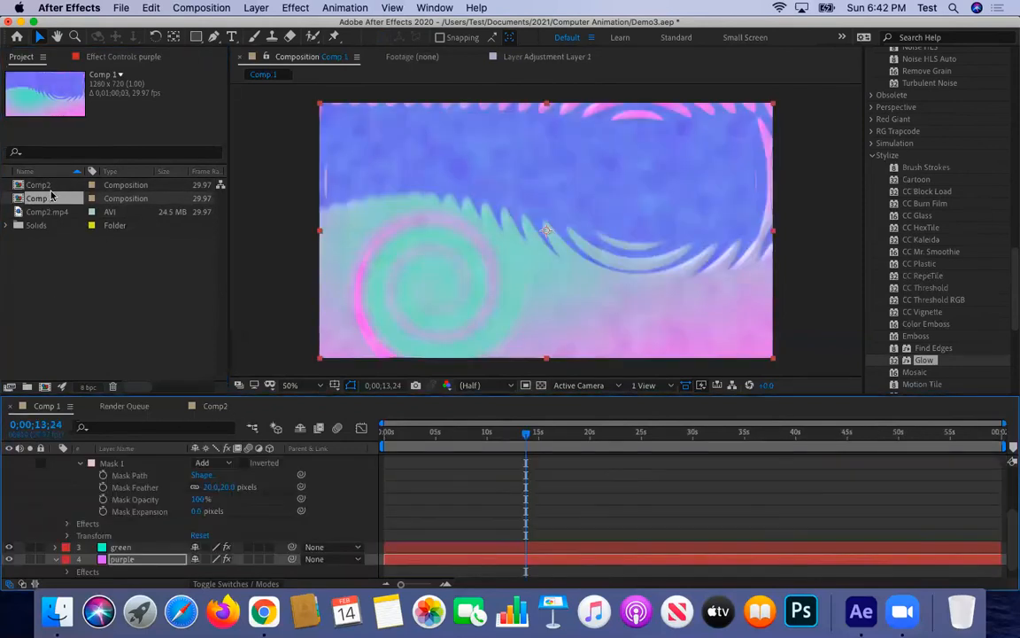
pyautogui.doubleClick(51, 185)
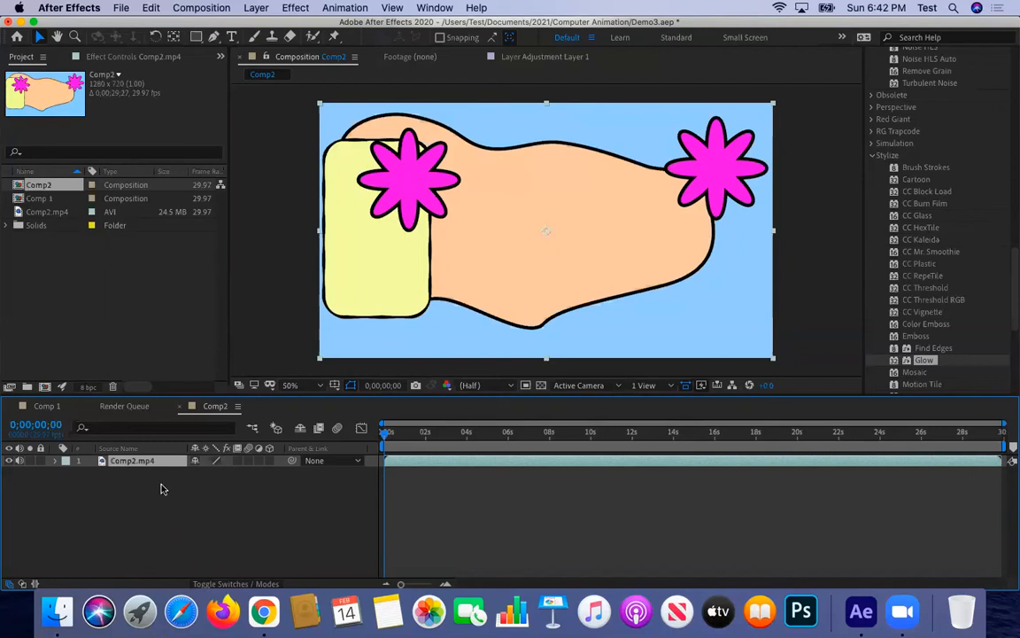
pyautogui.rightClick(104, 293)
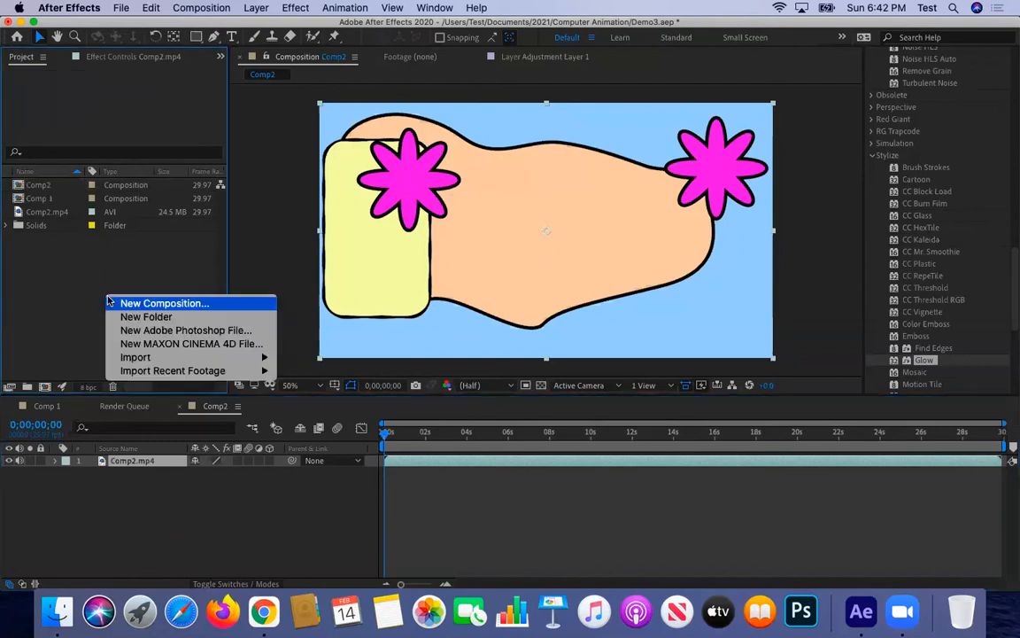
pyautogui.click(146, 316)
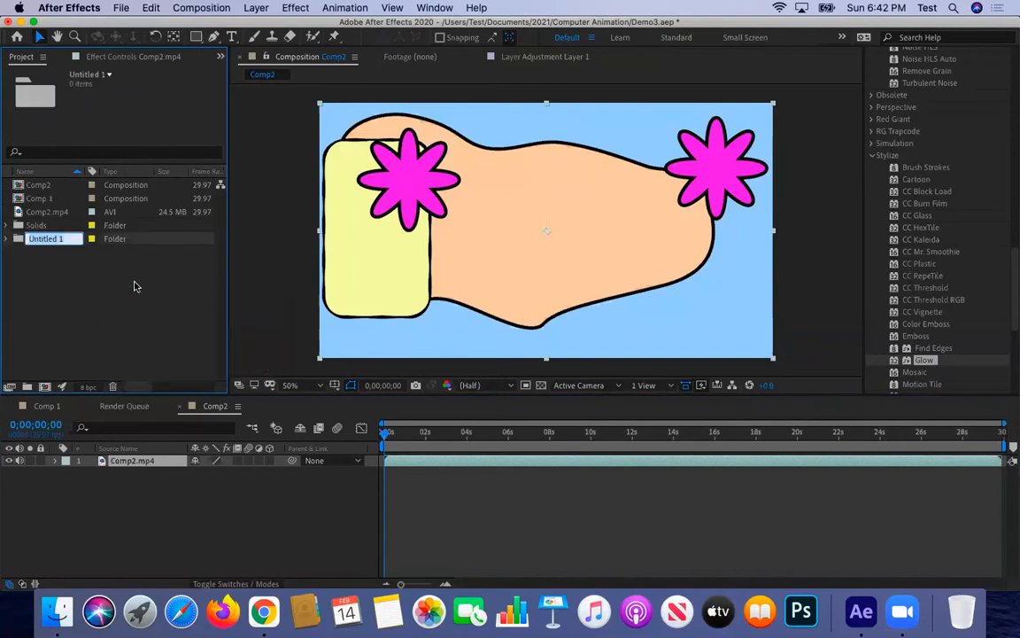
pyautogui.write('precomps')
pyautogui.press('Return')
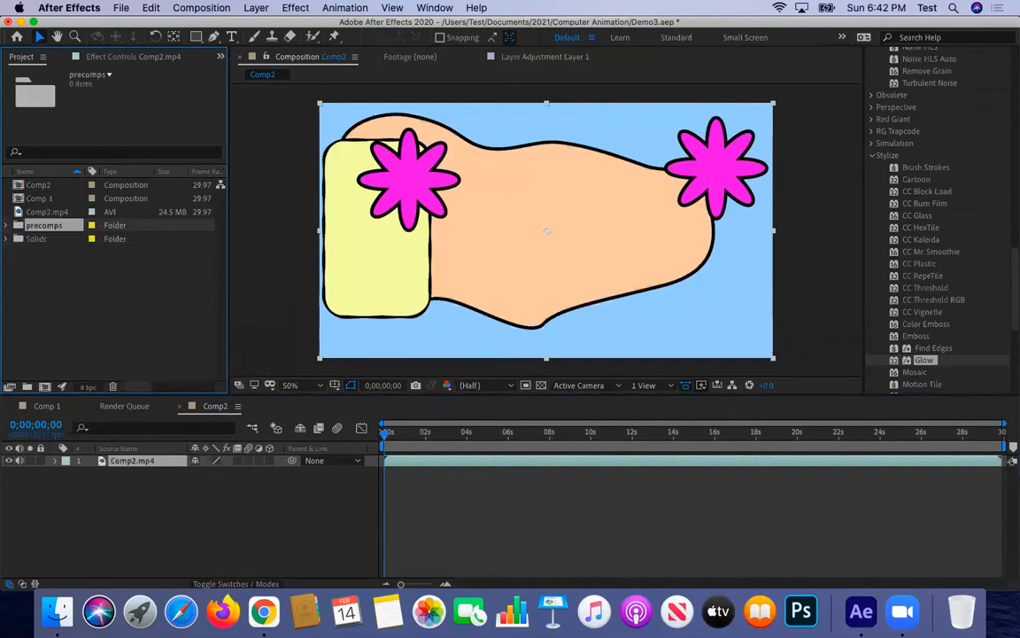
# Move the compositions Comp2 and Comp 1 into the precomps folder.
pyautogui.click(60, 185)
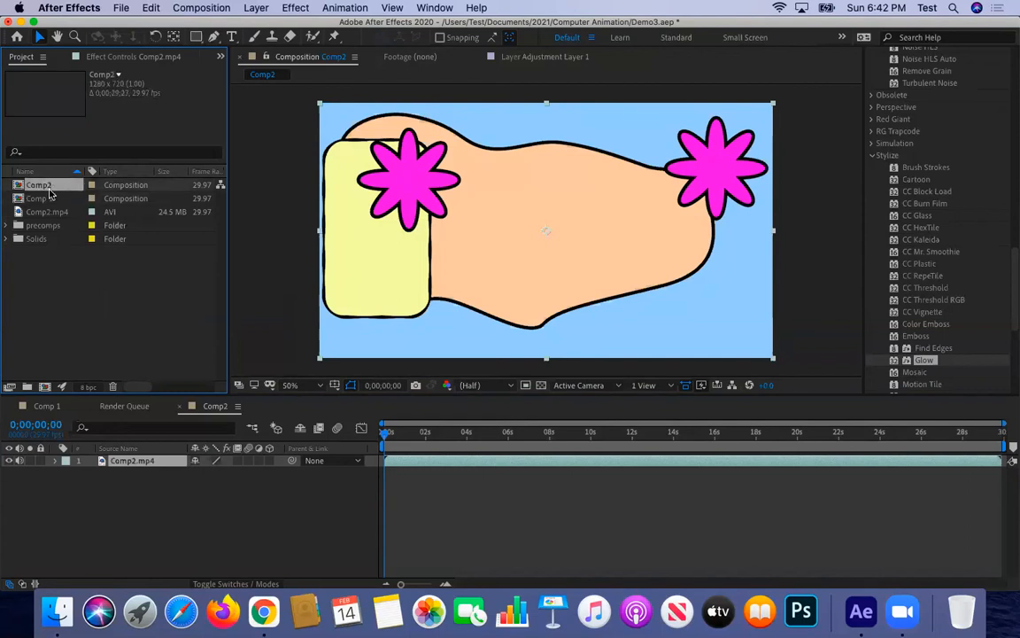
pyautogui.click(51, 199)
pyautogui.click(49, 213)
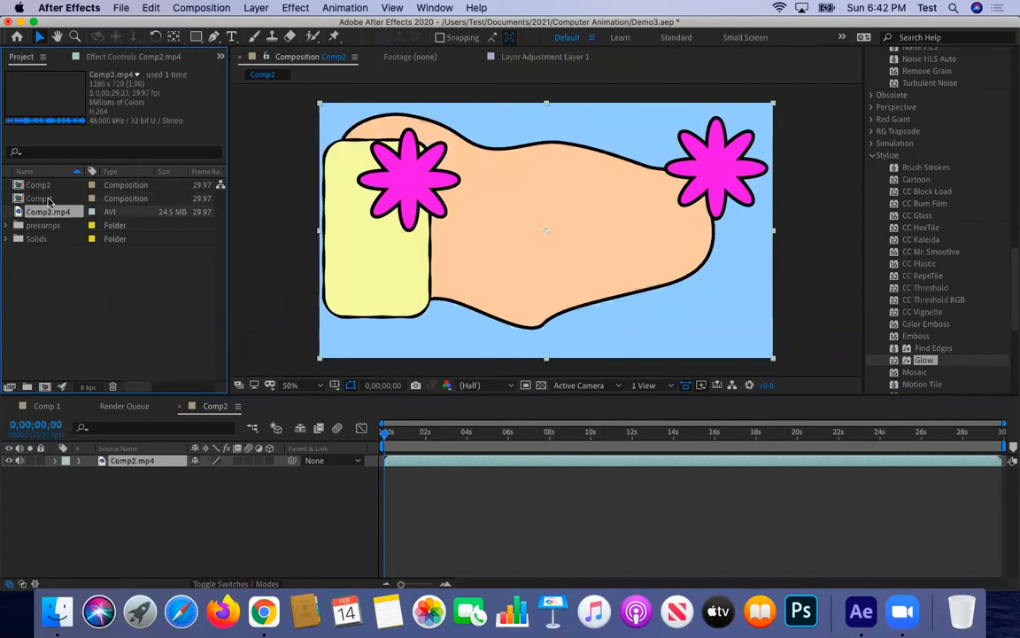
pyautogui.click(46, 185)
pyautogui.doubleClick(47, 200)
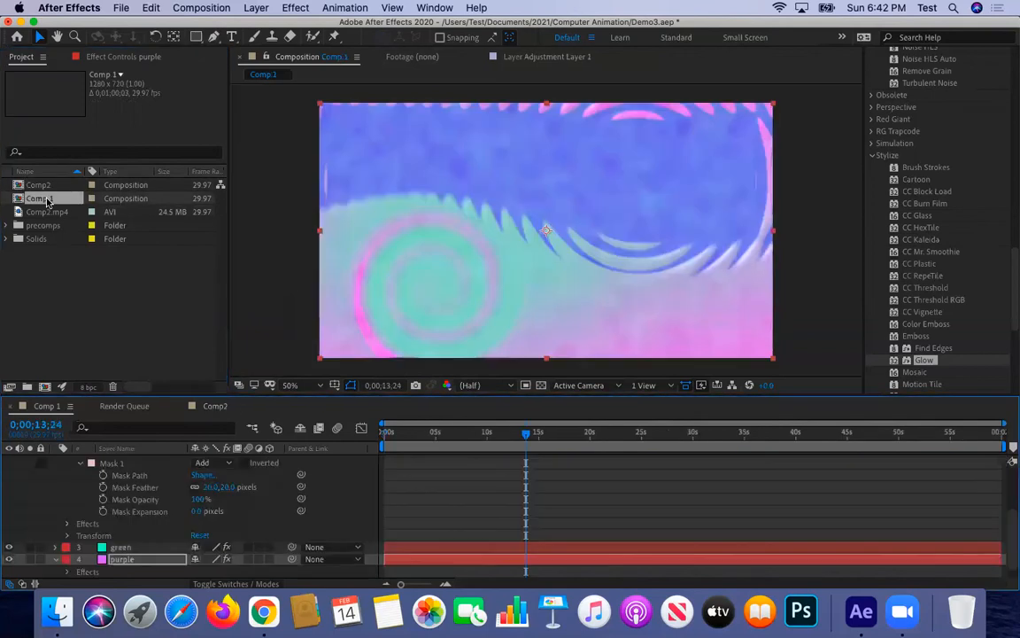
pyautogui.doubleClick(49, 188)
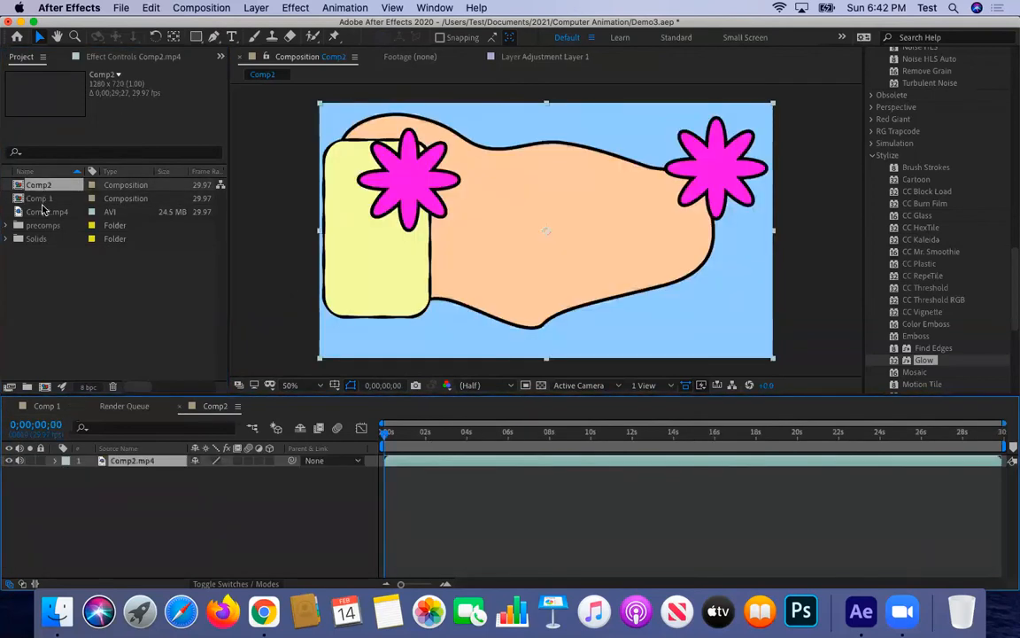
pyautogui.click(42, 200)
pyautogui.click(47, 213)
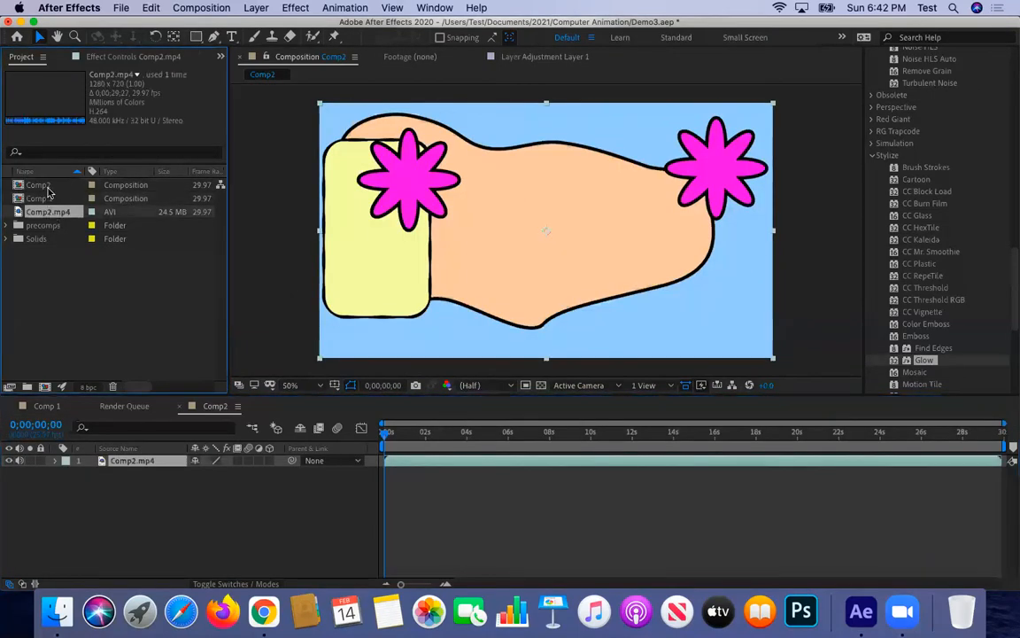
pyautogui.click(45, 186)
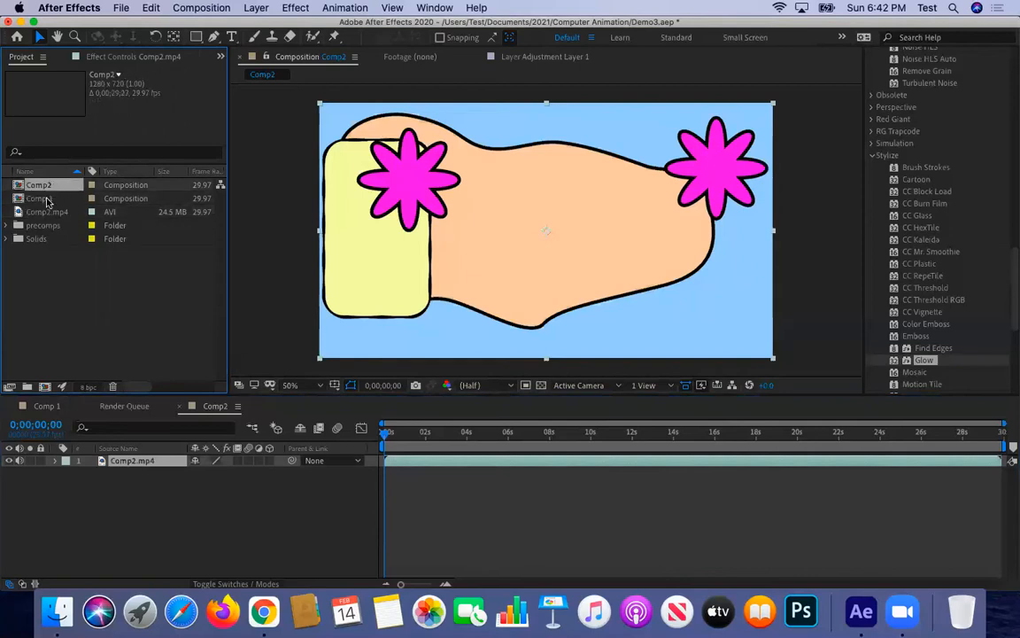
pyautogui.press('Delete')
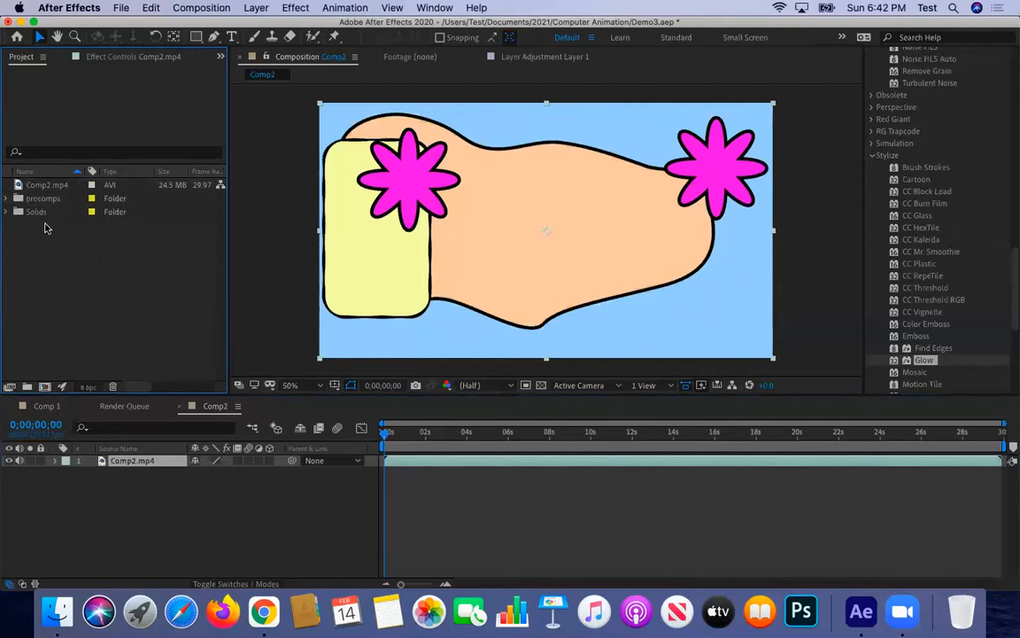
# Create a 1280 x 720 composition named Comp 2 with a duration of 0;02;00;03.
pyautogui.rightClick(69, 242)
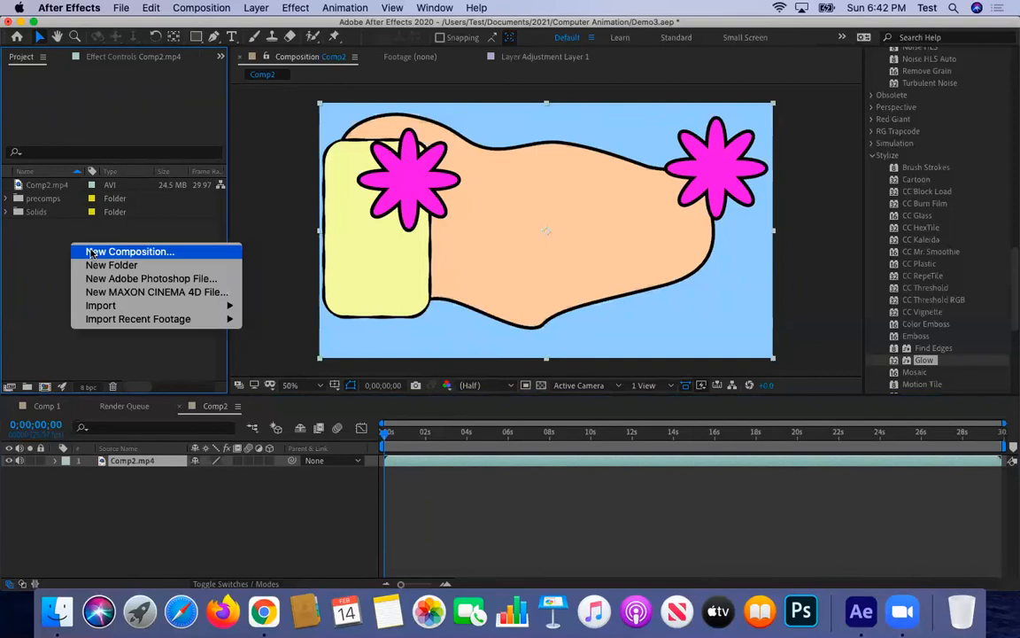
pyautogui.click(91, 252)
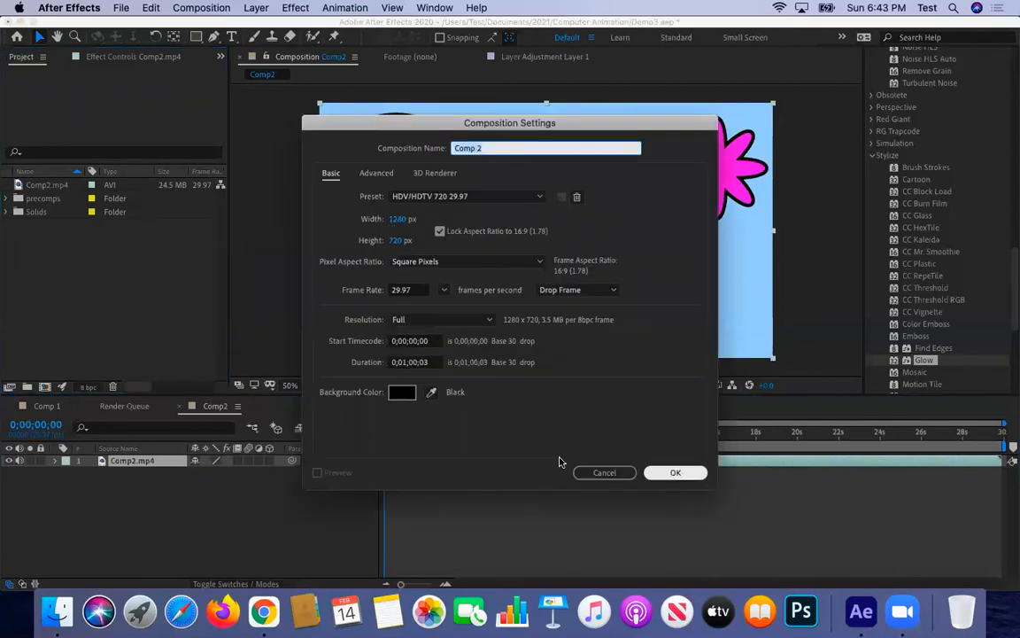
pyautogui.click(405, 363)
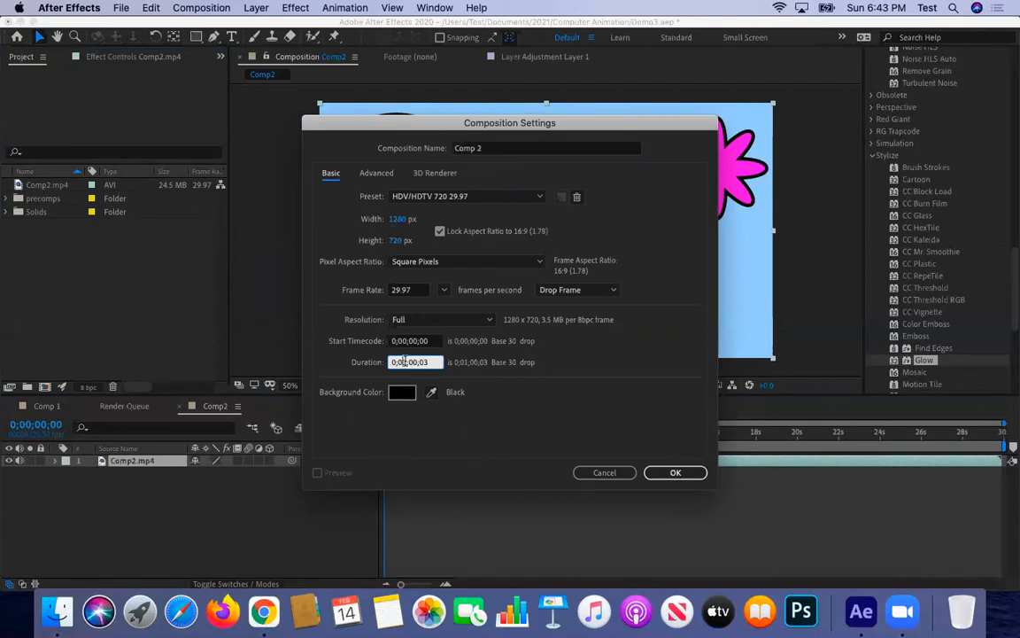
pyautogui.click(672, 472)
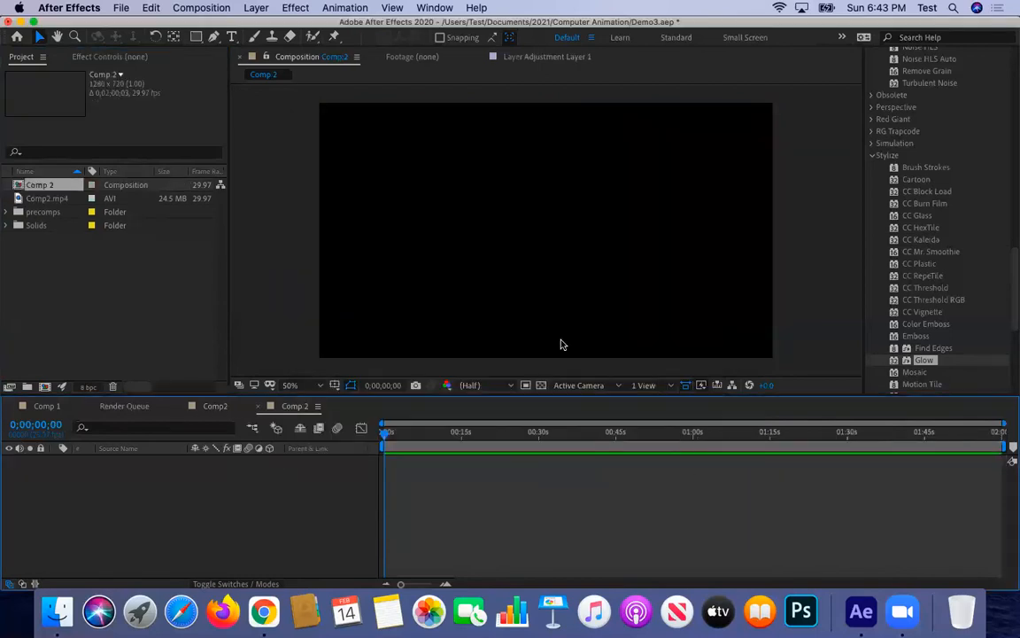
# Add the precomps Comp2 and Comp 1 as layers to the new composition, with Comp2 above Comp 1.
pyautogui.click(7, 212)
pyautogui.moveTo(42, 228); pyautogui.dragTo(71, 496)
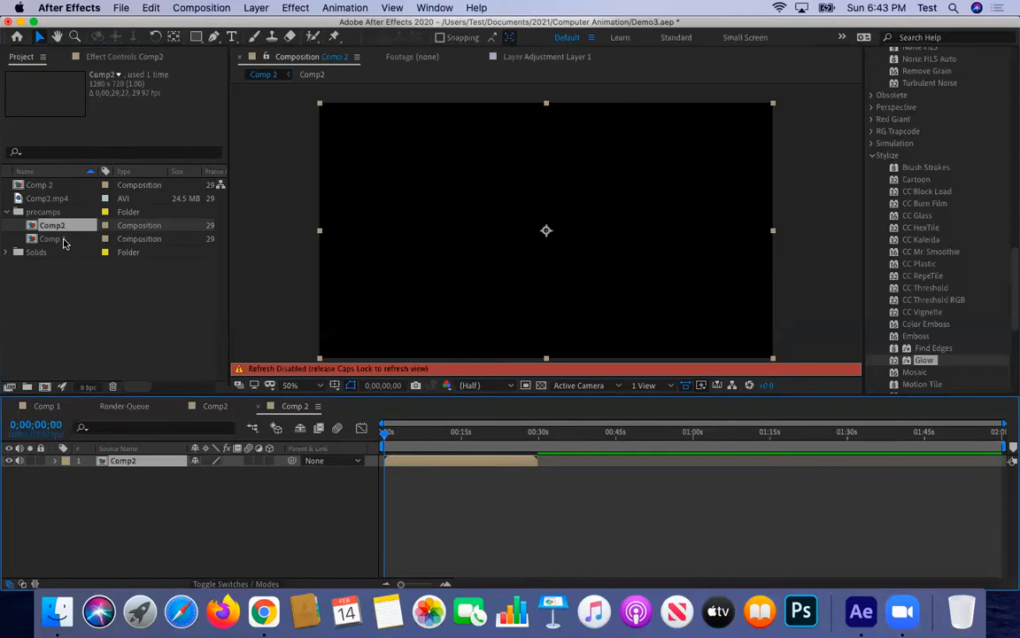
pyautogui.press('capslock')
pyautogui.moveTo(60, 240); pyautogui.dragTo(117, 505)
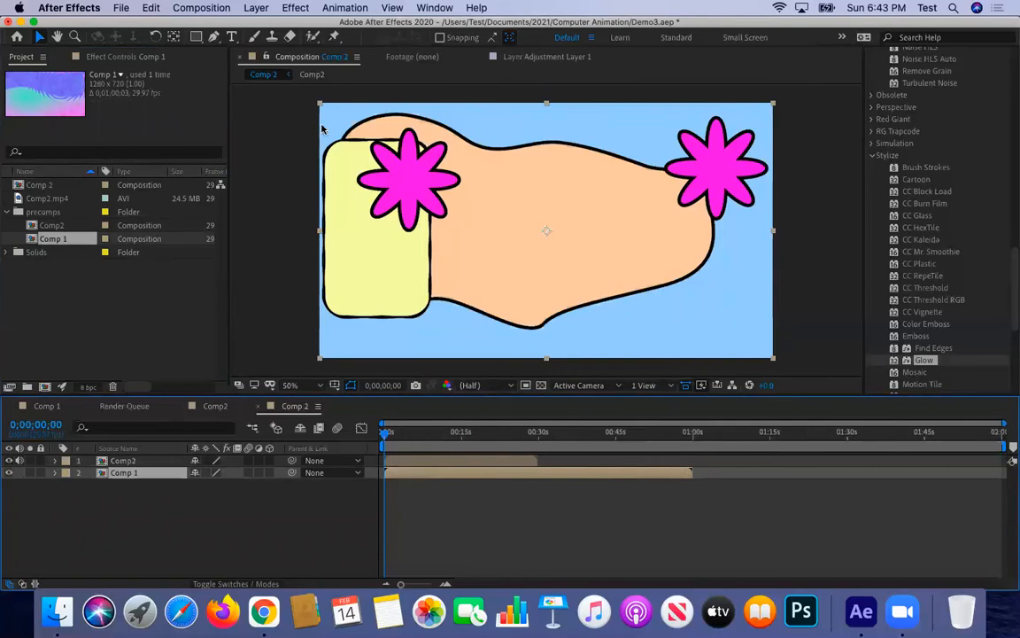
# Draw a closed, curved four-point mask with the Pen tool on the Comp2 layer around the middle of the peach shape.
pyautogui.click(168, 461)
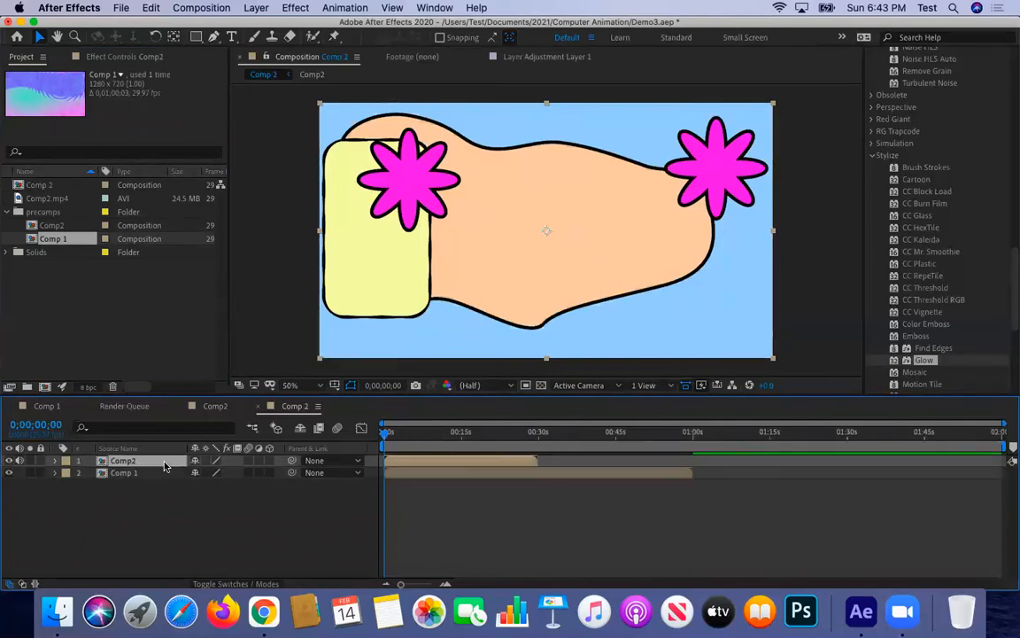
pyautogui.click(218, 38)
pyautogui.click(219, 38)
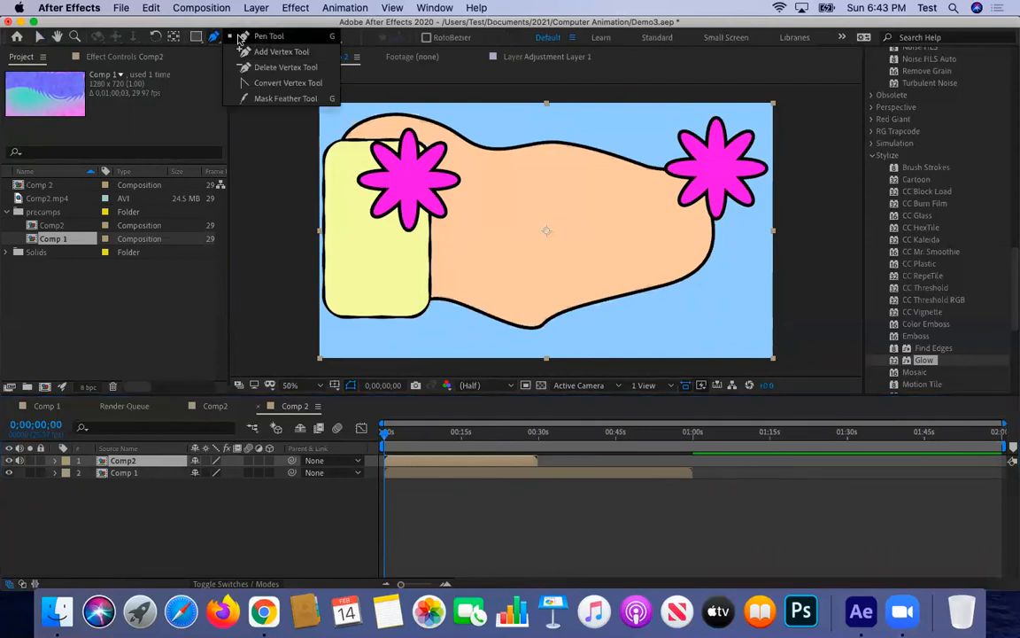
pyautogui.click(256, 267)
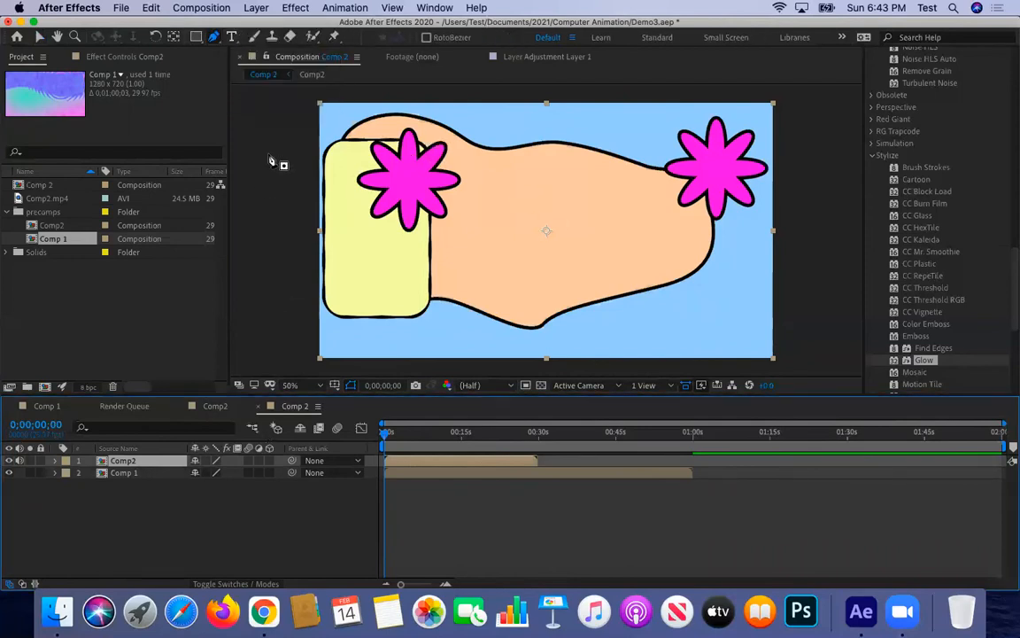
pyautogui.click(438, 182)
pyautogui.click(629, 243)
pyautogui.click(602, 288)
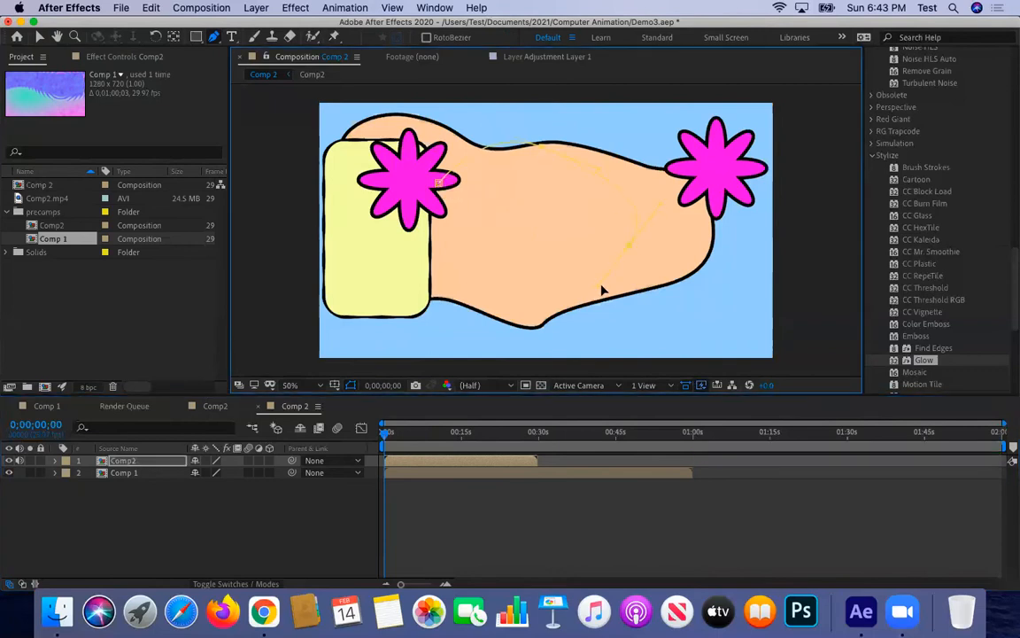
pyautogui.click(439, 182)
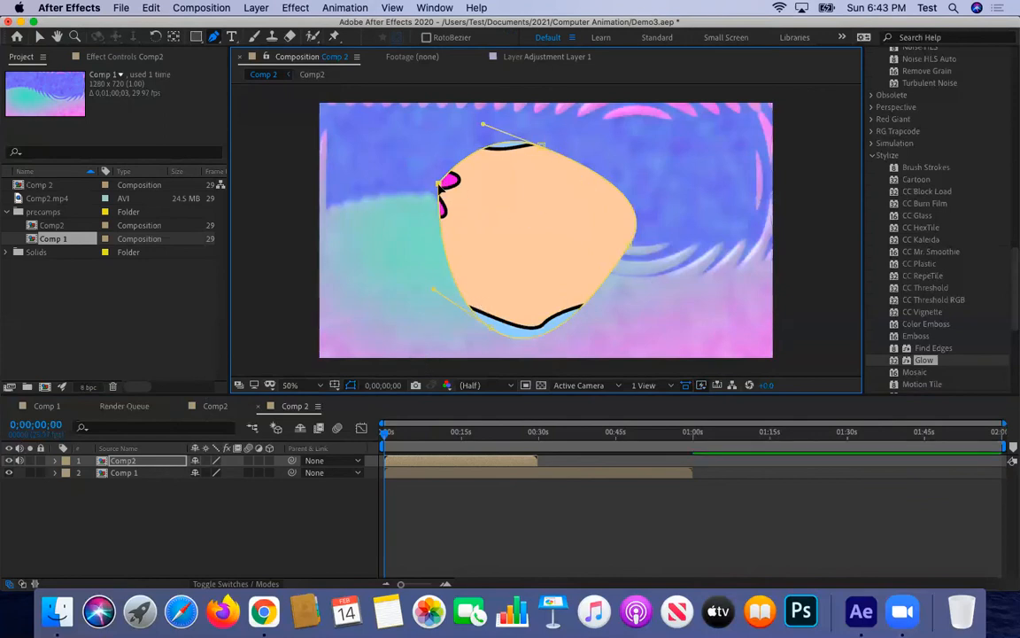
# Try to convert the leftmost vertex of the Comp2 mask with the Convert Vertex tool.
pyautogui.click(215, 38)
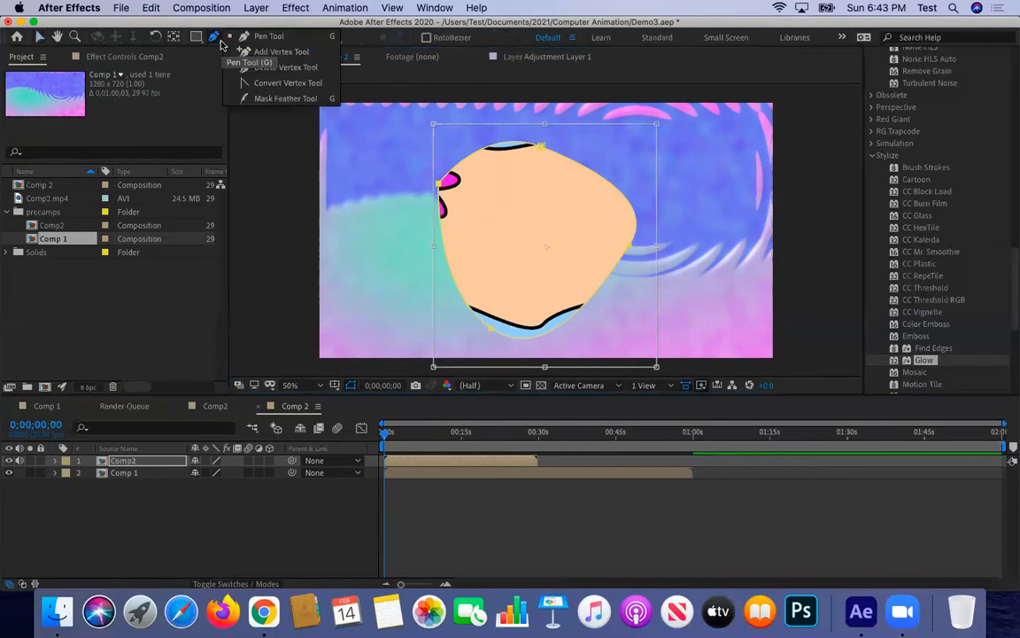
pyautogui.click(266, 84)
pyautogui.click(404, 169)
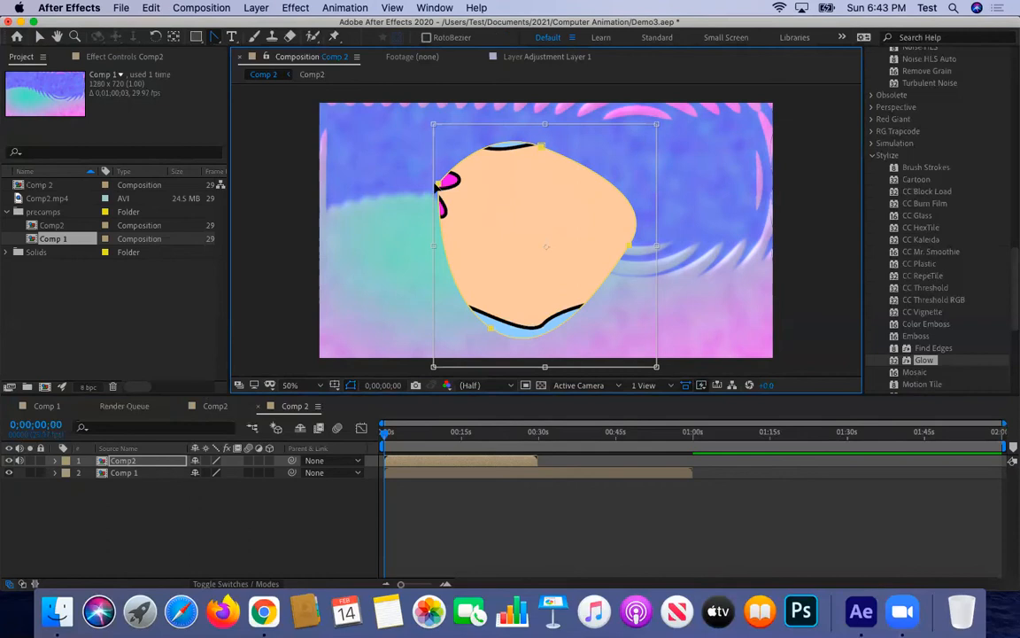
# Return to the Pen tool and shift the whole Comp2 mask slightly upward in the frame.
pyautogui.click(214, 37)
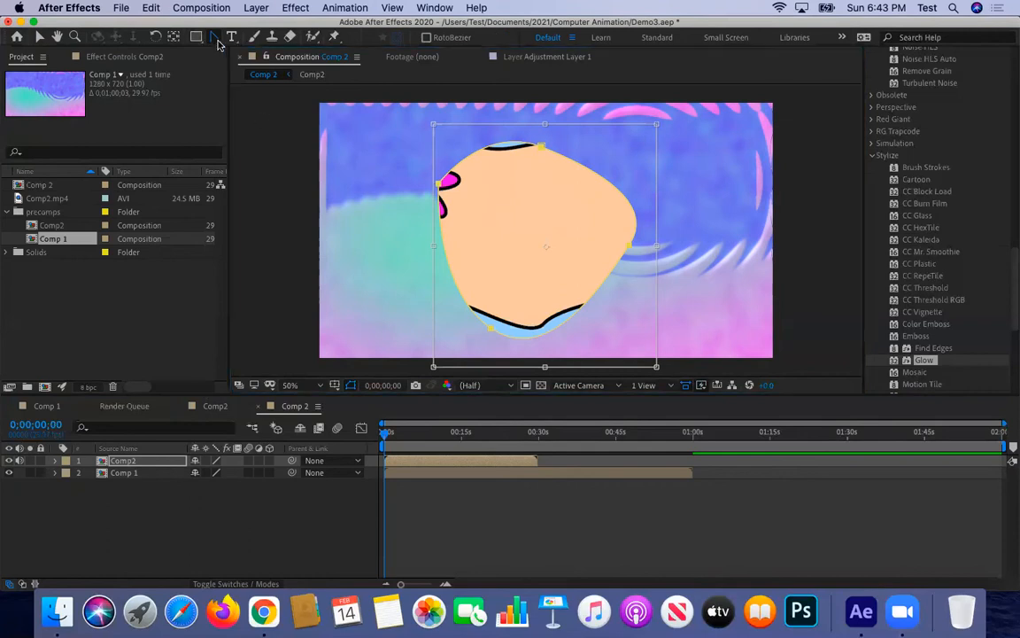
pyautogui.click(257, 36)
pyautogui.moveTo(544, 148); pyautogui.dragTo(550, 141)
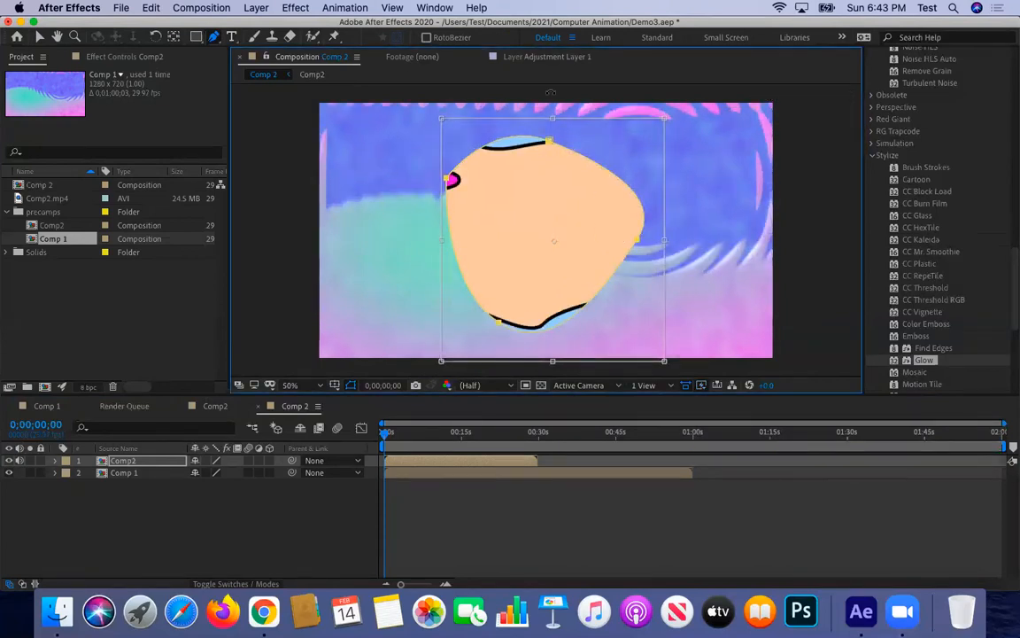
pyautogui.press('F2')
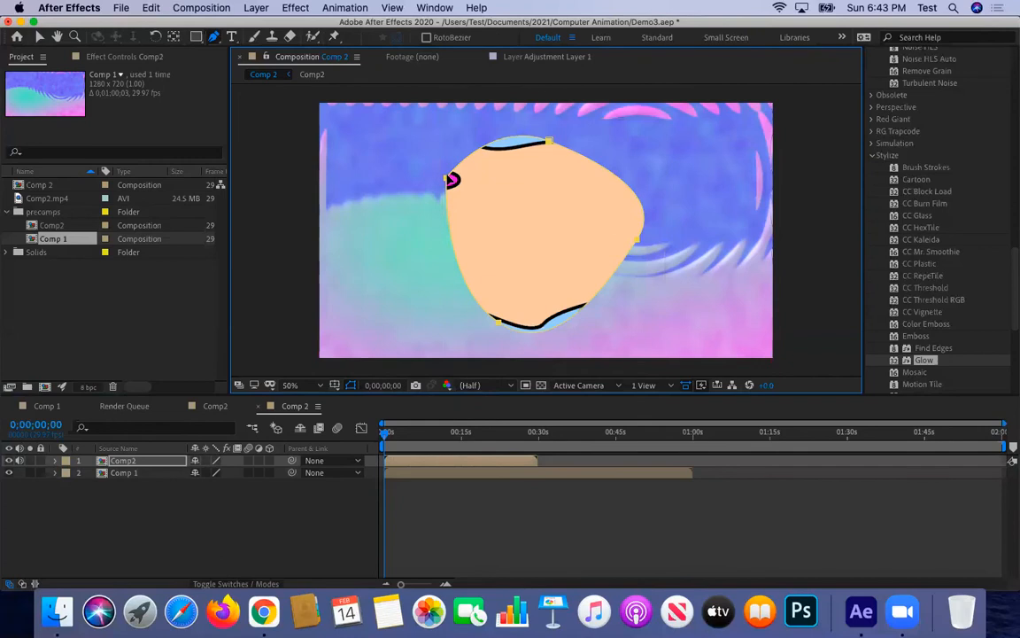
pyautogui.moveTo(440, 179); pyautogui.dragTo(437, 175)
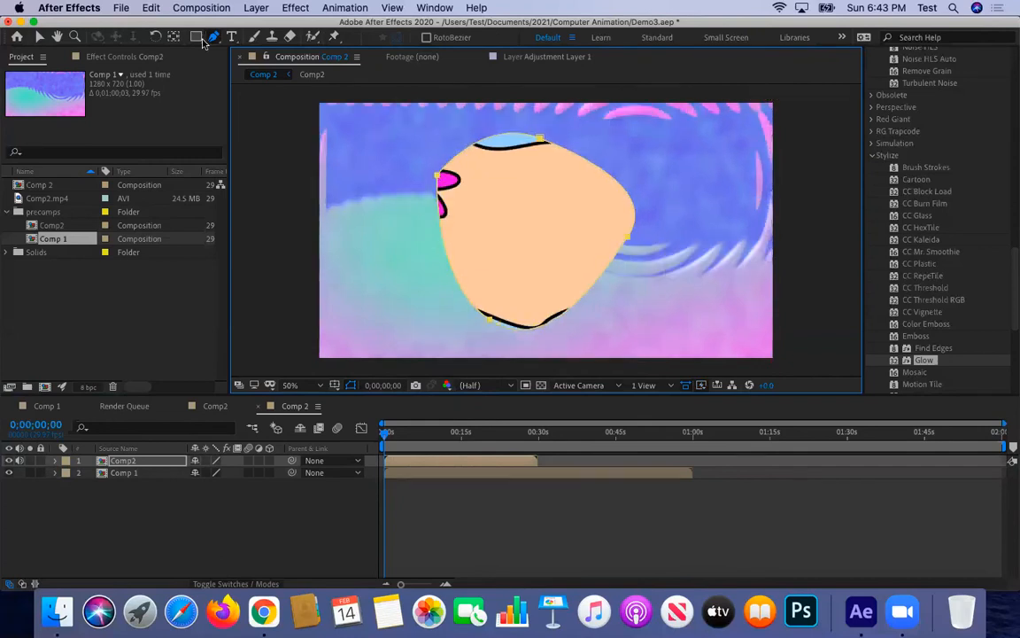
# Lock the Comp 1 layer and reselect the masked Comp2 layer.
pyautogui.click(39, 37)
pyautogui.click(436, 178)
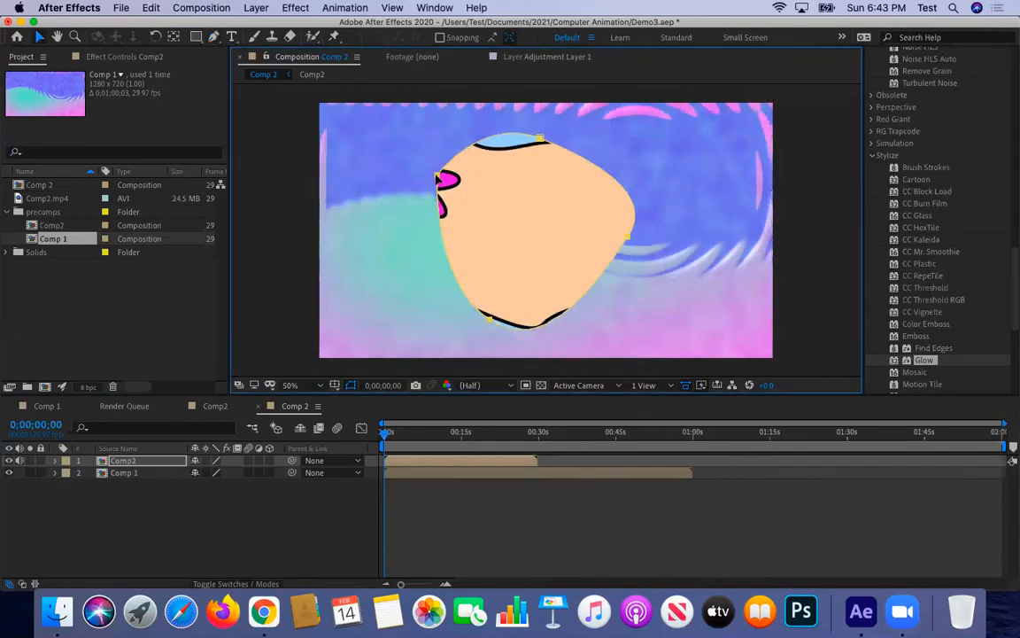
pyautogui.click(437, 180)
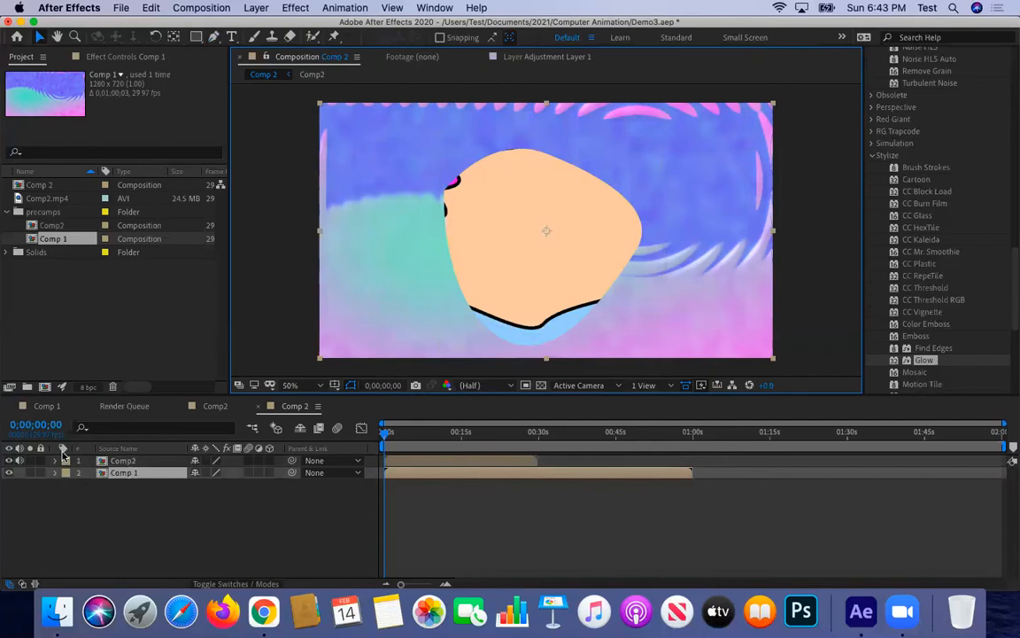
pyautogui.click(39, 475)
pyautogui.click(443, 193)
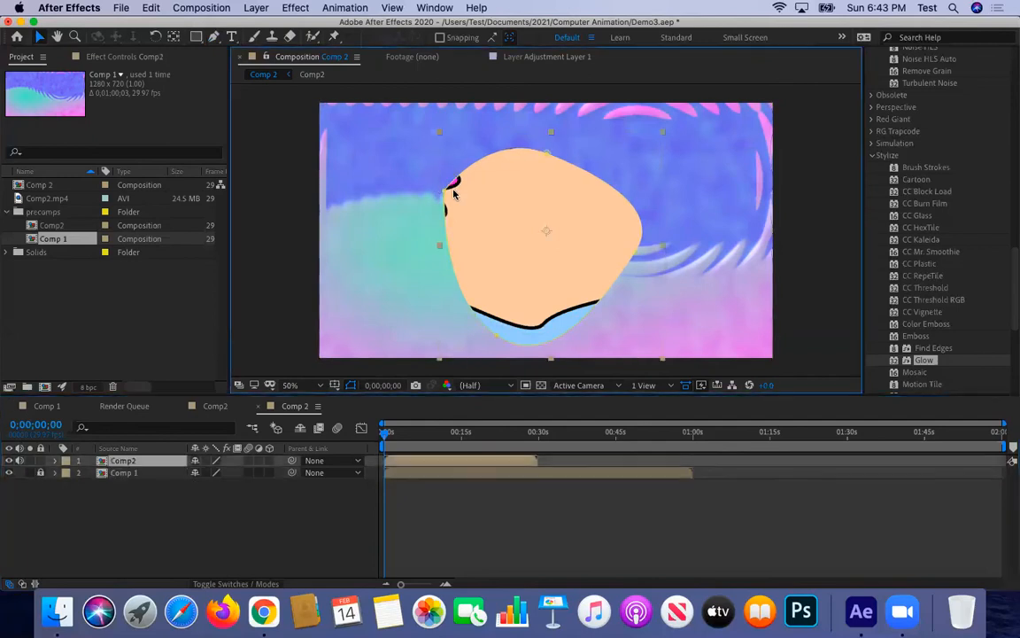
# Reshape the Comp2 mask by pulling its left and lower-left vertices outward so it includes more of the pink flower.
pyautogui.click(213, 36)
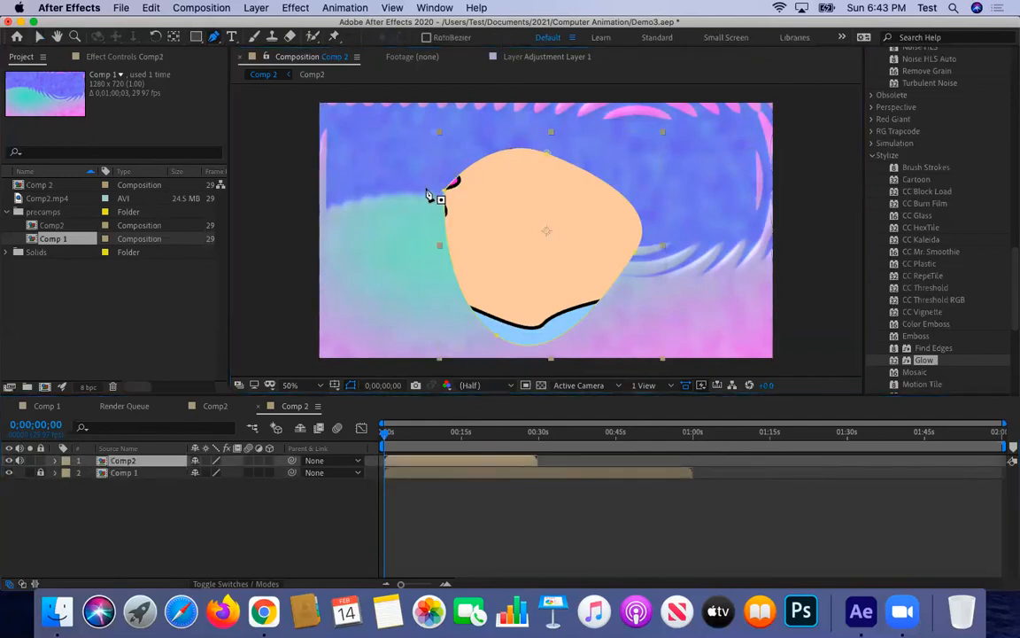
pyautogui.moveTo(451, 185); pyautogui.dragTo(440, 188)
pyautogui.moveTo(213, 36); pyautogui.dragTo(253, 85)
pyautogui.click(439, 200)
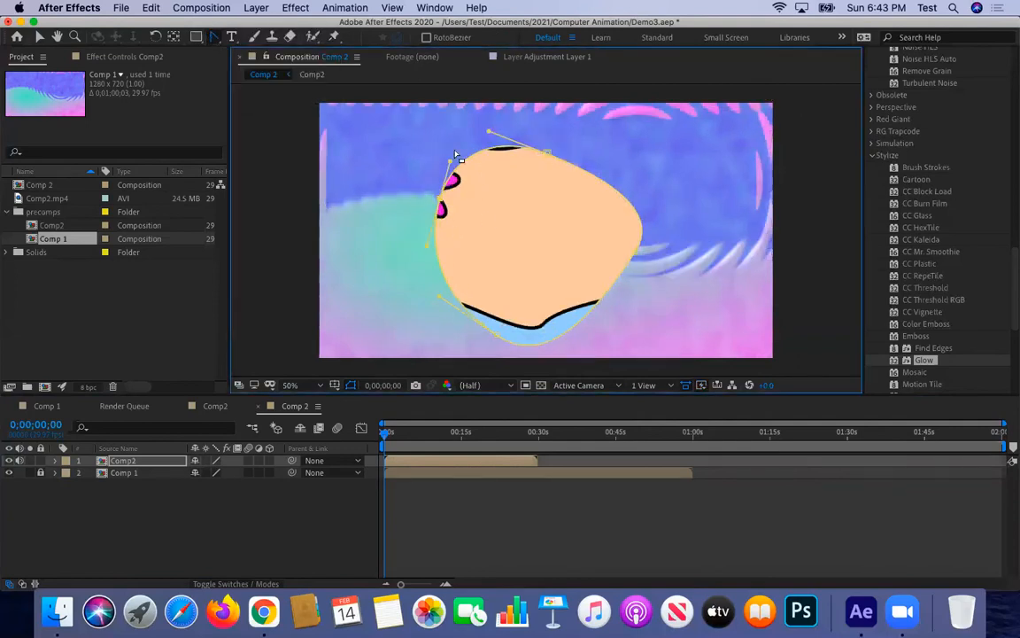
pyautogui.moveTo(217, 42); pyautogui.dragTo(239, 37)
pyautogui.moveTo(399, 181); pyautogui.dragTo(405, 173)
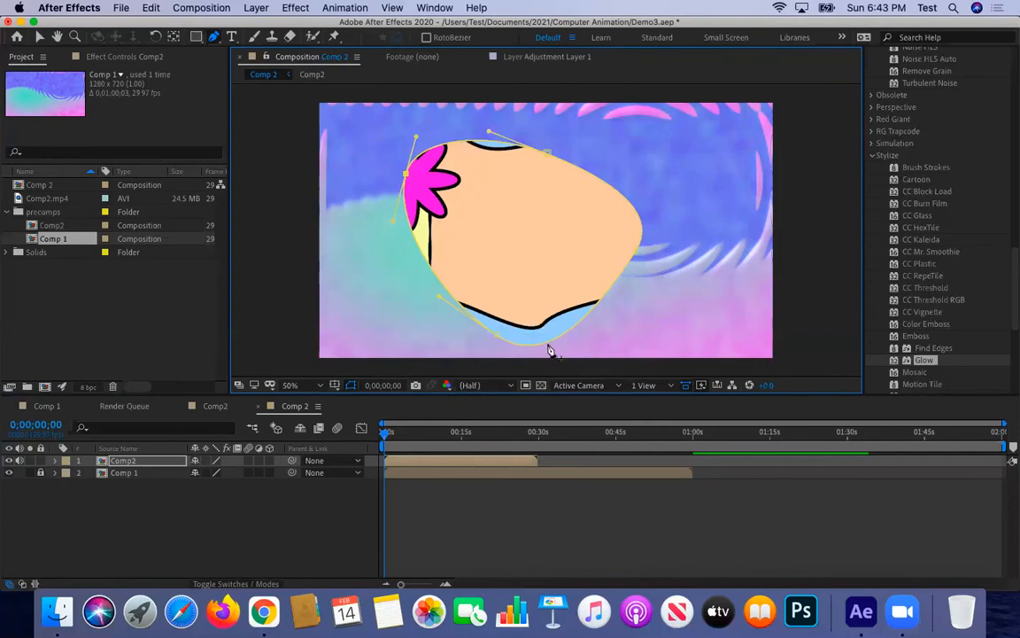
pyautogui.moveTo(496, 337); pyautogui.dragTo(455, 314)
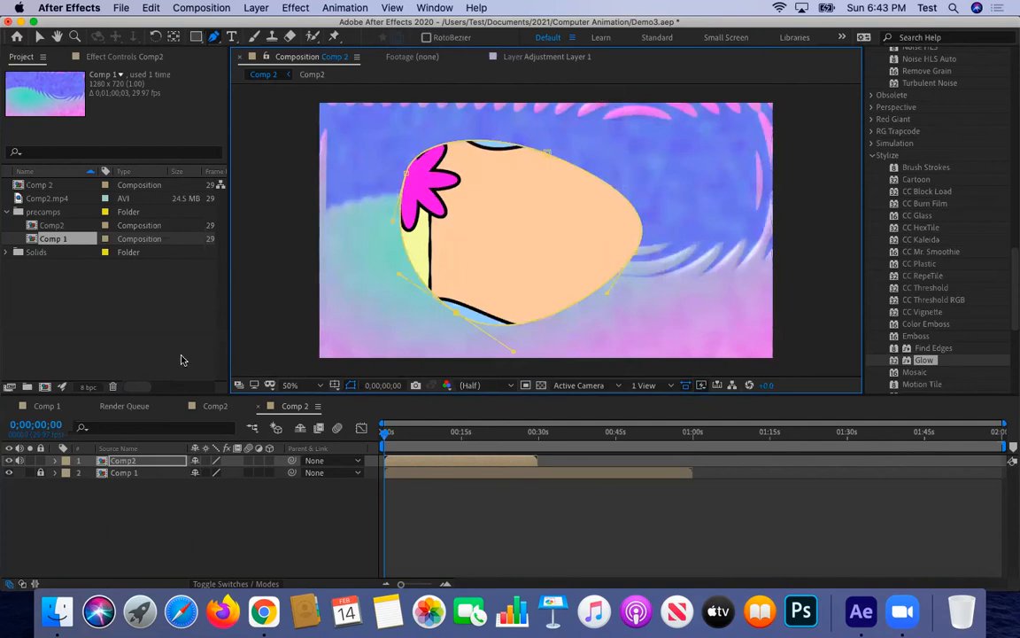
# Shift the Comp2 layer to the left side of the frame and enable Mask Path keyframing for Mask 1 at 0;00;00;00.
pyautogui.click(55, 461)
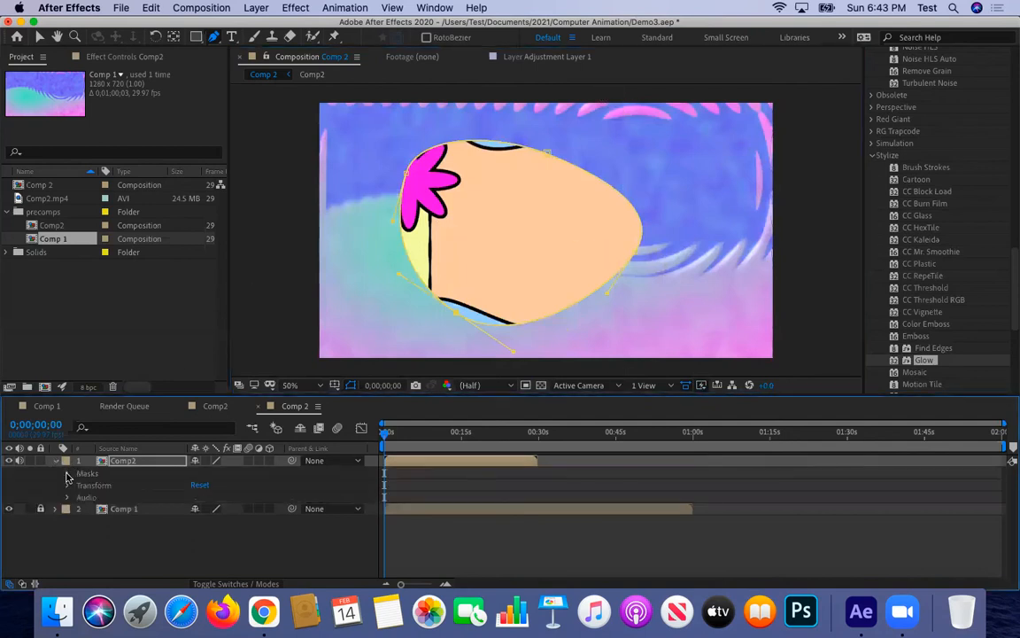
pyautogui.click(68, 473)
pyautogui.click(80, 485)
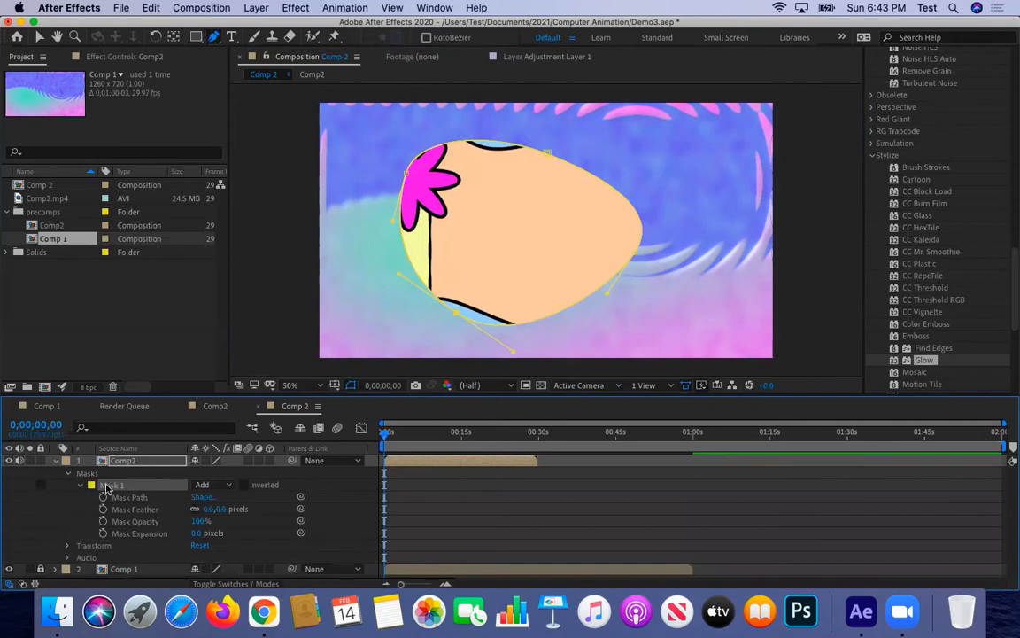
pyautogui.click(133, 497)
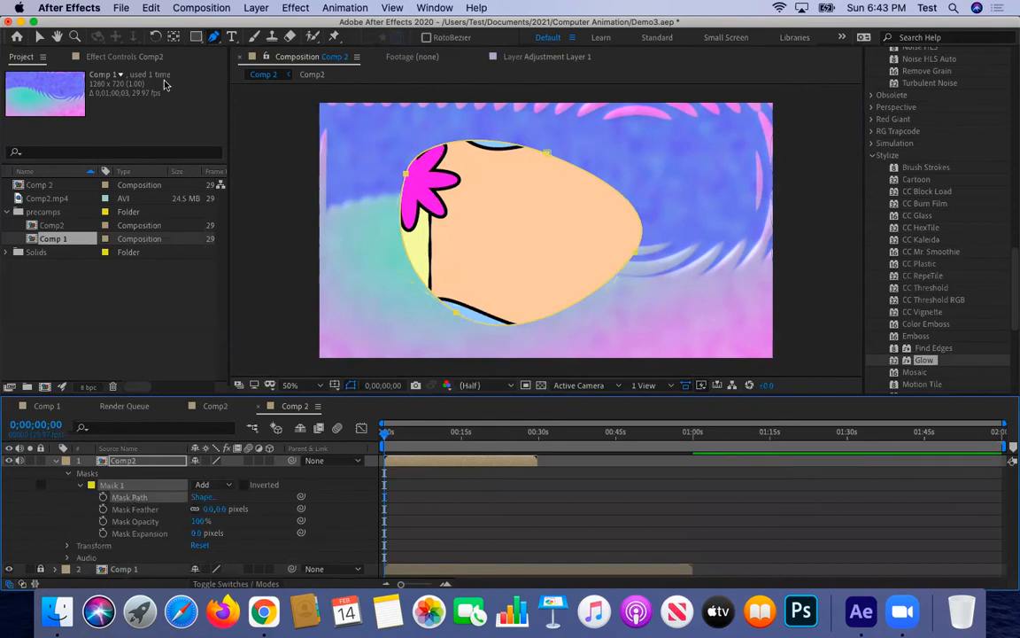
pyautogui.click(39, 36)
pyautogui.click(519, 234)
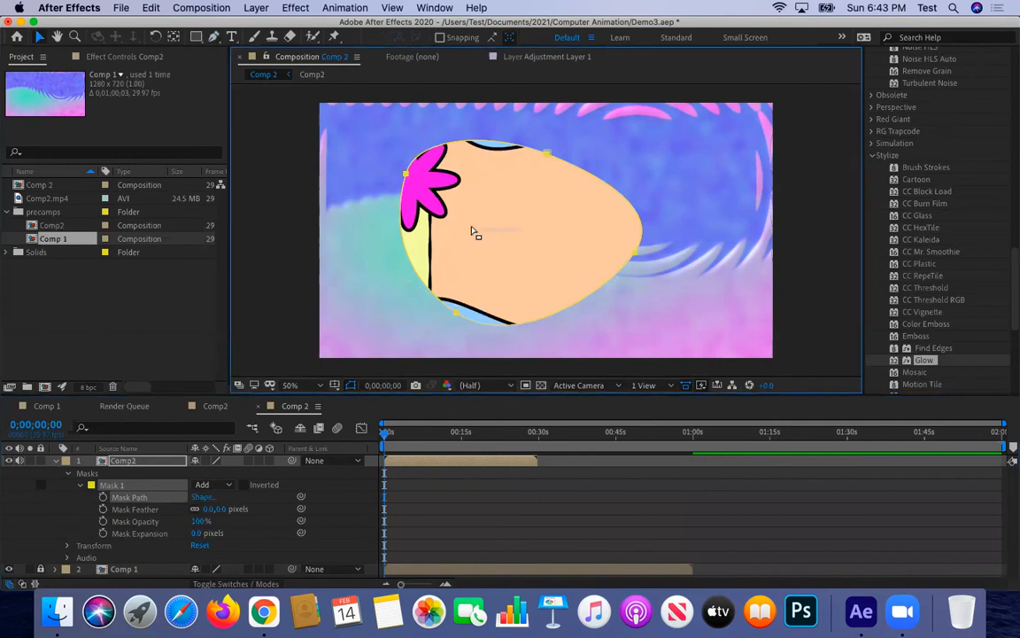
pyautogui.moveTo(498, 241); pyautogui.dragTo(428, 241)
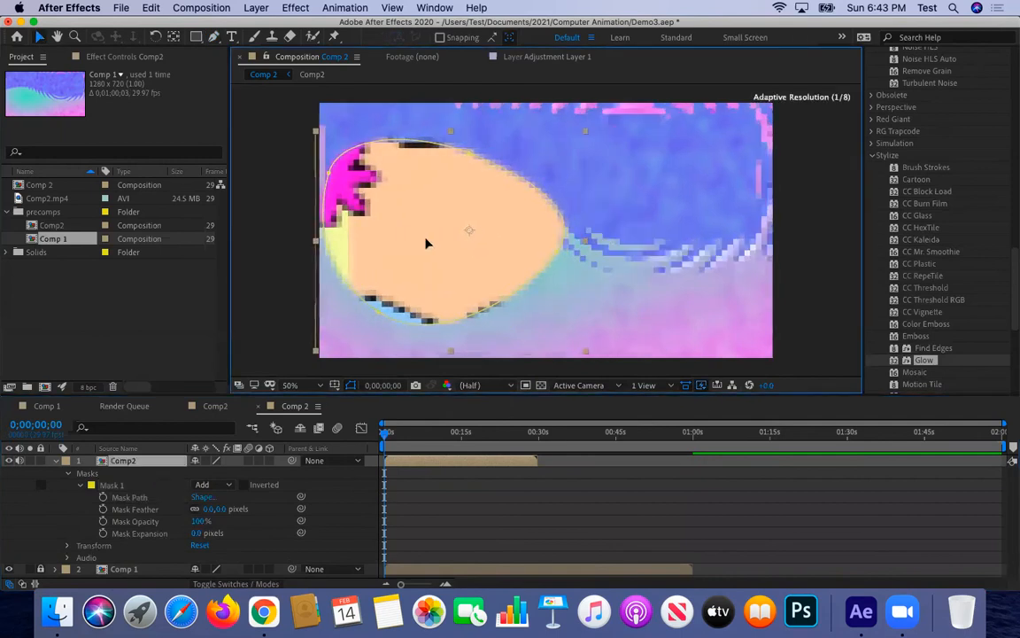
pyautogui.click(102, 497)
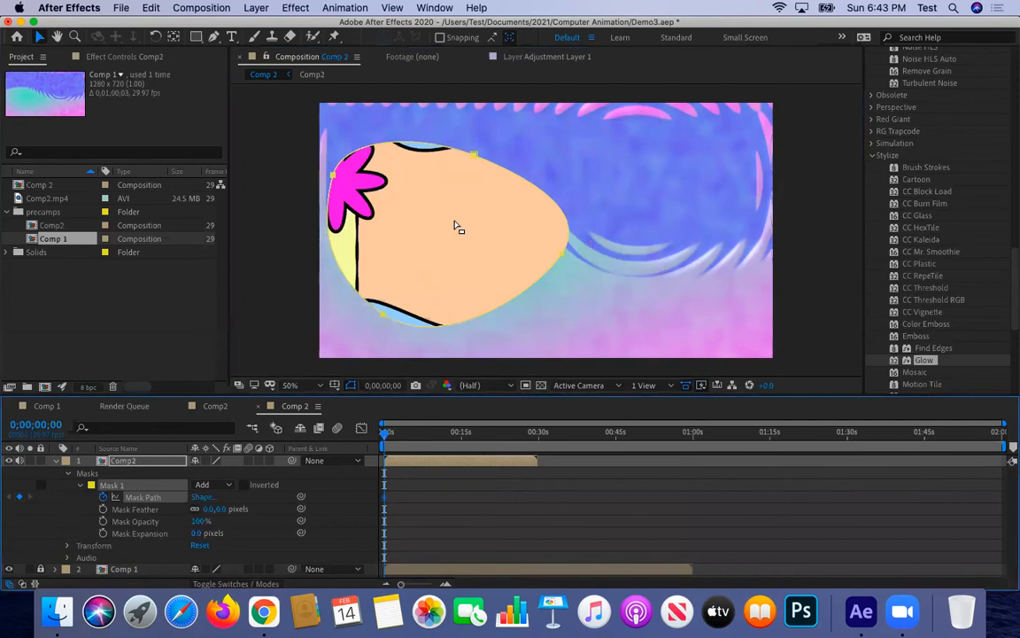
# Move the Comp2 layer to the right side of the frame near its end and add a Mask Path keyframe at 0;00;29;09.
pyautogui.moveTo(385, 436); pyautogui.dragTo(534, 434)
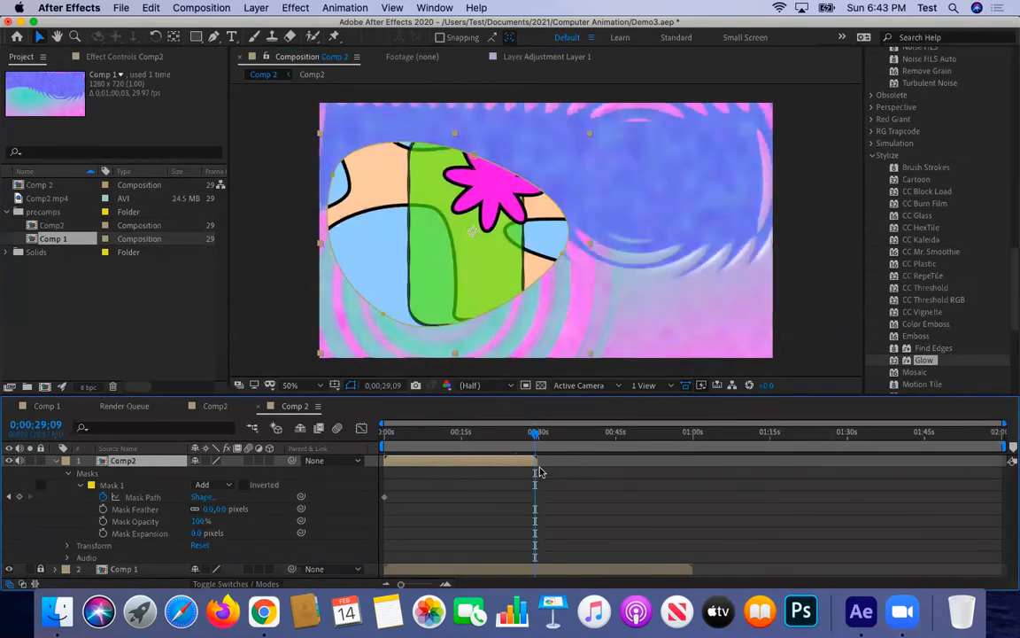
pyautogui.moveTo(535, 442)
pyautogui.mouseDown()
pyautogui.moveTo(485, 440)
pyautogui.moveTo(535, 434)
pyautogui.mouseUp()
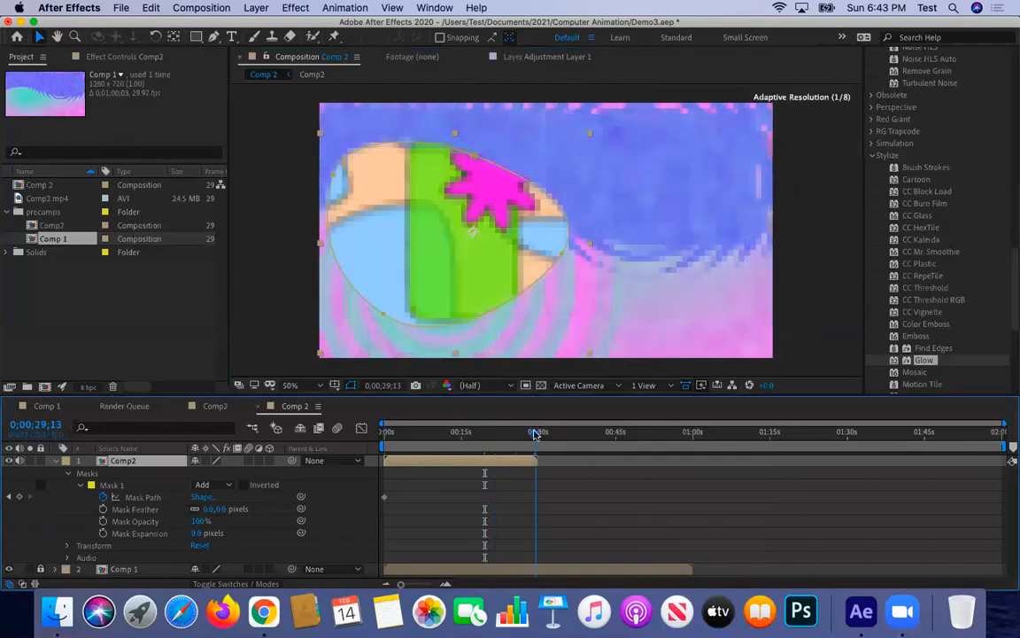
pyautogui.moveTo(427, 249); pyautogui.dragTo(581, 253)
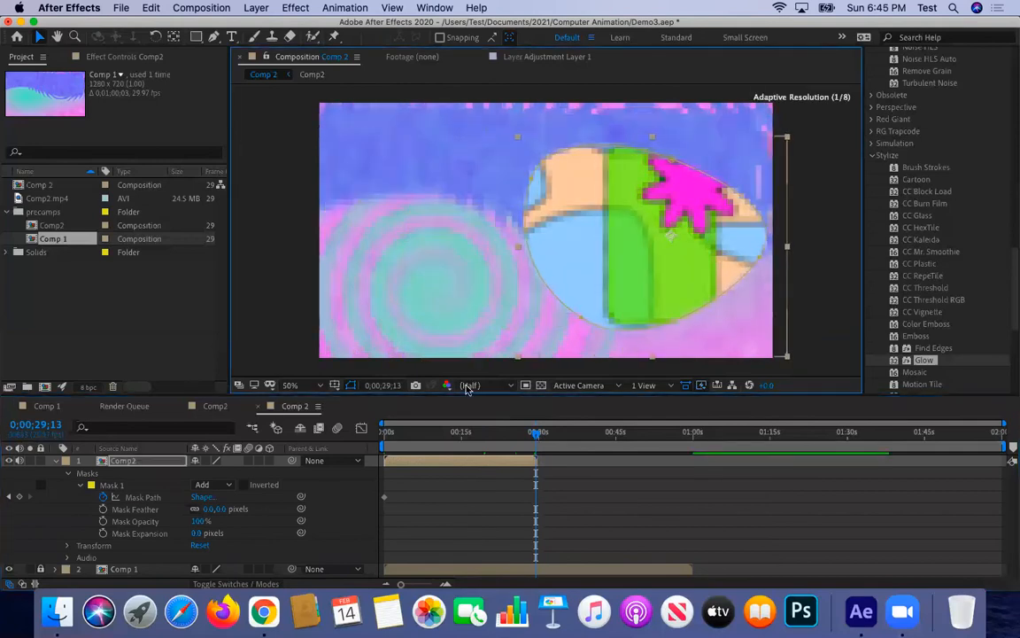
pyautogui.moveTo(542, 438)
pyautogui.mouseDown()
pyautogui.moveTo(392, 438)
pyautogui.moveTo(539, 439)
pyautogui.mouseUp()
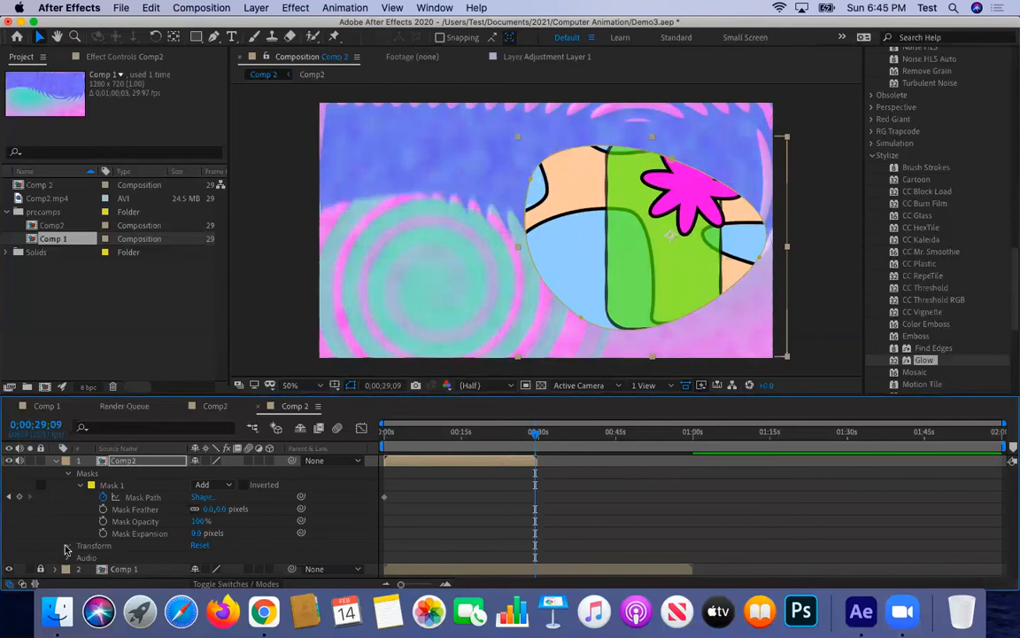
pyautogui.click(67, 547)
pyautogui.scroll(-2, 74, 532)
pyautogui.click(67, 512)
pyautogui.click(20, 497)
pyautogui.moveTo(534, 436); pyautogui.dragTo(384, 434)
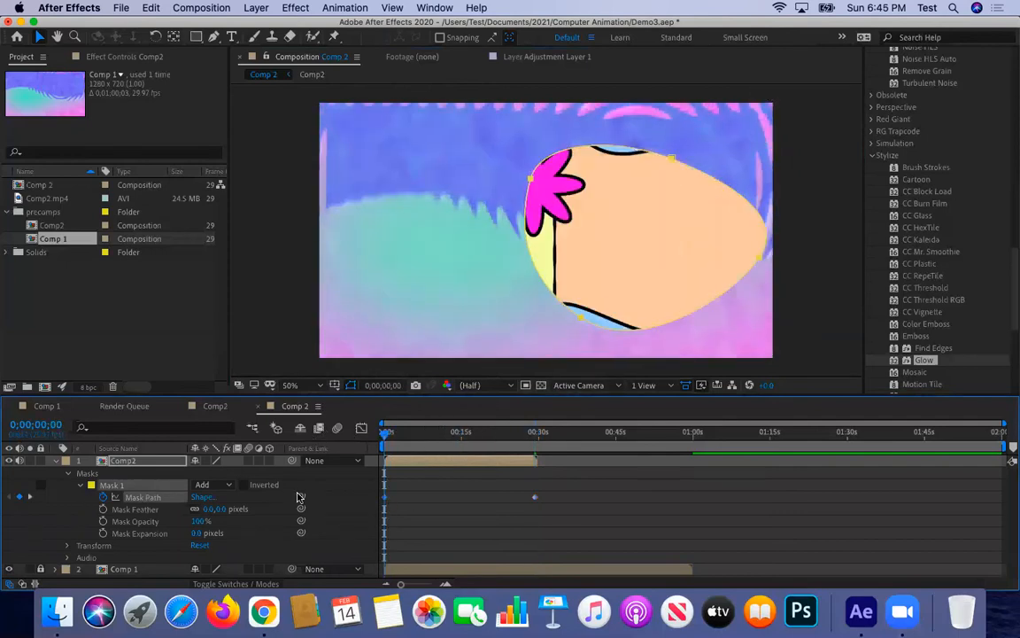
# Remove the Mask Path keyframes from Mask 1 on the Comp2 layer.
pyautogui.click(161, 497)
pyautogui.press('Delete')
pyautogui.click(67, 545)
pyautogui.scroll(-1, 98, 532)
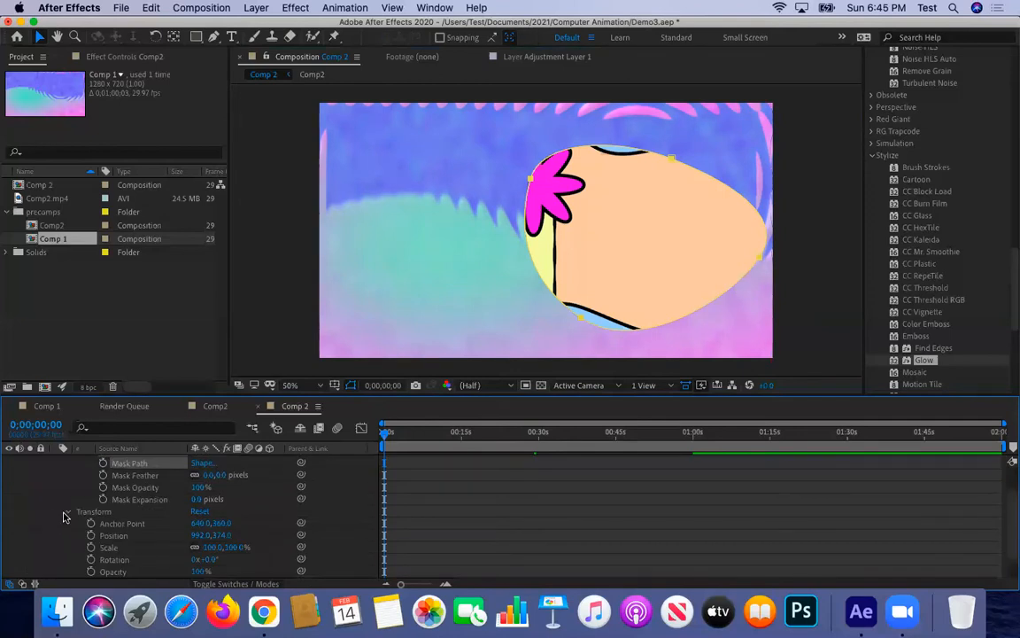
pyautogui.click(67, 514)
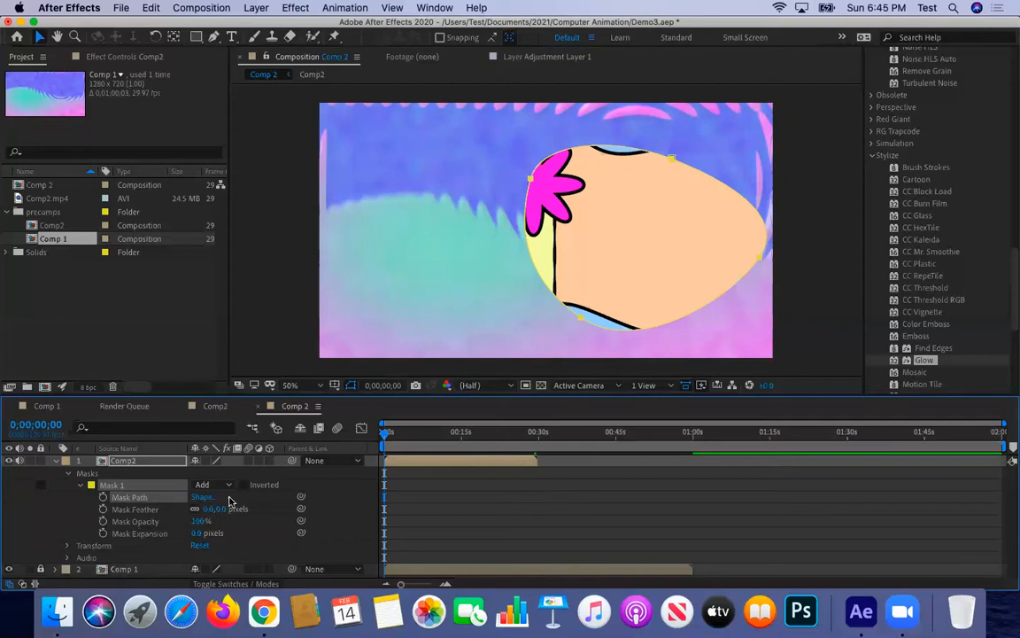
# Set the Comp2 mask's feather to 35 pixels and move the layer back to the left side of the frame.
pyautogui.moveTo(210, 509); pyautogui.dragTo(233, 508)
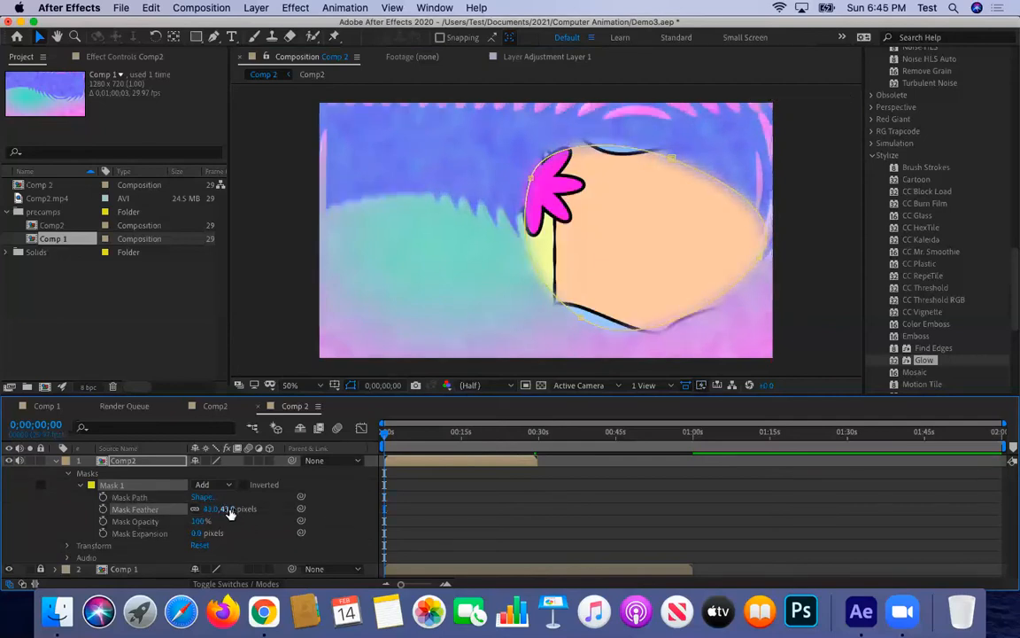
pyautogui.moveTo(208, 510); pyautogui.dragTo(203, 510)
pyautogui.moveTo(655, 243)
pyautogui.mouseDown()
pyautogui.moveTo(400, 244)
pyautogui.moveTo(416, 247)
pyautogui.mouseUp()
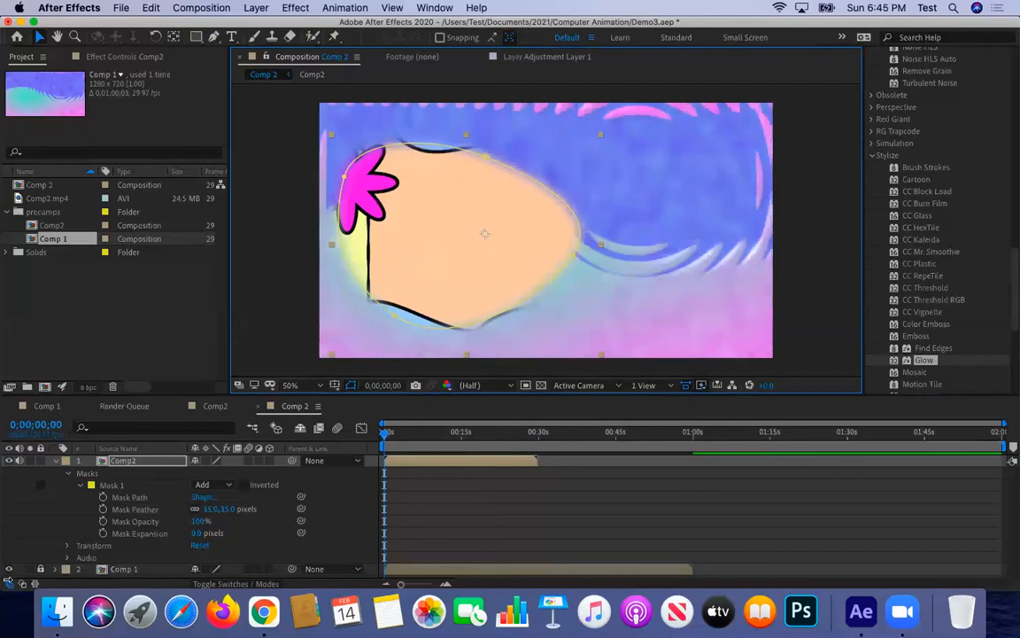
# Enable Position keyframing on the Comp2 layer at 0;00;00;00.
pyautogui.click(74, 548)
pyautogui.click(69, 546)
pyautogui.scroll(-2, 68, 549)
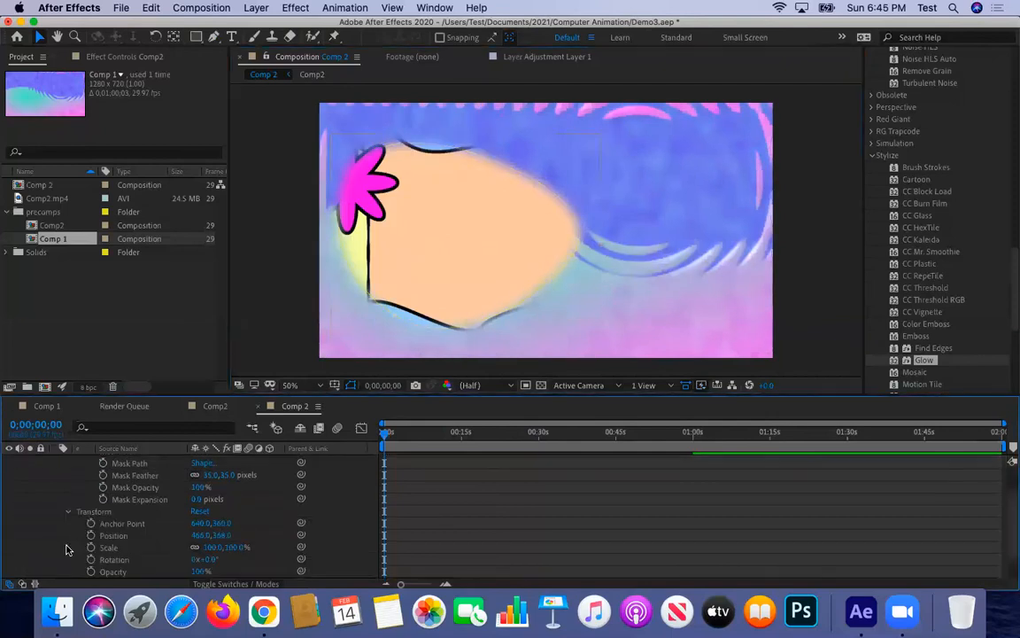
pyautogui.scroll(-2, 105, 527)
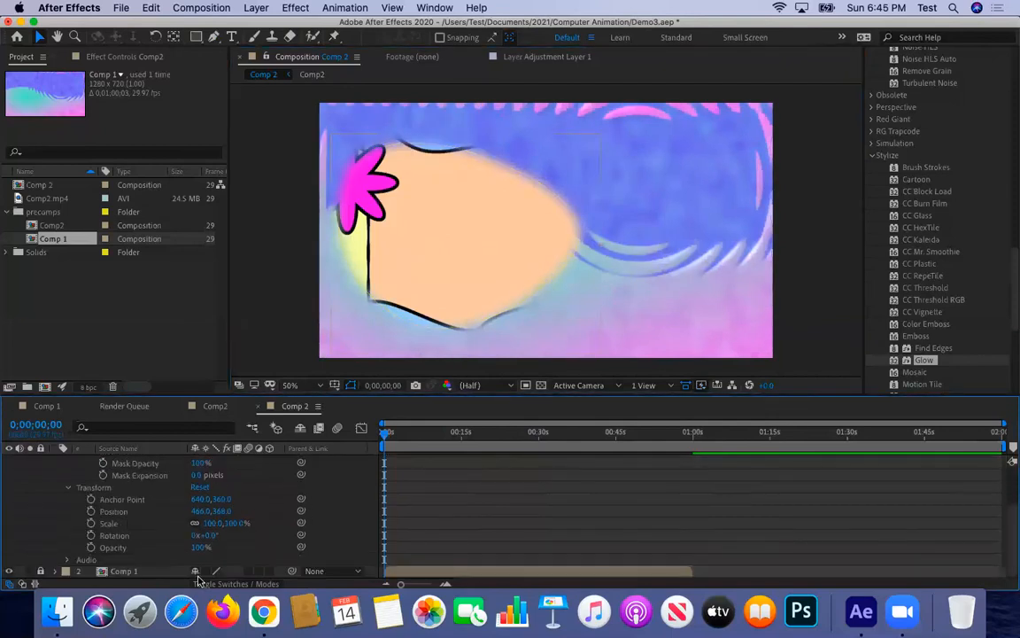
pyautogui.click(91, 511)
# Reposition the Comp2 layer on the left side of the frame at the first frame, at about 446, 332.
pyautogui.moveTo(486, 232); pyautogui.dragTo(619, 236)
pyautogui.moveTo(384, 434); pyautogui.dragTo(311, 402)
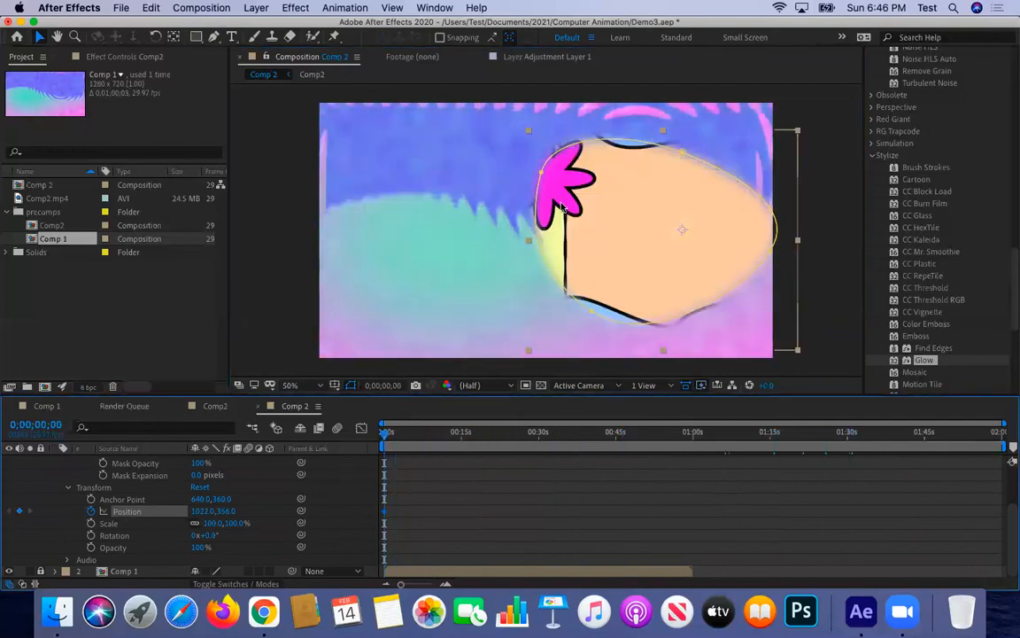
pyautogui.moveTo(634, 261); pyautogui.dragTo(433, 257)
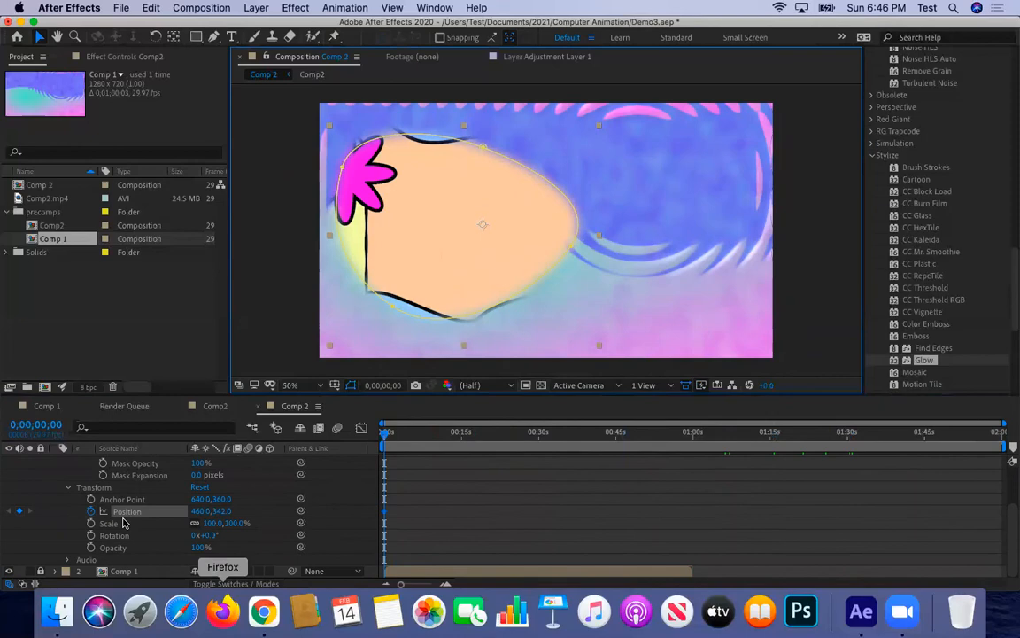
pyautogui.scroll(3, 91, 509)
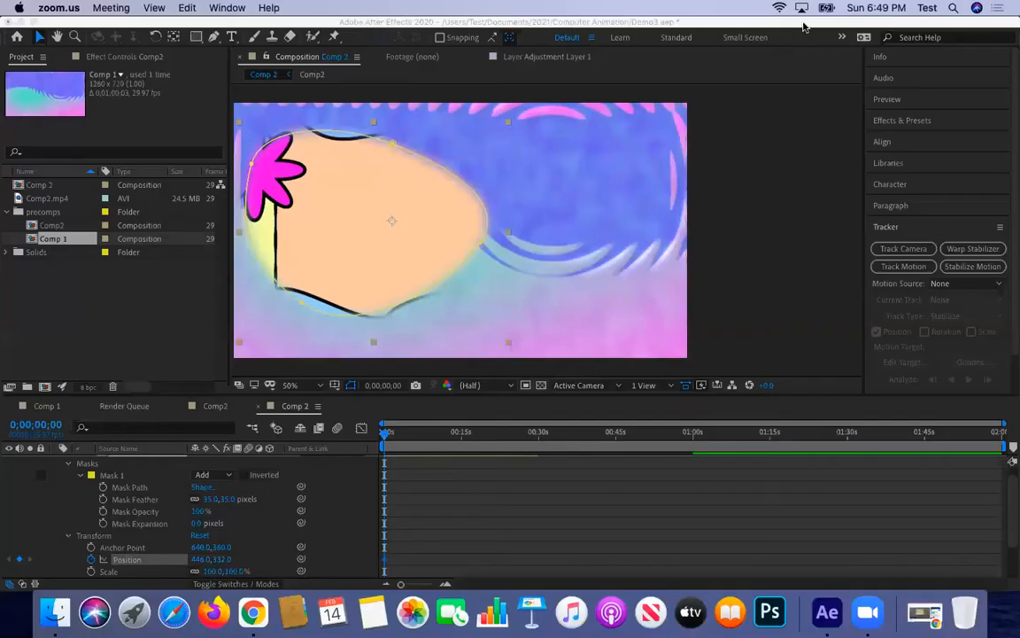
pyautogui.click(806, 210)
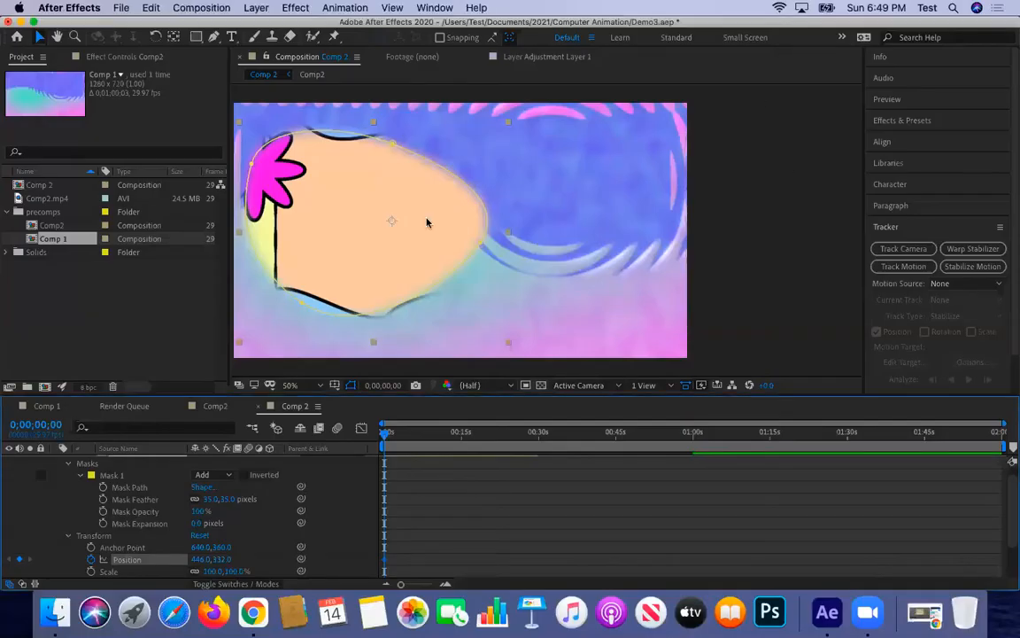
pyautogui.click(324, 288)
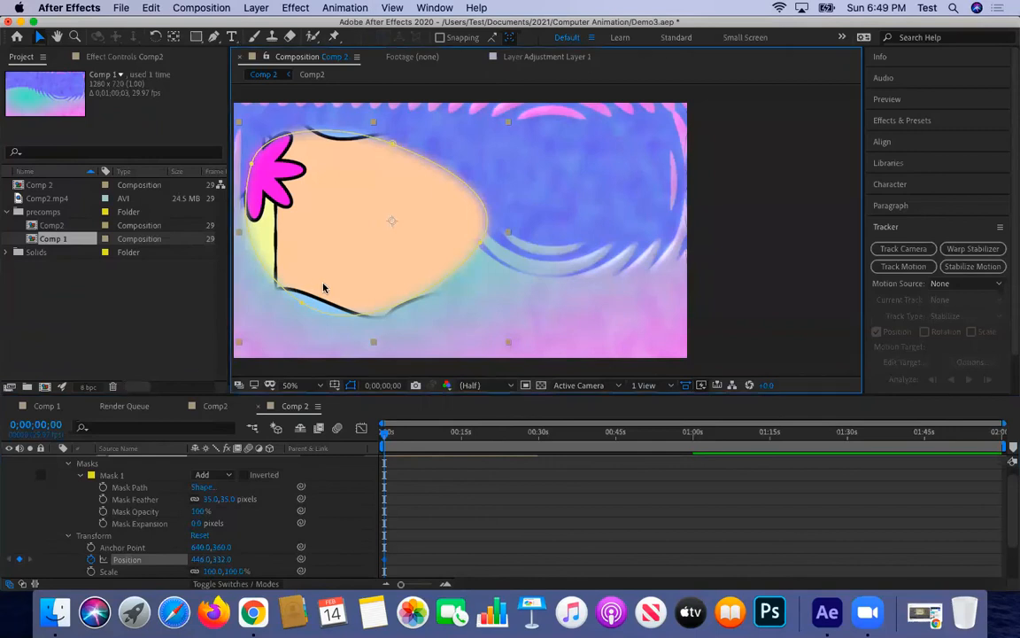
pyautogui.doubleClick(467, 205)
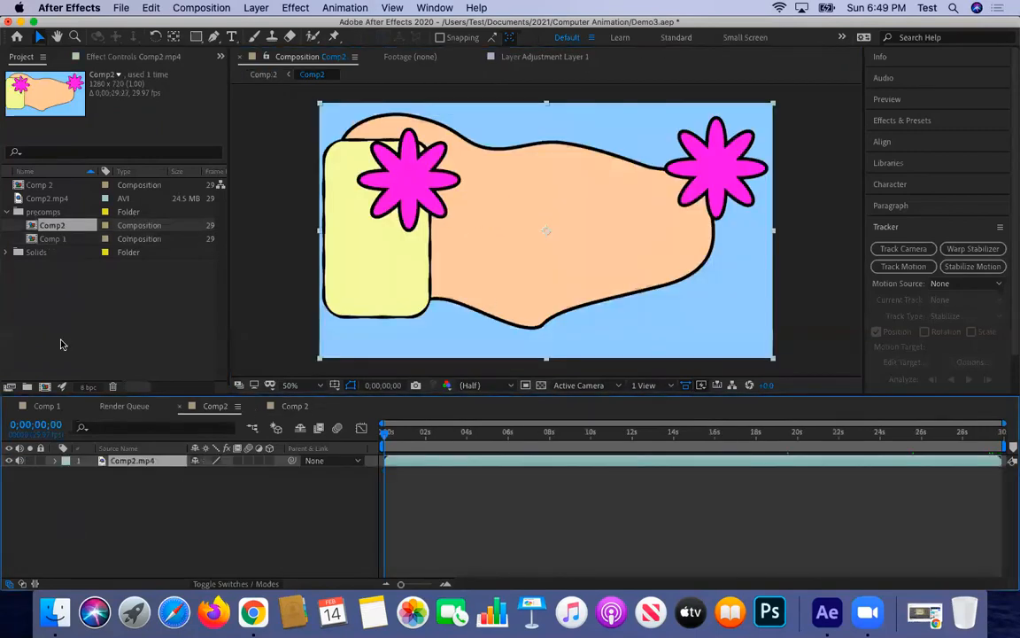
pyautogui.click(49, 186)
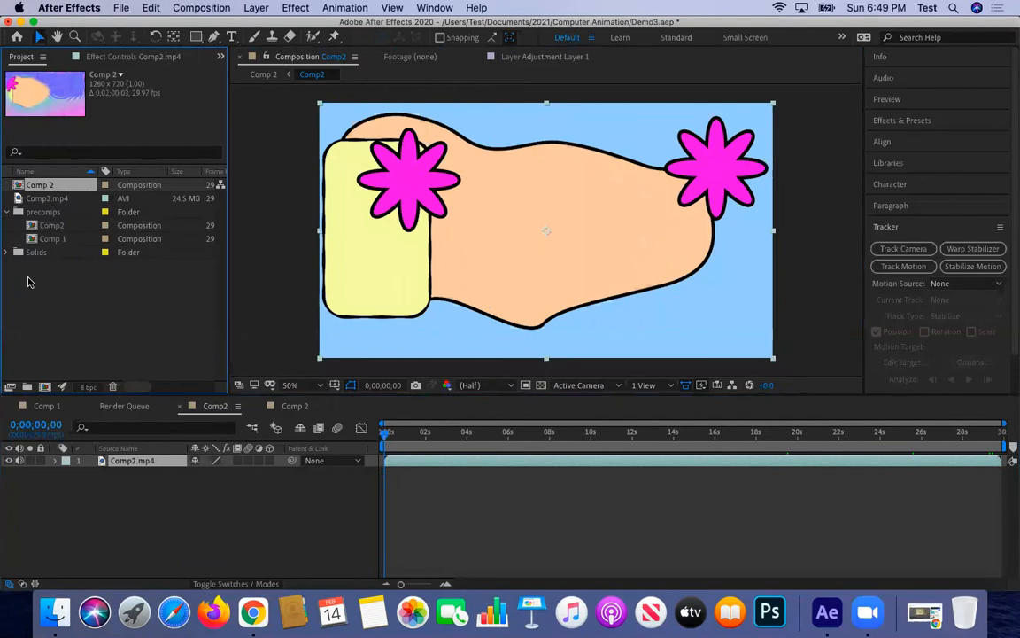
pyautogui.doubleClick(47, 185)
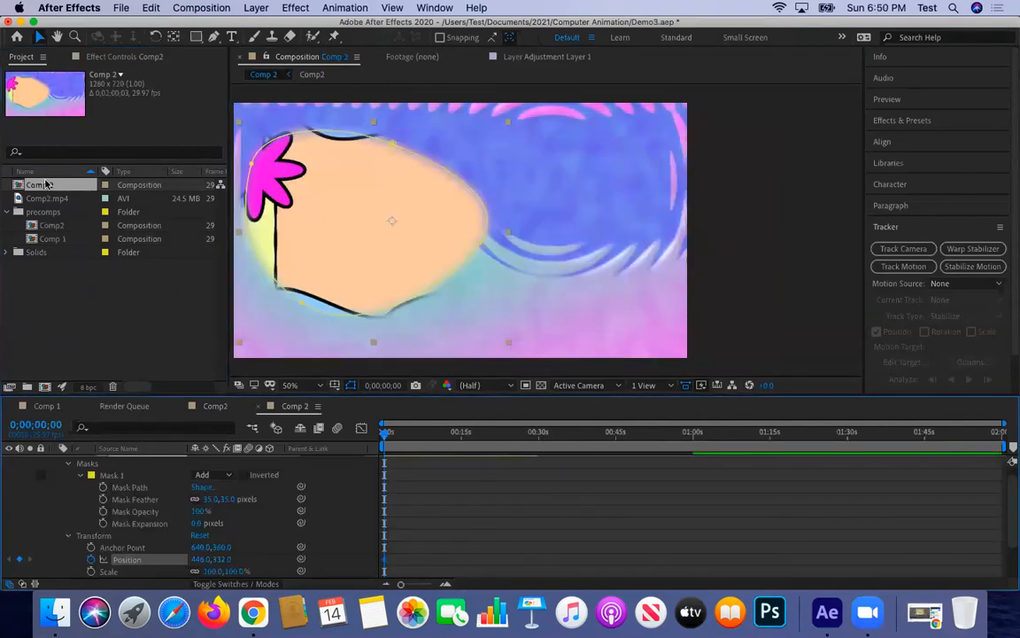
# Rename the two-minute composition Comp 2 as Final Comp.
pyautogui.rightClick(50, 189)
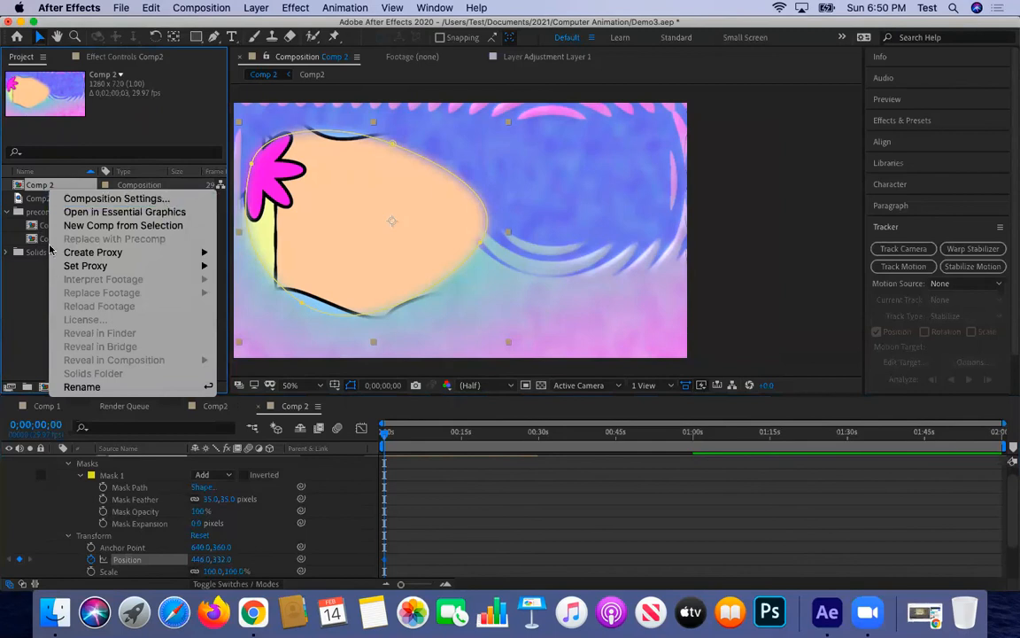
pyautogui.click(86, 387)
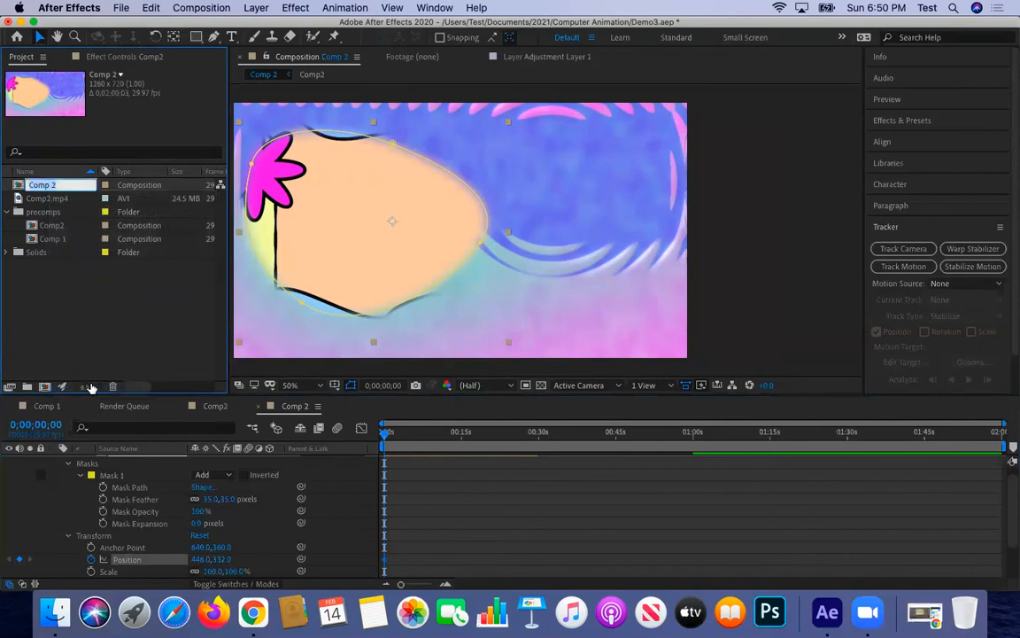
pyautogui.write('Final Comp')
pyautogui.press('Return')
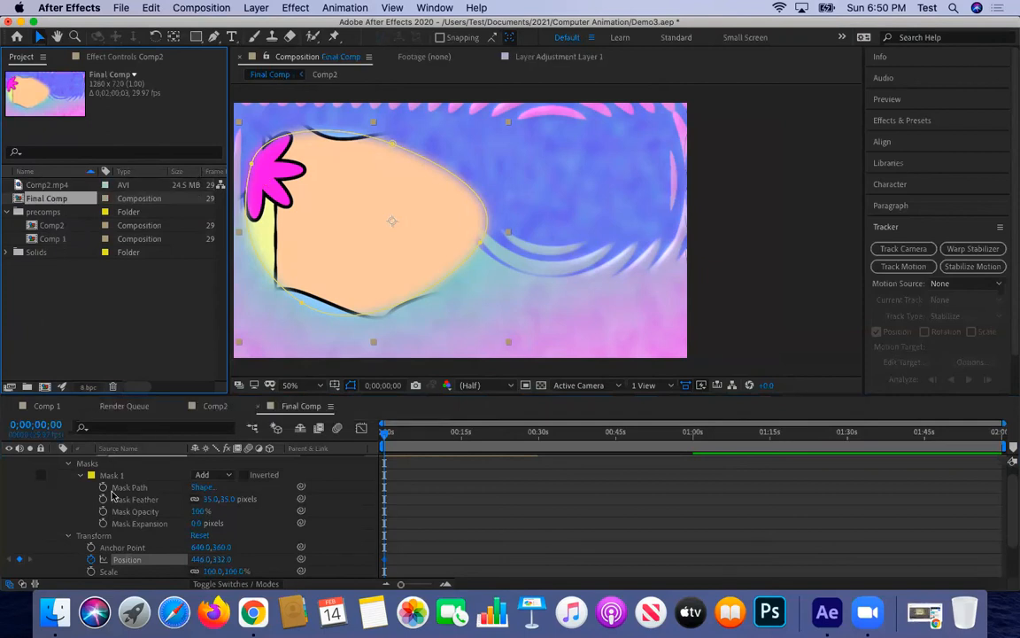
# Enable Mask Path keyframing on the Comp2 layer's Mask 1 at 0;00;00;00.
pyautogui.click(203, 487)
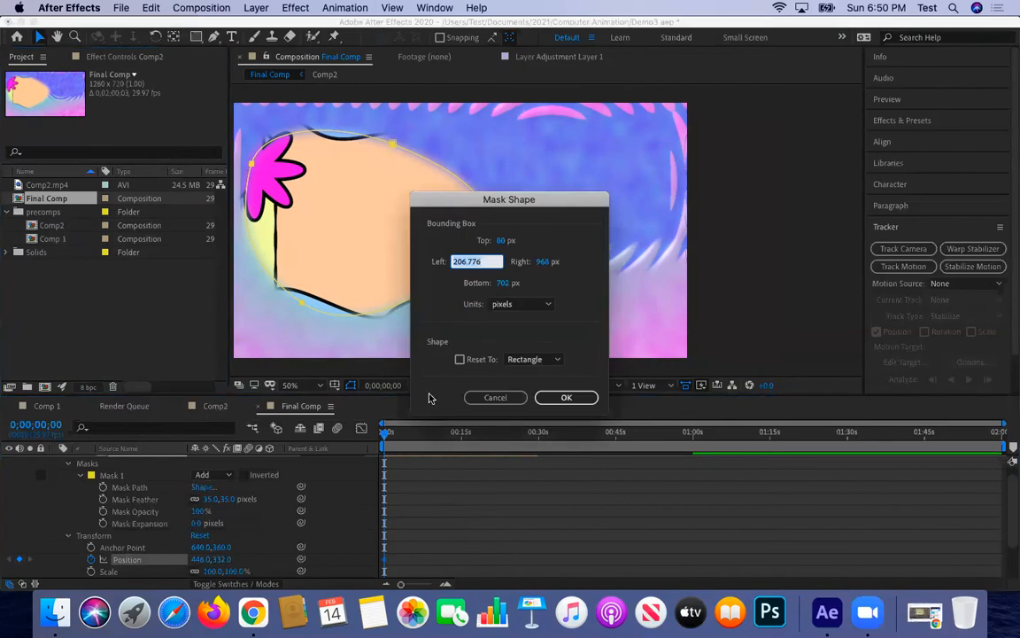
pyautogui.click(489, 395)
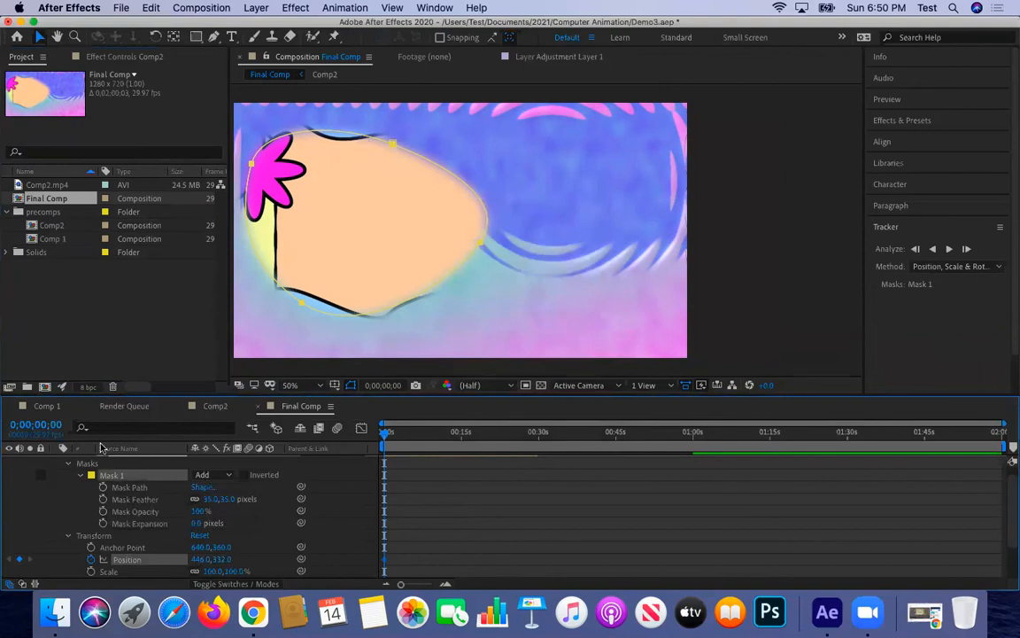
pyautogui.click(103, 488)
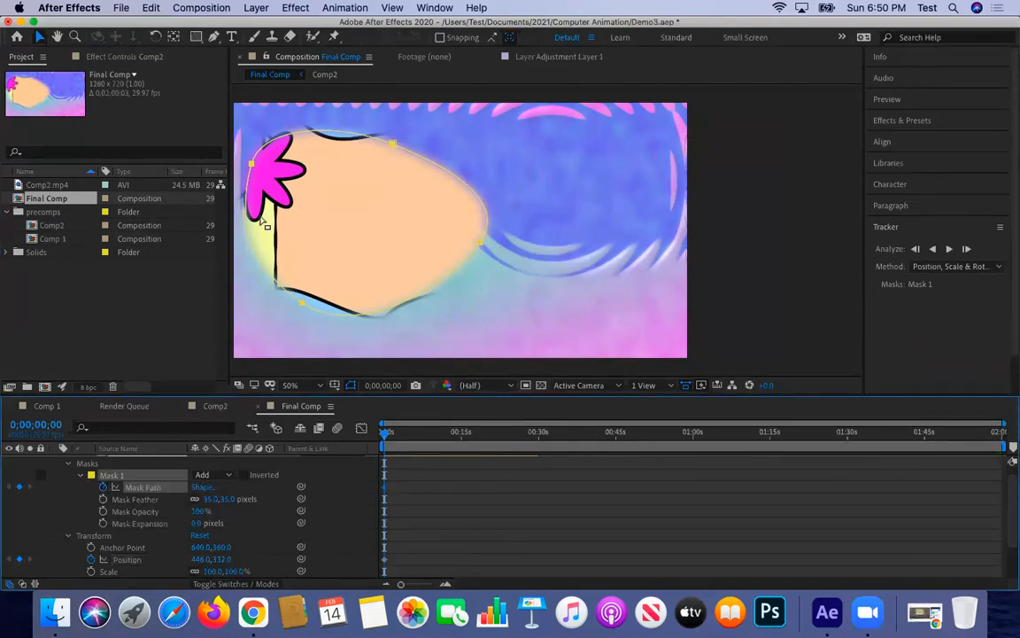
# Move Comp2's mask toward the right side of the frame at 0;00;29;13 and preview the mask animation from the first frame.
pyautogui.moveTo(383, 435); pyautogui.dragTo(543, 433)
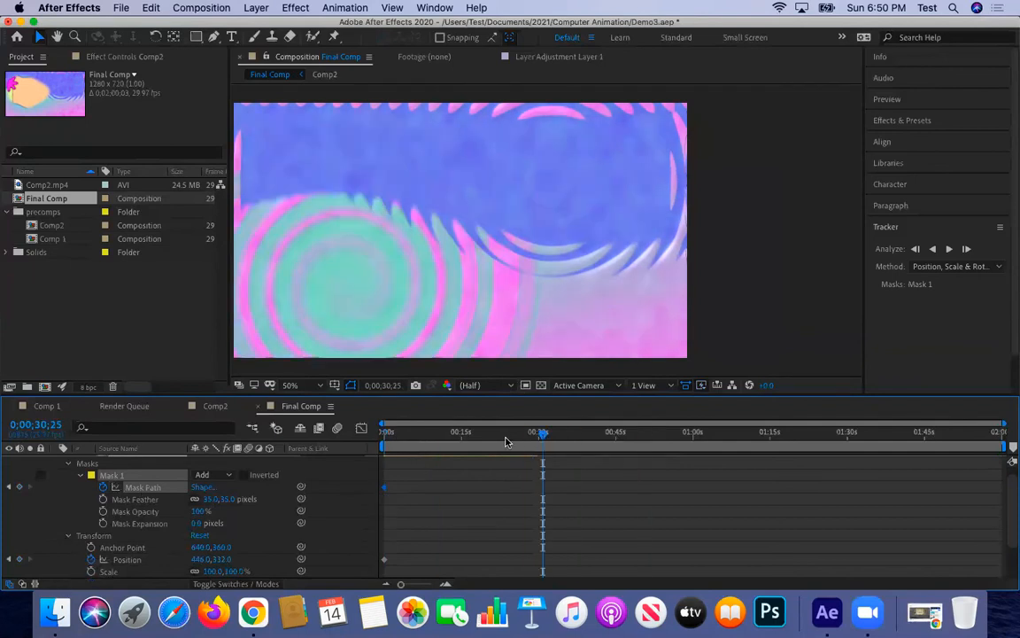
pyautogui.click(536, 433)
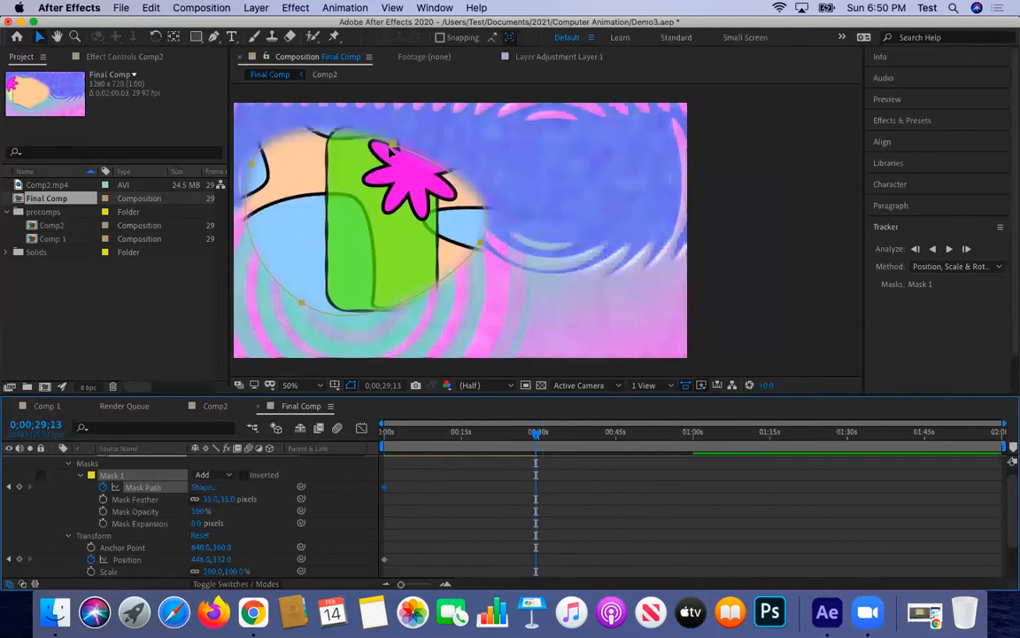
pyautogui.moveTo(387, 144); pyautogui.dragTo(553, 155)
pyautogui.moveTo(527, 441); pyautogui.dragTo(319, 428)
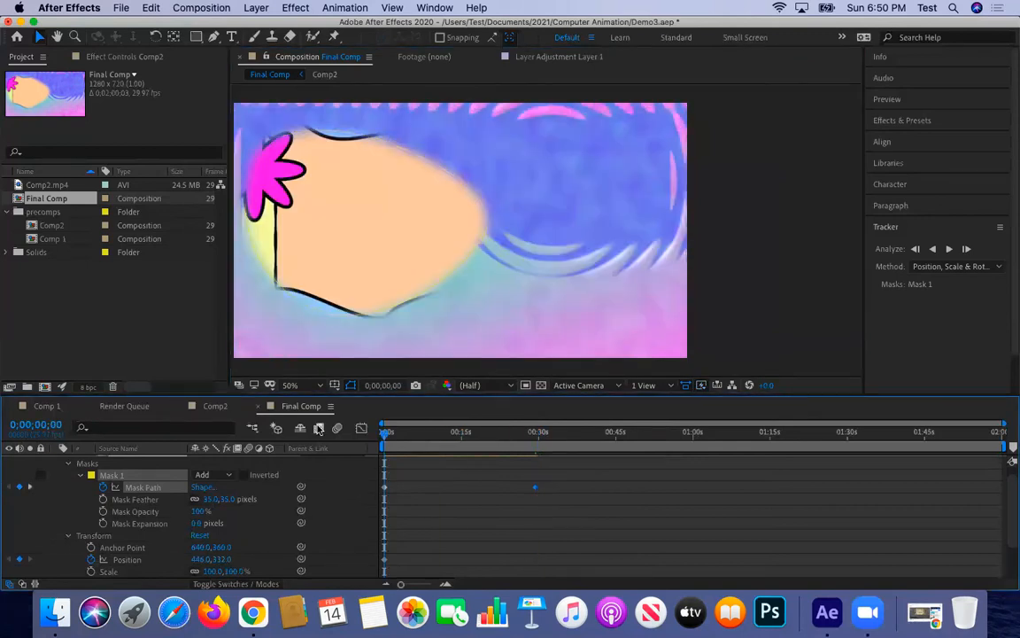
pyautogui.press('space')
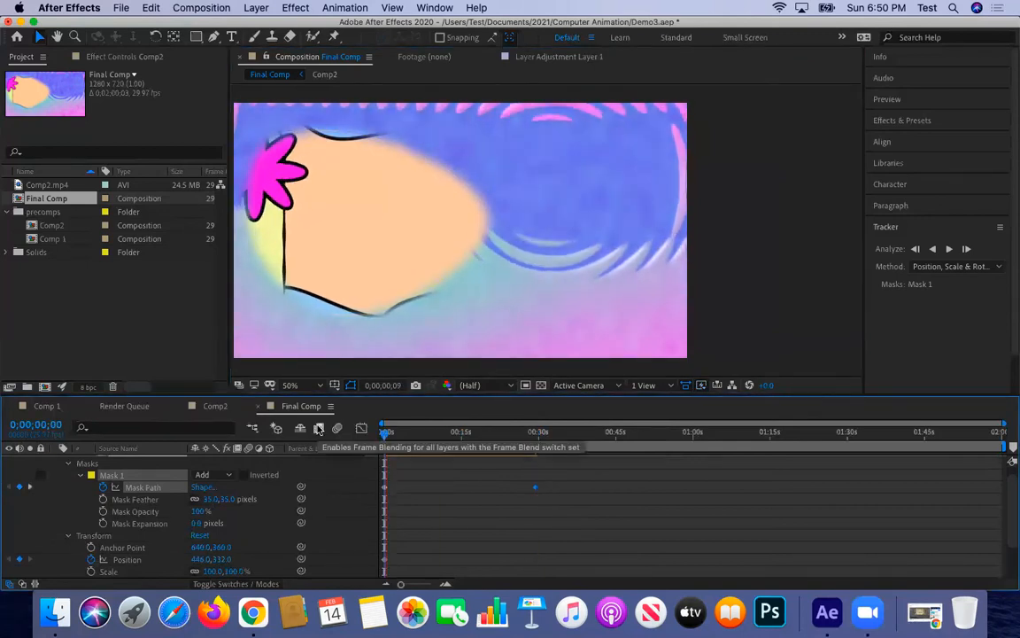
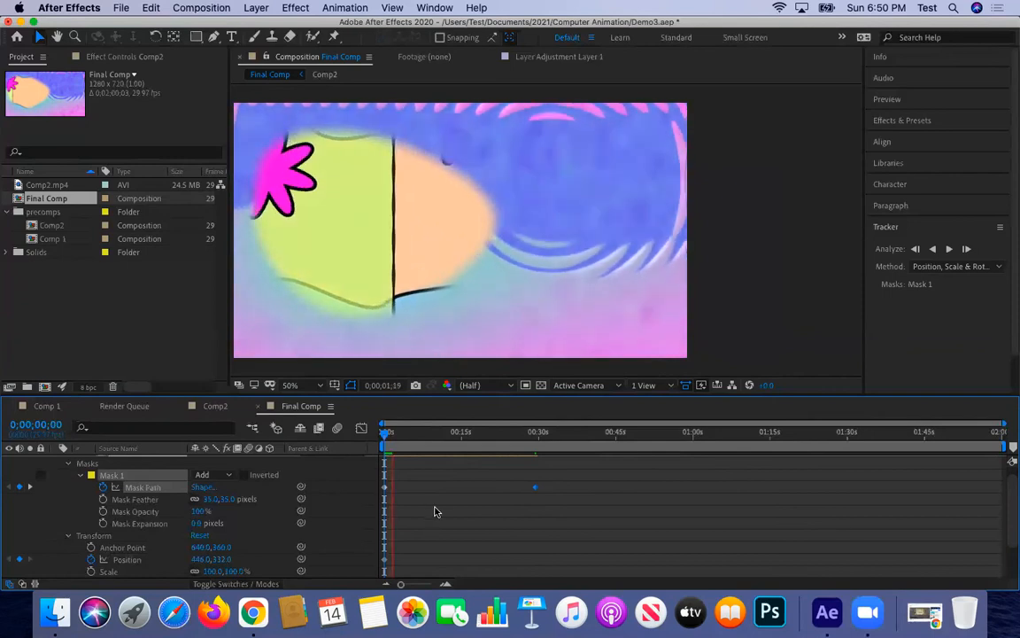
pyautogui.press('space')
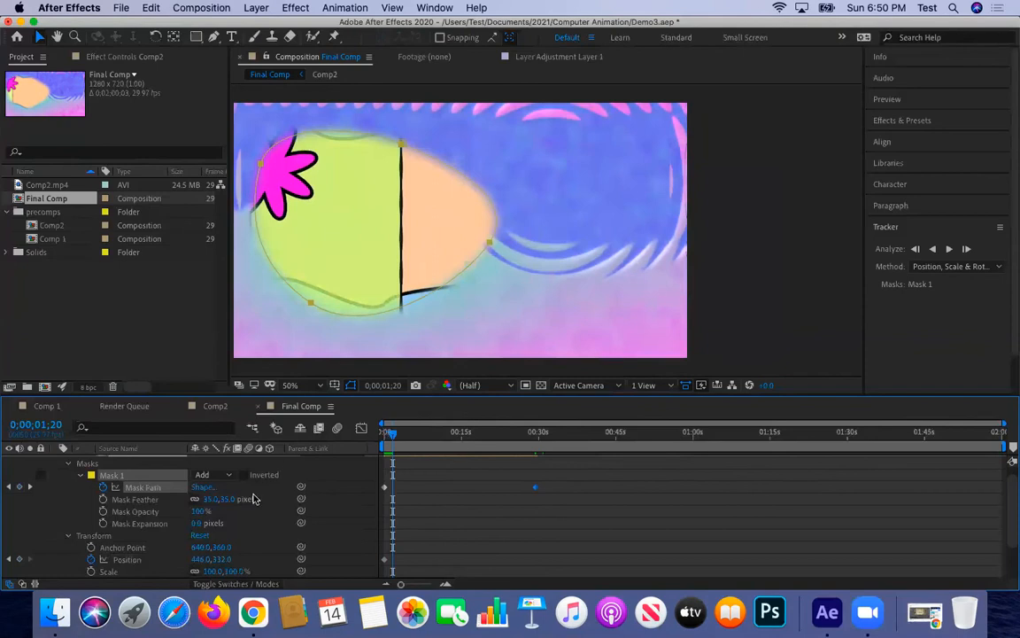
# Remove Comp2's Position keyframing and set its Position to 640, 360, inverting the mask only while repositioning, and return to the first frame.
pyautogui.click(245, 476)
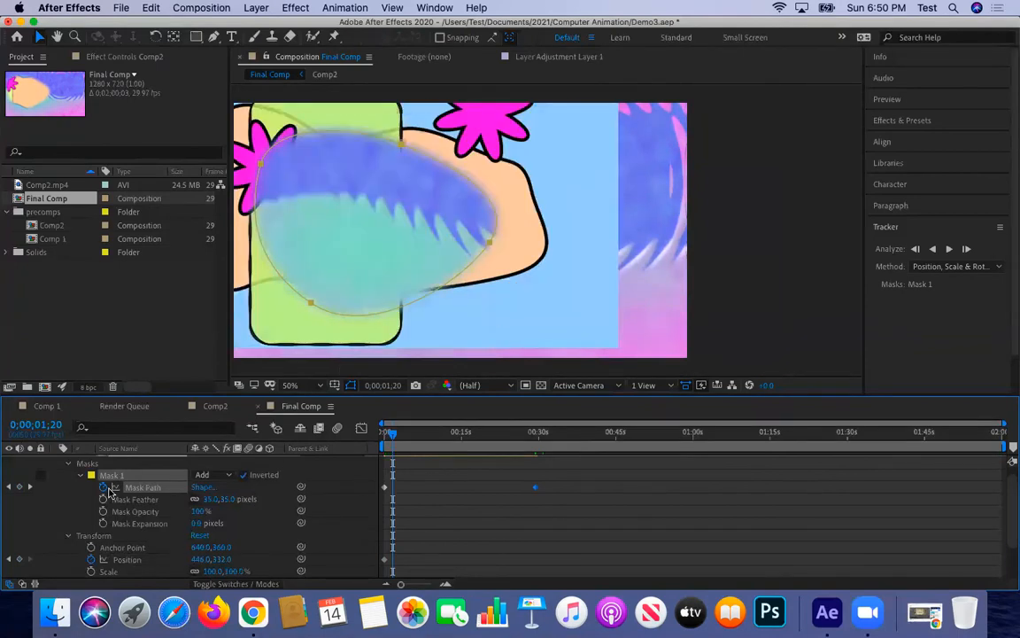
pyautogui.click(126, 558)
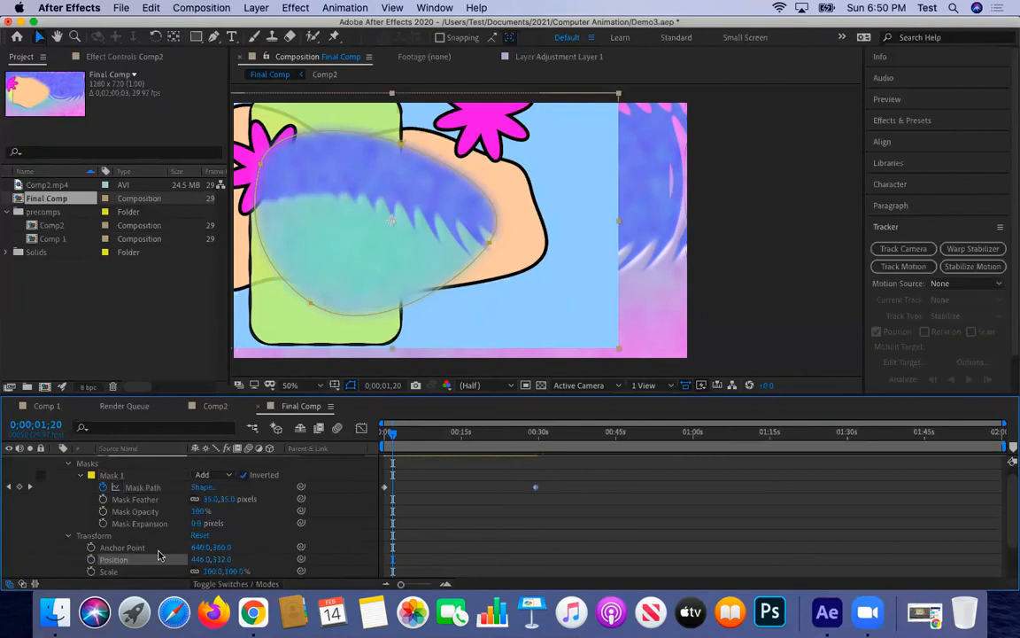
pyautogui.scroll(-4, 158, 555)
pyautogui.click(200, 512)
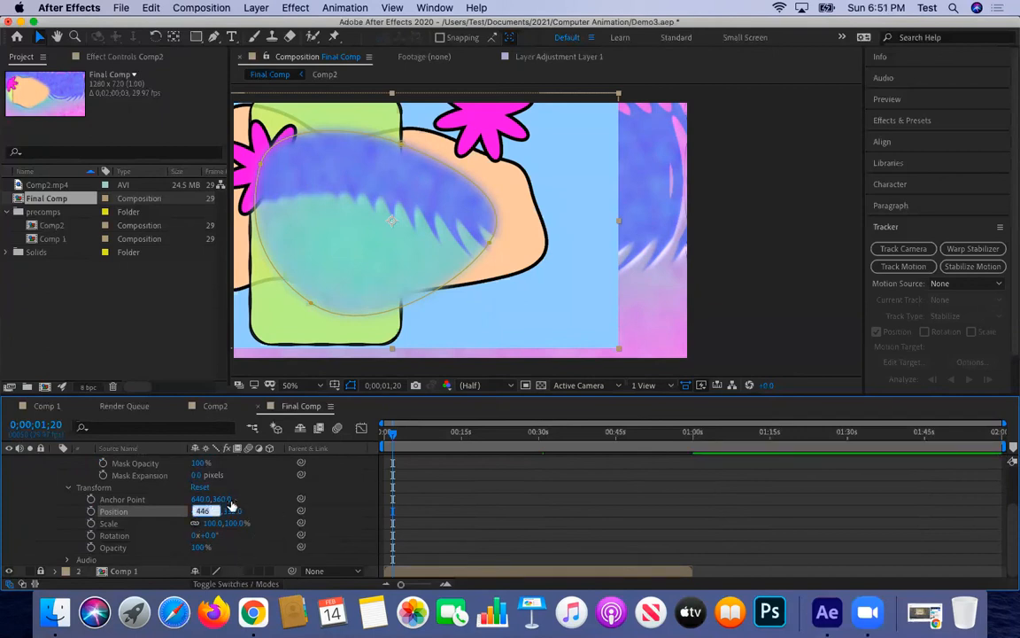
pyautogui.click(239, 513)
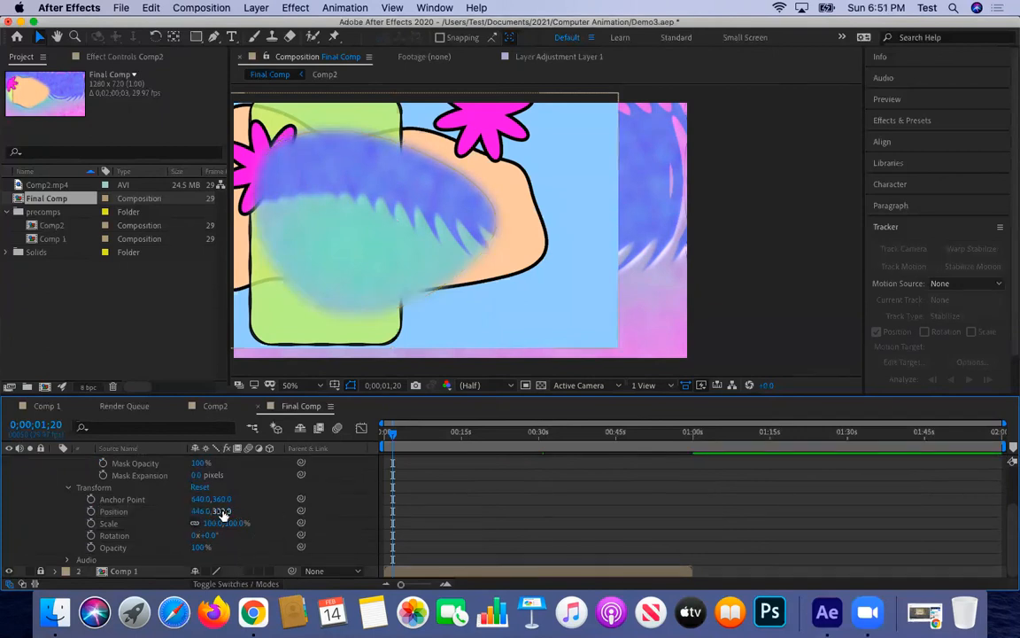
pyautogui.moveTo(245, 513); pyautogui.dragTo(331, 511)
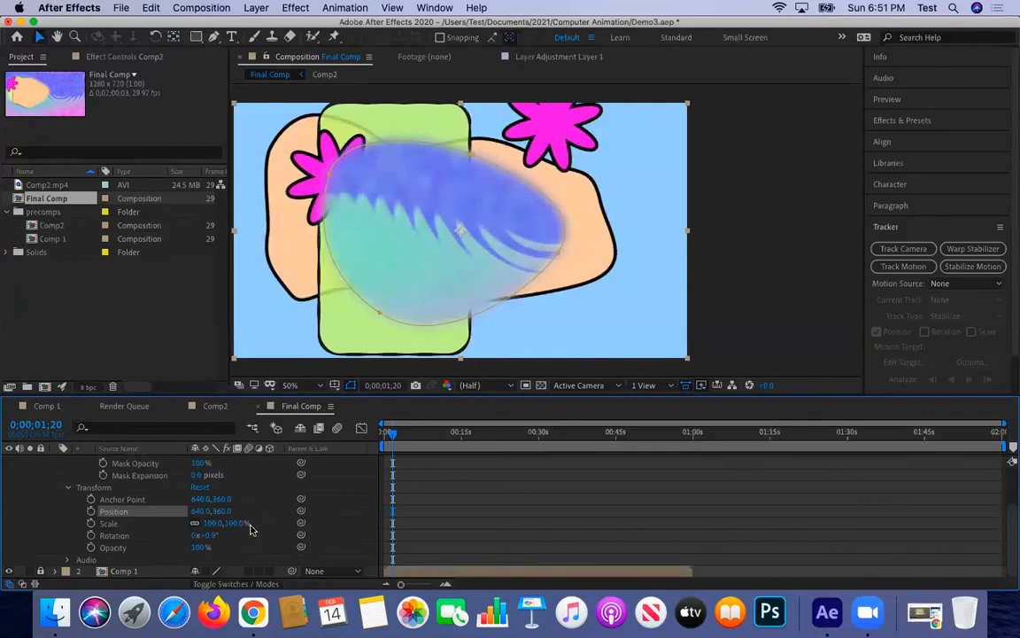
pyautogui.scroll(3, 252, 523)
pyautogui.click(245, 487)
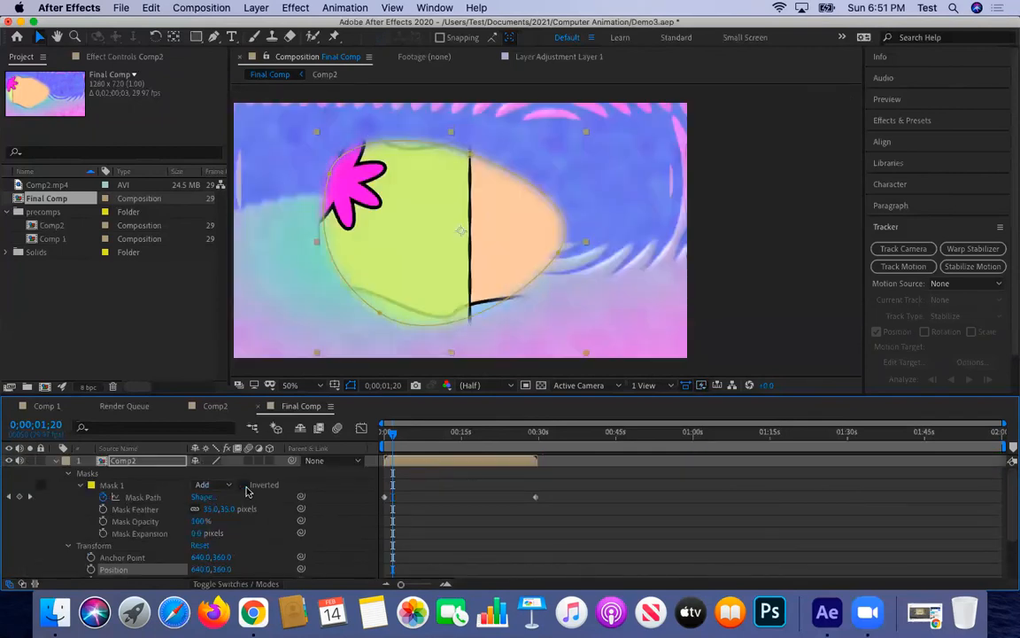
pyautogui.moveTo(401, 443); pyautogui.dragTo(294, 392)
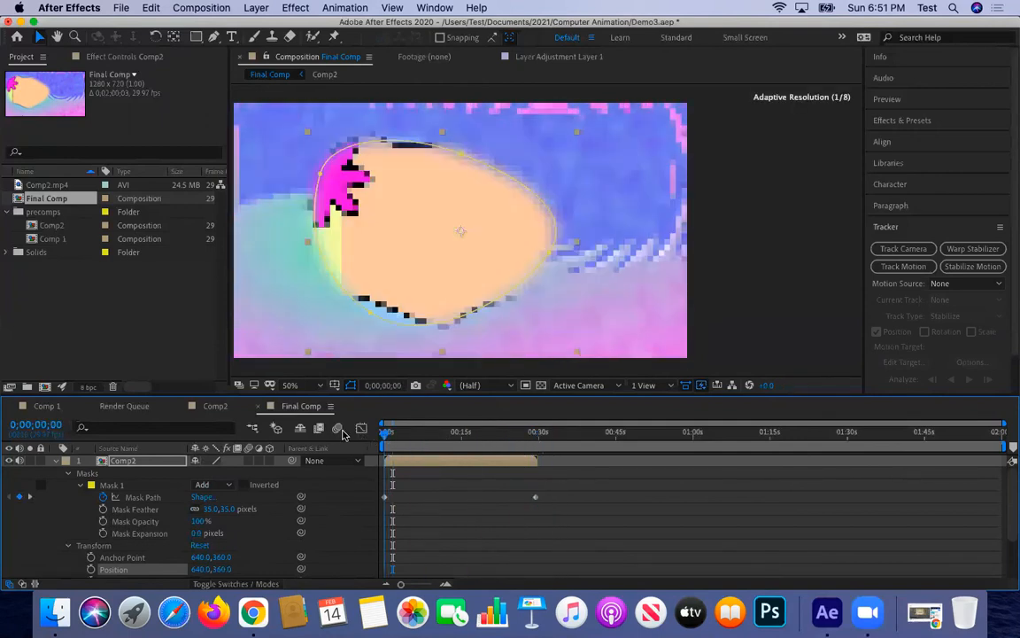
pyautogui.moveTo(460, 445); pyautogui.dragTo(318, 446)
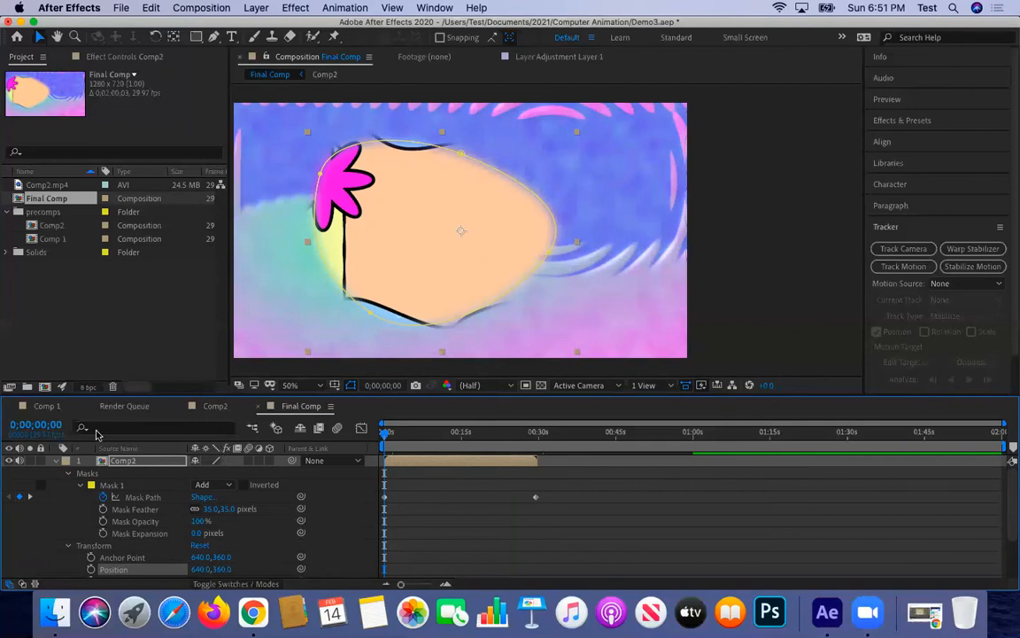
# Duplicate the Comp2 layer and shift the lower copy in time so it starts where the first one ends, at about 30 seconds.
pyautogui.click(56, 461)
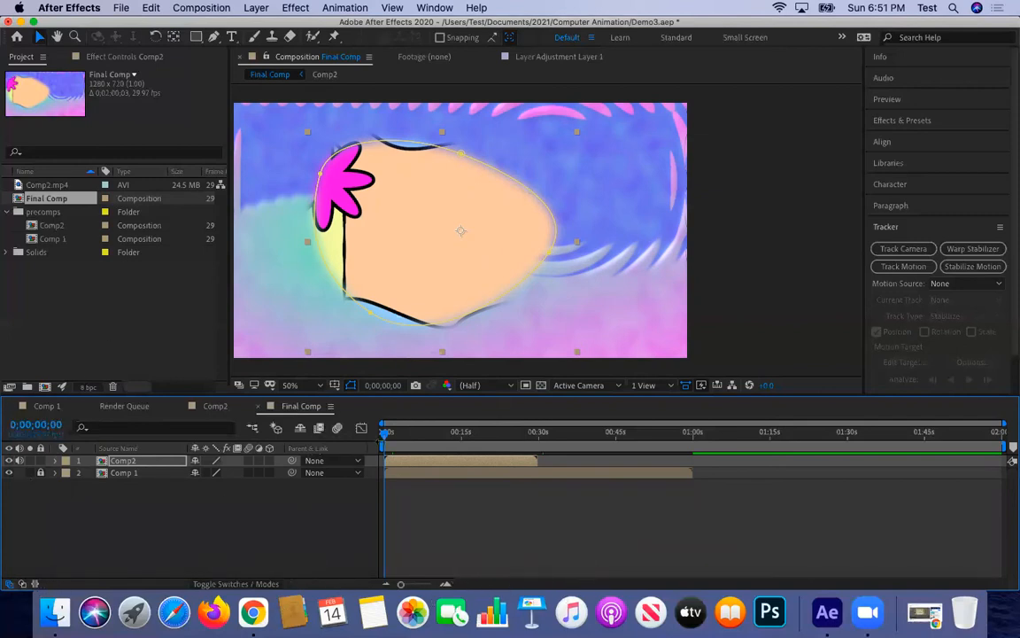
pyautogui.click(124, 461)
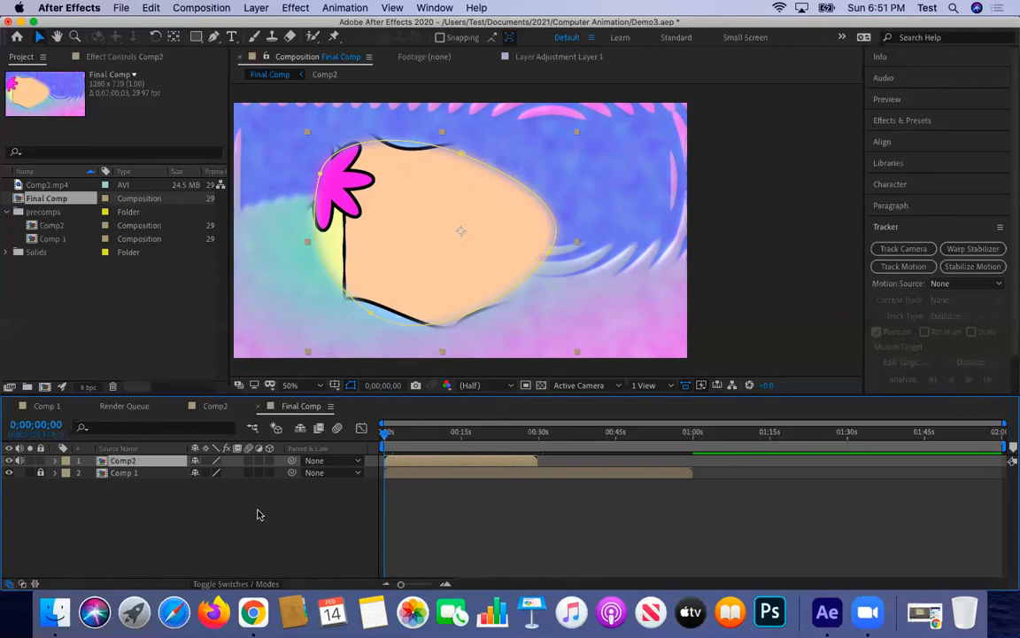
pyautogui.press('super+d')
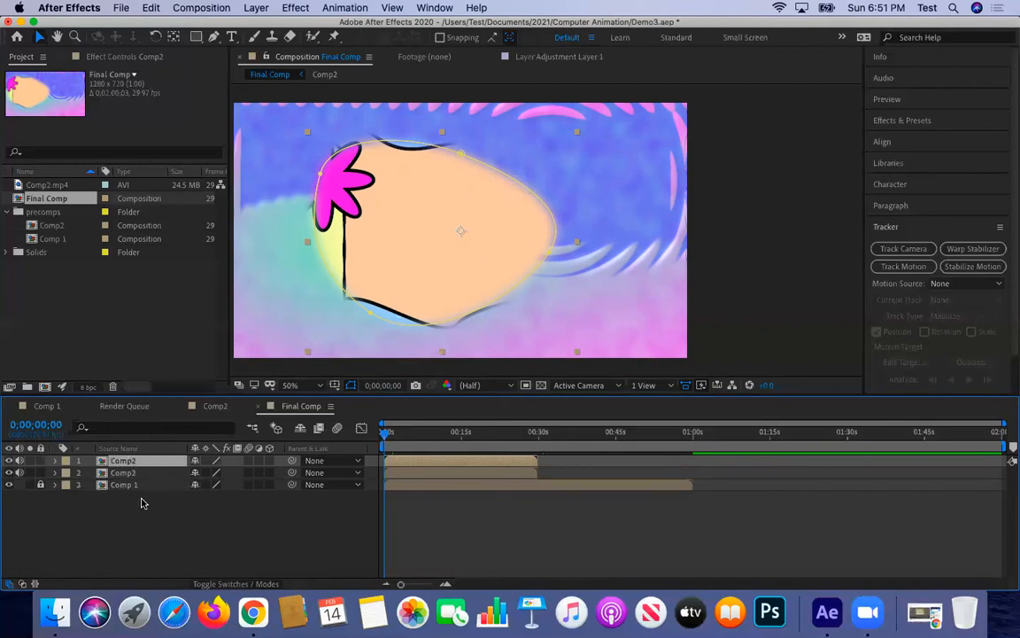
pyautogui.press('F2')
pyautogui.click(123, 472)
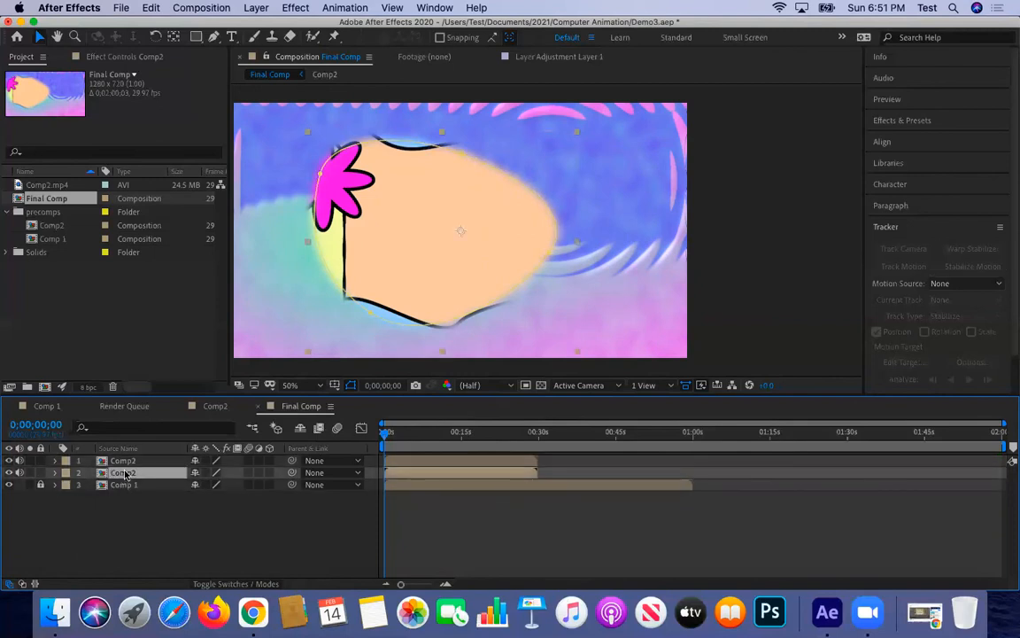
pyautogui.moveTo(432, 478); pyautogui.dragTo(584, 481)
# Scrub through the Final Comp and play it back from the first frame to check the moving mask.
pyautogui.moveTo(421, 443); pyautogui.dragTo(453, 452)
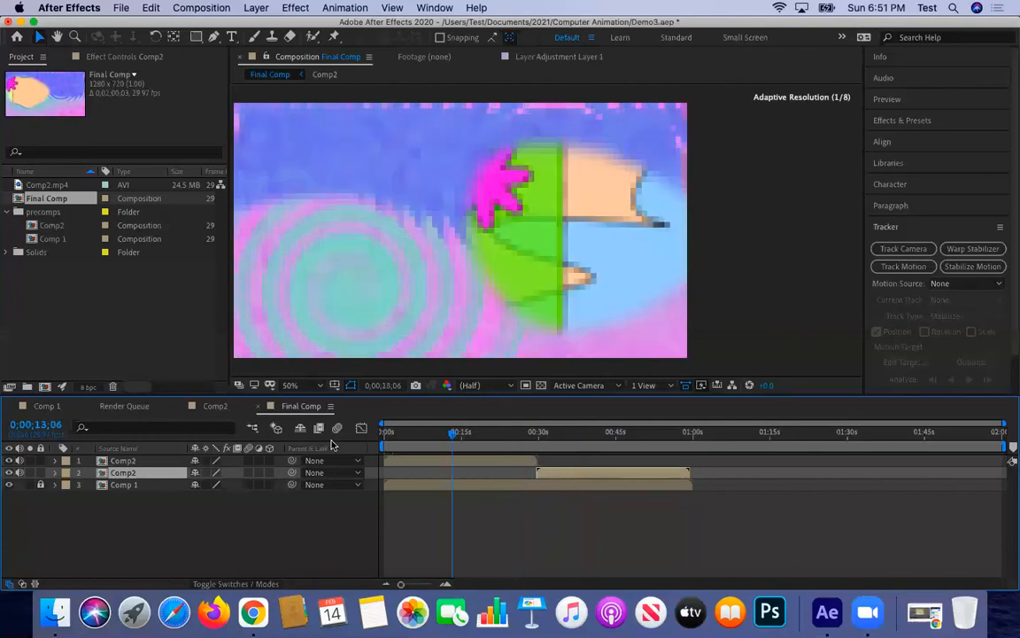
pyautogui.moveTo(333, 444); pyautogui.dragTo(363, 460)
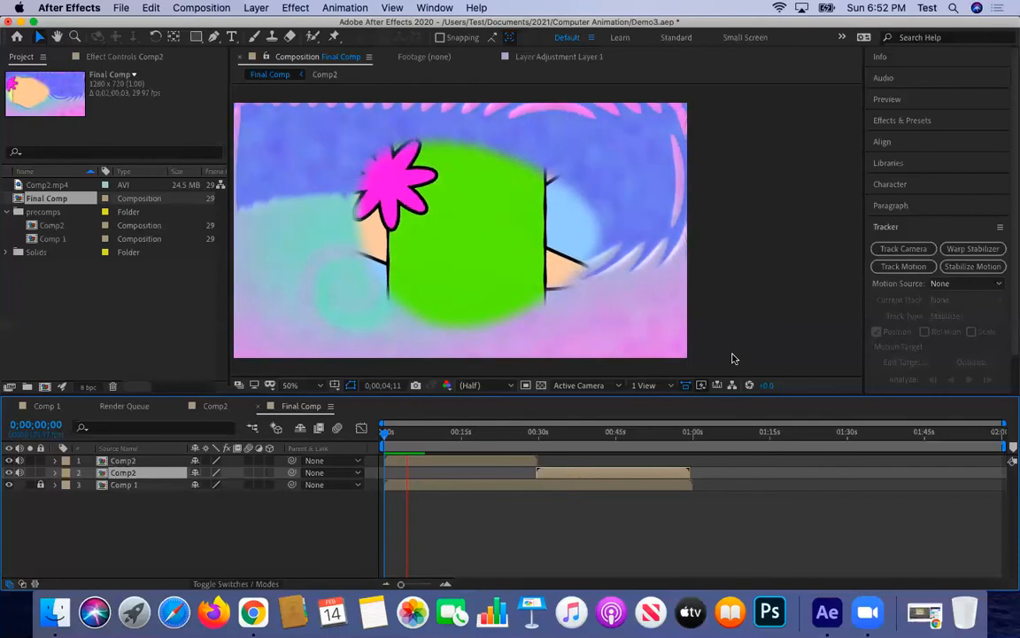
pyautogui.press('space')
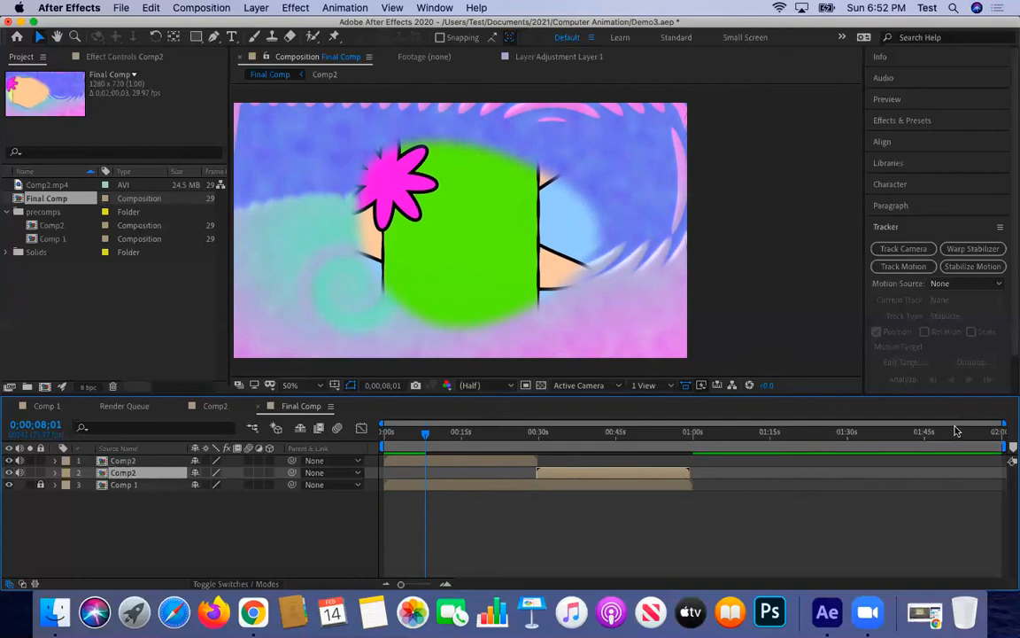
# Export the Final Comp to the Adobe Media Encoder queue.
pyautogui.click(118, 8)
pyautogui.moveTo(257, 217)
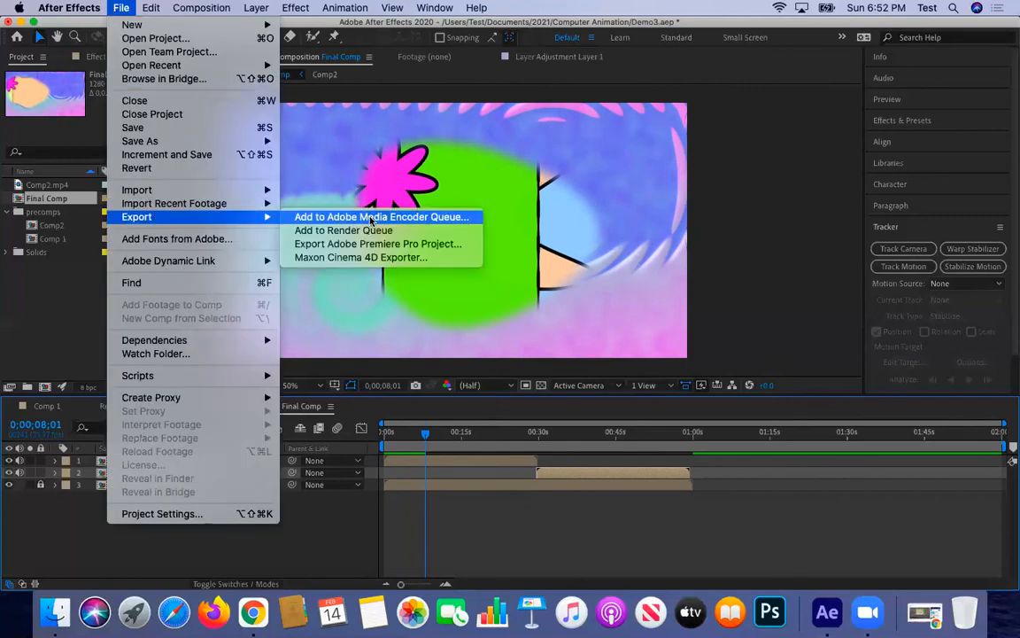
pyautogui.click(372, 218)
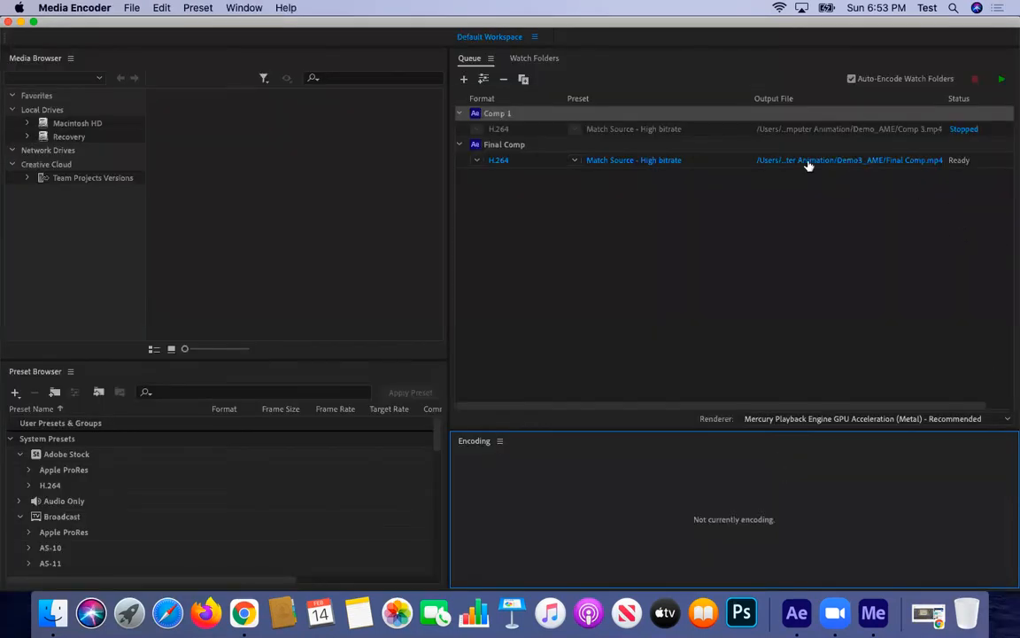
# Name the Final Comp output file Project1 in the Demo3_AME folder, keeping the MP4 format, and start encoding the queue.
pyautogui.click(910, 160)
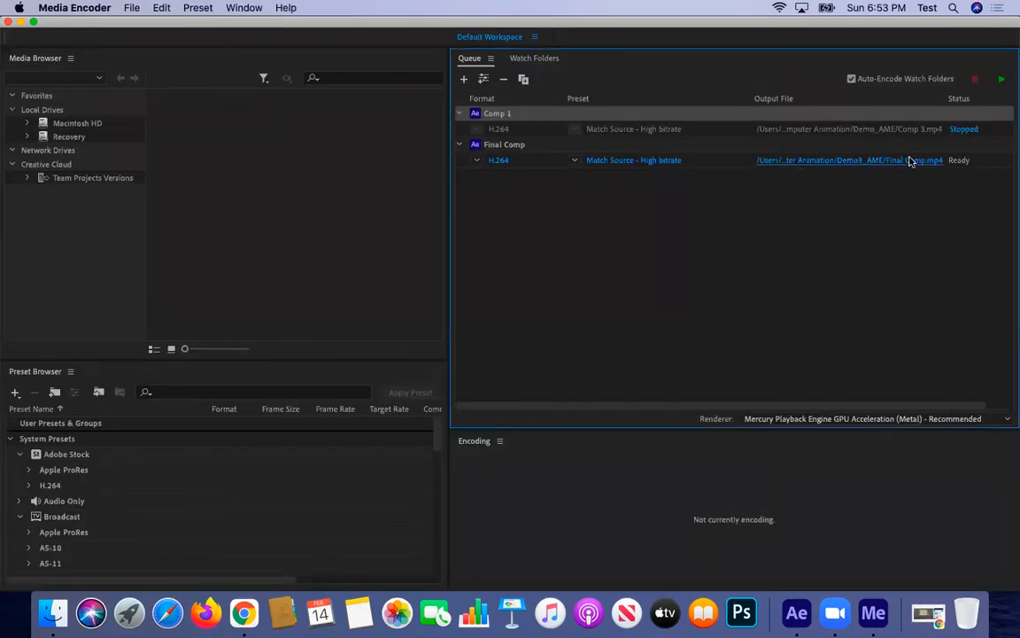
pyautogui.click(800, 161)
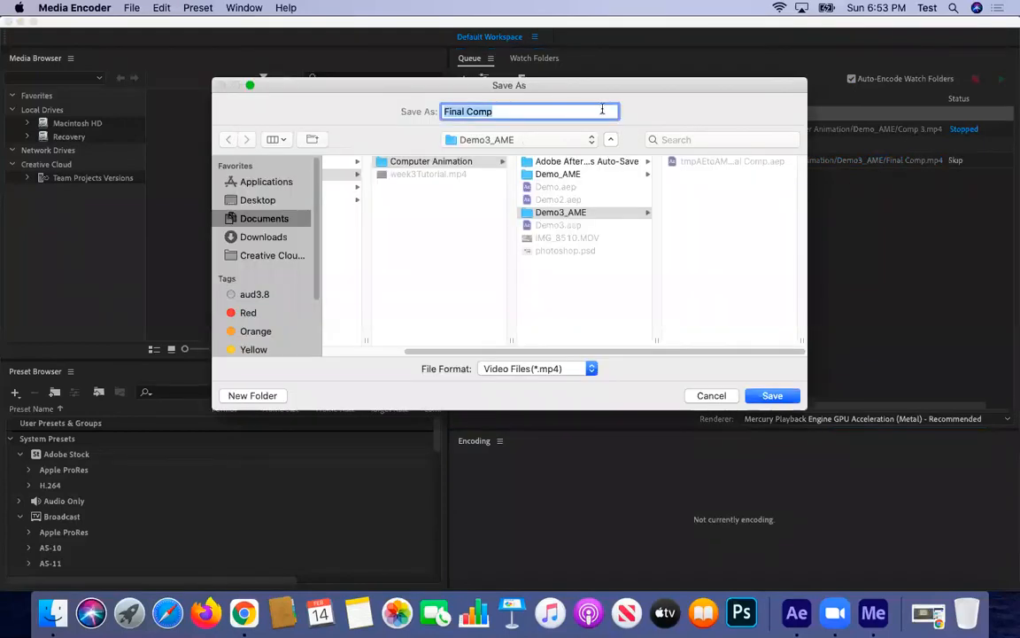
pyautogui.write('Project1')
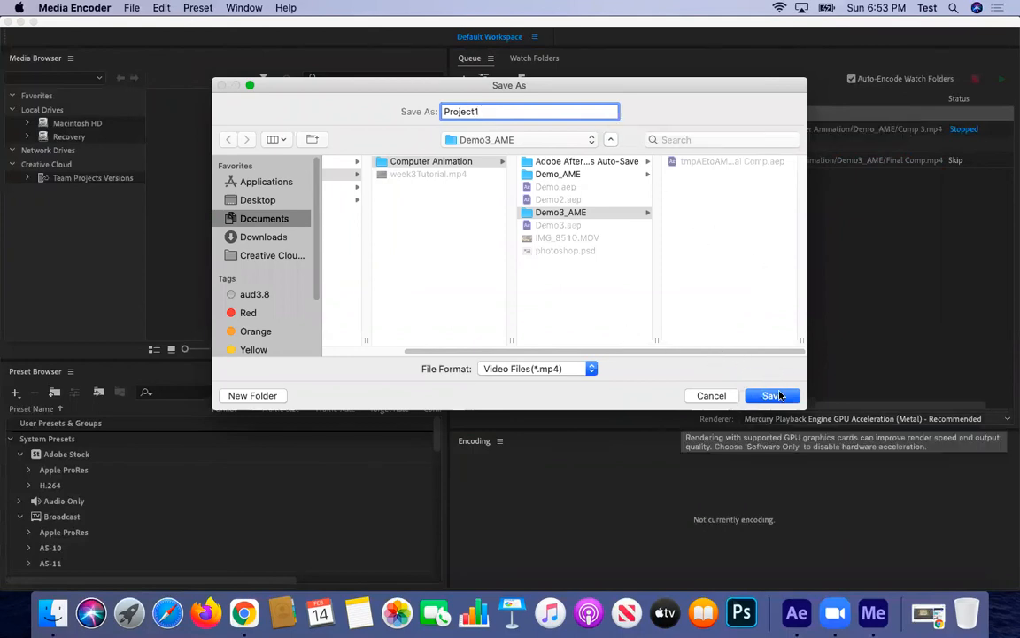
pyautogui.click(772, 395)
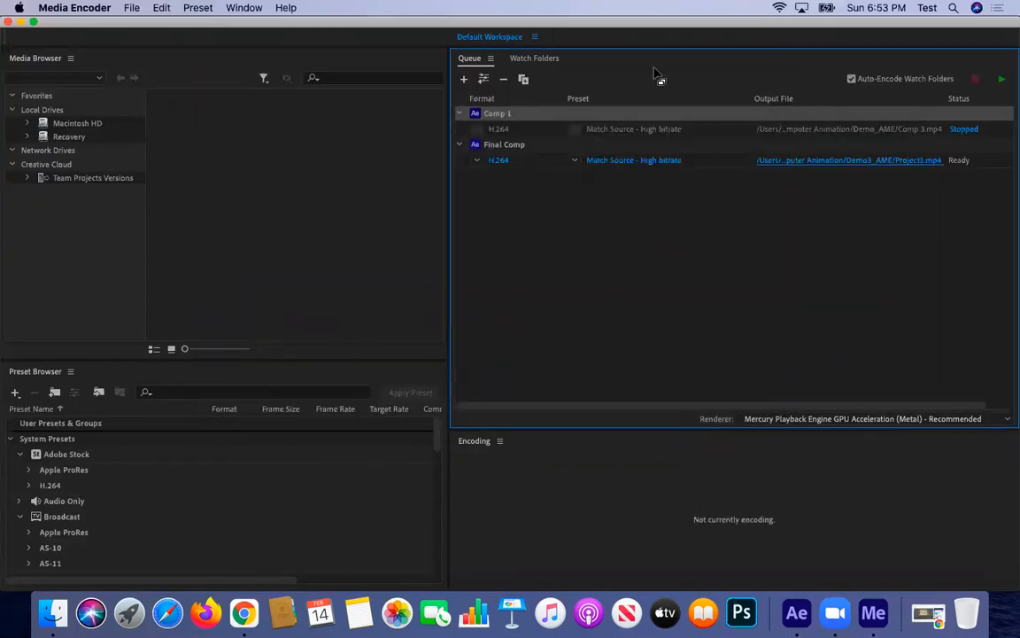
pyautogui.click(1003, 80)
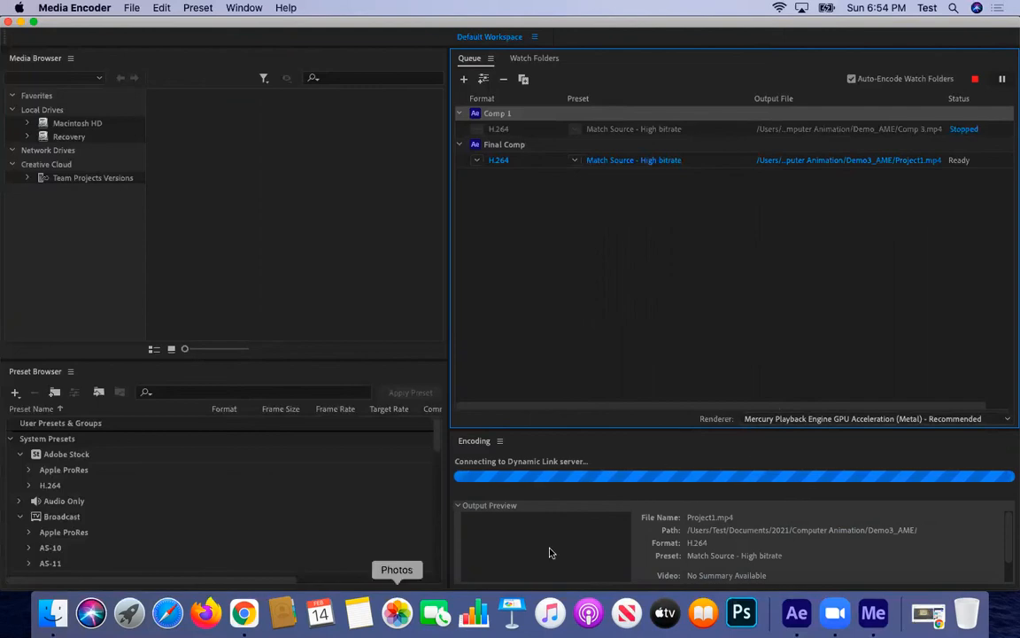
# Switch to Chrome, replace the YouTube tab with a new one, search for vimeo and open the Vimeo site.
pyautogui.click(243, 613)
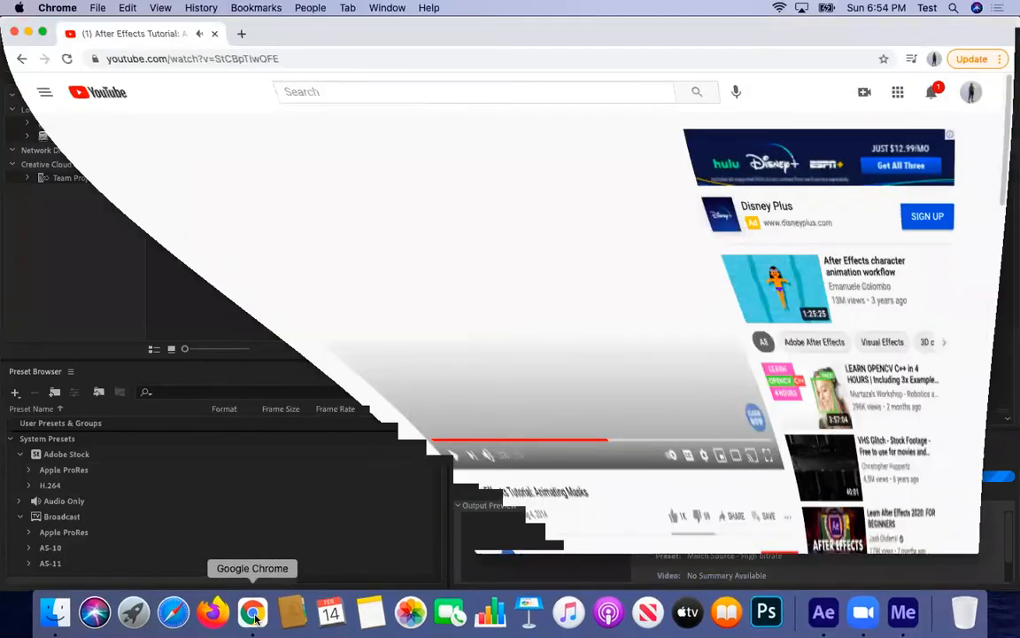
pyautogui.click(239, 35)
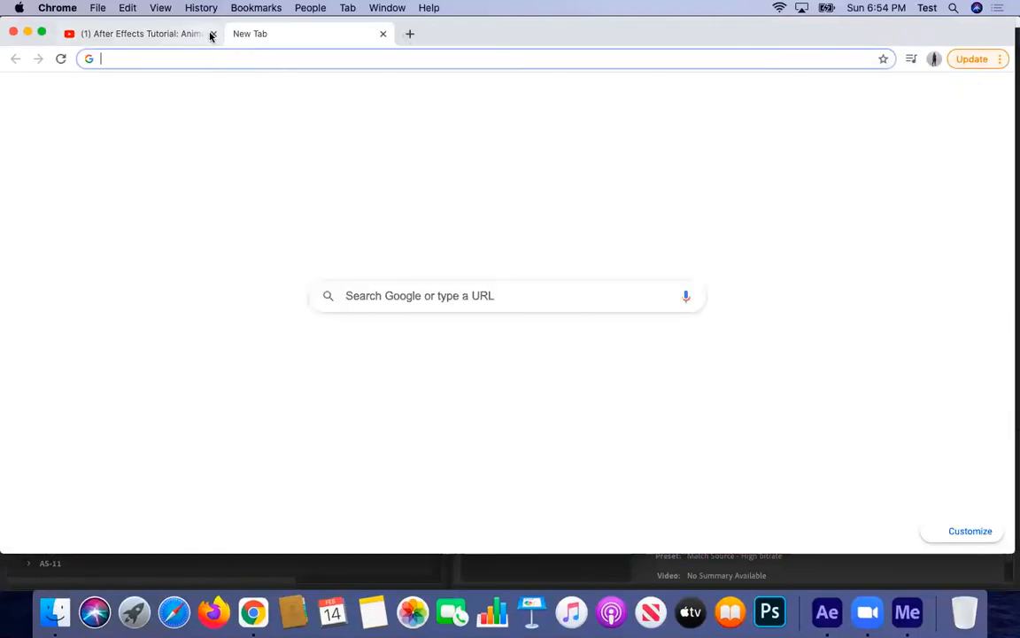
pyautogui.click(214, 34)
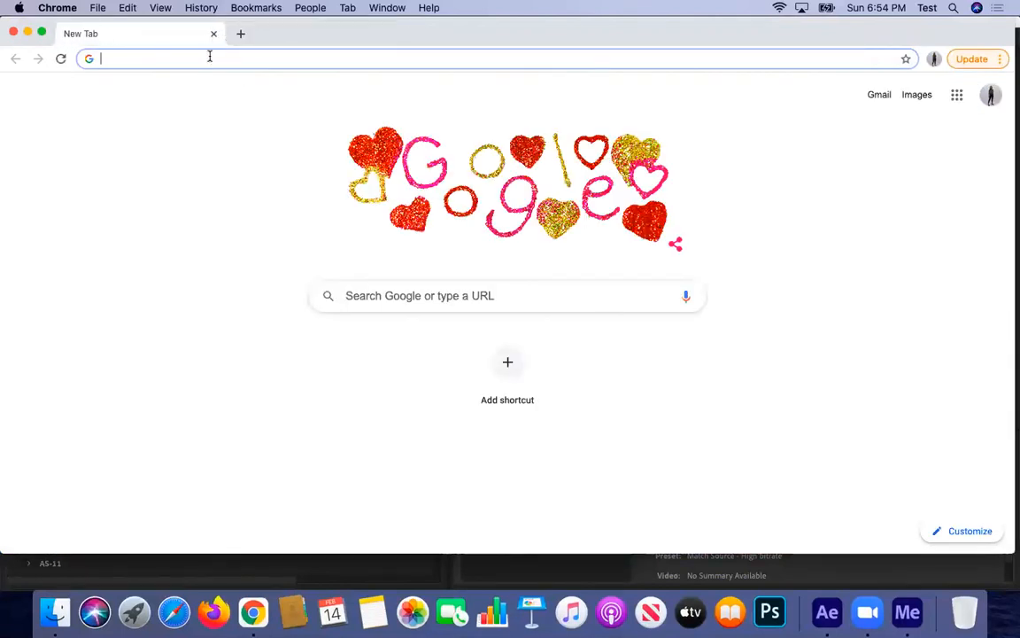
pyautogui.write('vim')
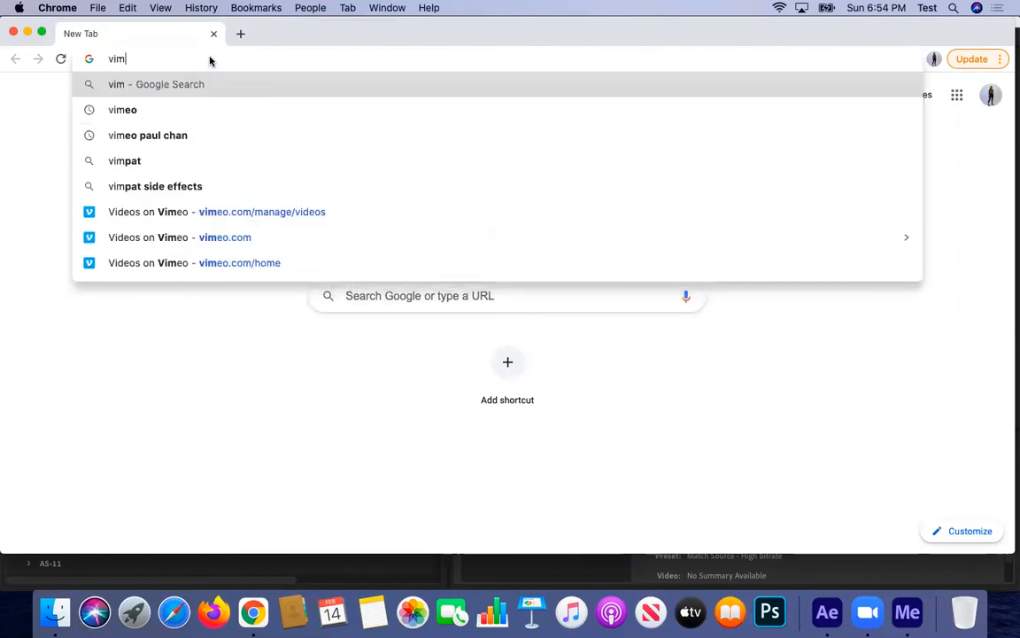
pyautogui.write('eo')
pyautogui.press('Return')
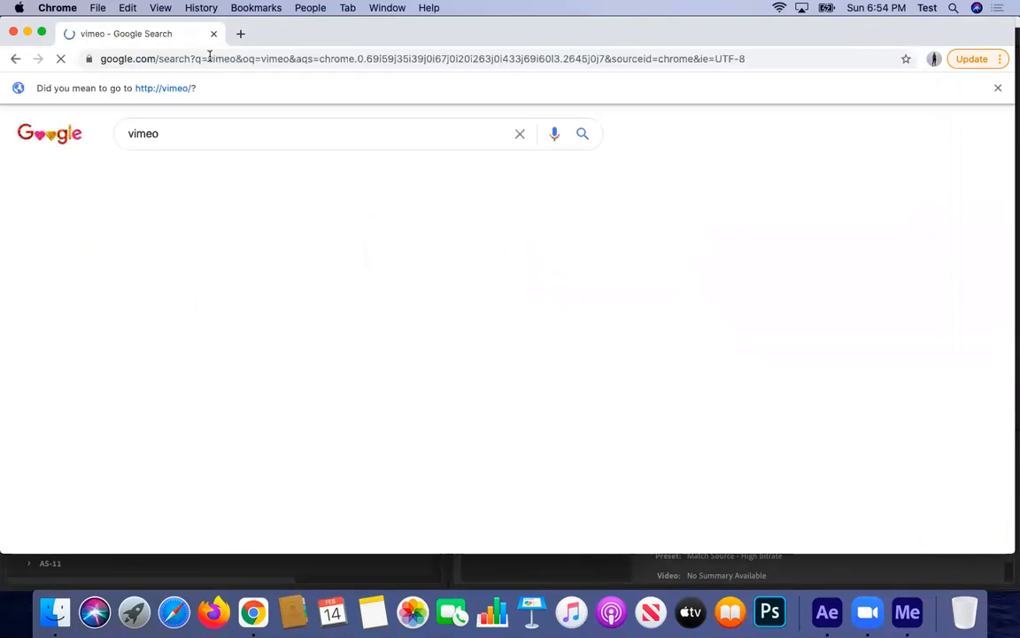
pyautogui.click(421, 252)
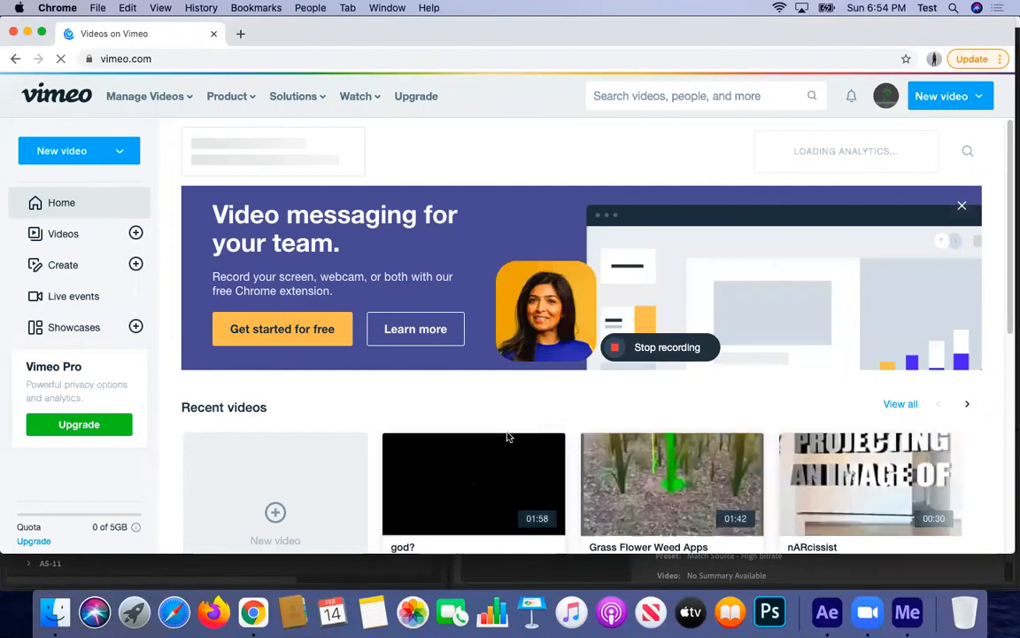
# Start a new video upload on Vimeo and browse to the Demo3_AME folder in the file chooser.
pyautogui.click(888, 98)
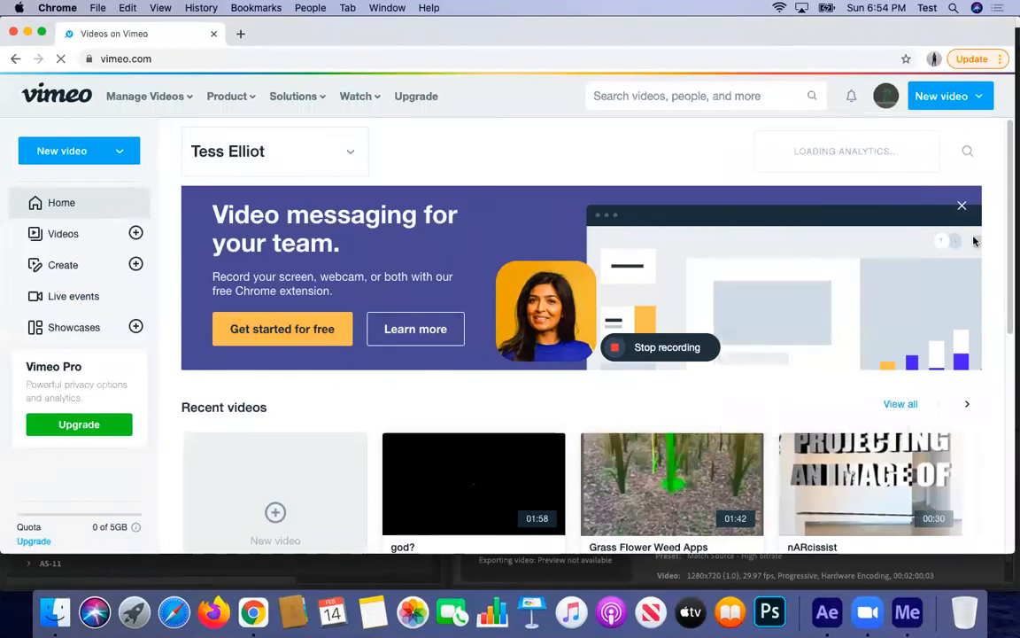
pyautogui.click(935, 99)
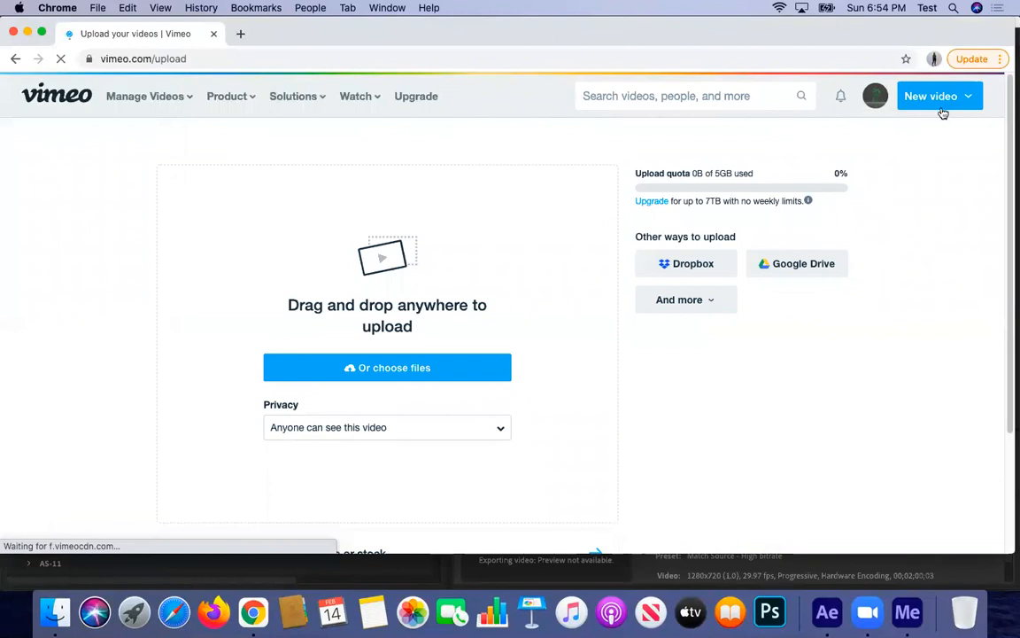
pyautogui.click(419, 370)
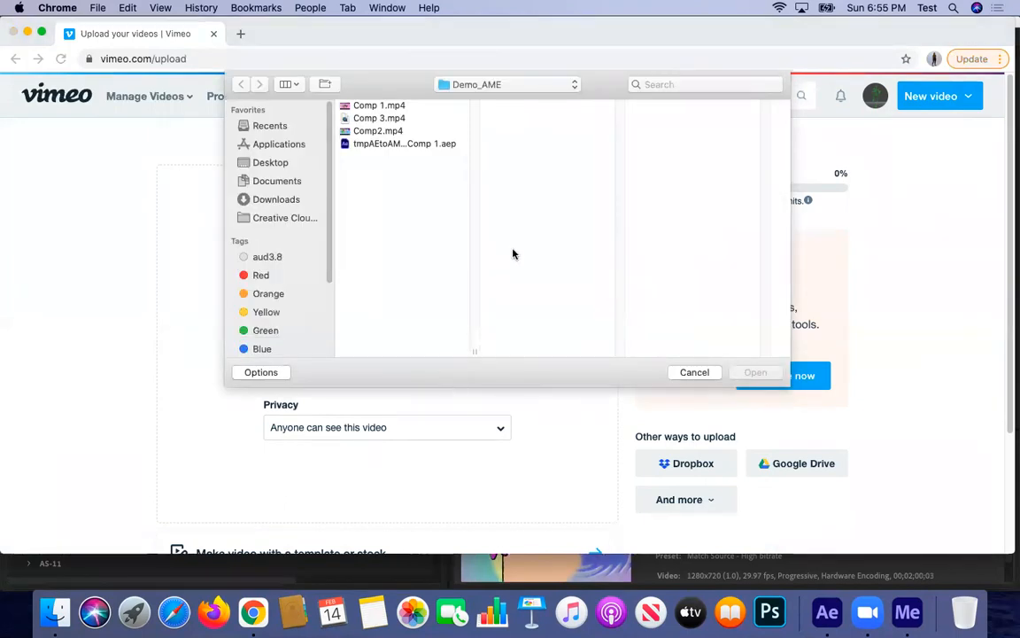
pyautogui.click(460, 86)
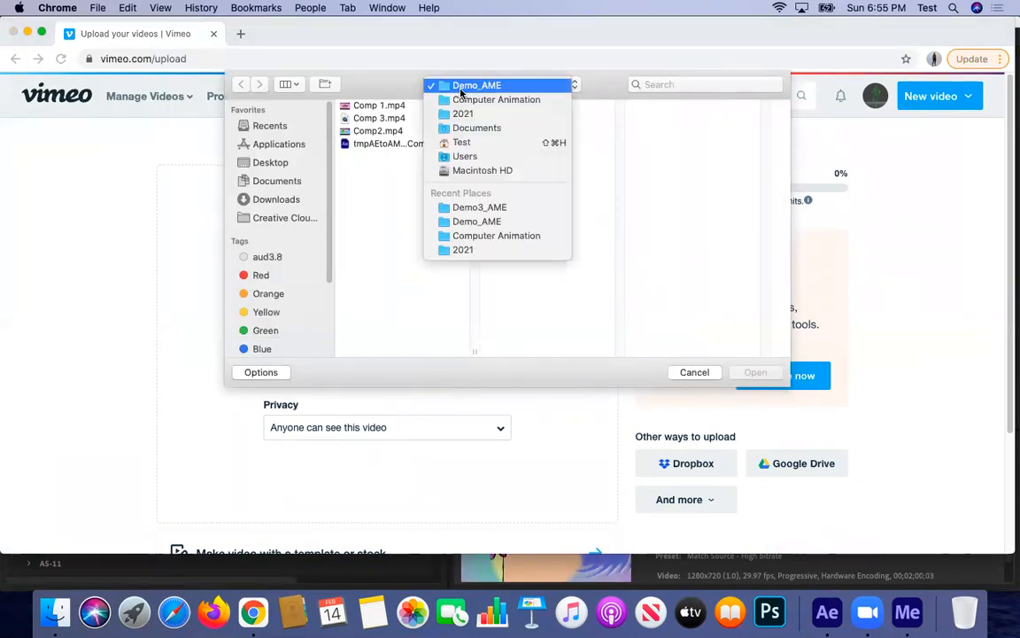
pyautogui.press('Escape')
pyautogui.click(660, 157)
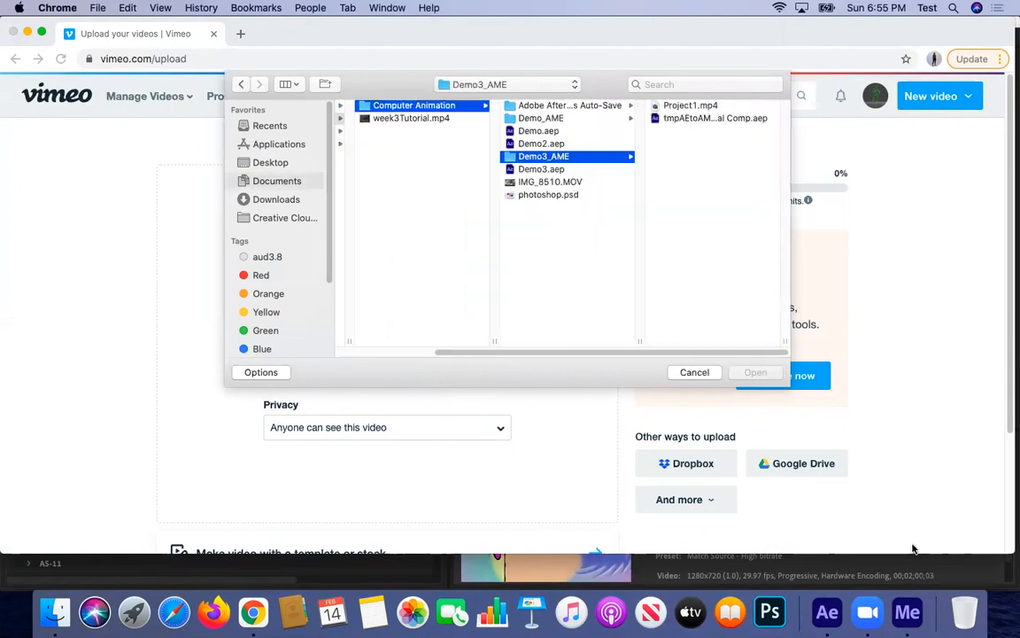
# Check the Project1 encoding in Media Encoder, and back in Chrome upload Comp2.mp4 from the Demo_AME folder.
pyautogui.click(922, 563)
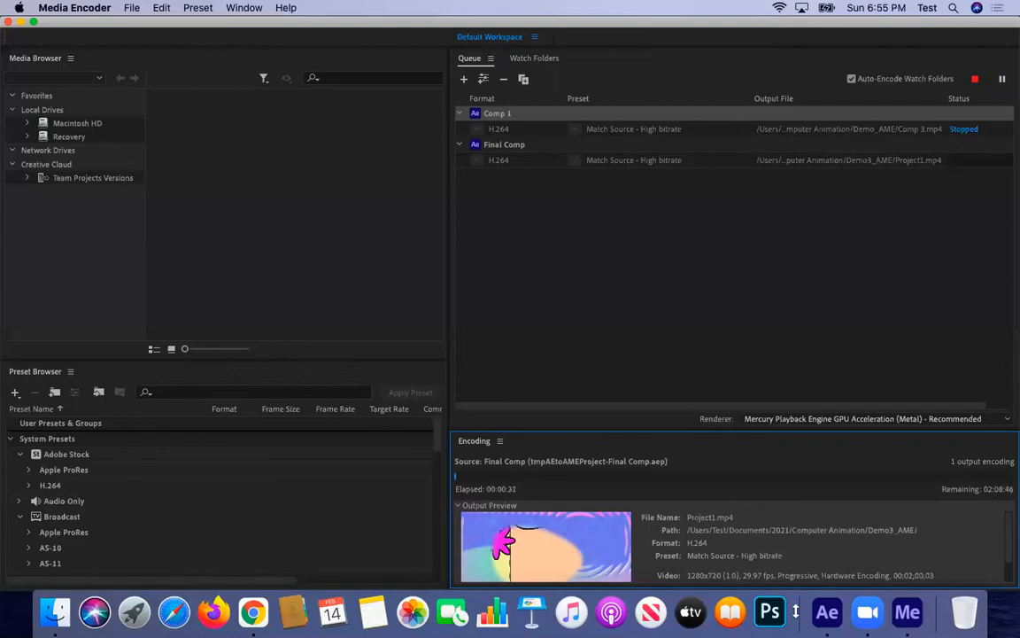
pyautogui.click(253, 612)
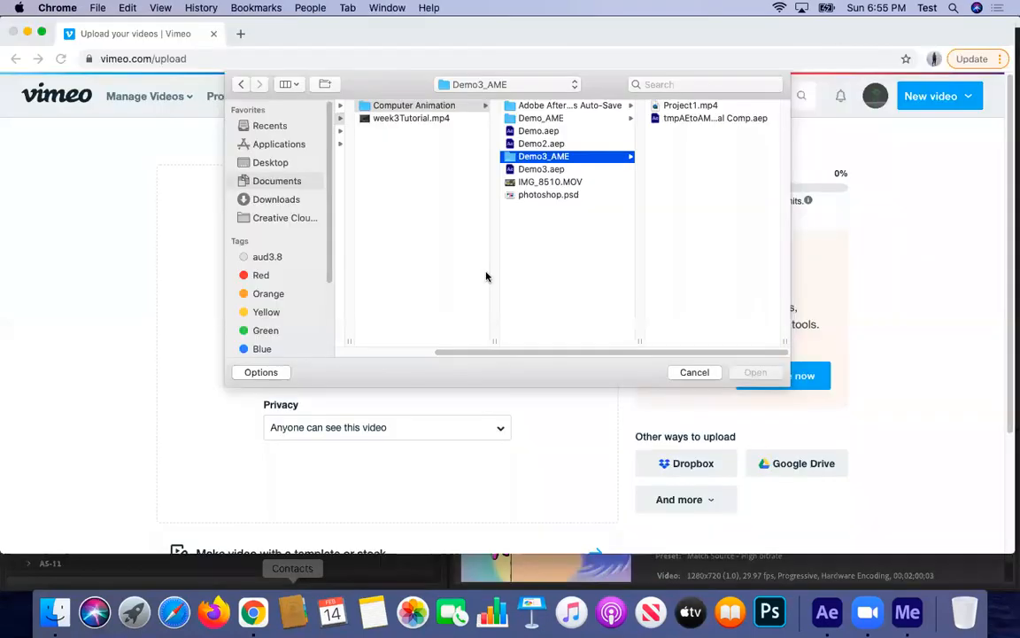
pyautogui.click(562, 118)
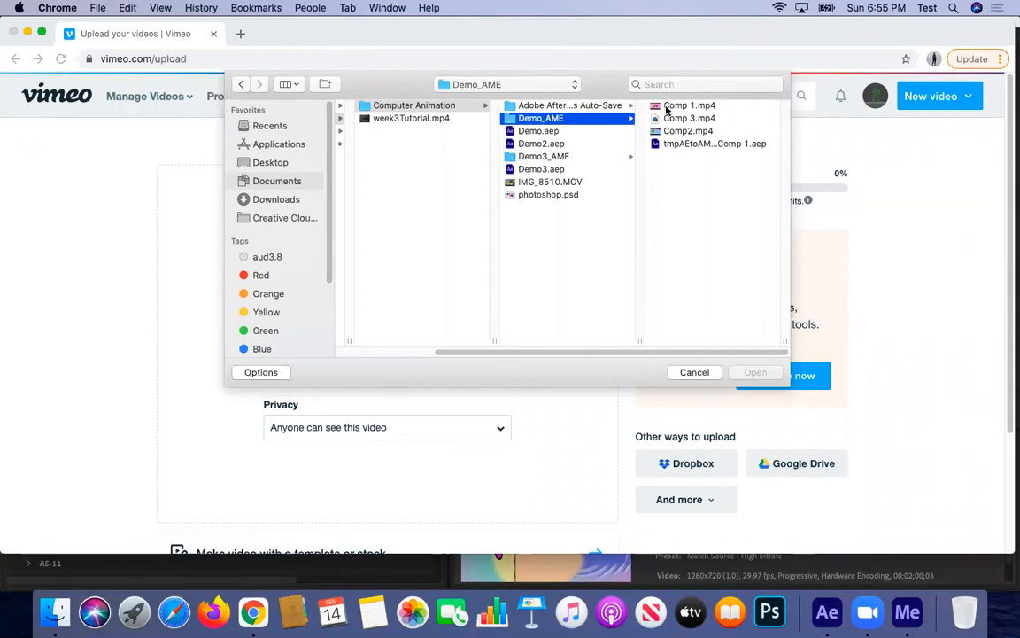
pyautogui.click(667, 131)
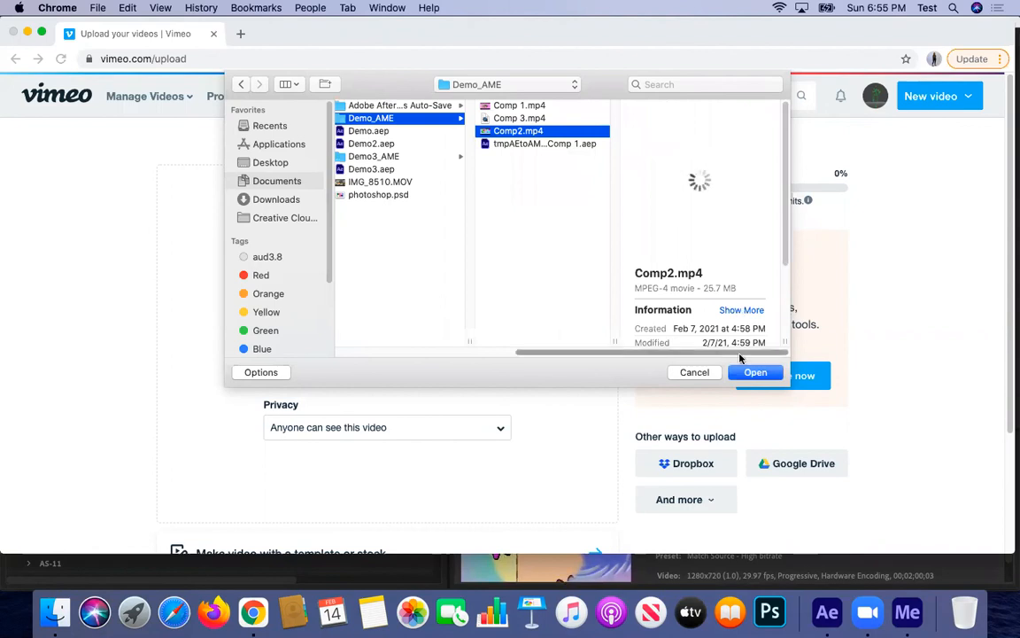
pyautogui.click(749, 373)
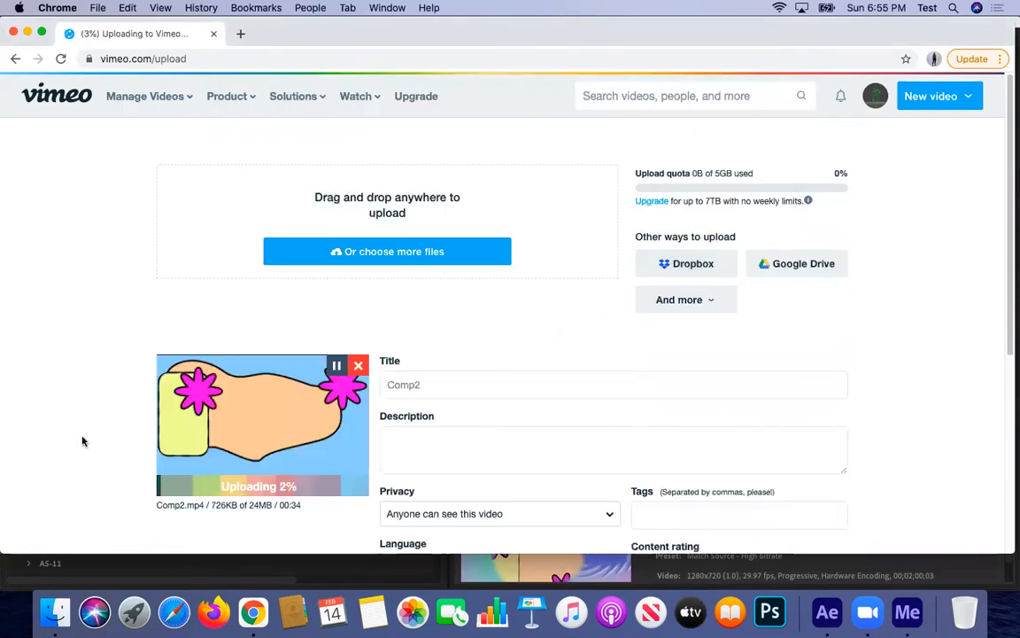
# Look over the Comp2 upload details form and the uploaded video's page.
pyautogui.scroll(-1, 92, 458)
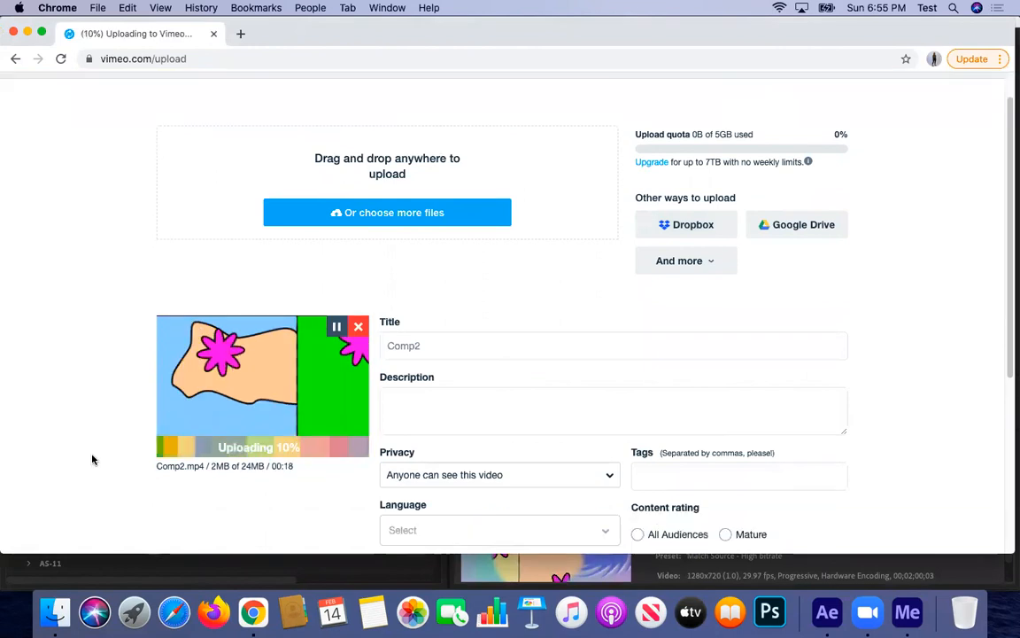
pyautogui.scroll(1, 92, 458)
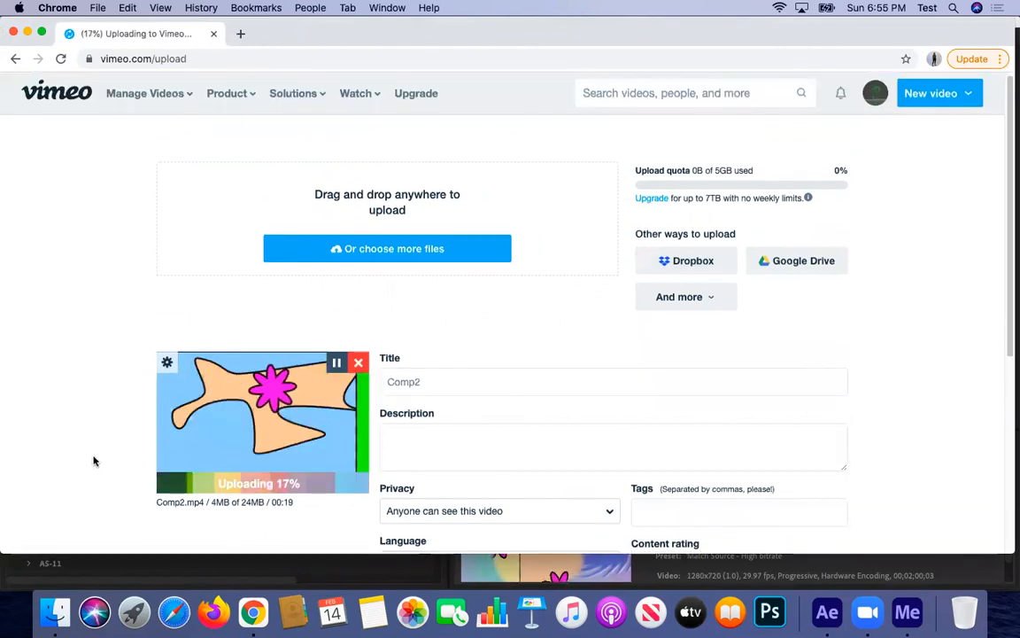
pyautogui.scroll(-3, 93, 460)
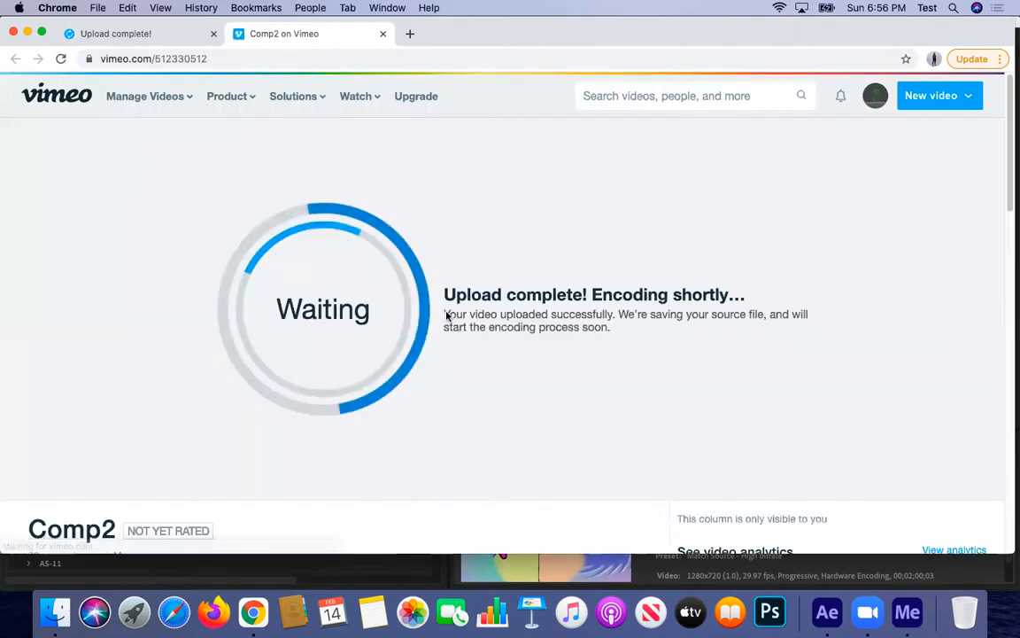
pyautogui.scroll(-3, 298, 347)
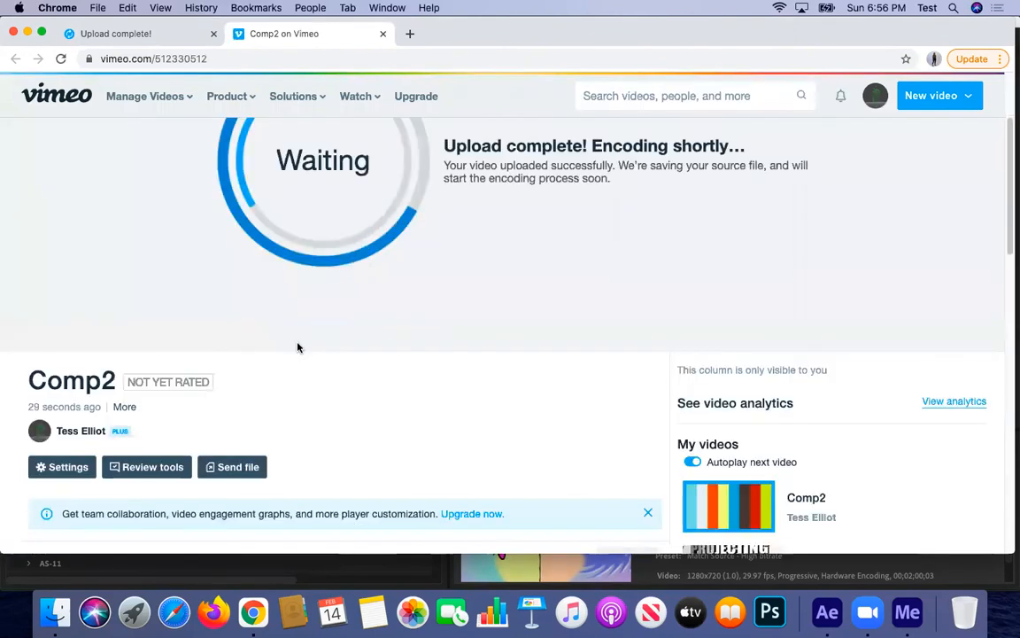
pyautogui.scroll(1, 298, 347)
pyautogui.scroll(2, 703, 303)
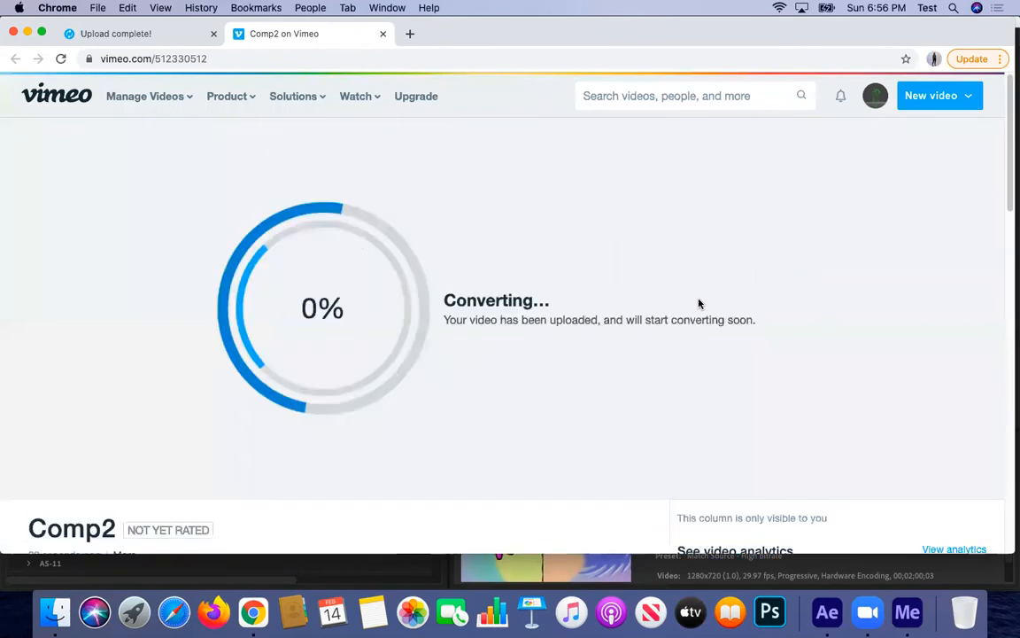
# Open the account's Vimeo profile page and view its Grass Flower Weed Apps video.
pyautogui.click(878, 104)
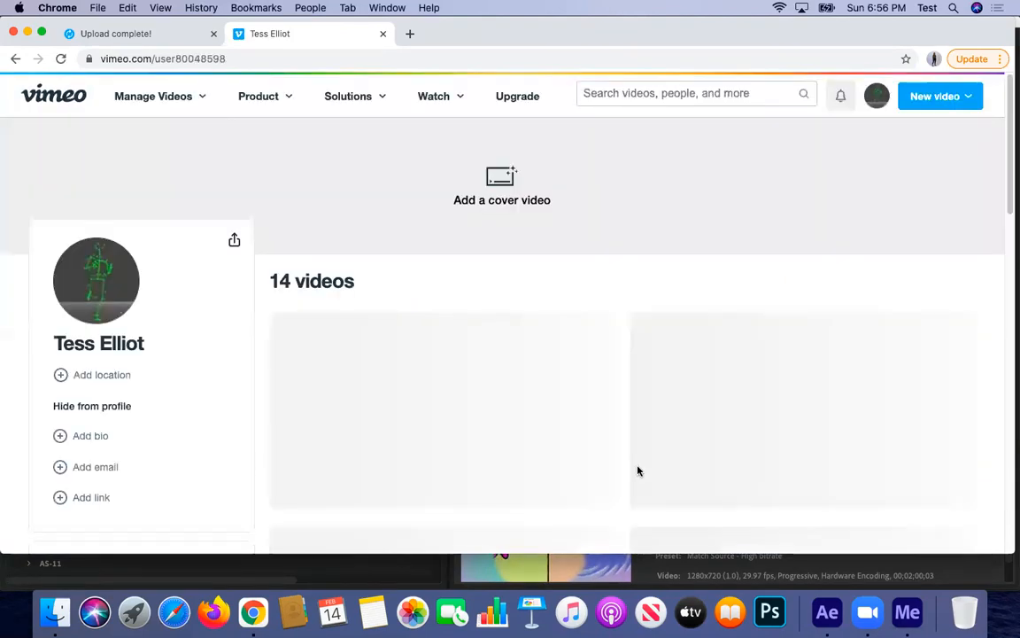
pyautogui.scroll(-2, 797, 381)
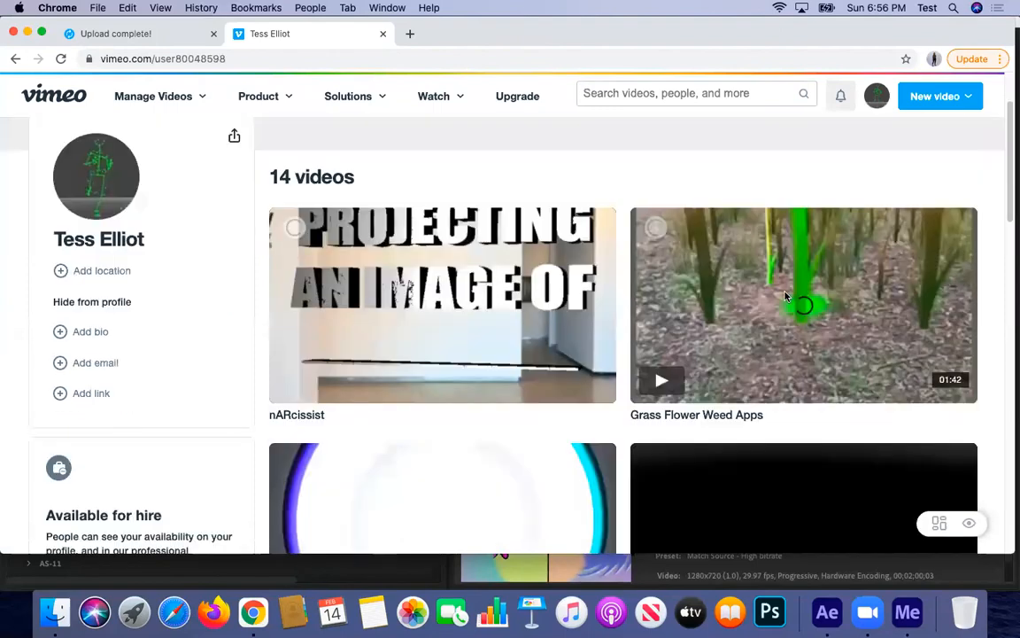
pyautogui.click(806, 345)
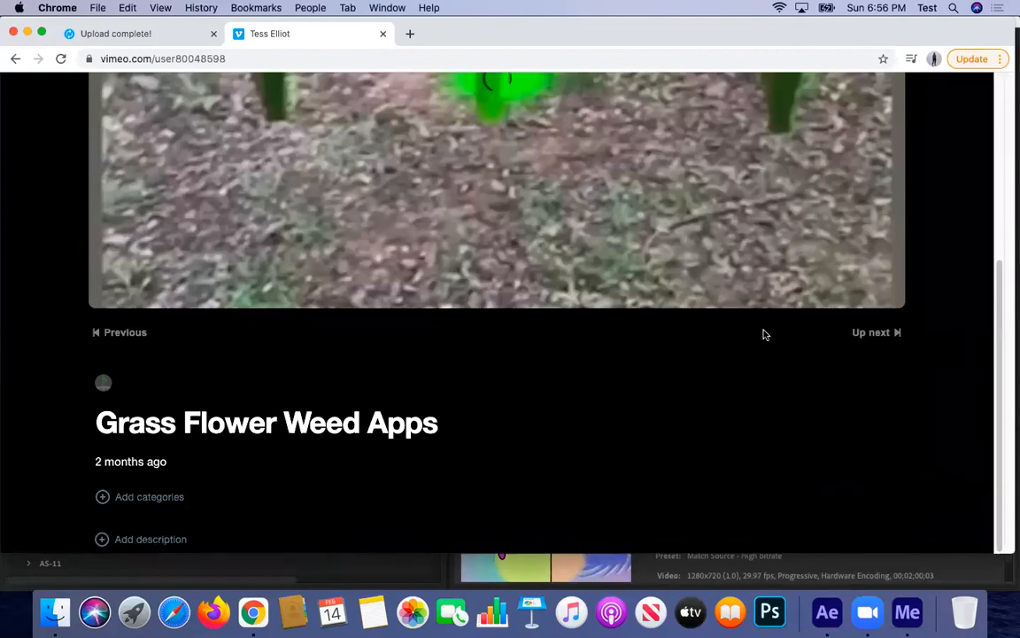
pyautogui.scroll(3, 701, 312)
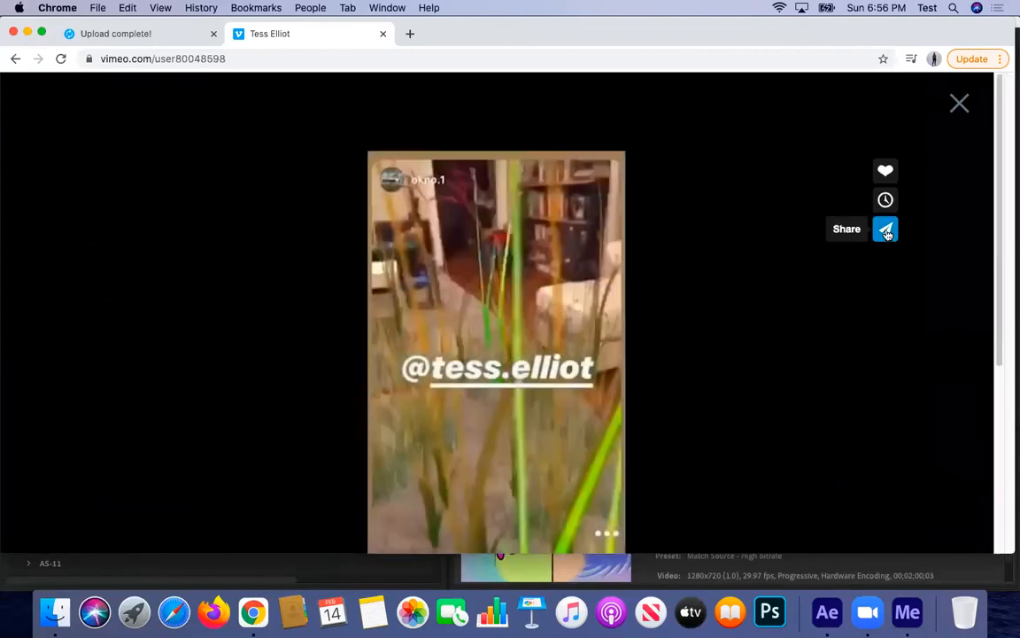
pyautogui.click(886, 230)
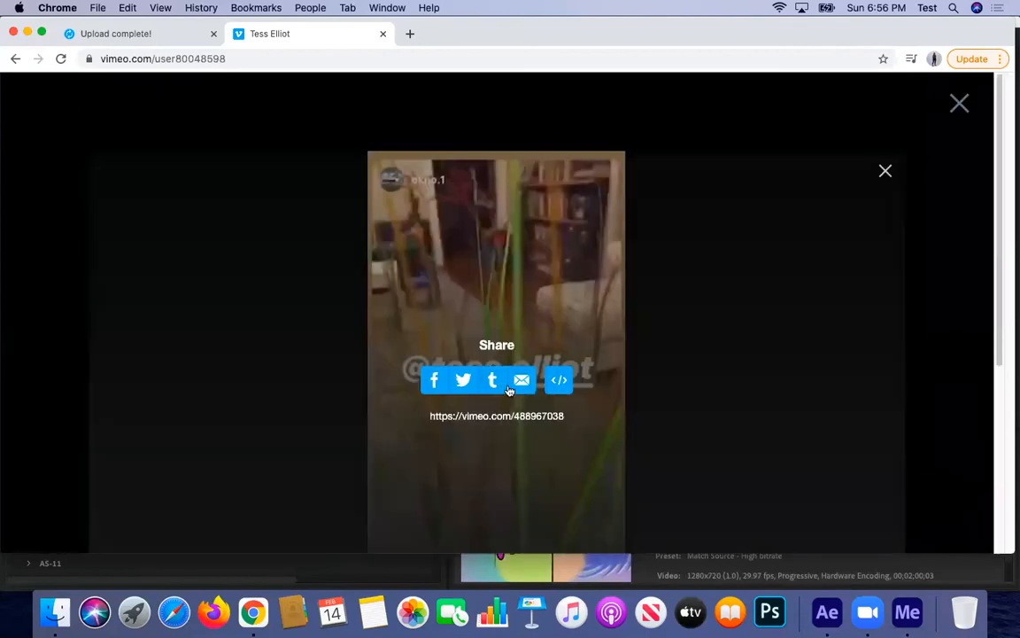
pyautogui.click(558, 378)
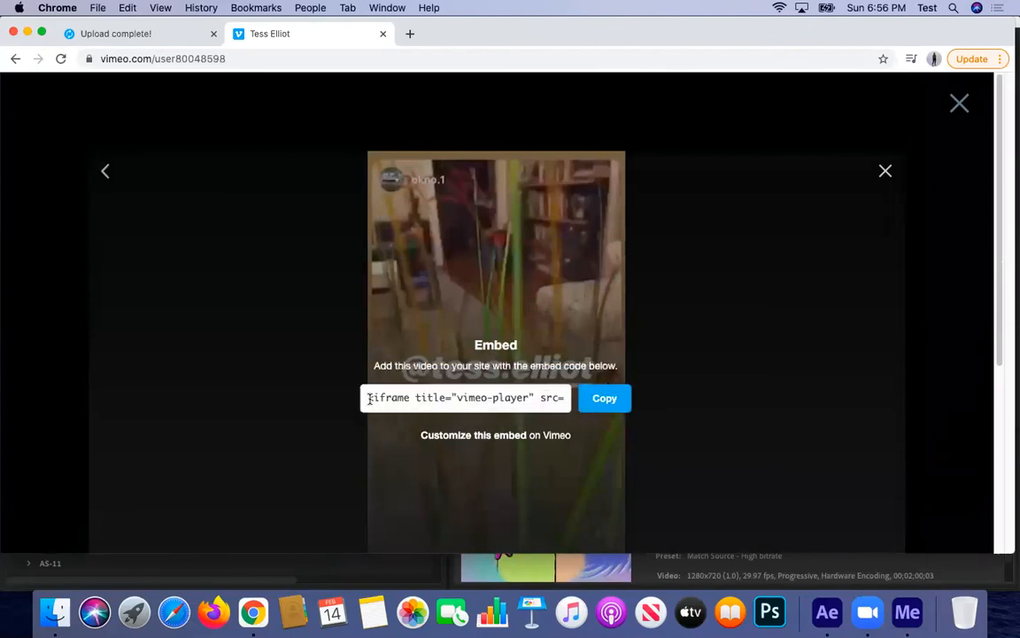
pyautogui.moveTo(370, 399); pyautogui.dragTo(658, 406)
pyautogui.click(666, 406)
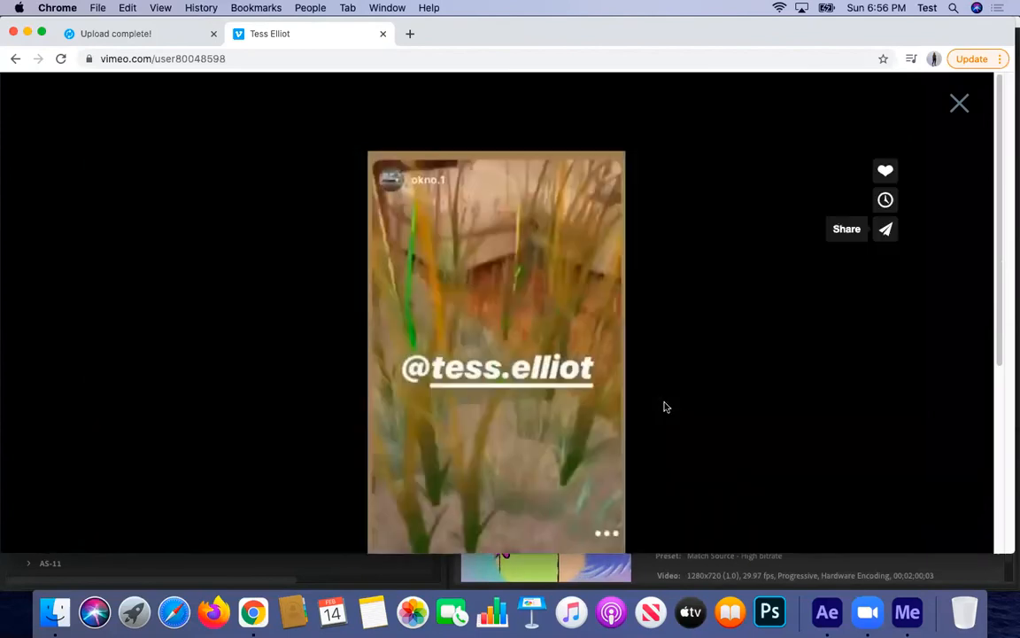
# Copy the embed code of the Grass Flower Weed Apps video from its sharing options.
pyautogui.click(886, 230)
pyautogui.click(558, 378)
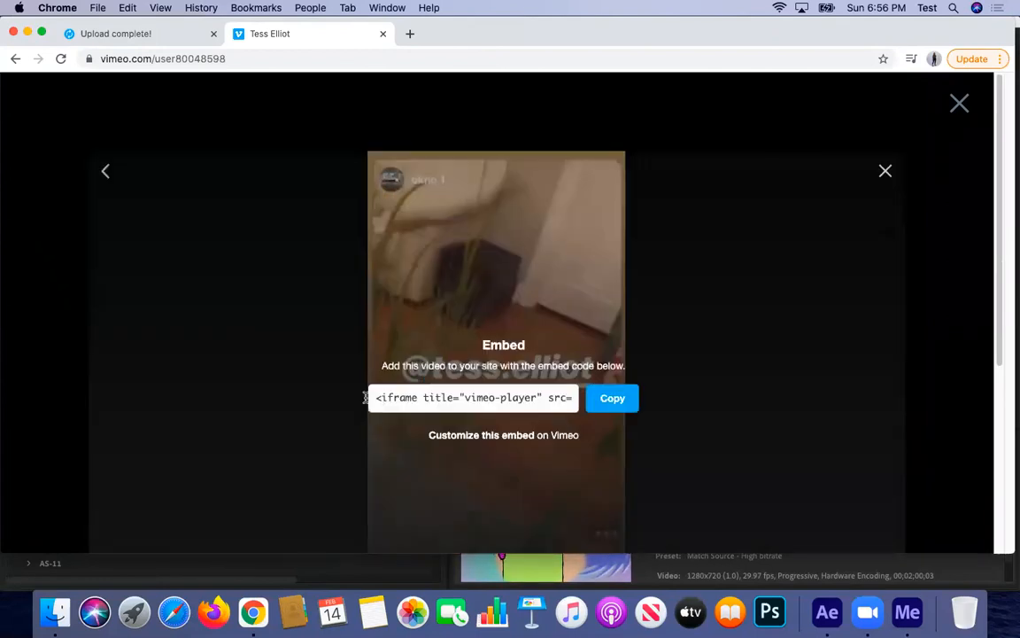
pyautogui.click(611, 399)
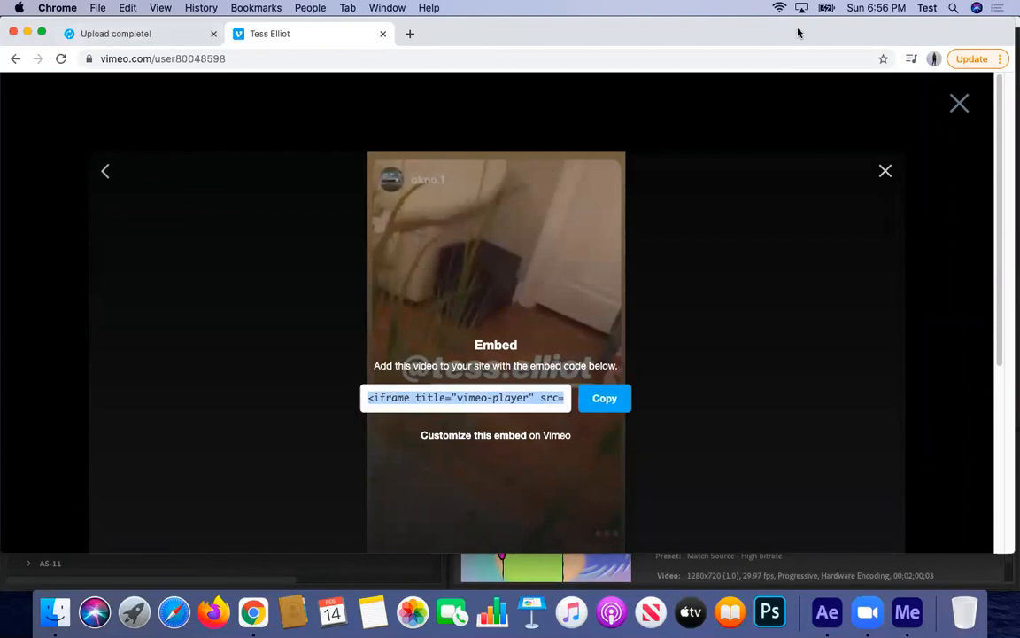
# Load canvas.ou.edu in the Vimeo upload tab and open the Computer Animation course.
pyautogui.click(111, 35)
pyautogui.click(203, 59)
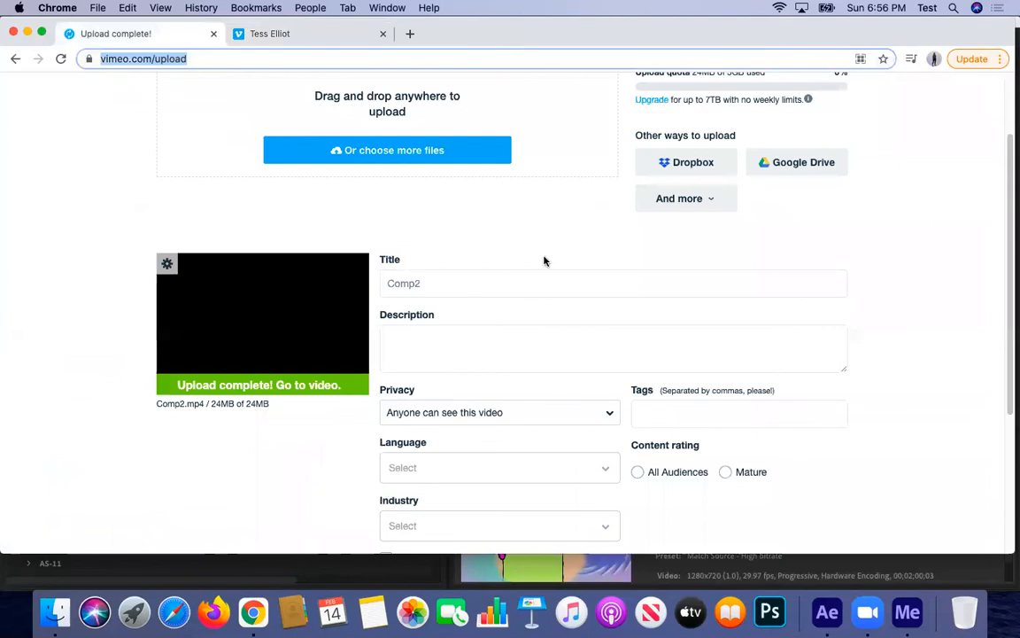
pyautogui.write('c')
pyautogui.press('Return')
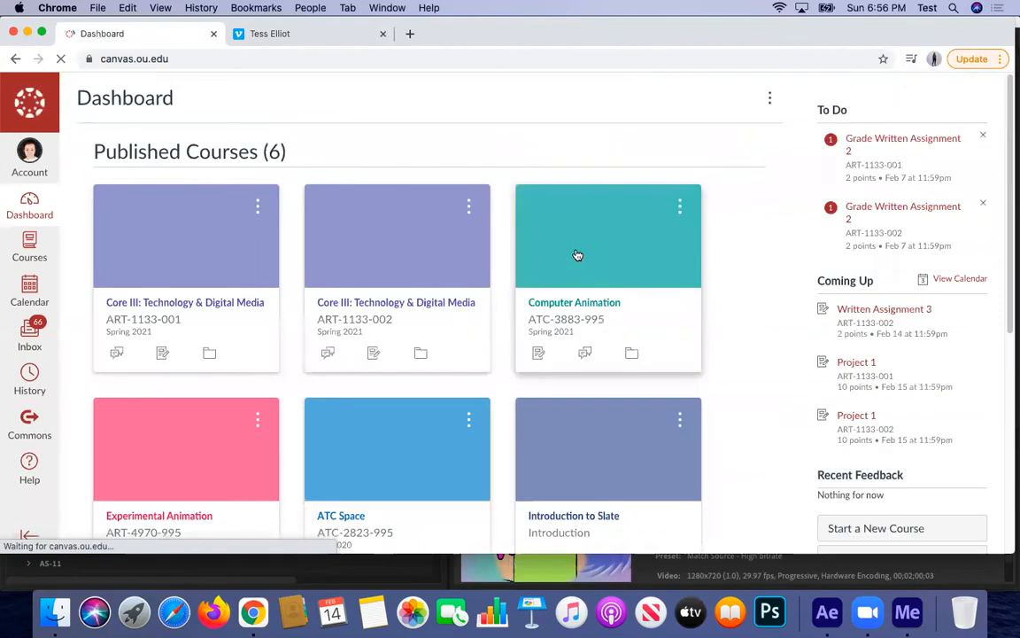
pyautogui.click(571, 305)
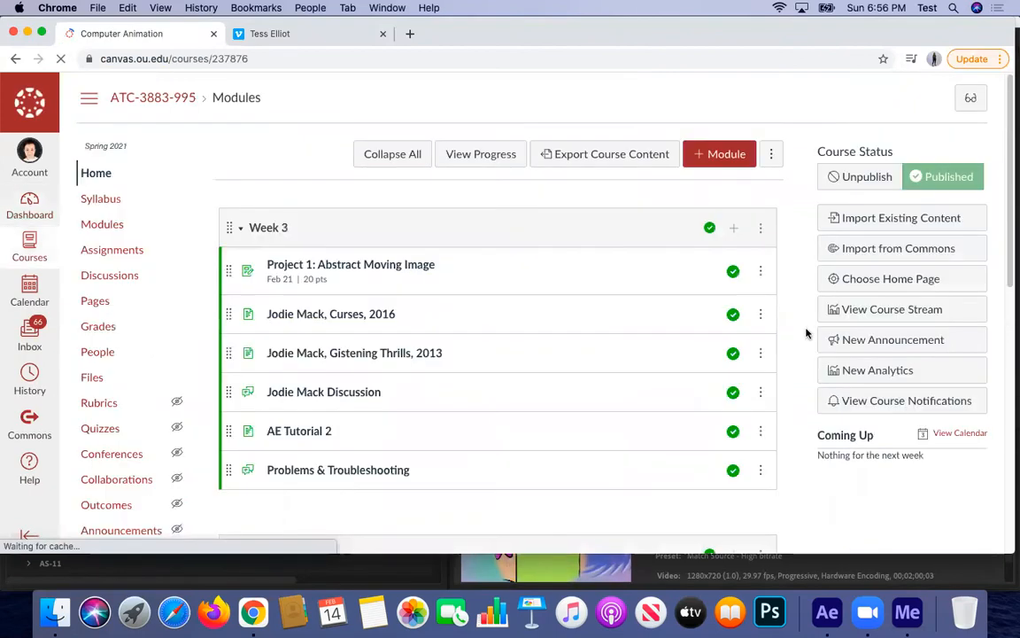
# Add a new module named Week 5 to the Computer Animation course.
pyautogui.click(719, 153)
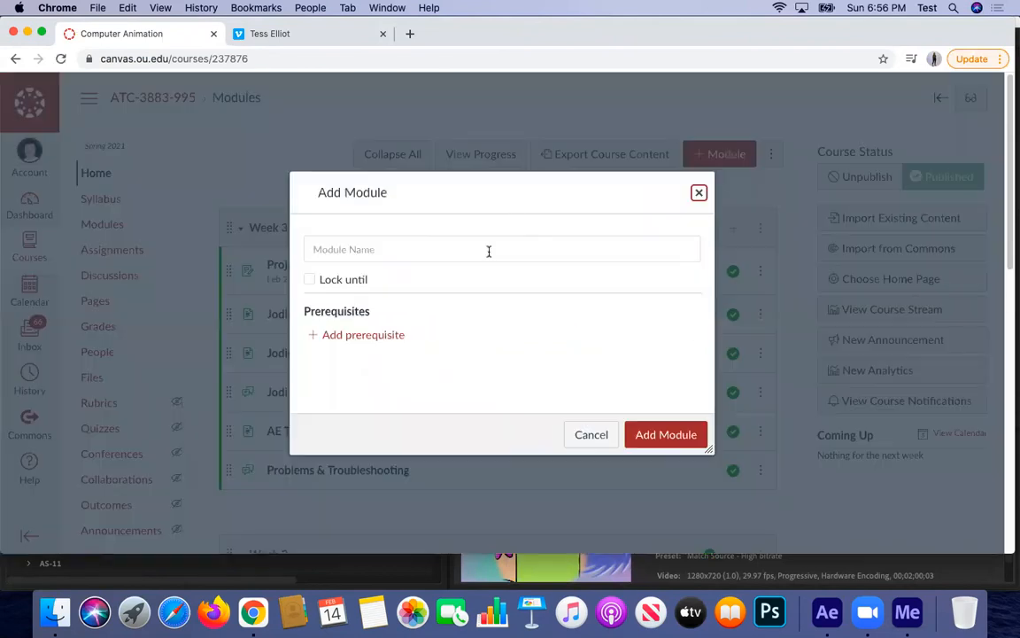
pyautogui.click(488, 251)
pyautogui.write('Week ')
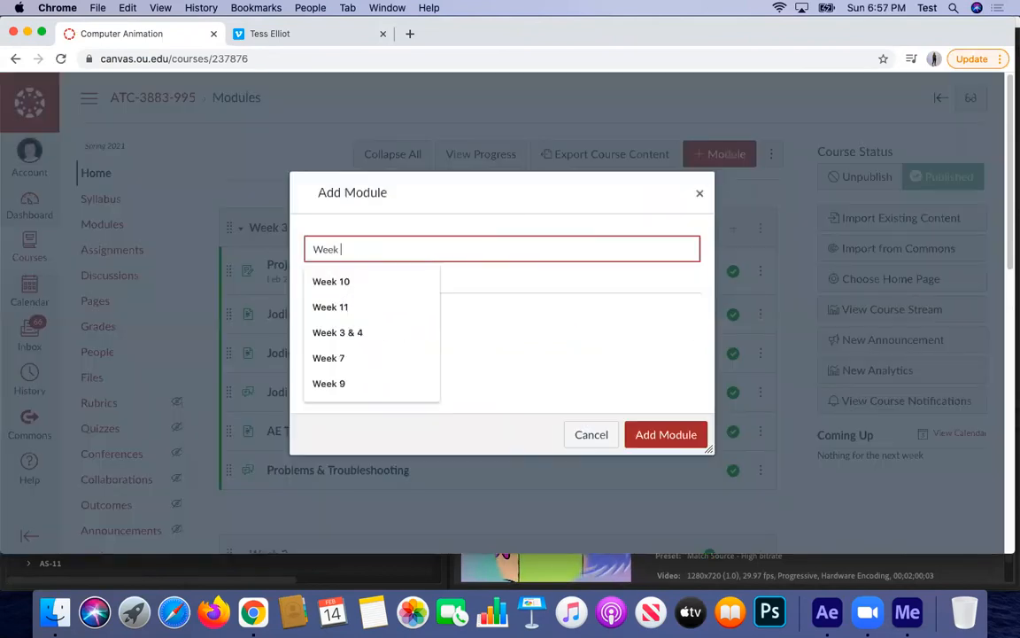
pyautogui.write('6')
pyautogui.click(673, 435)
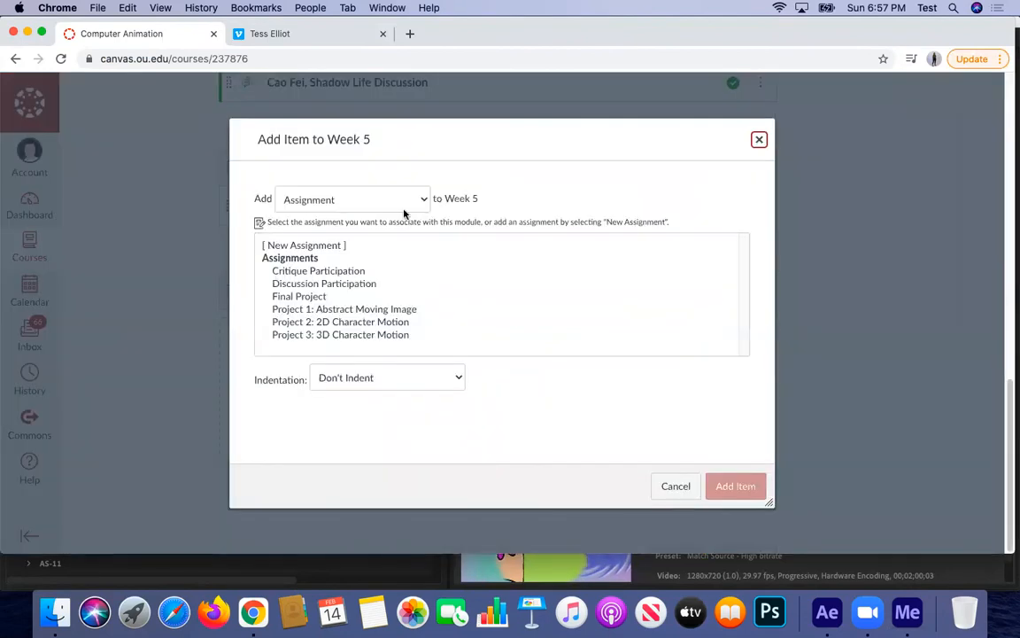
# Add a new discussion topic named Project 1 Critique to the Week 5 module.
pyautogui.click(355, 199)
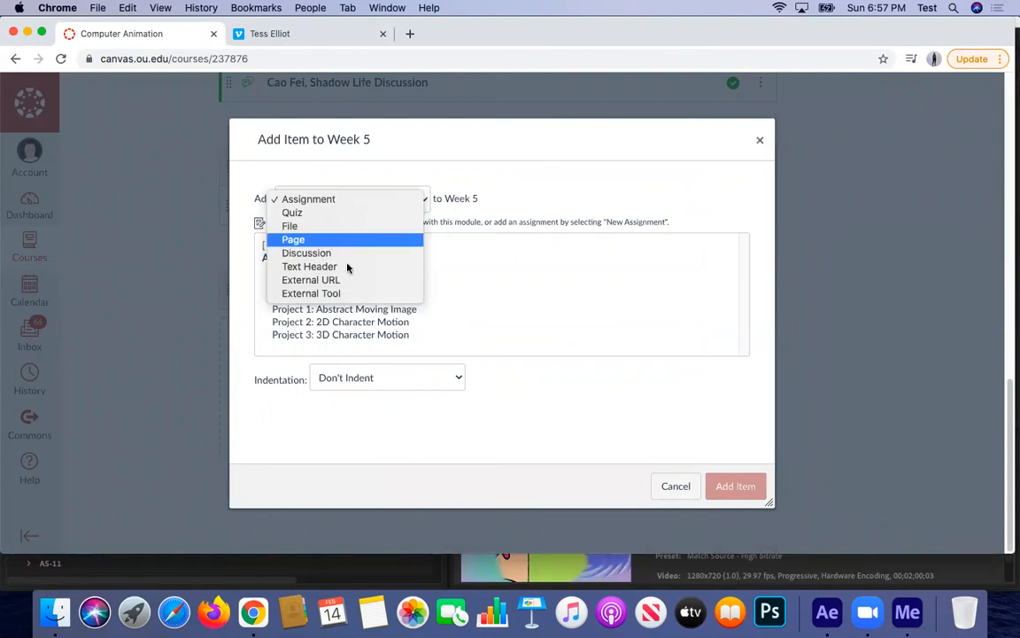
pyautogui.click(330, 253)
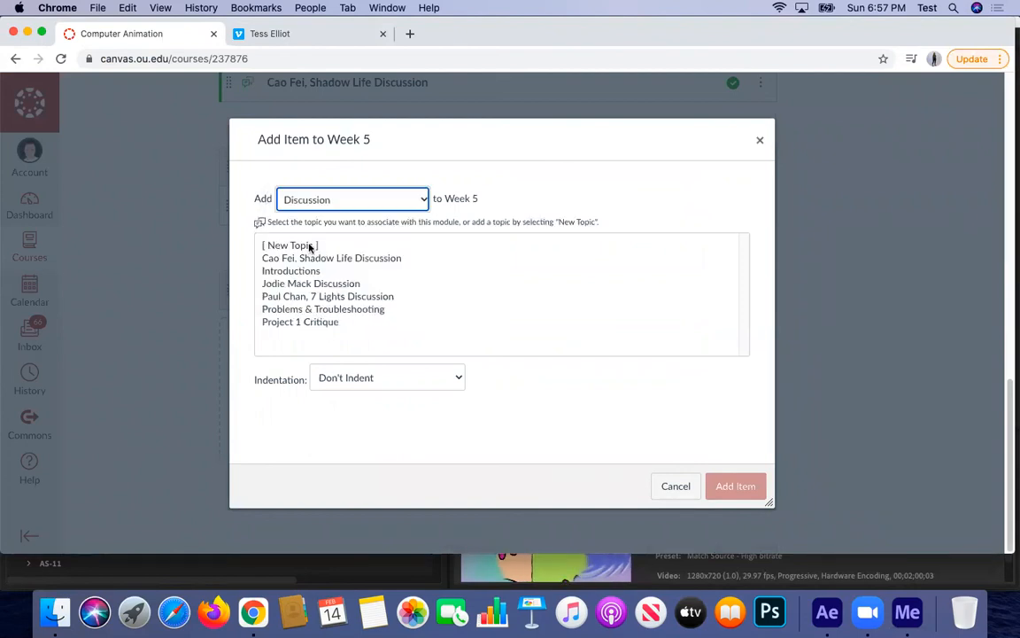
pyautogui.click(310, 247)
pyautogui.click(354, 381)
pyautogui.write('Critique')
pyautogui.click(314, 380)
pyautogui.write('Project 1')
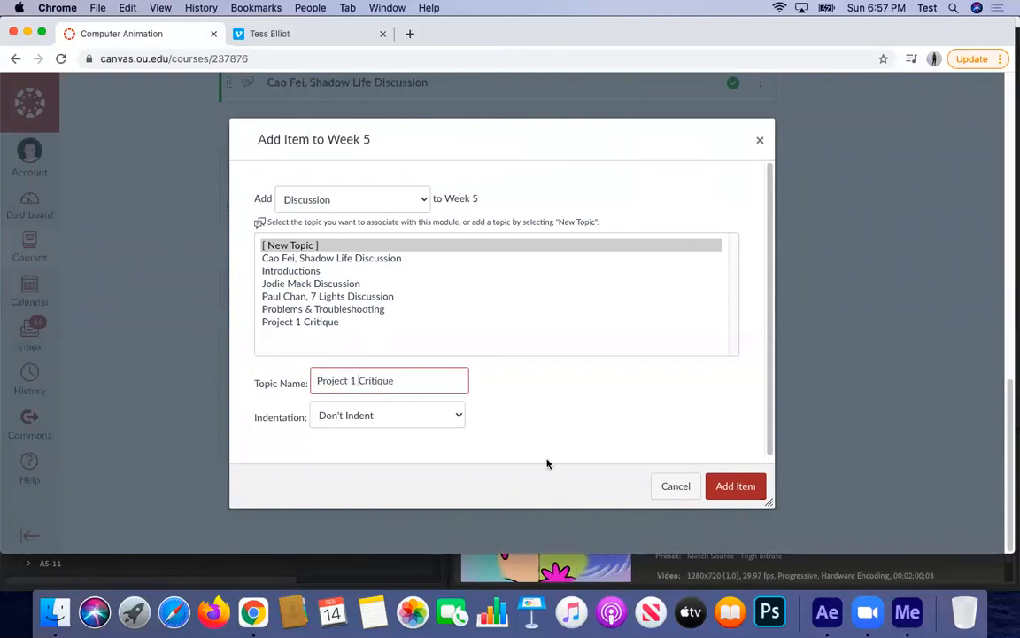
pyautogui.click(746, 492)
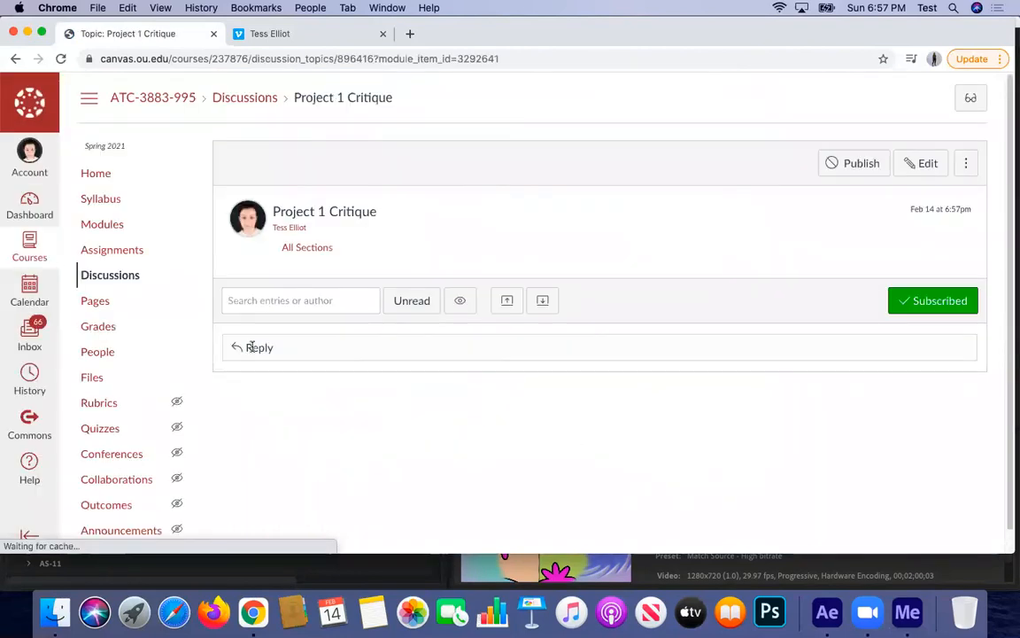
# Start a reply in the Project 1 Critique discussion and embed the Grass Flower Weed Apps video using the copied Vimeo embed code.
pyautogui.click(251, 347)
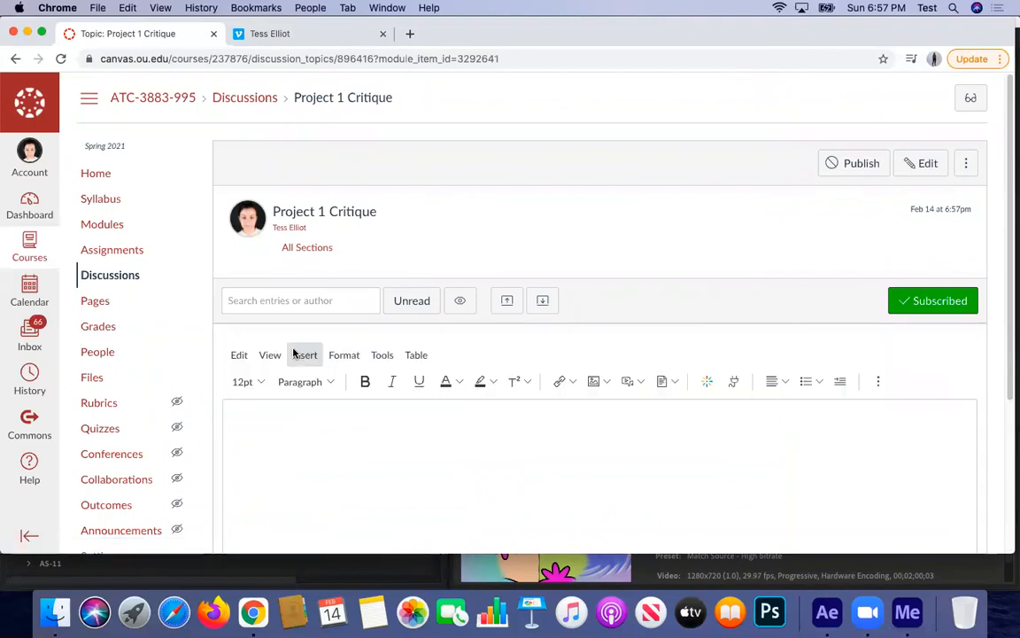
pyautogui.click(295, 354)
pyautogui.click(305, 405)
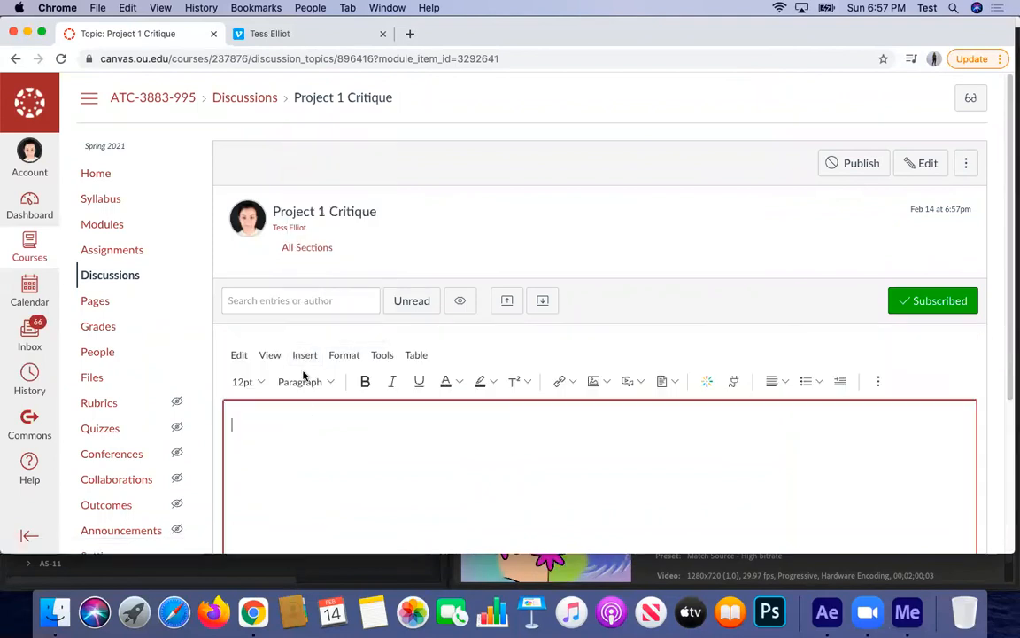
pyautogui.press('super+v')
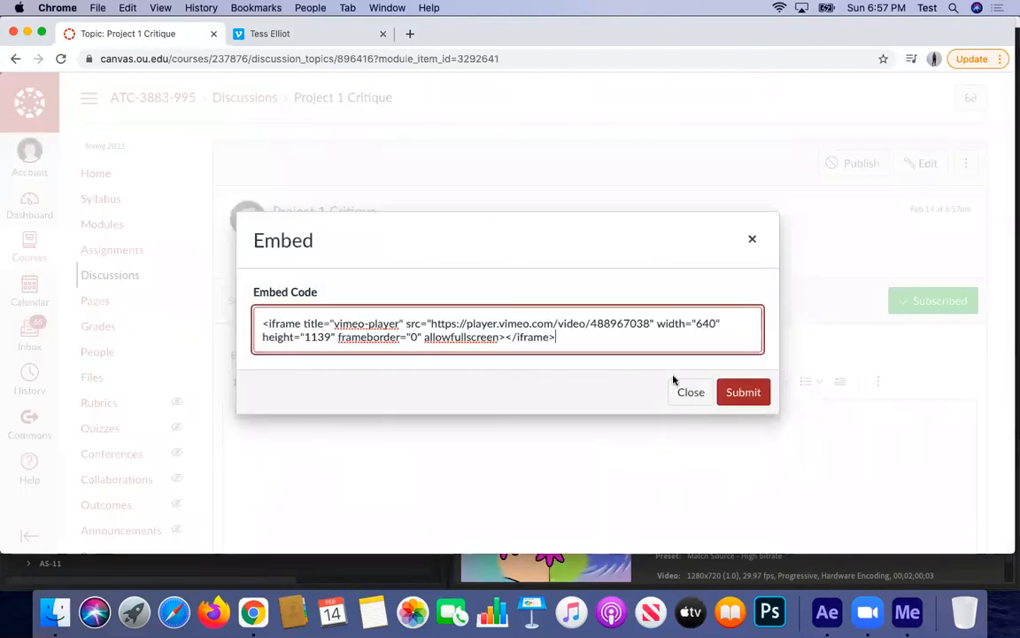
pyautogui.click(743, 391)
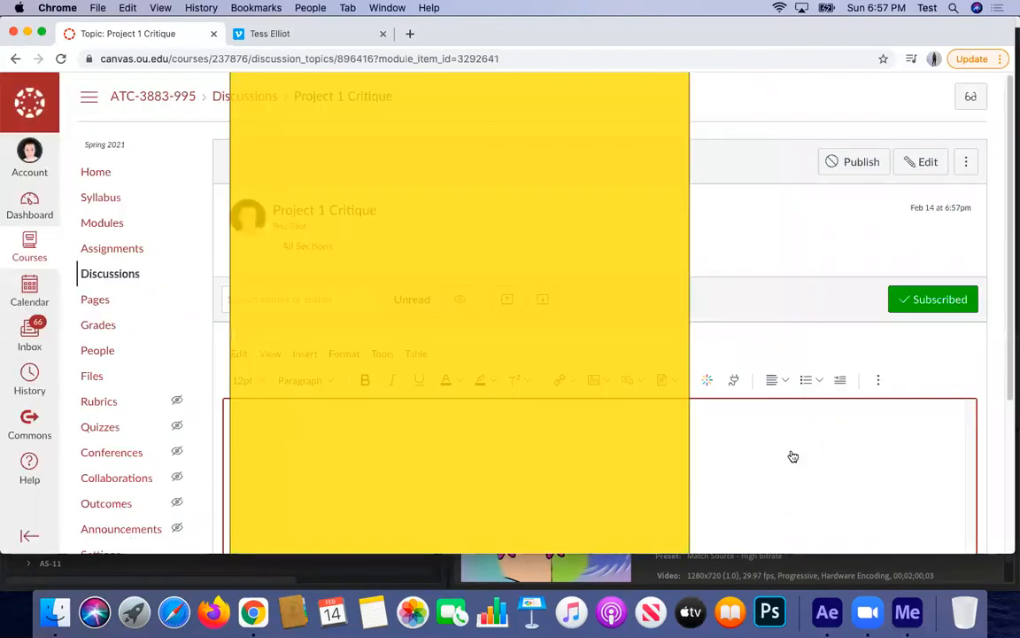
# Examine the embedded Grass Flower Weed Apps video in the reply editor and the options for posting the reply.
pyautogui.scroll(-3, 792, 455)
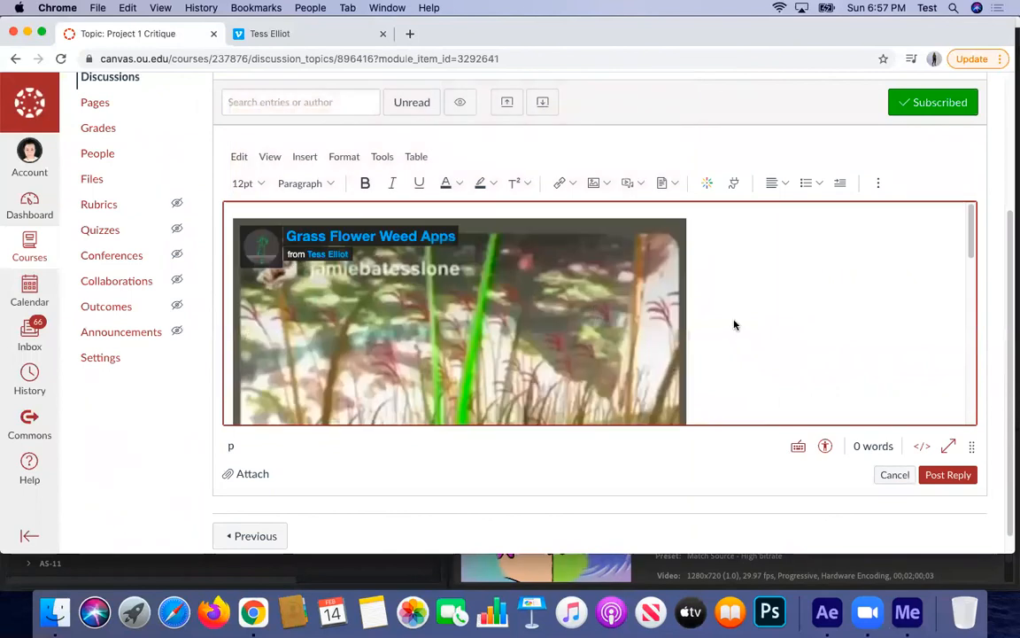
pyautogui.scroll(-1, 533, 289)
pyautogui.scroll(3, 532, 290)
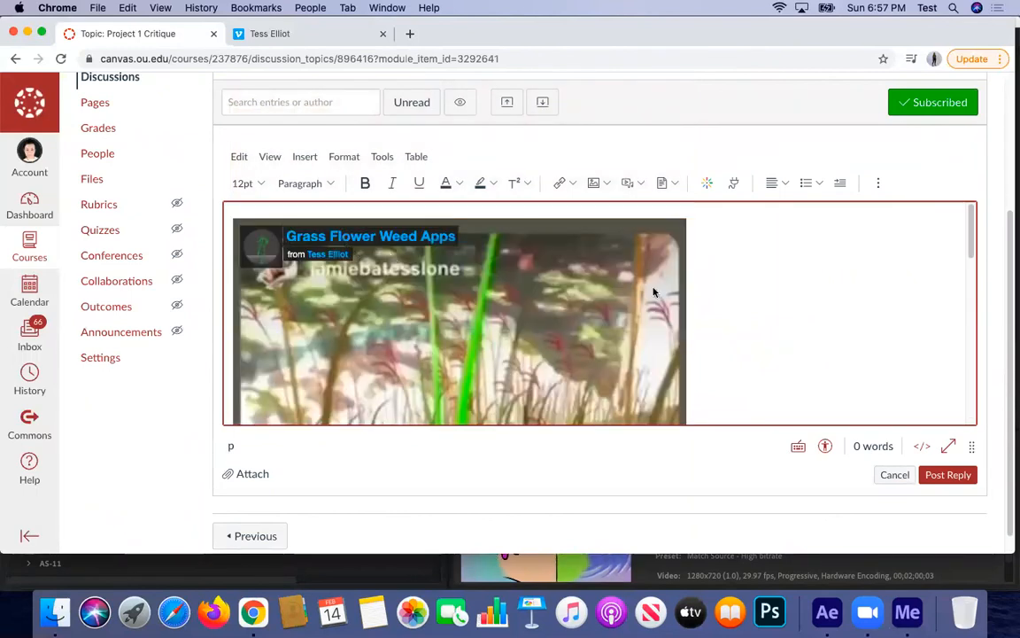
pyautogui.scroll(-3, 656, 292)
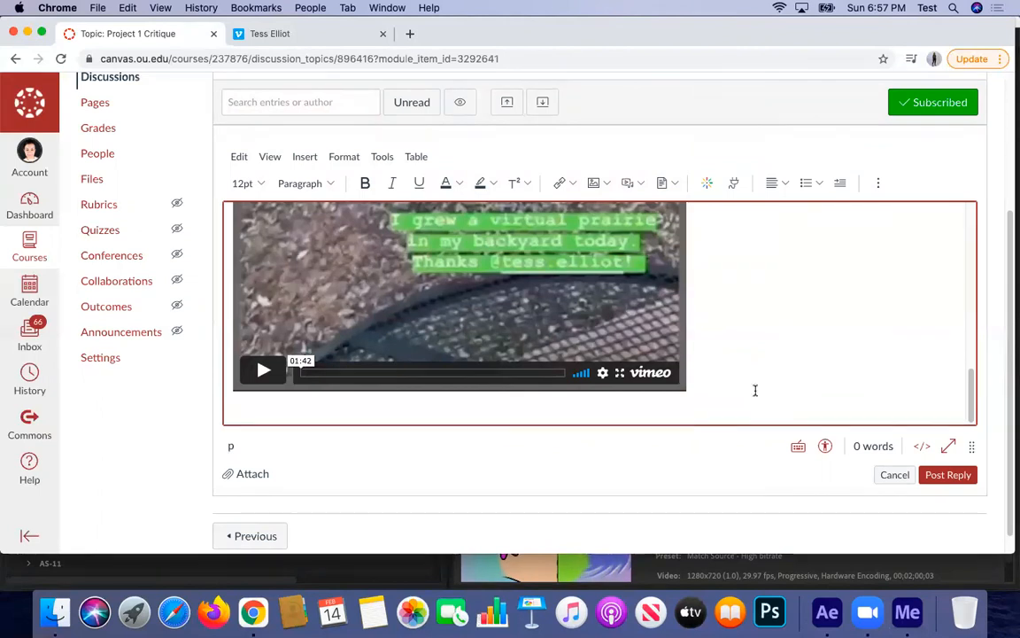
pyautogui.scroll(3, 796, 313)
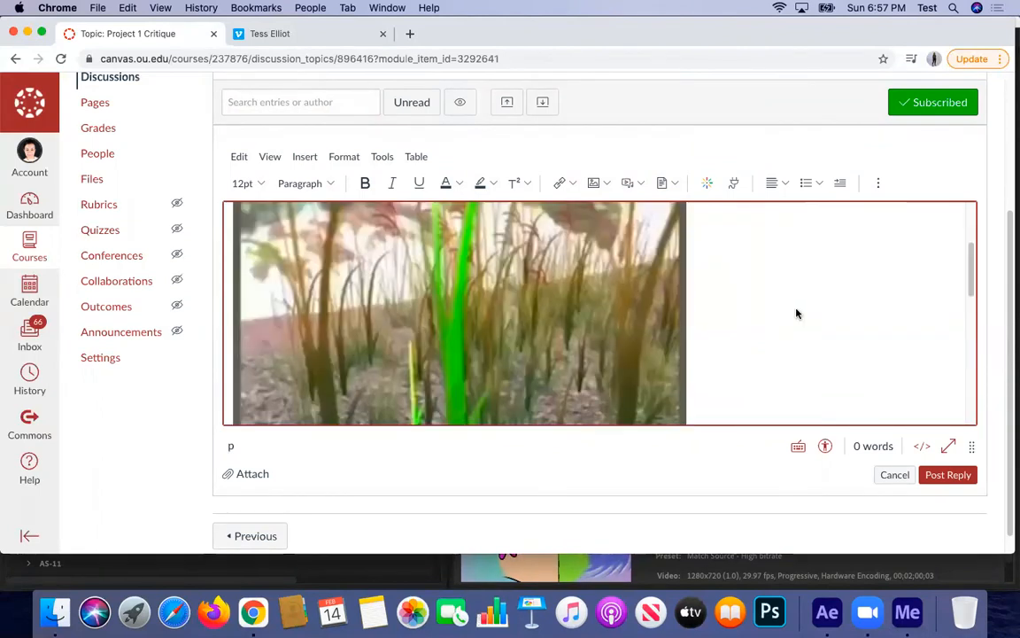
pyautogui.scroll(2, 796, 314)
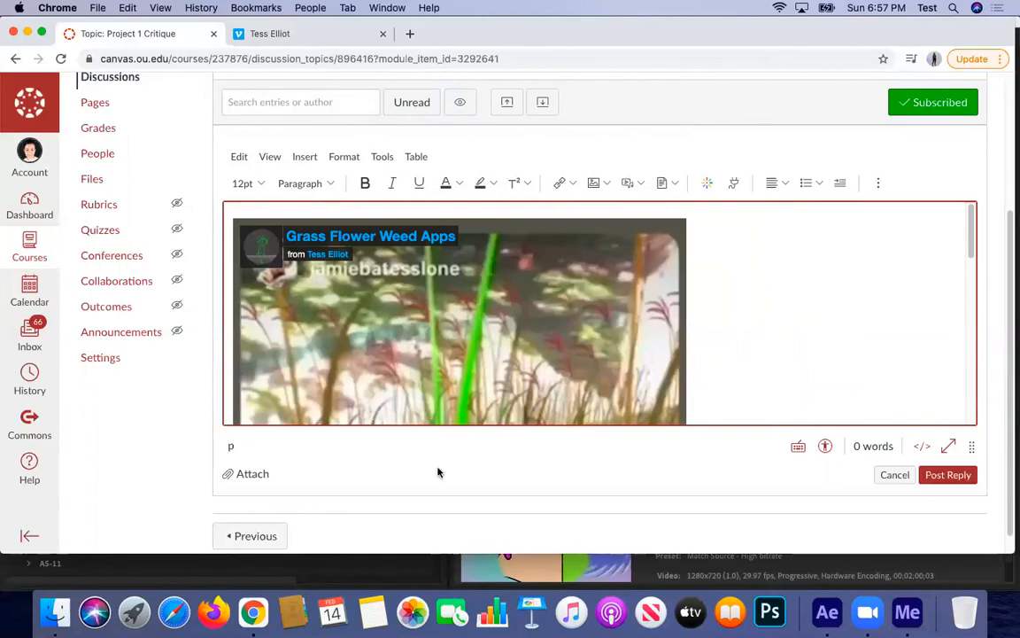
pyautogui.scroll(5, 482, 395)
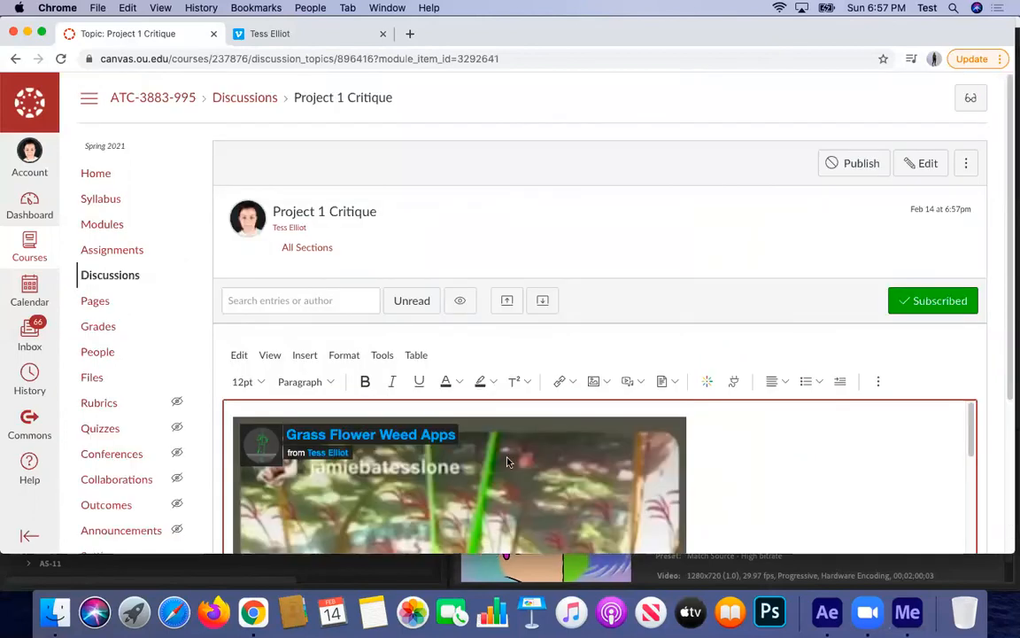
pyautogui.scroll(-5, 713, 432)
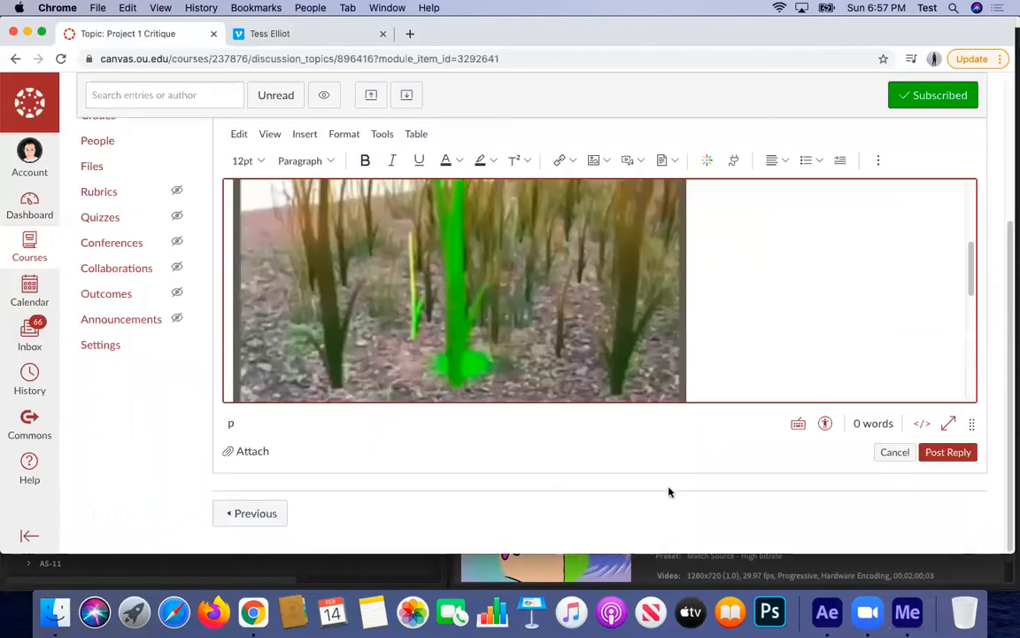
pyautogui.scroll(5, 682, 483)
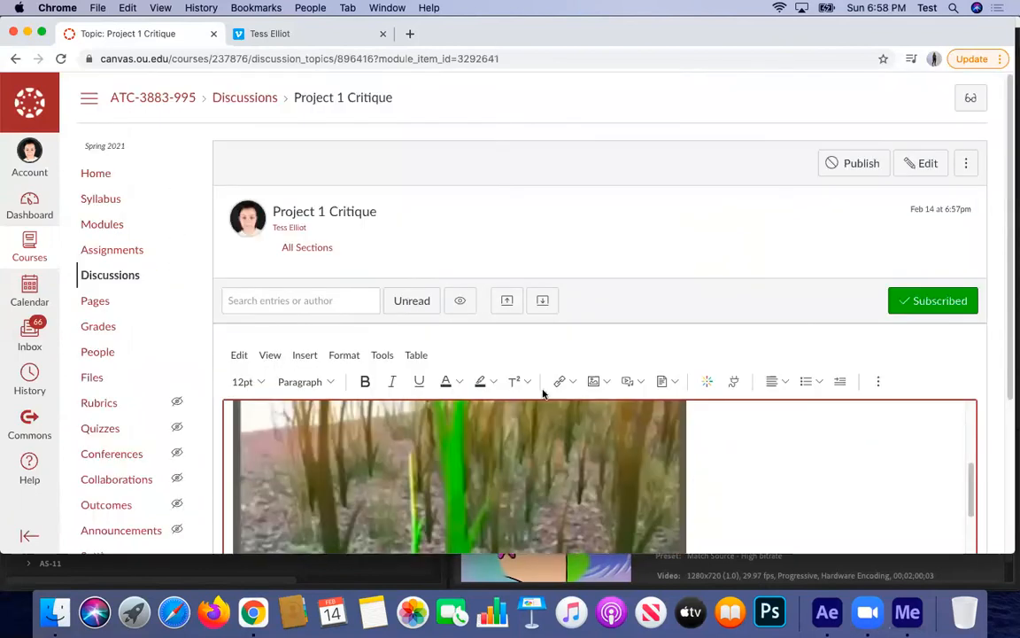